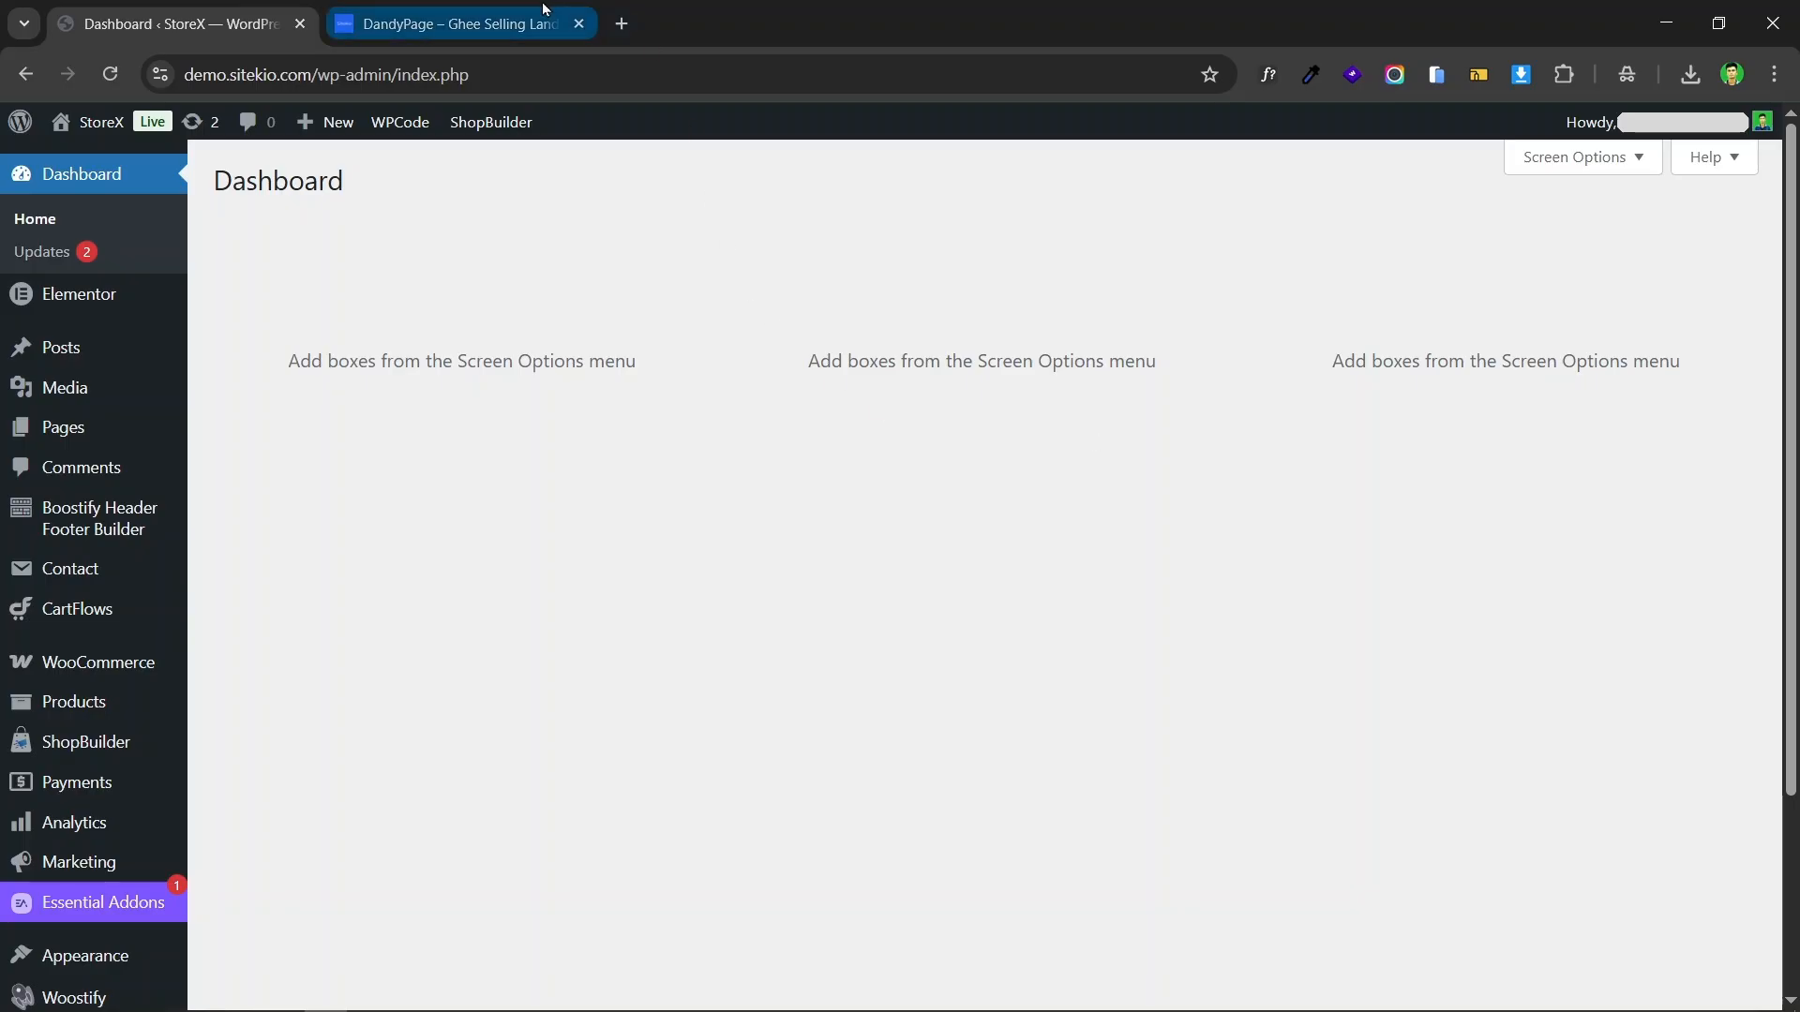
# Step: Examine the DandyPage product page on Sitekio, including its title and product details
pyautogui.click(450, 24)
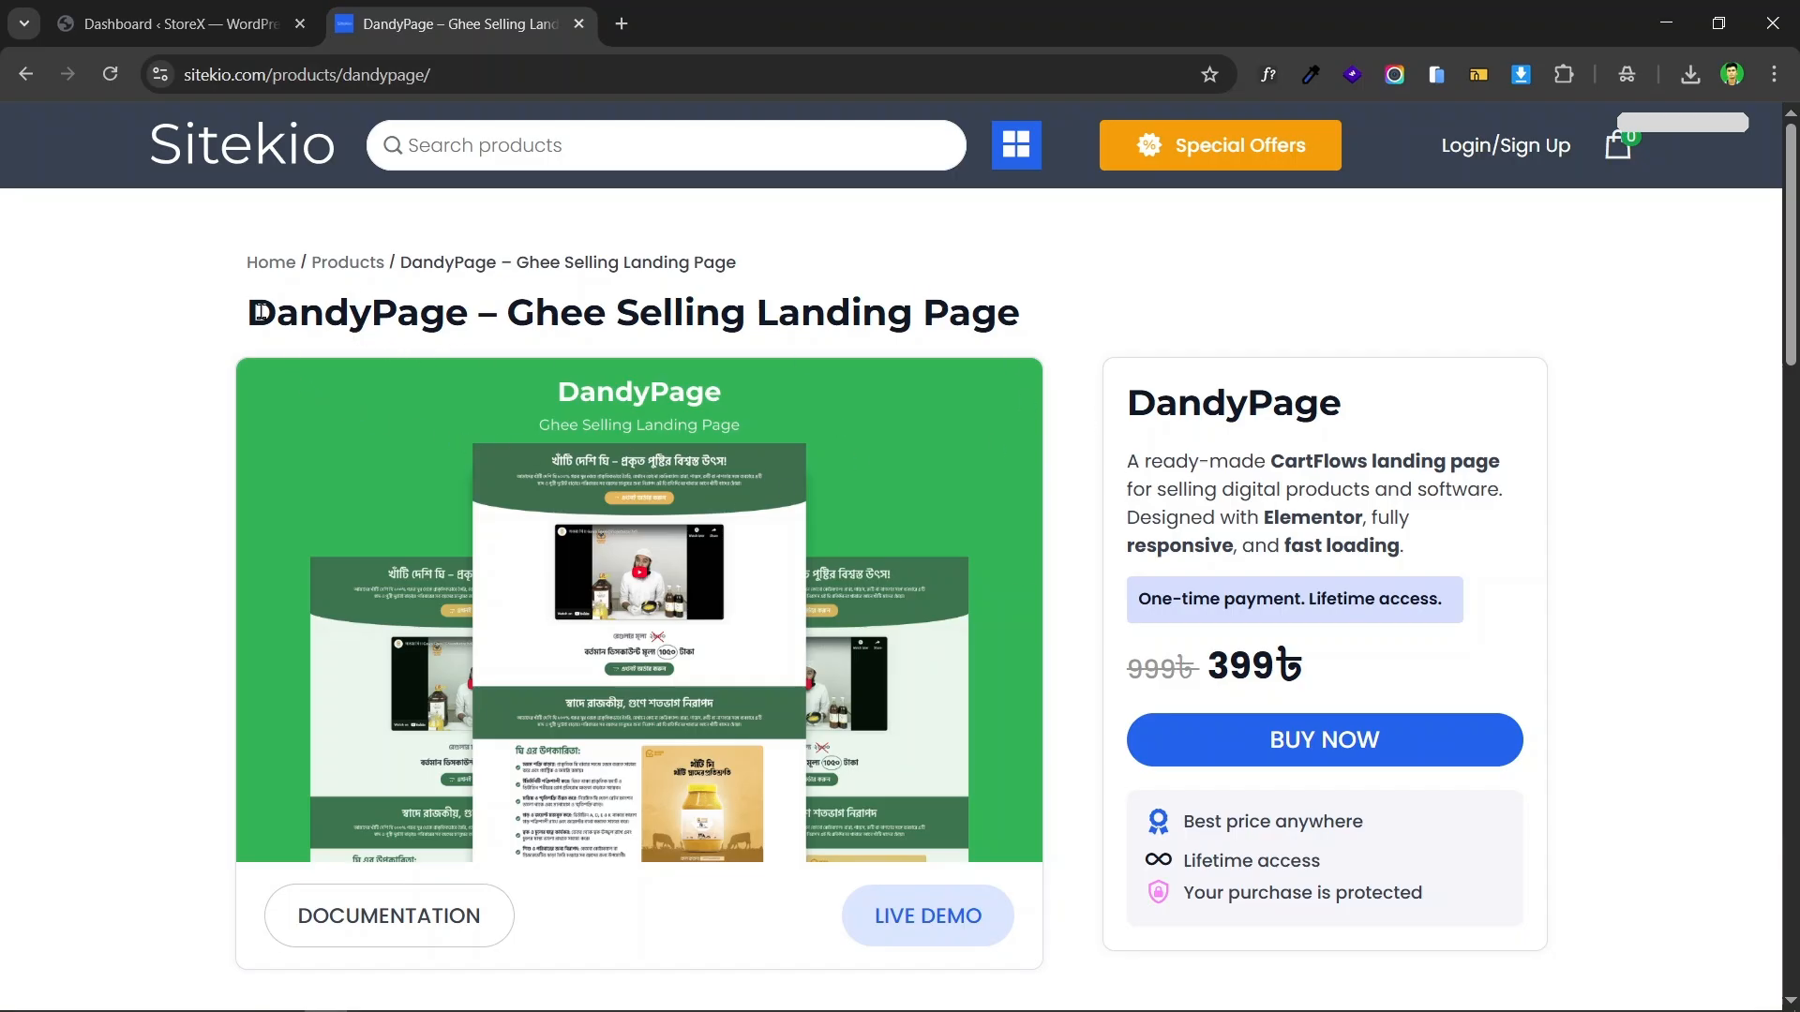
pyautogui.moveTo(252, 312); pyautogui.dragTo(585, 311)
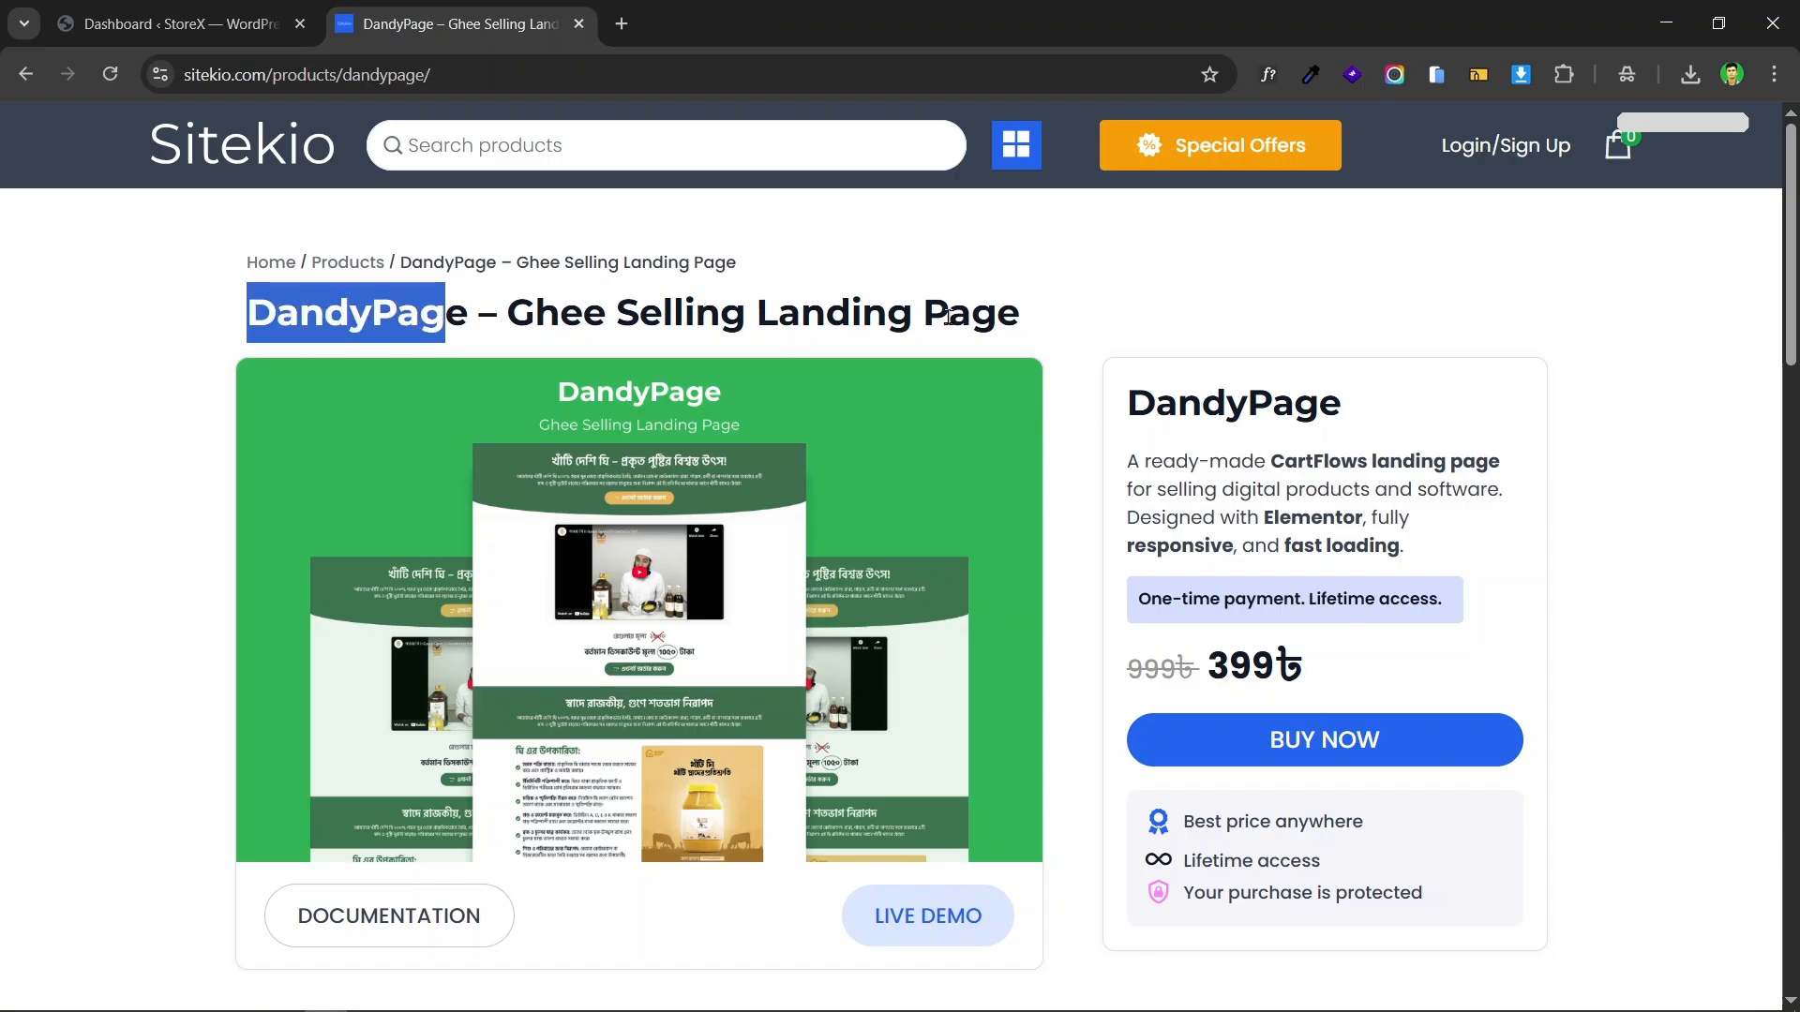
pyautogui.click(1006, 315)
pyautogui.moveTo(1079, 312); pyautogui.dragTo(519, 312)
pyautogui.click(937, 307)
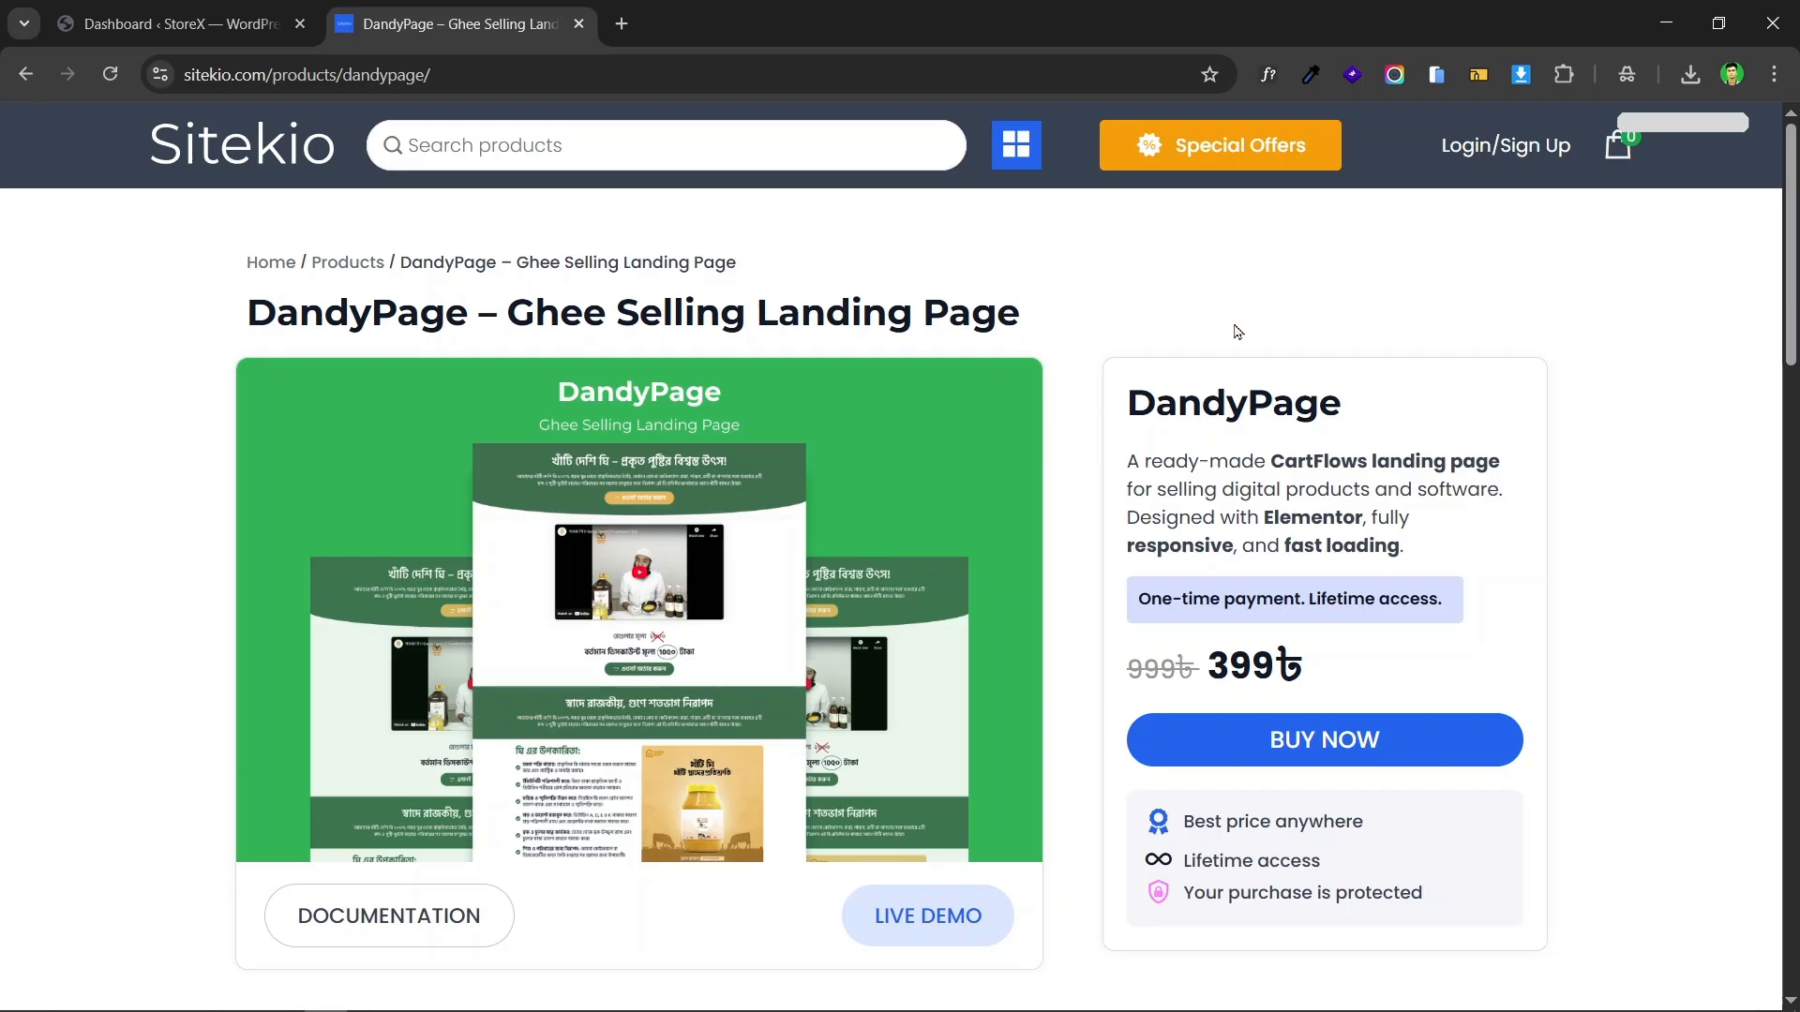
pyautogui.scroll(-5, 1219, 324)
pyautogui.scroll(5, 1031, 281)
pyautogui.tripleClick(673, 309)
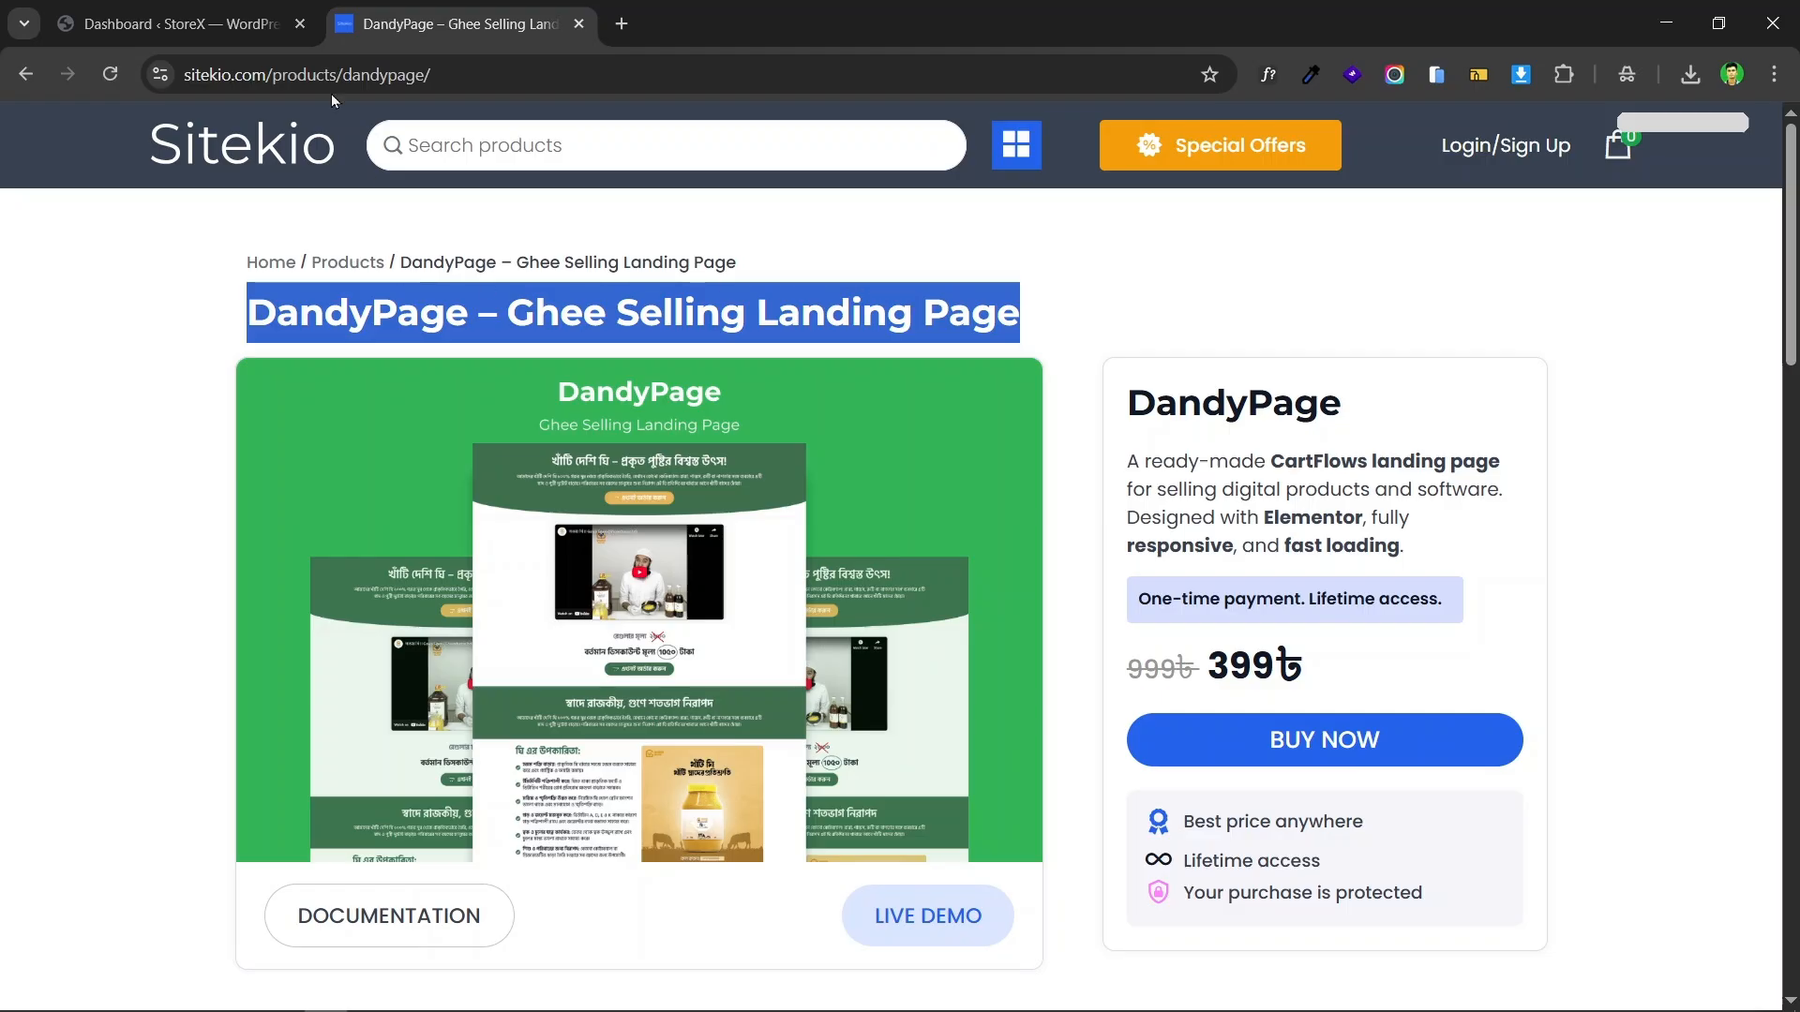
# Step: Return to the StoreX WordPress dashboard and open the form for adding a new product
pyautogui.click(178, 23)
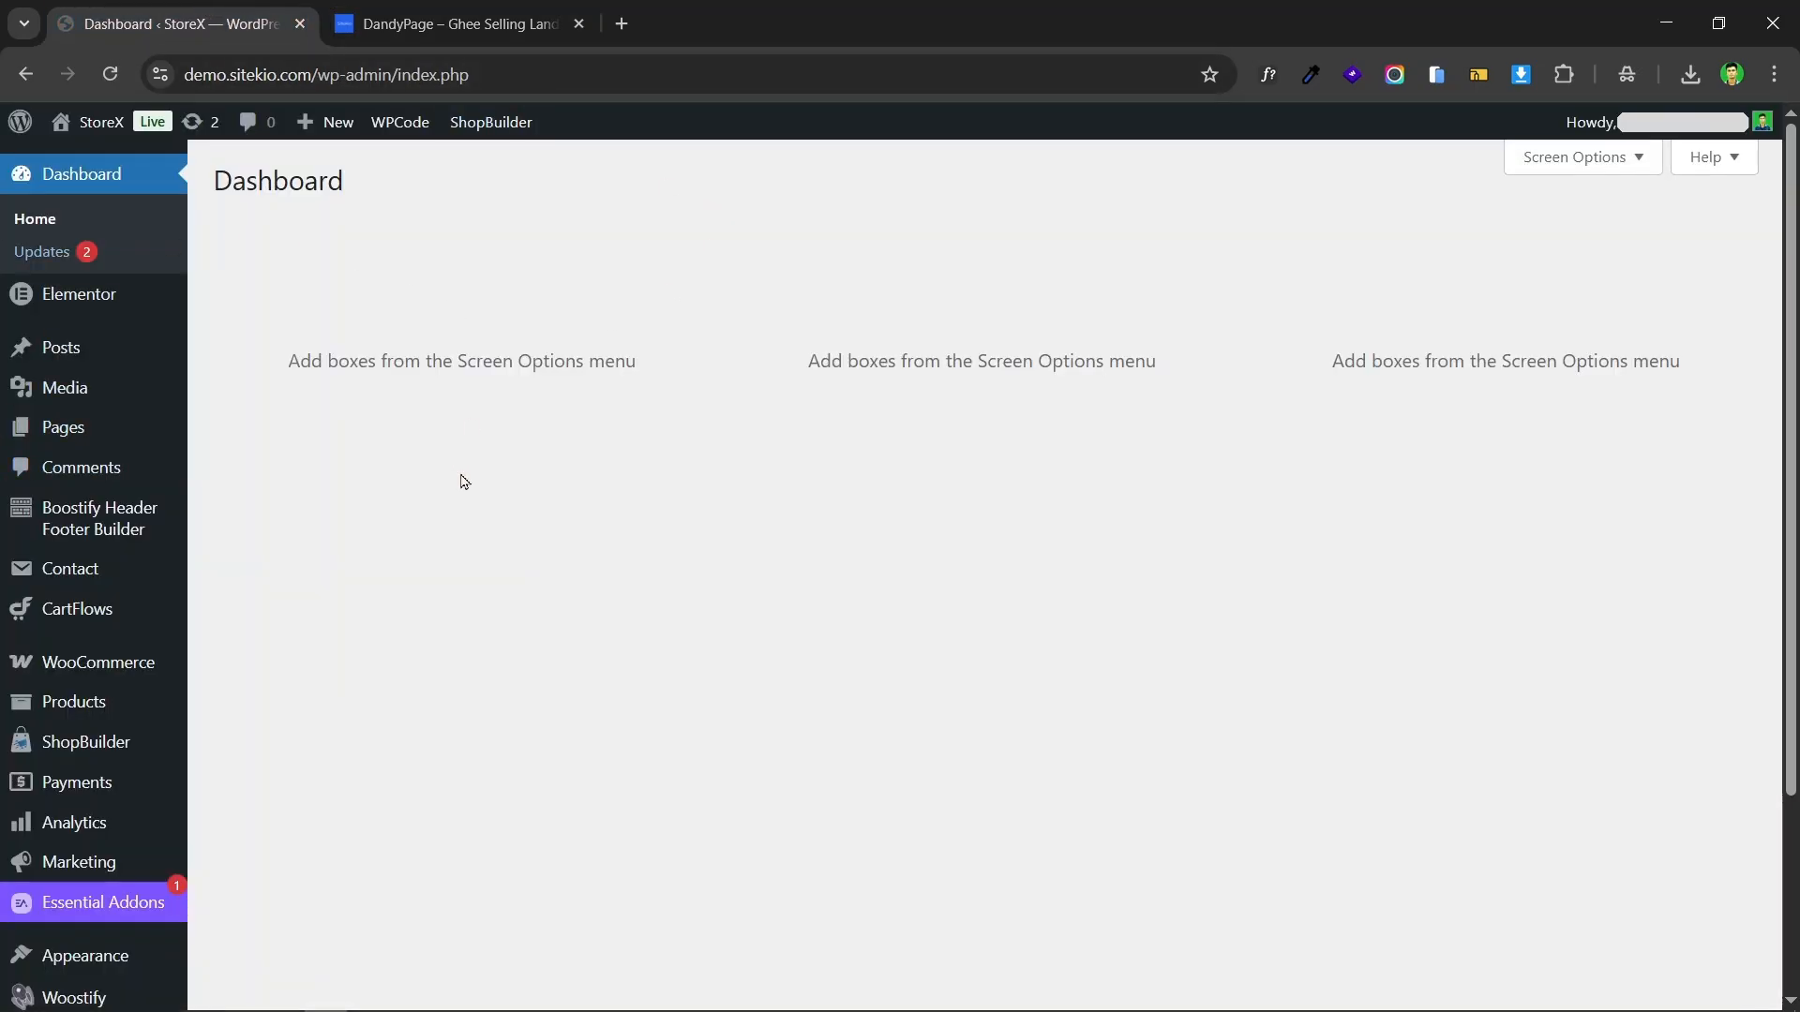
pyautogui.scroll(-3, 477, 527)
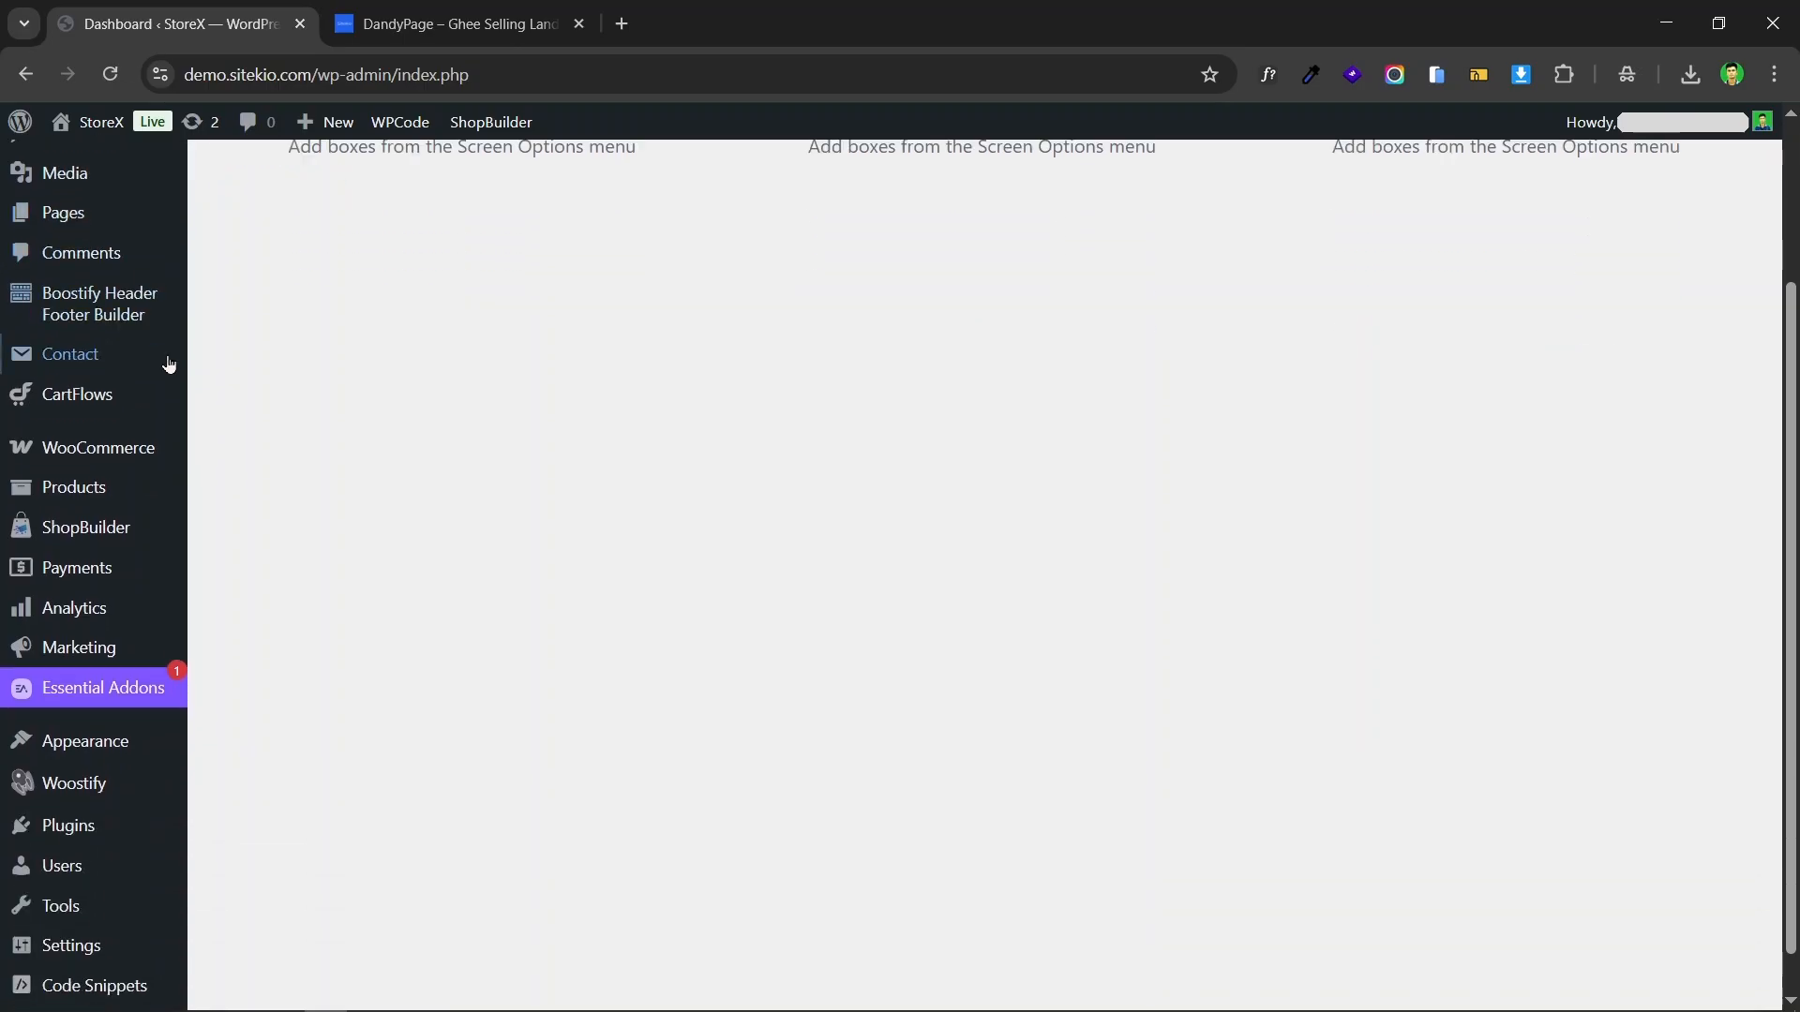
pyautogui.moveTo(49, 480)
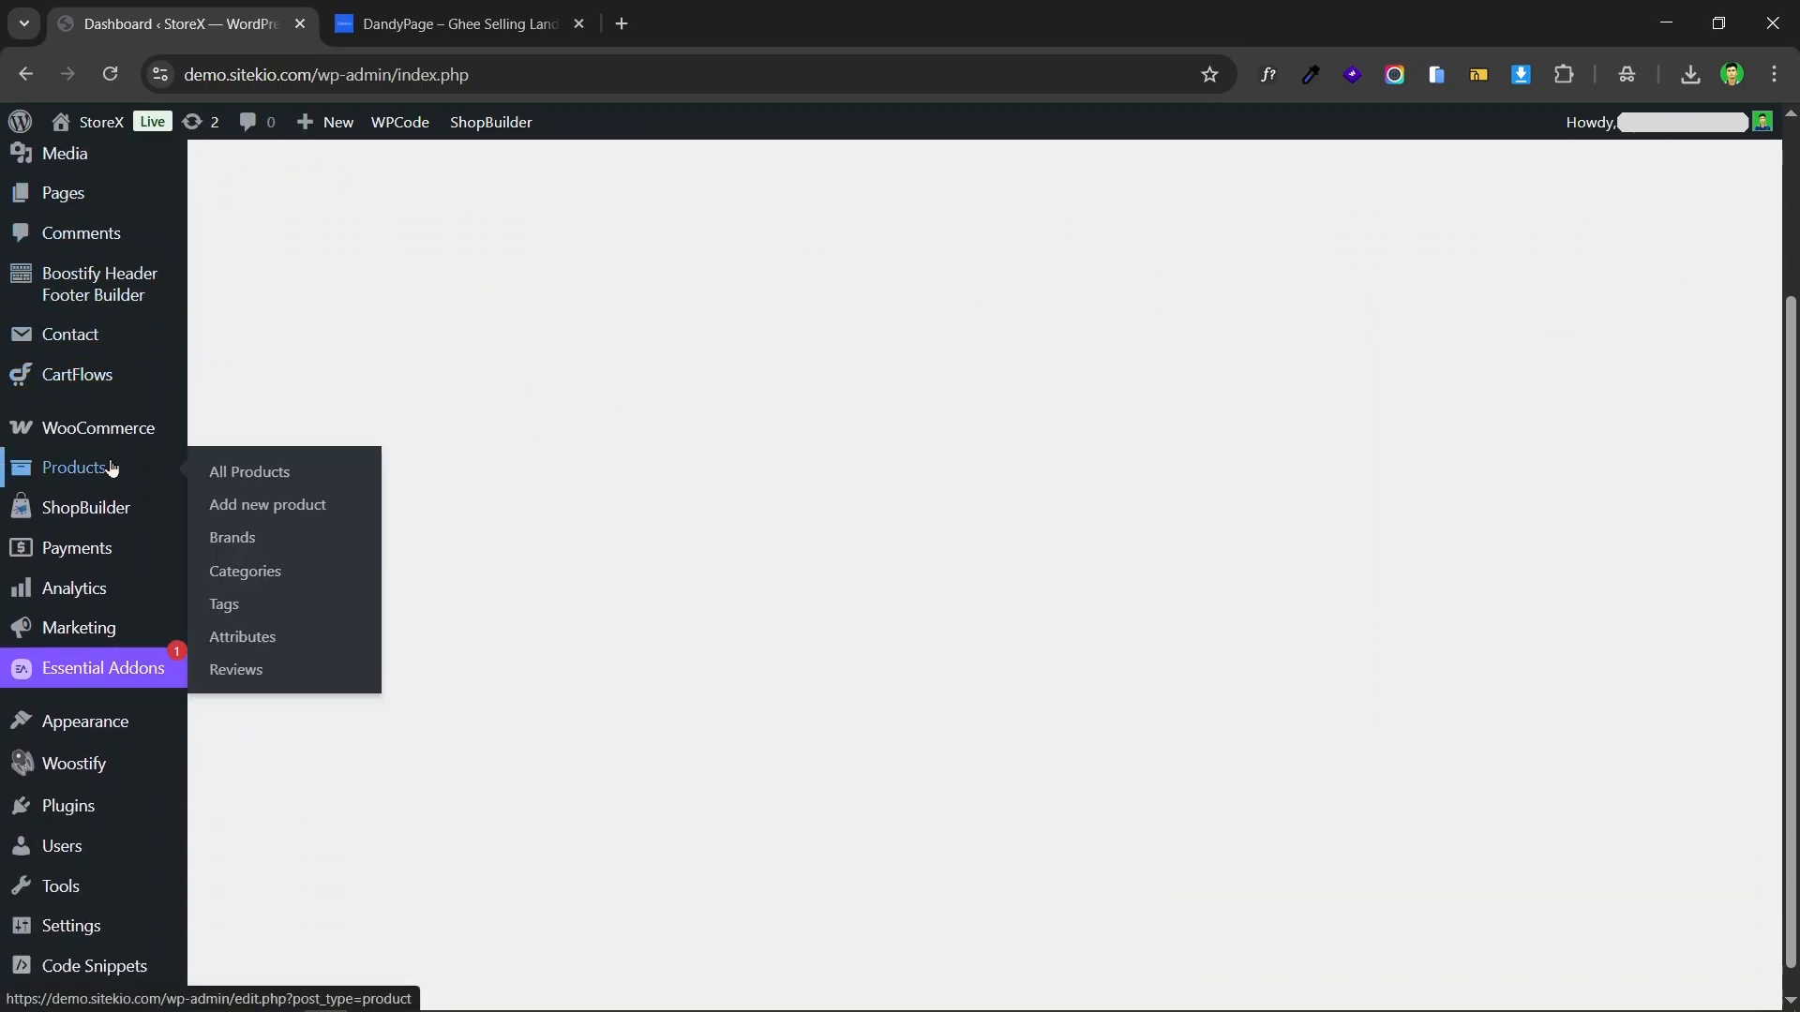
pyautogui.click(286, 506)
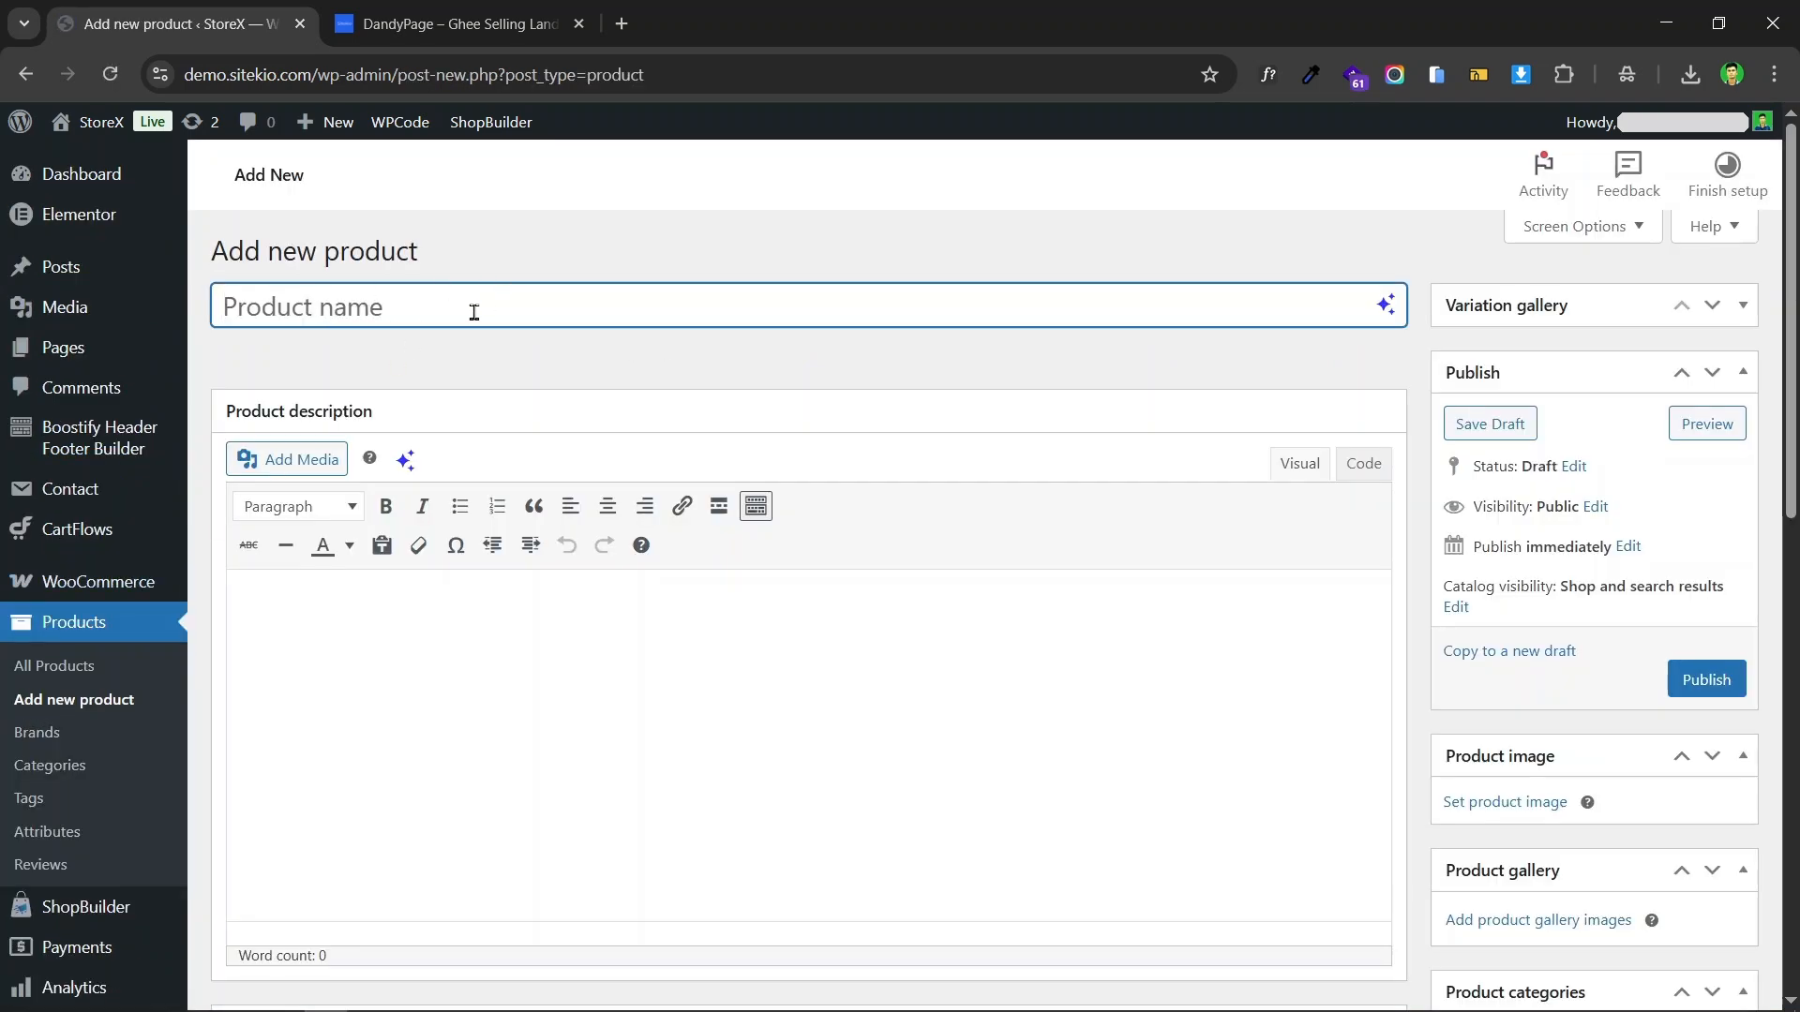
# Step: Copy the title "DandyPage – Ghee Selling Landing Page" from the Sitekio product page into the new product's name
pyautogui.click(450, 24)
pyautogui.rightClick(591, 305)
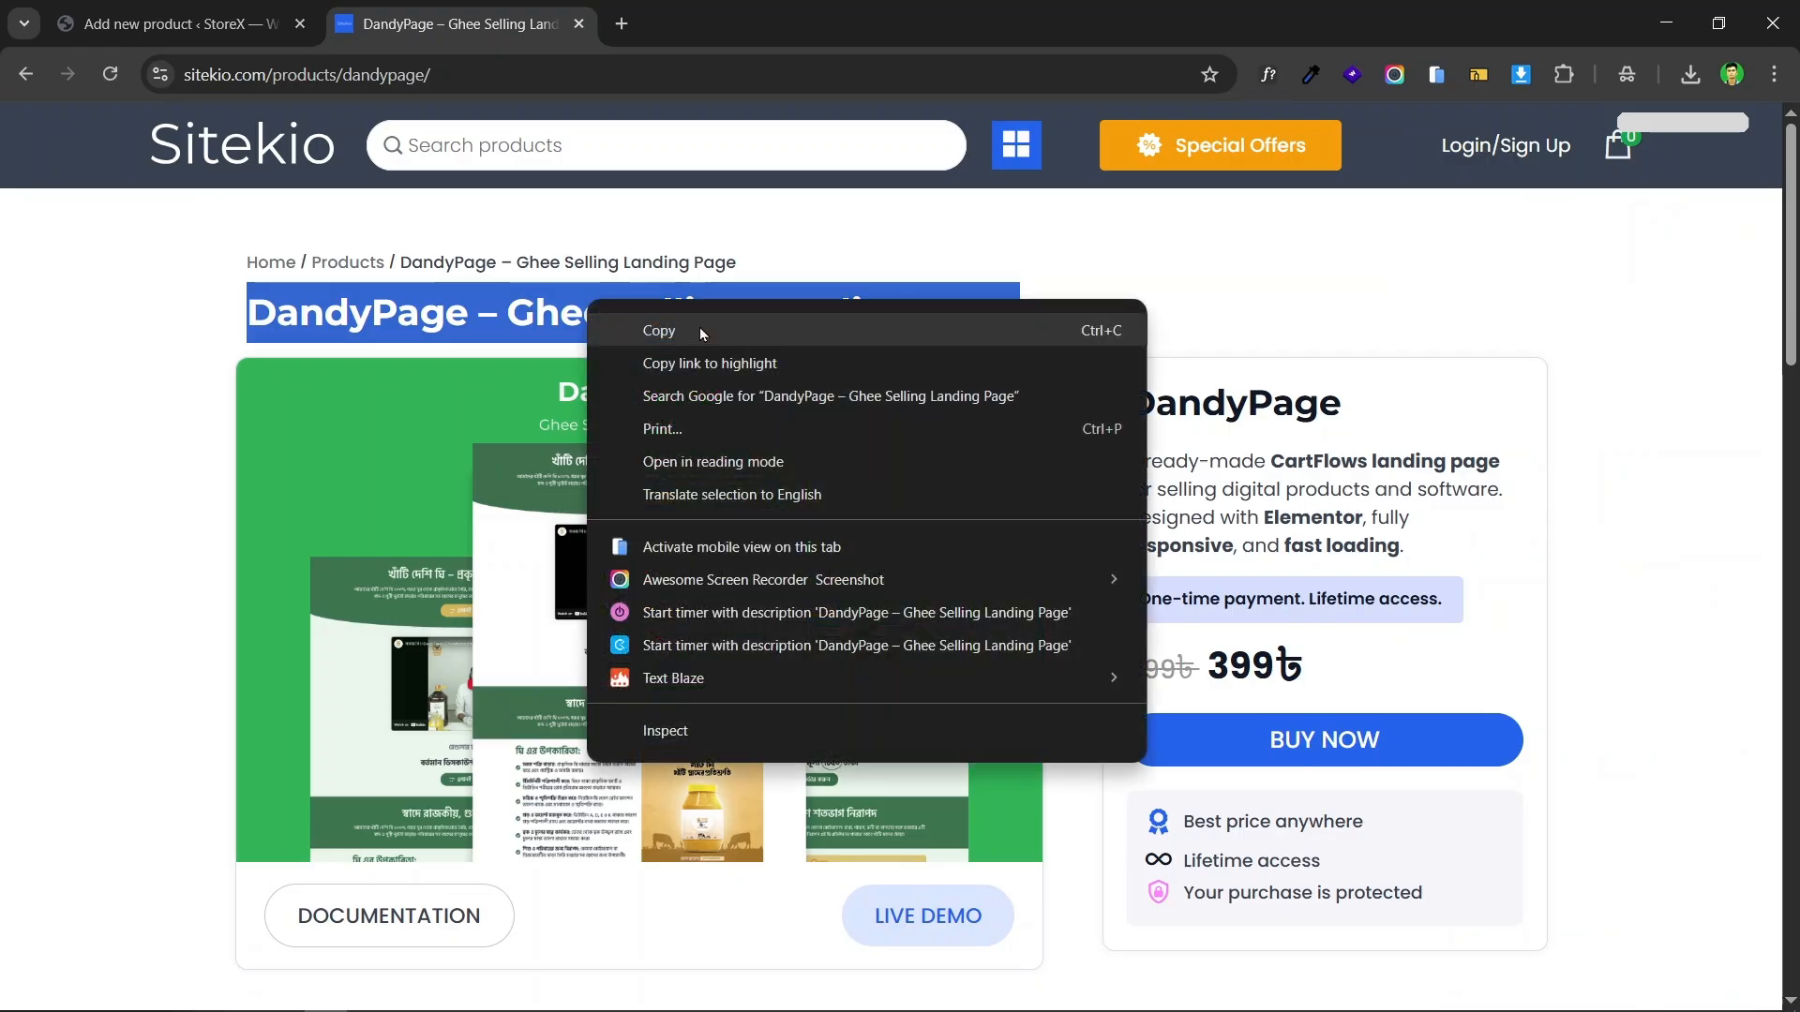
pyautogui.click(701, 330)
pyautogui.click(216, 28)
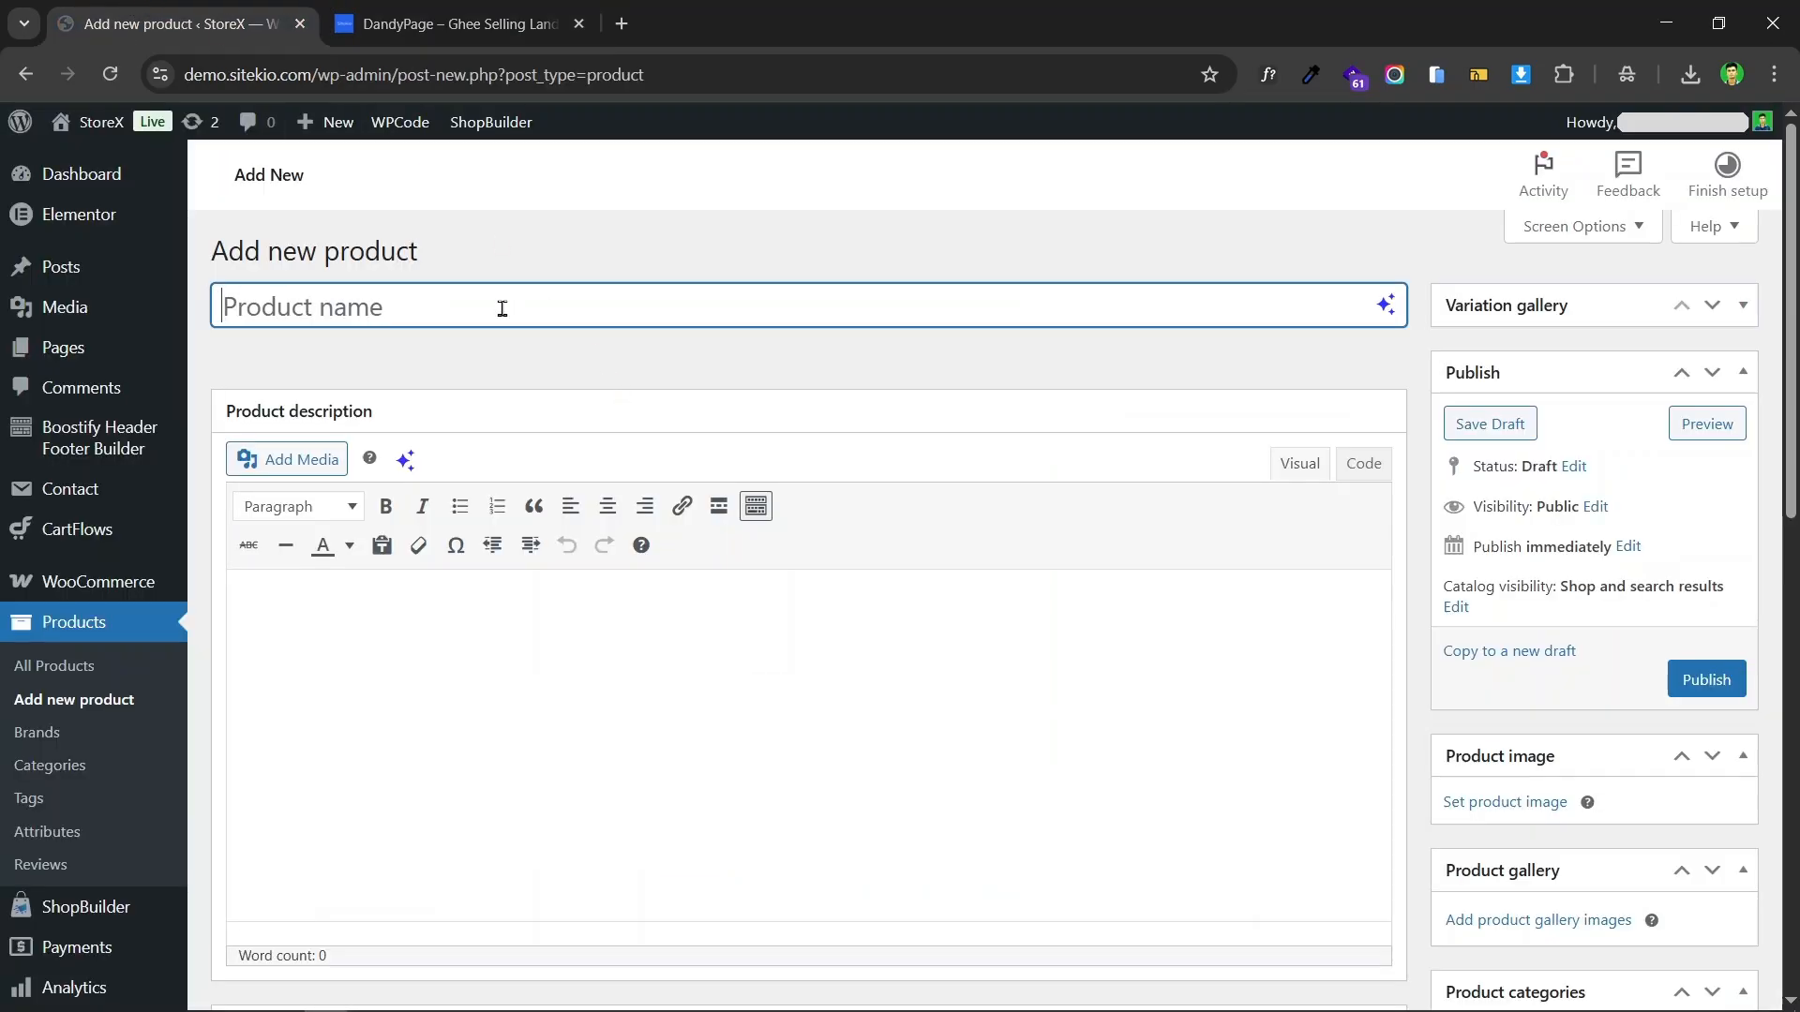
pyautogui.hotkey('ctrl', 'v')
# Step: Copy the Sitekio page's long description, from its introduction through the "How to Download the File" heading, into the product description
pyautogui.click(488, 636)
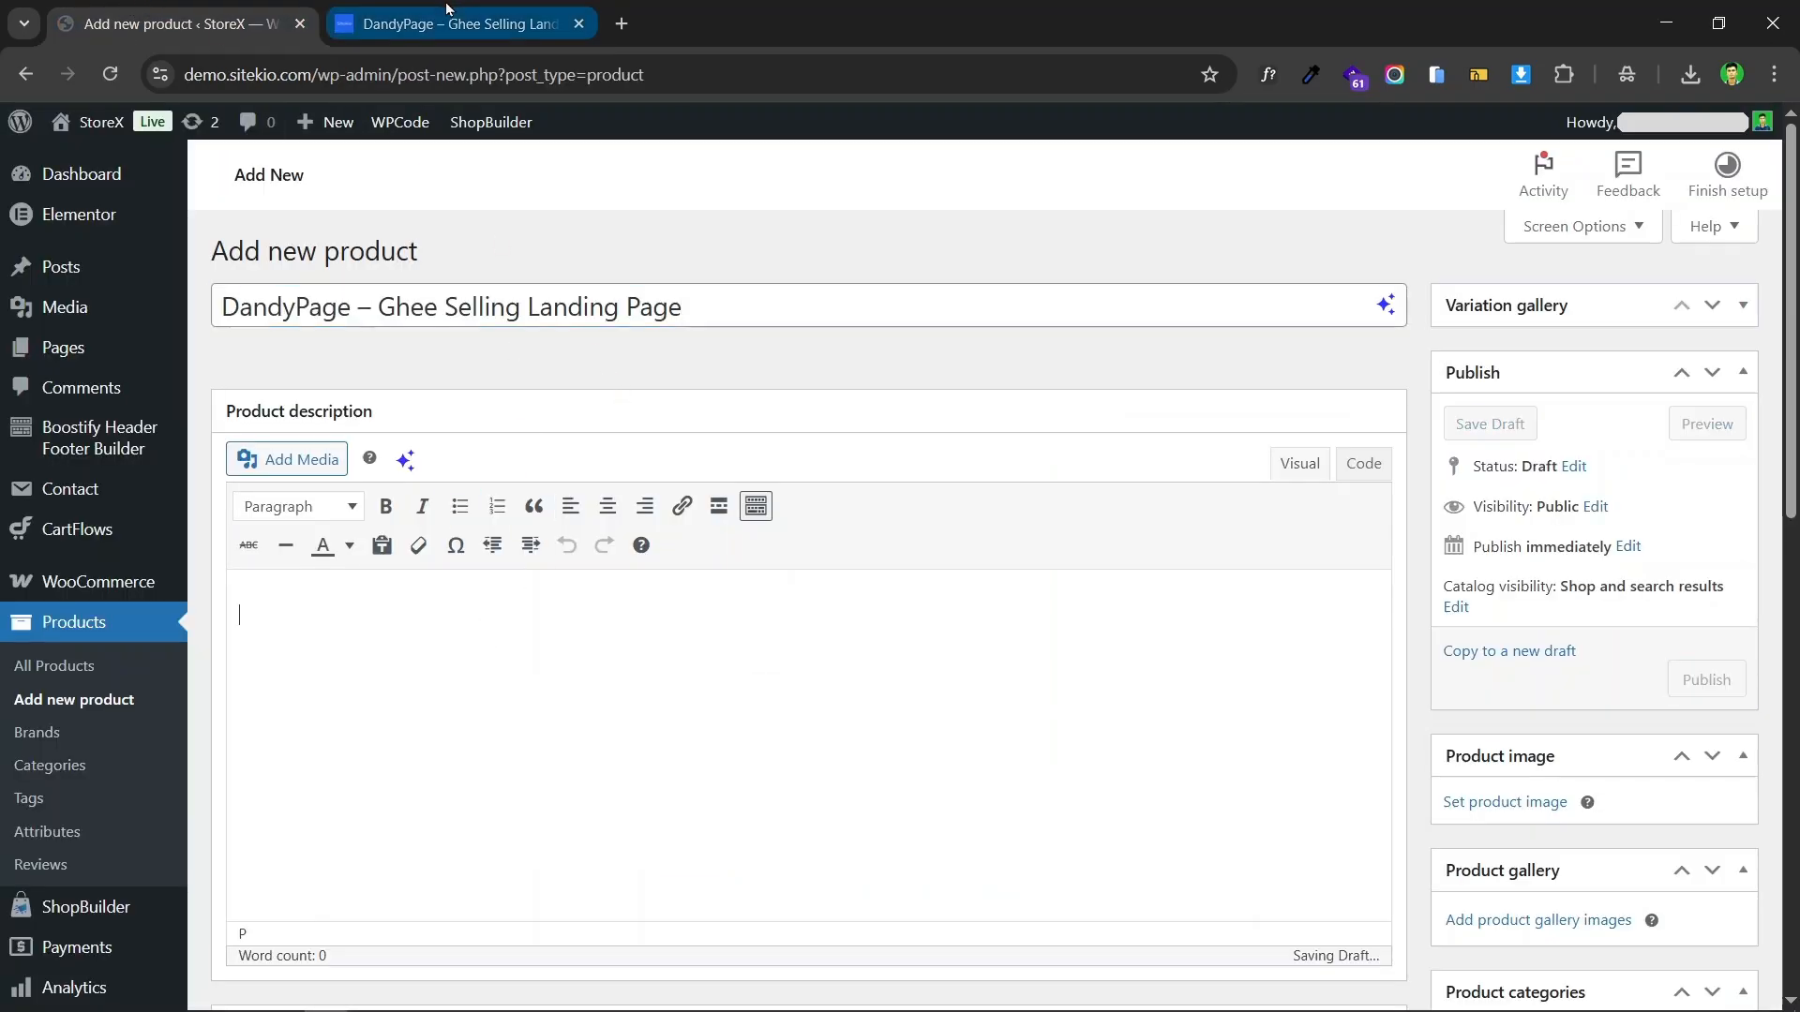
pyautogui.click(450, 24)
pyautogui.scroll(-10, 663, 530)
pyautogui.scroll(3, 333, 349)
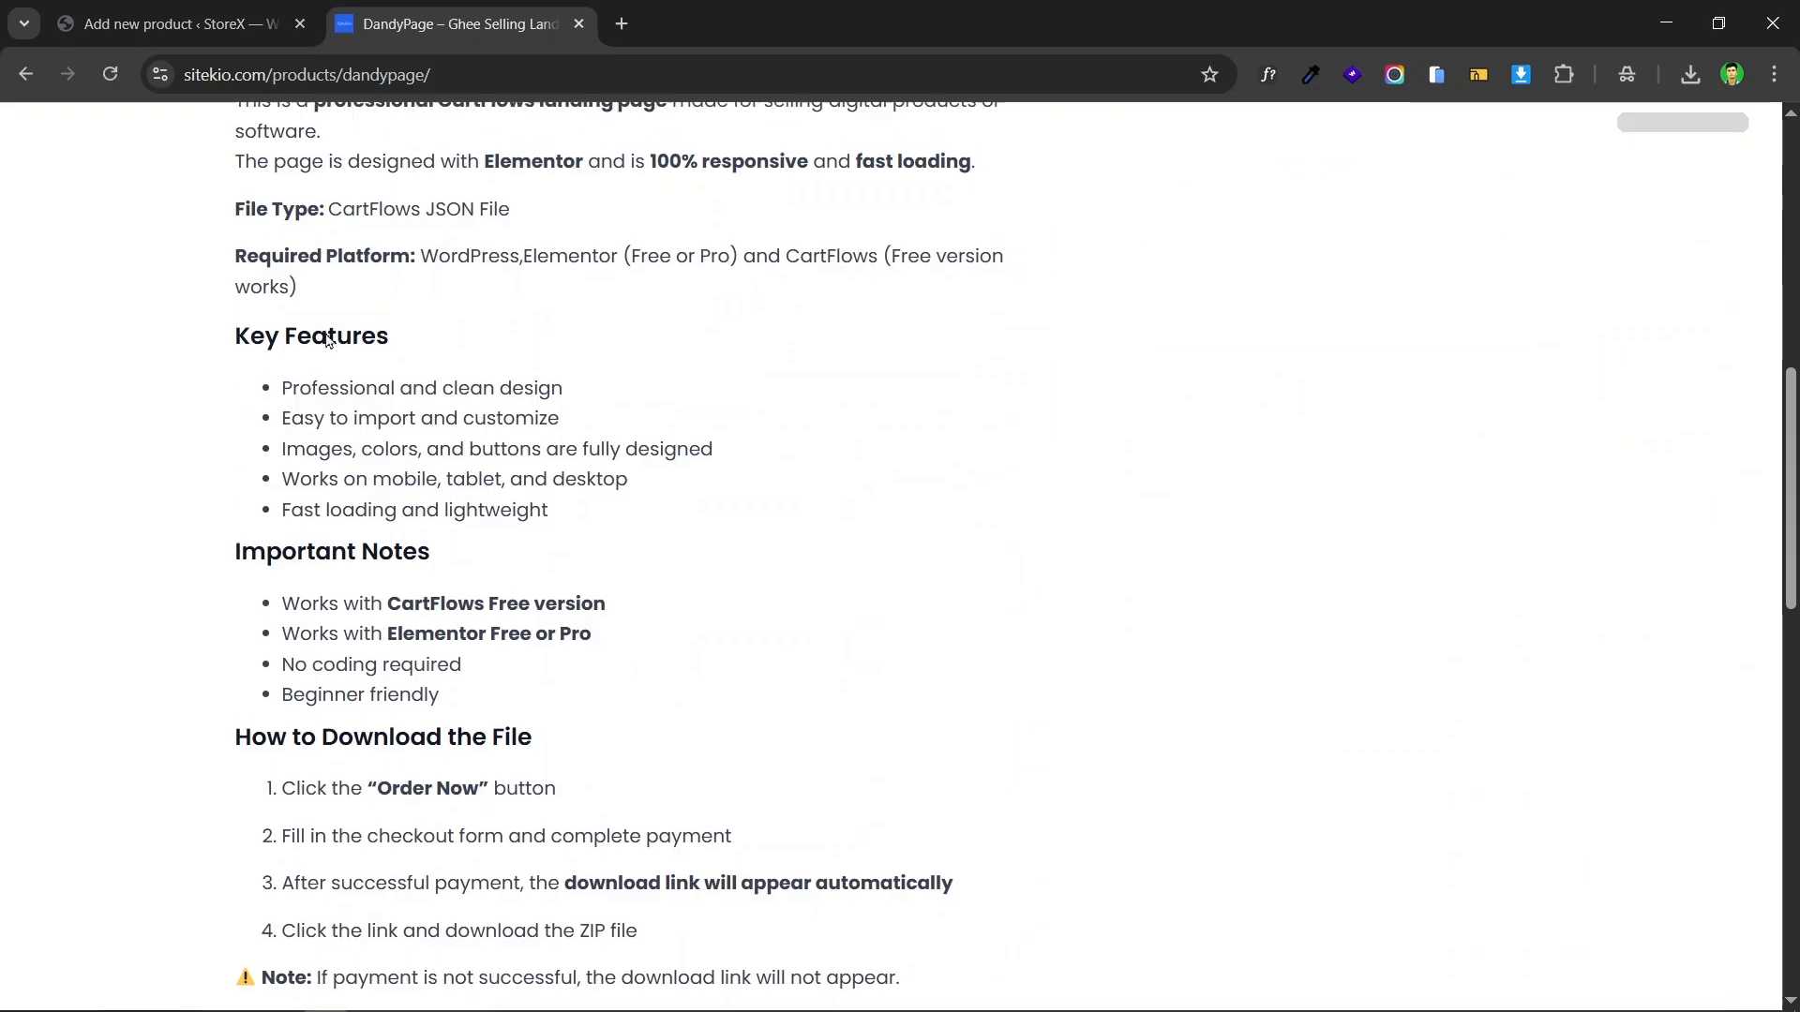
pyautogui.moveTo(234, 324); pyautogui.dragTo(662, 940)
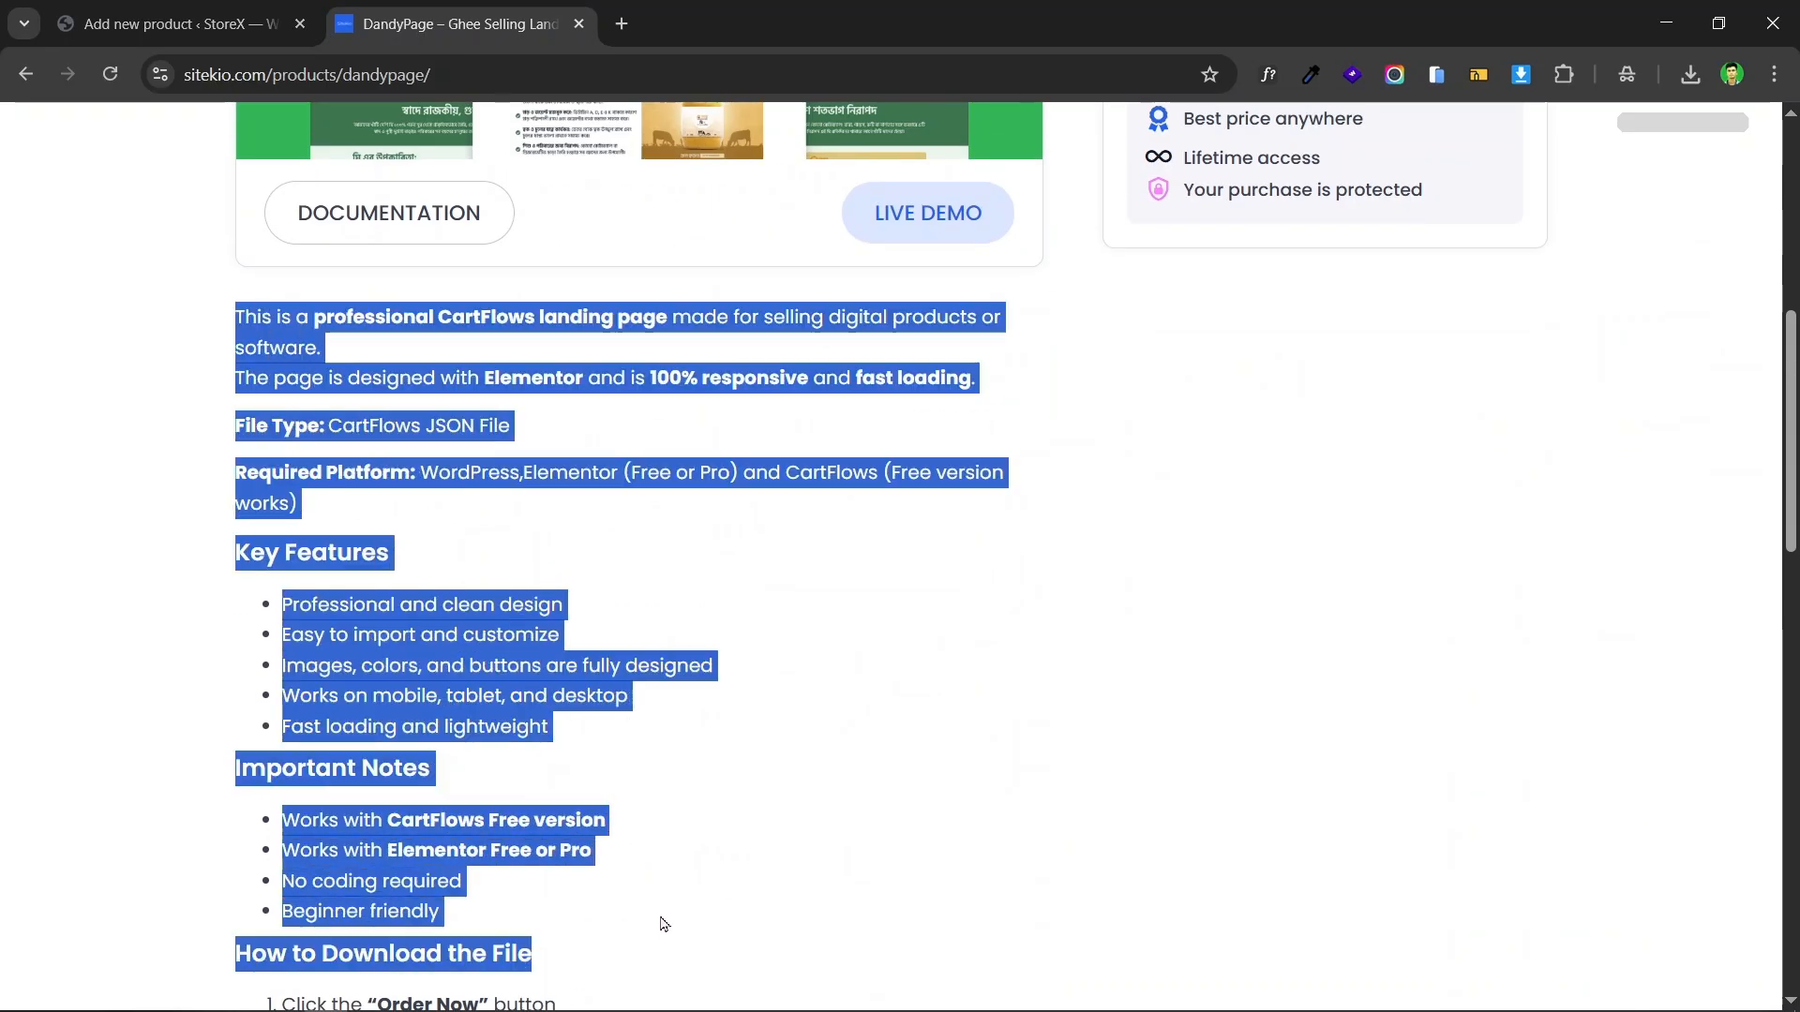
pyautogui.click(169, 24)
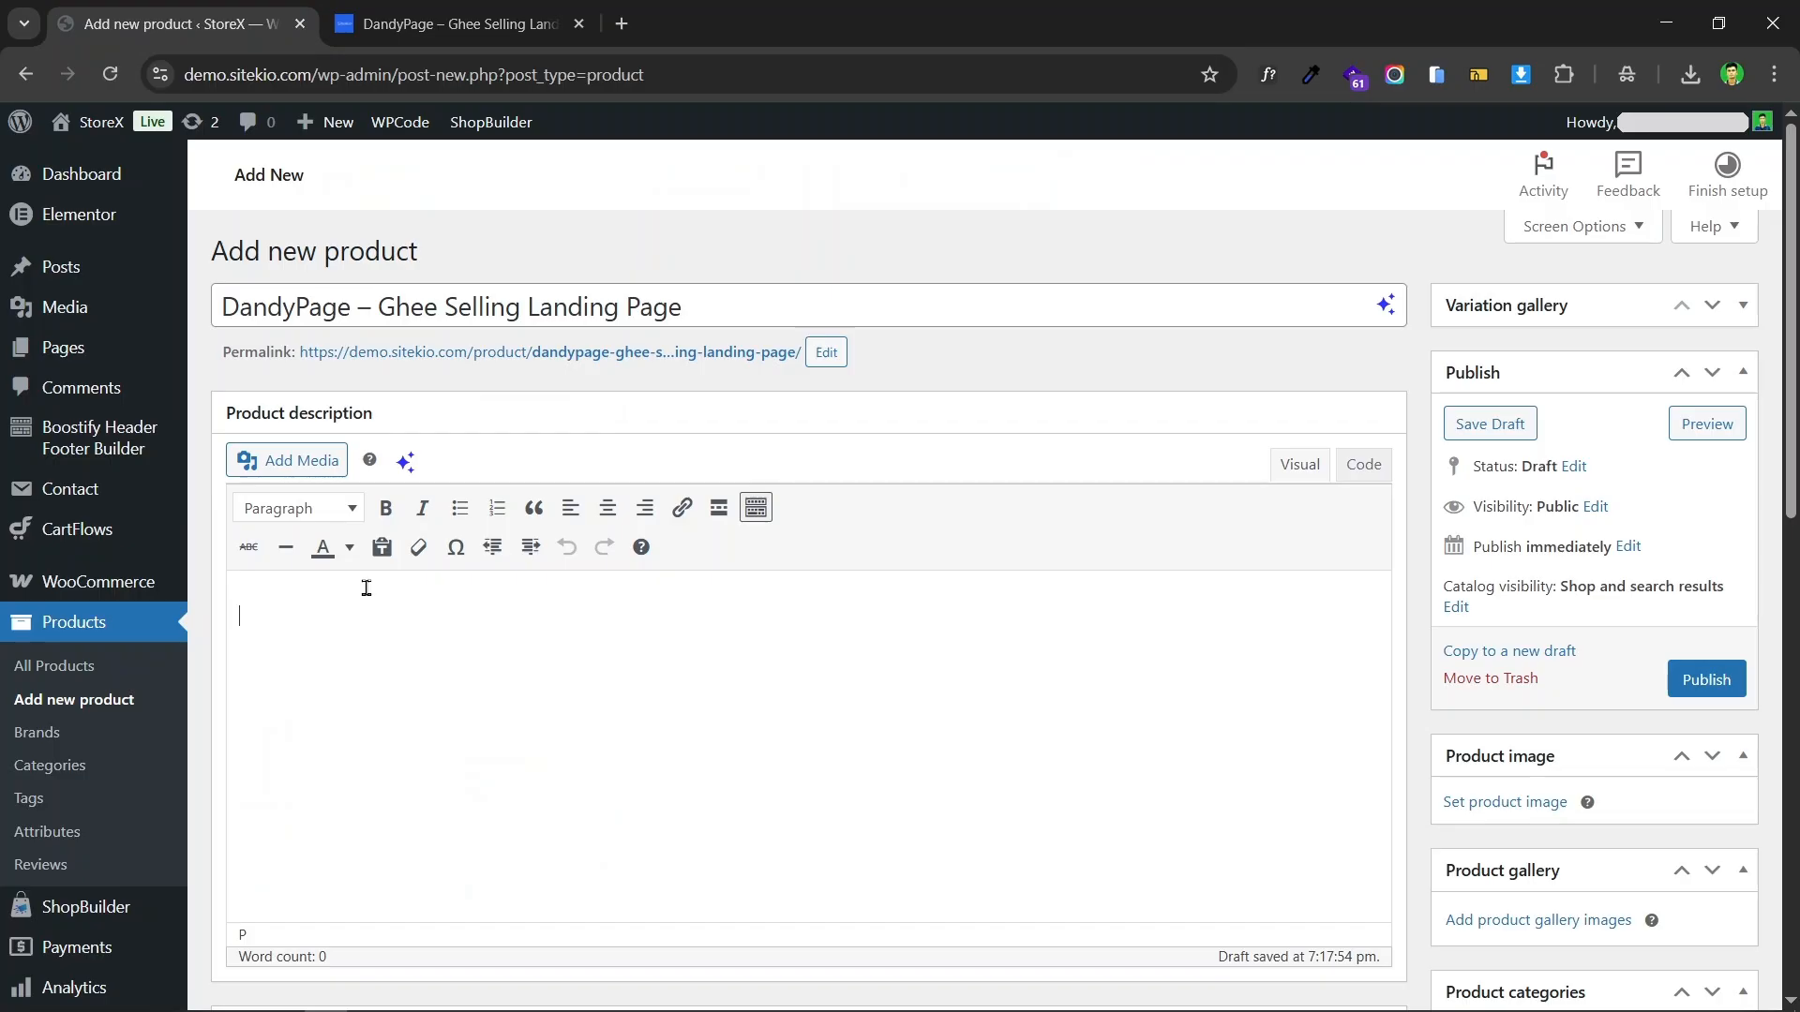
pyautogui.hotkey('ctrl', 'v')
# Step: Copy the "A ready-made CartFlows landing page" summary from the Sitekio page into the product short description
pyautogui.scroll(-15, 797, 450)
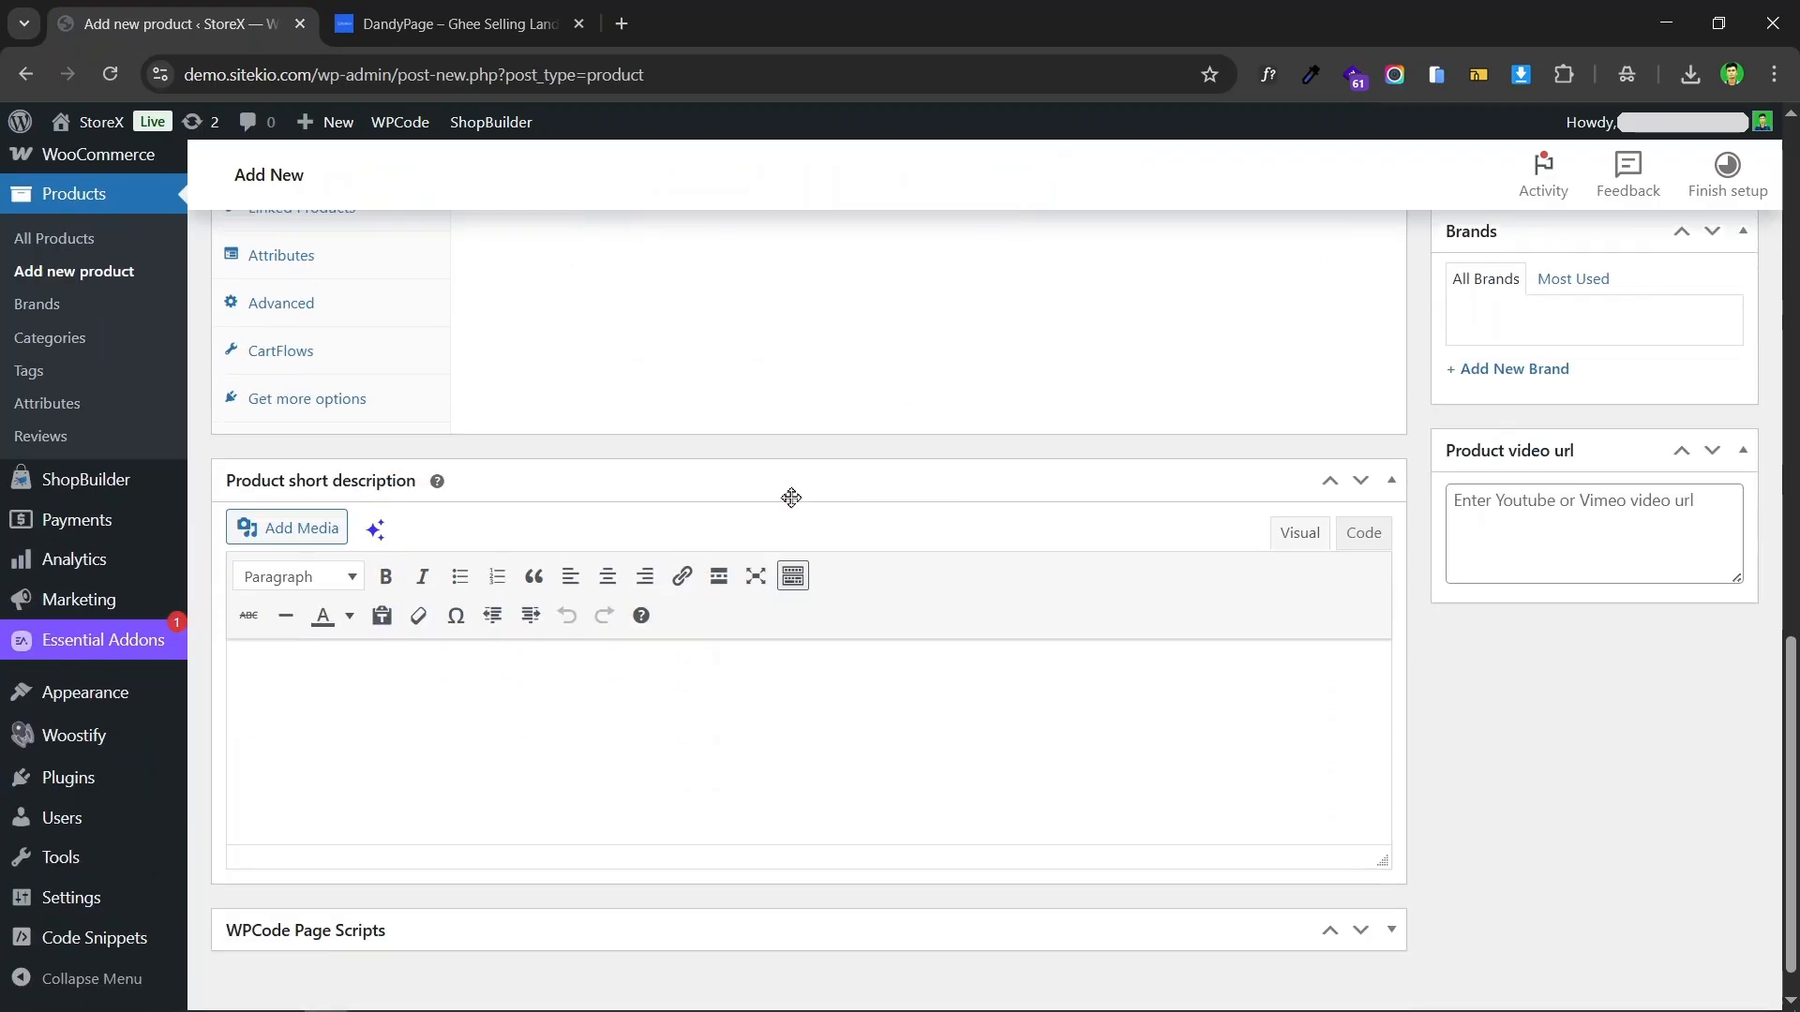
pyautogui.click(450, 24)
pyautogui.scroll(6, 1473, 302)
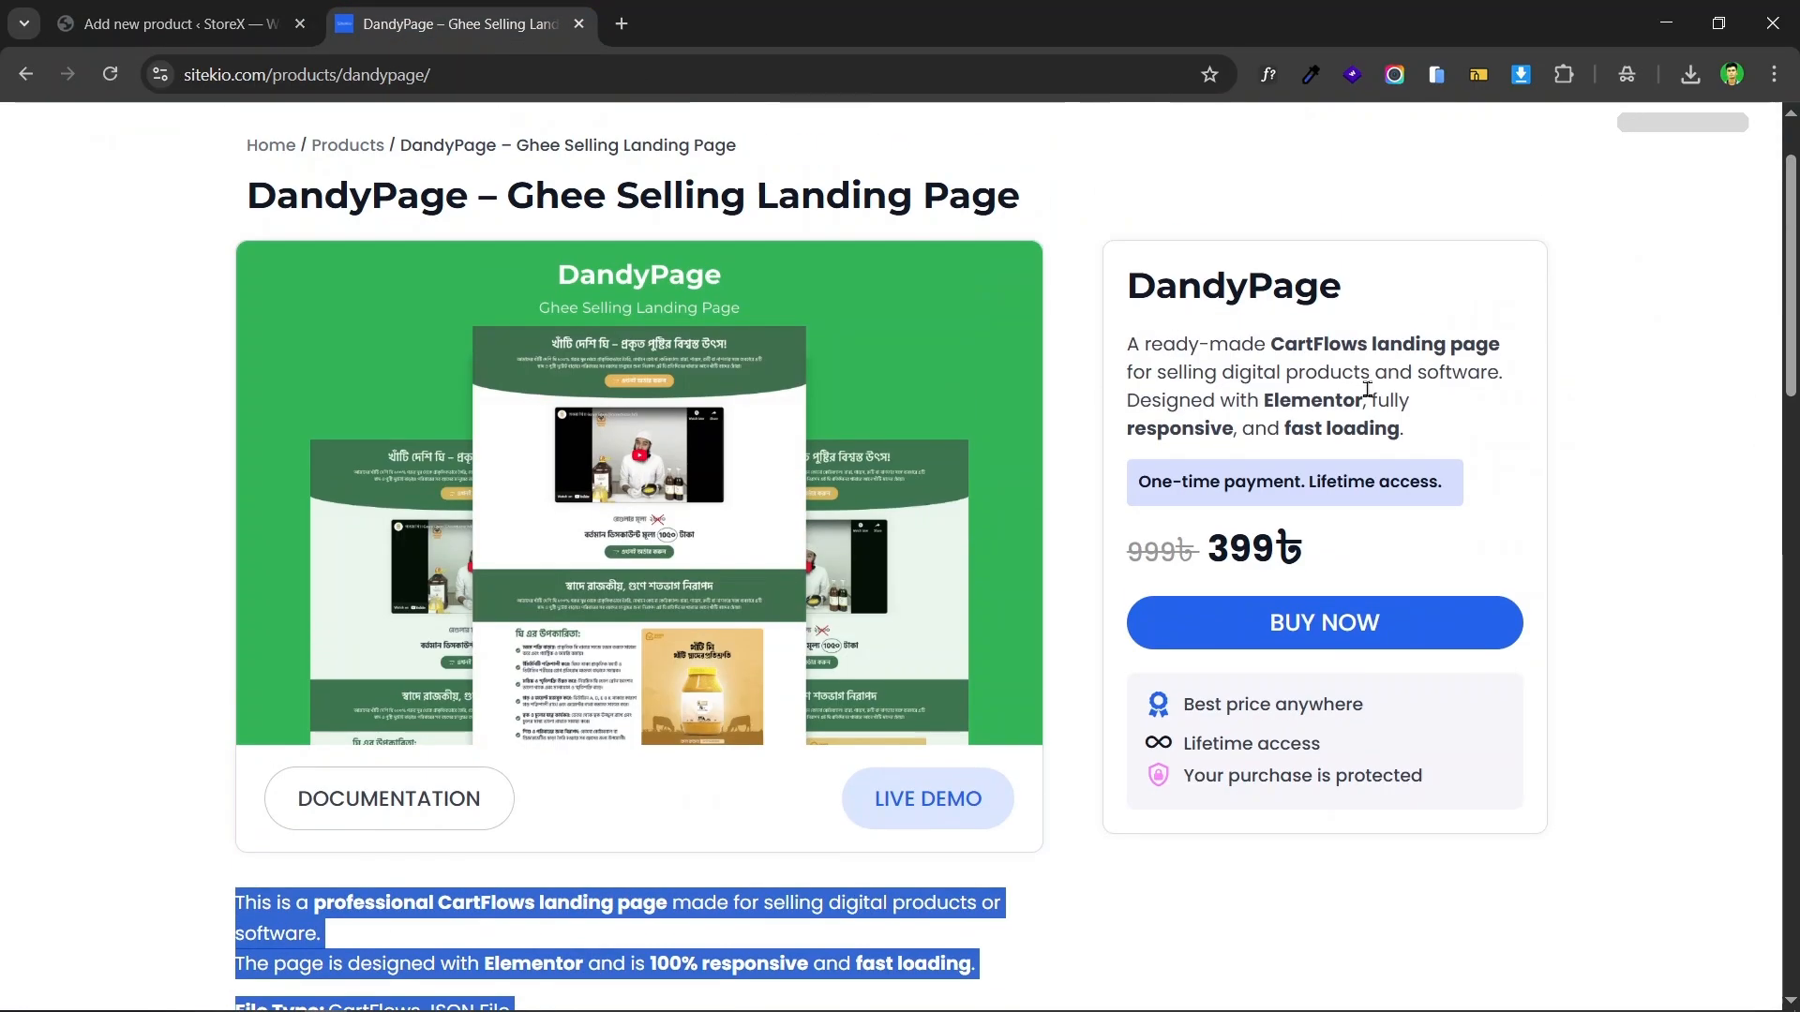
pyautogui.moveTo(1404, 429); pyautogui.dragTo(1116, 352)
pyautogui.hotkey('ctrl', 'c')
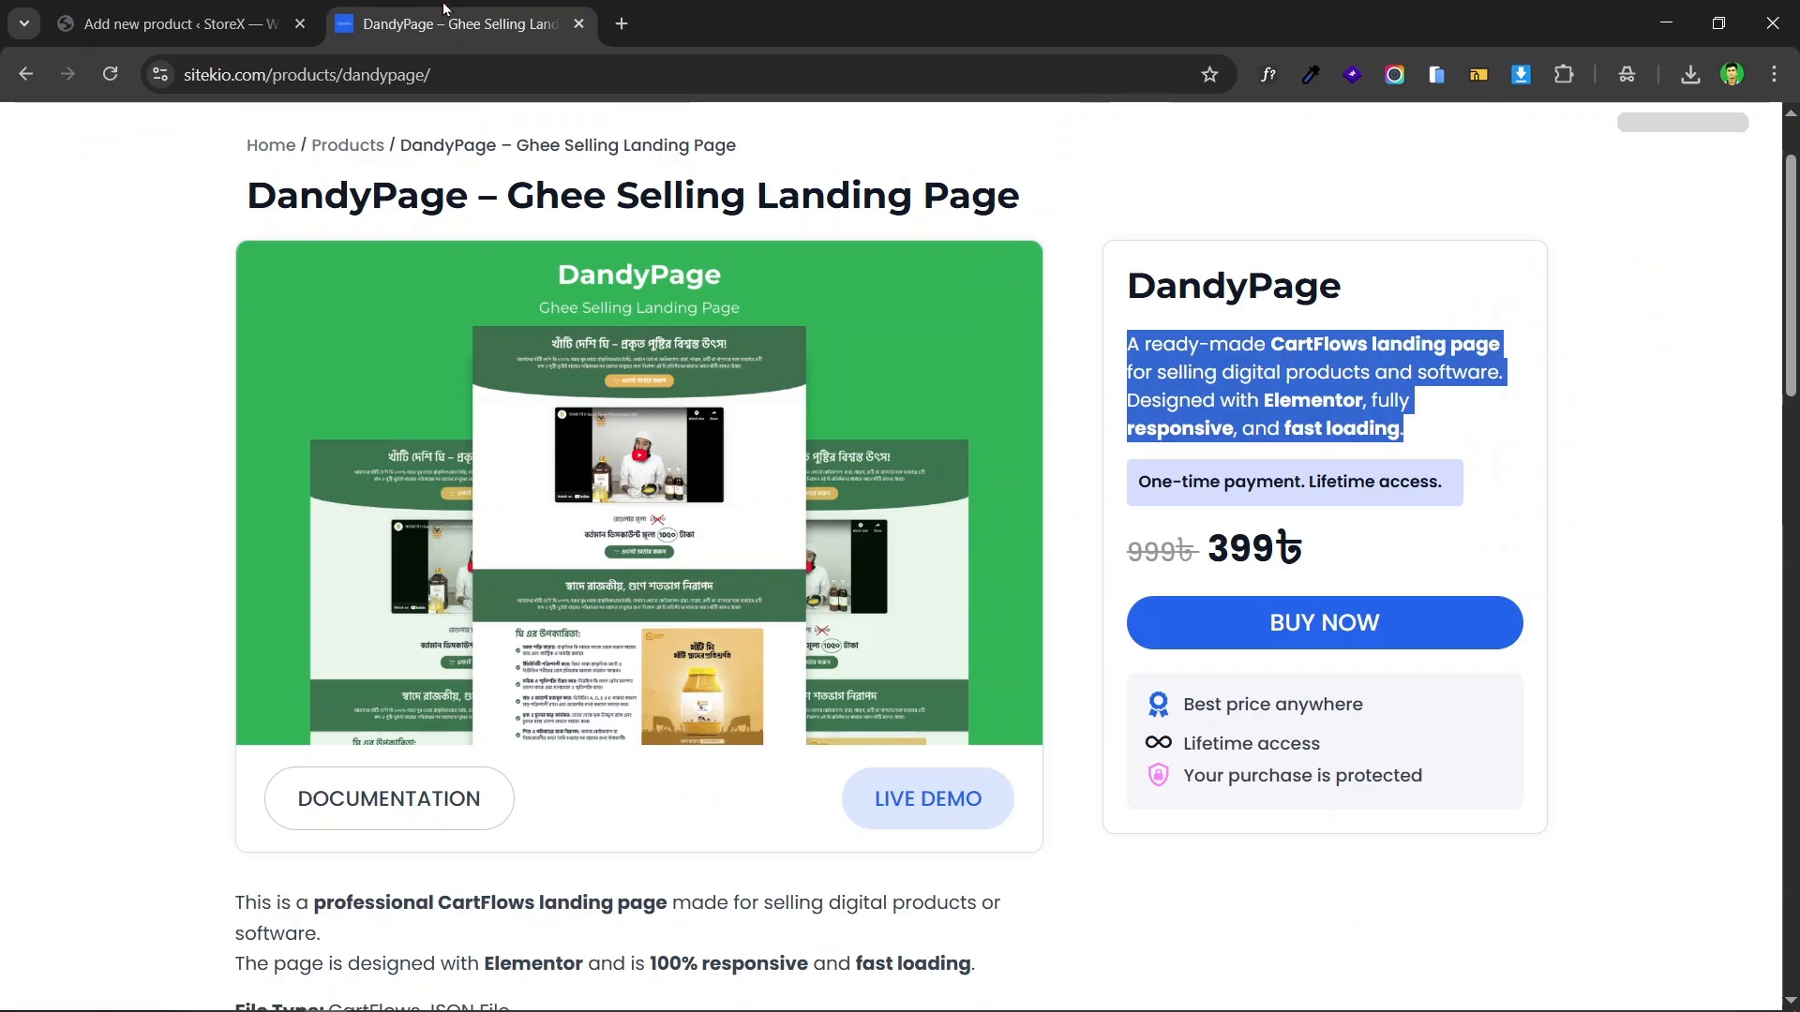
pyautogui.click(266, 9)
pyautogui.scroll(-1, 575, 481)
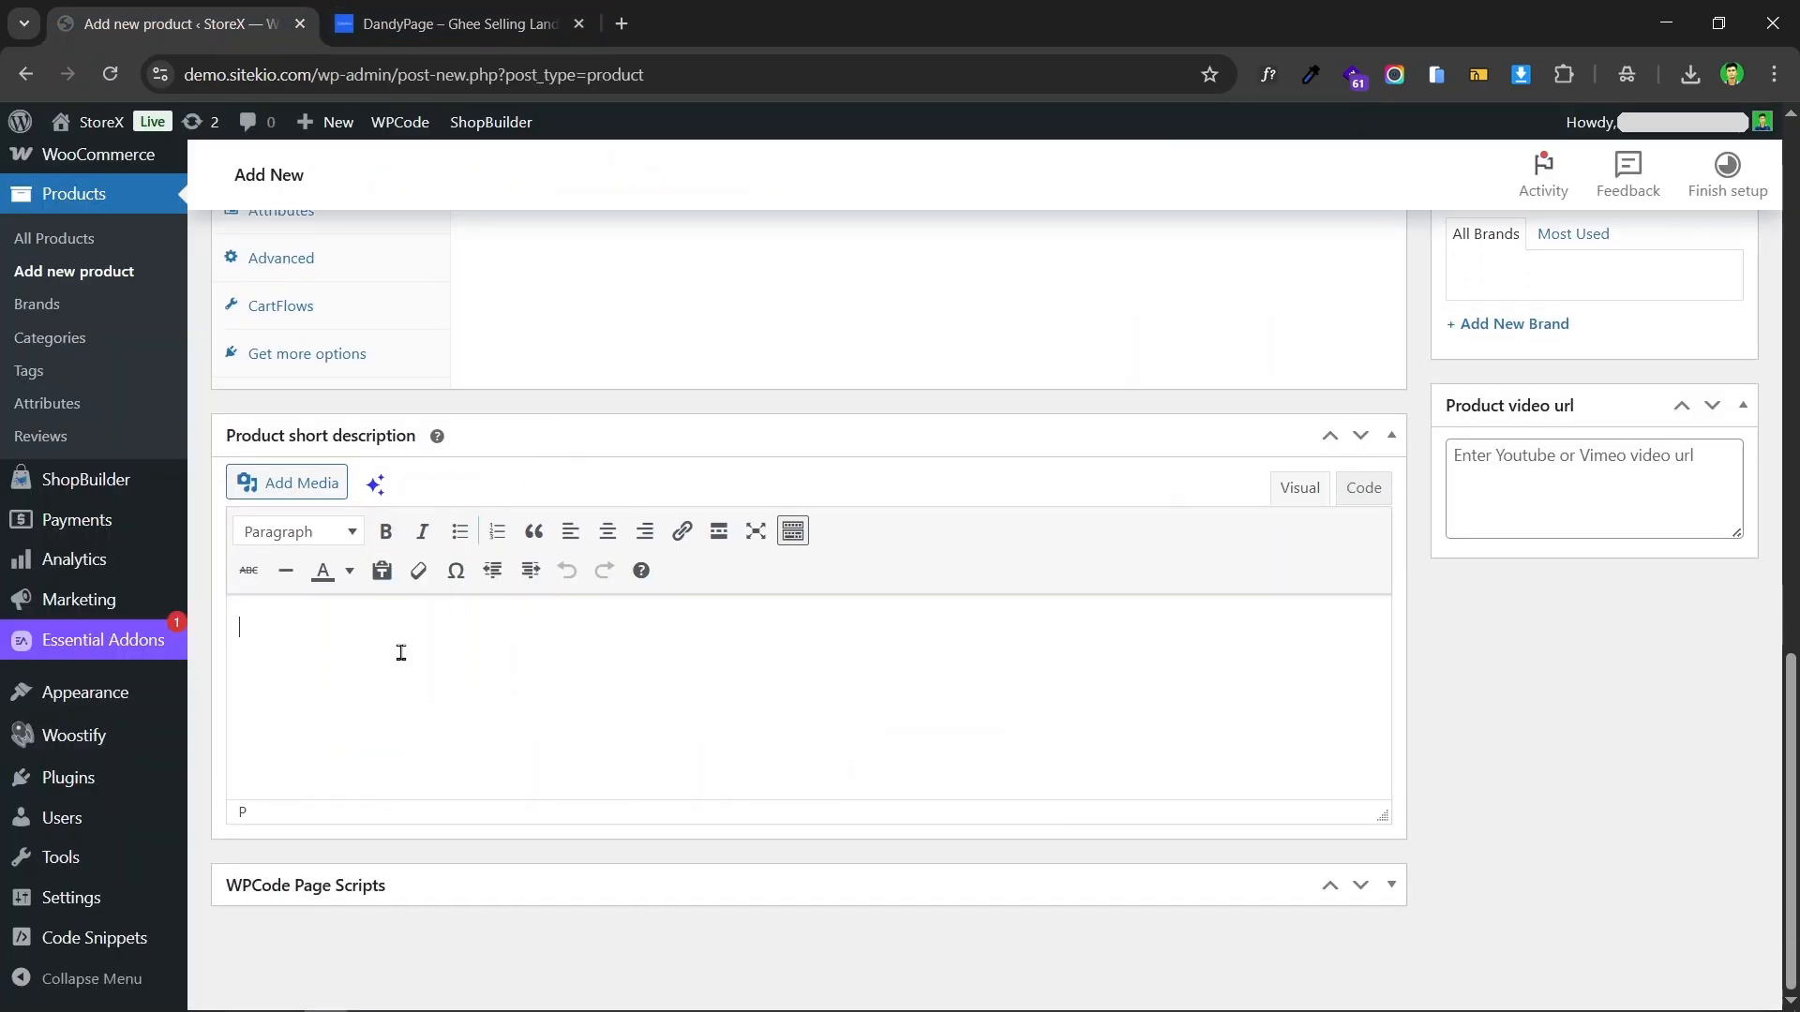
pyautogui.hotkey('ctrl', 'v')
# Step: Upload DandyPage---Ghee-Landing-Page from the Downloads folder and set it as the product image
pyautogui.scroll(15, 948, 596)
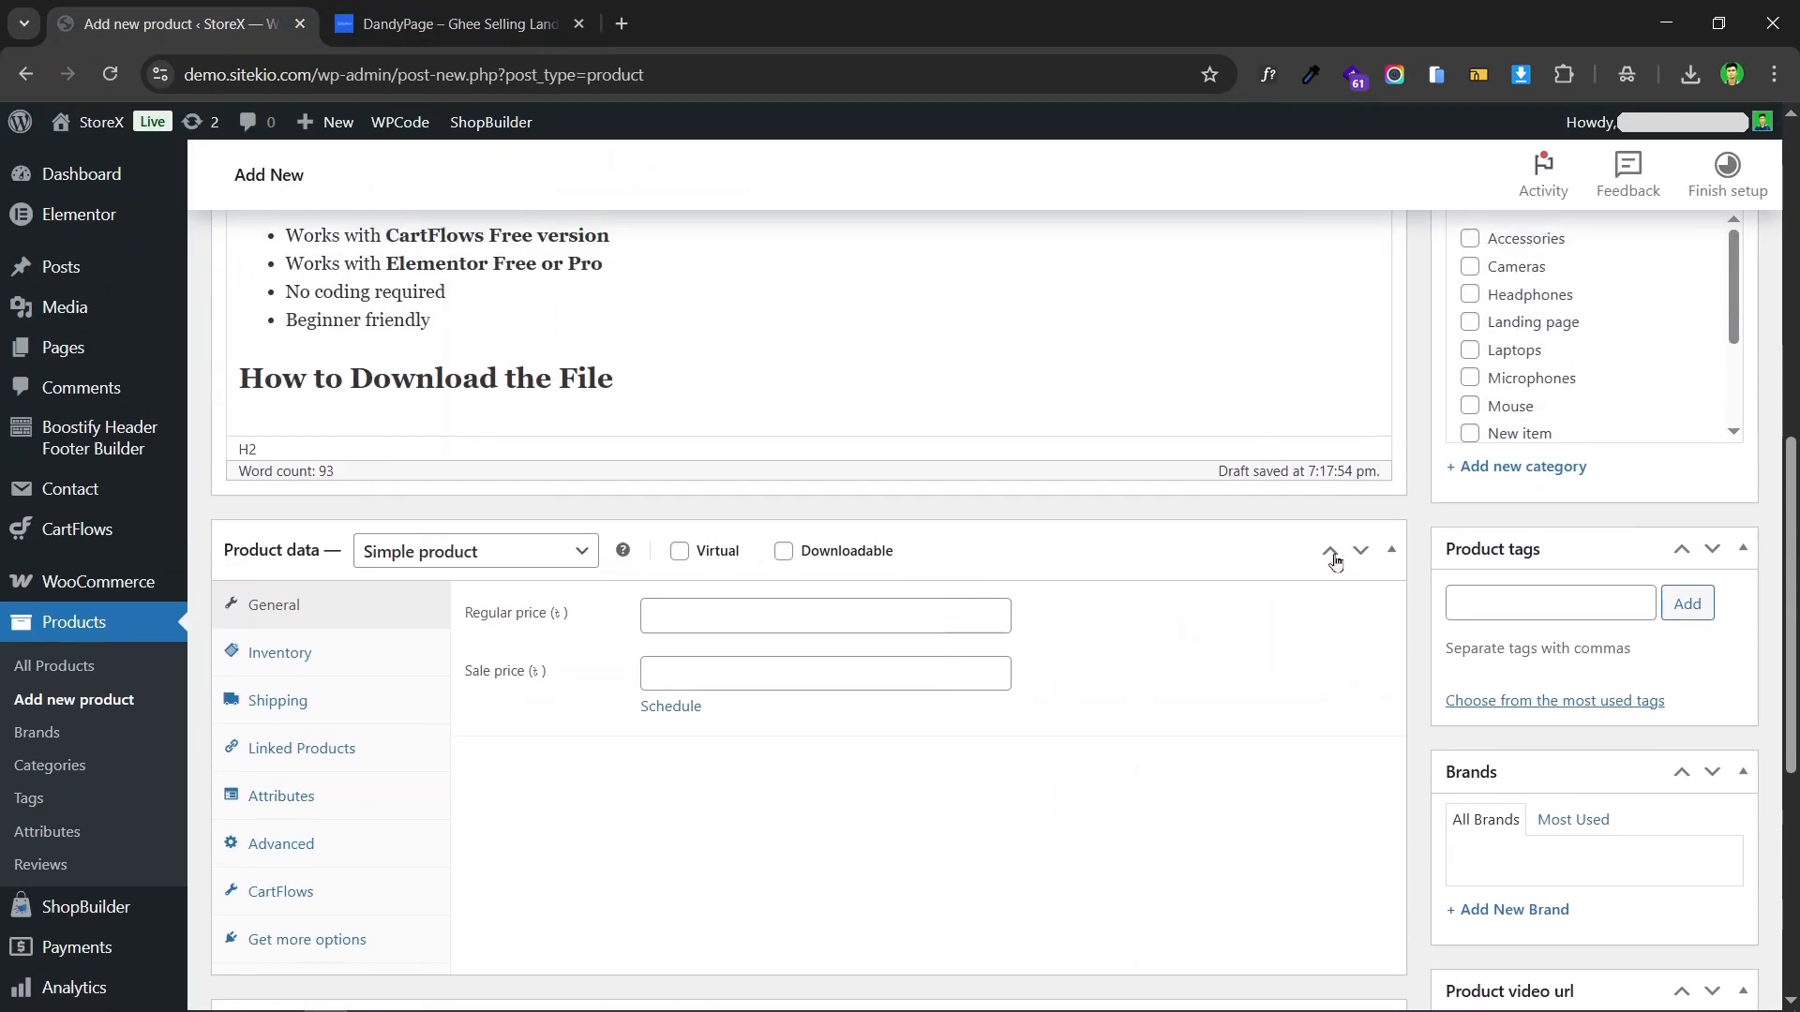
pyautogui.scroll(2, 946, 503)
pyautogui.scroll(-8, 1617, 368)
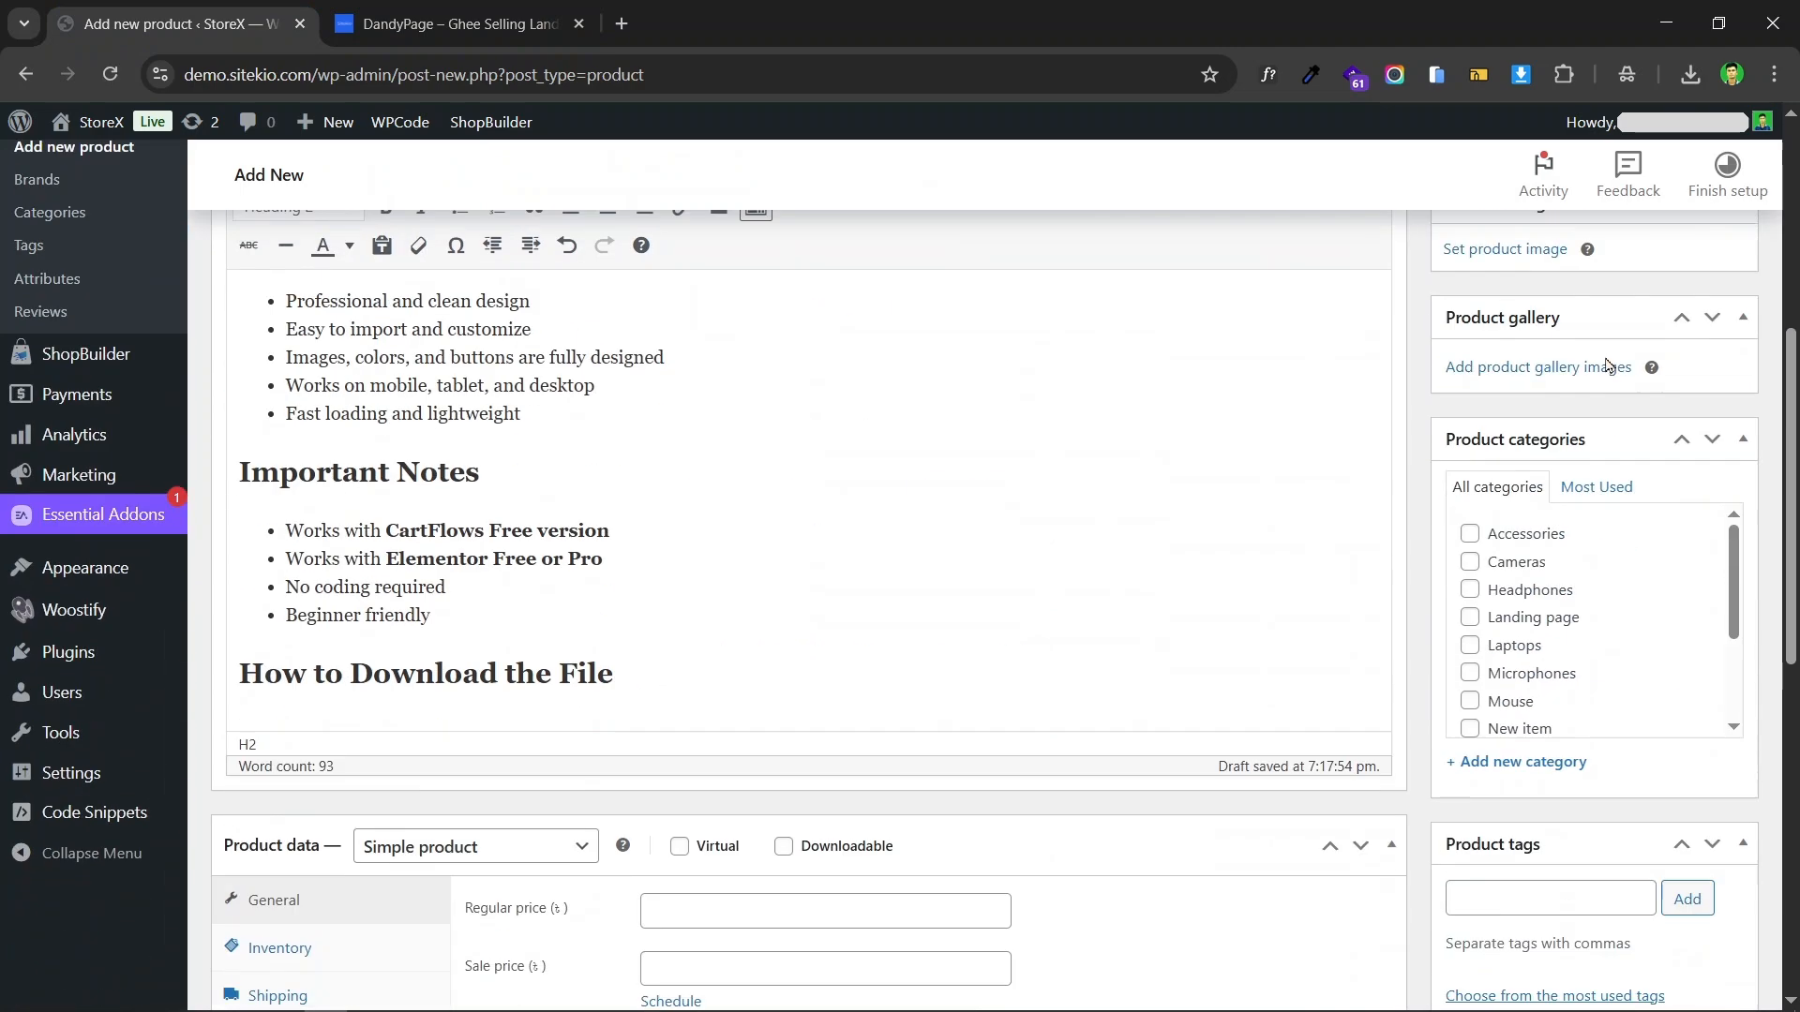
pyautogui.scroll(8, 1464, 450)
pyautogui.scroll(-3, 1575, 459)
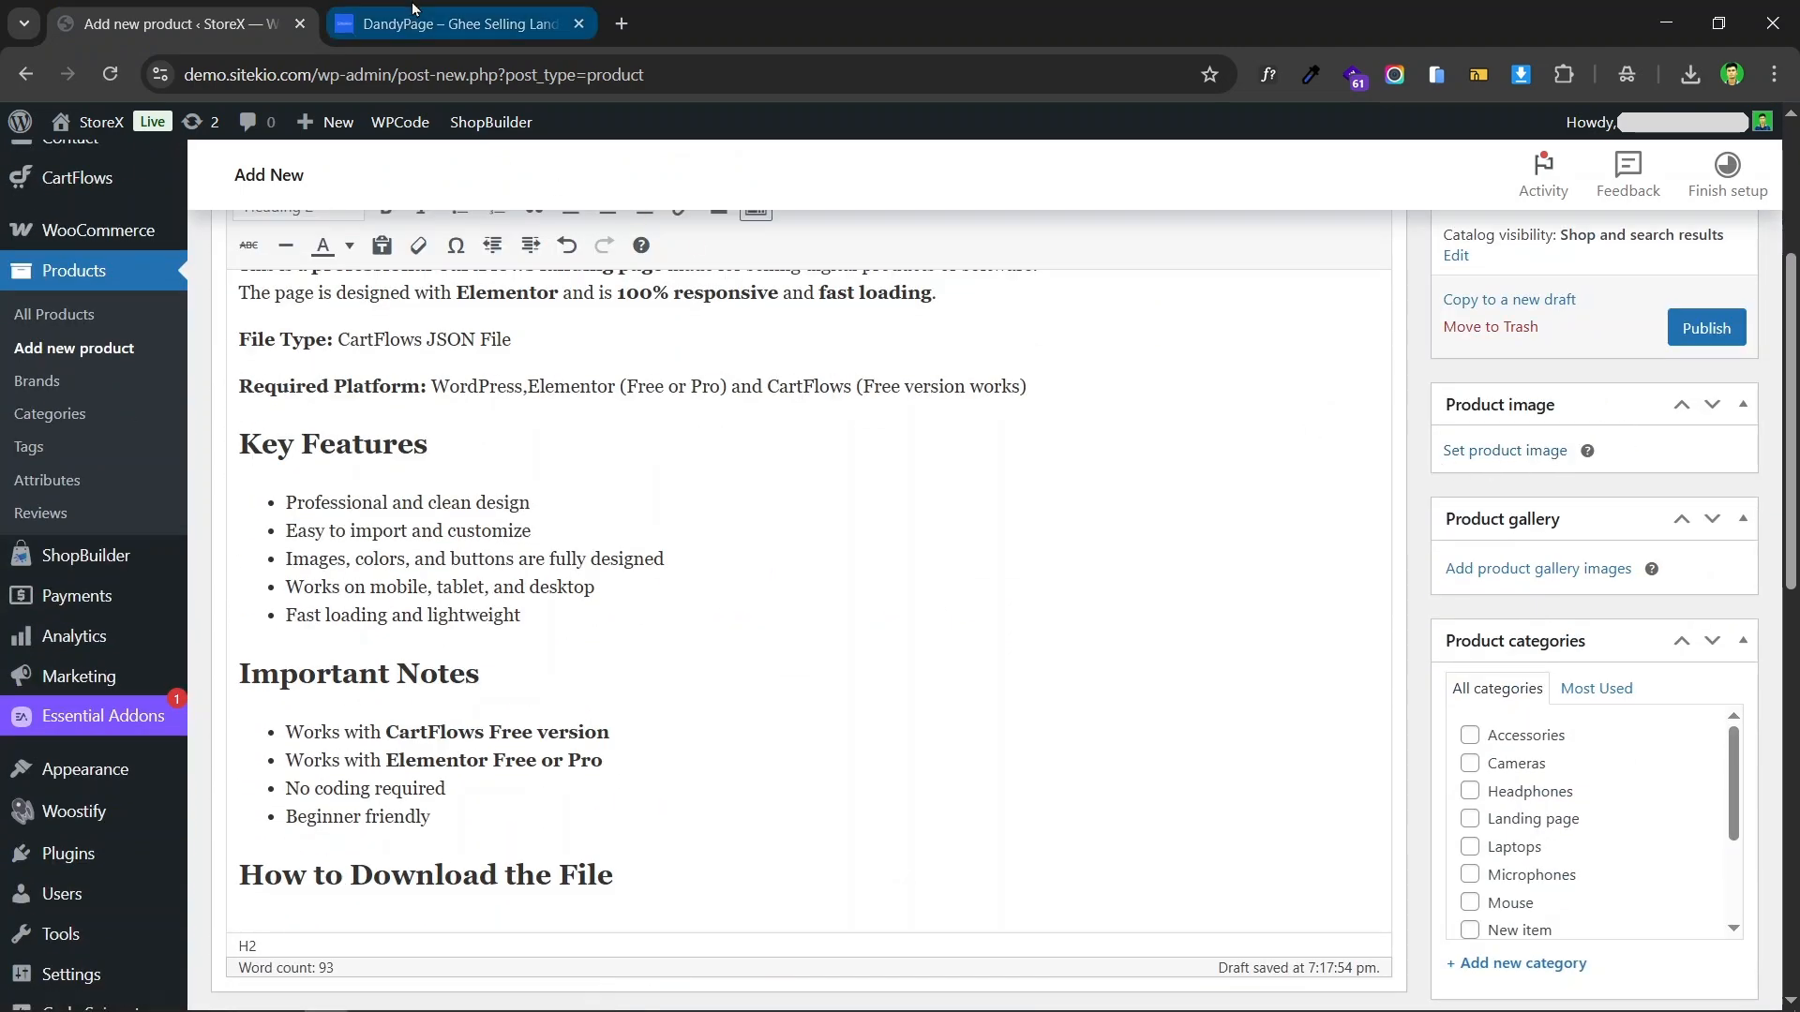
pyautogui.click(450, 24)
pyautogui.scroll(1, 855, 340)
pyautogui.scroll(-2, 855, 340)
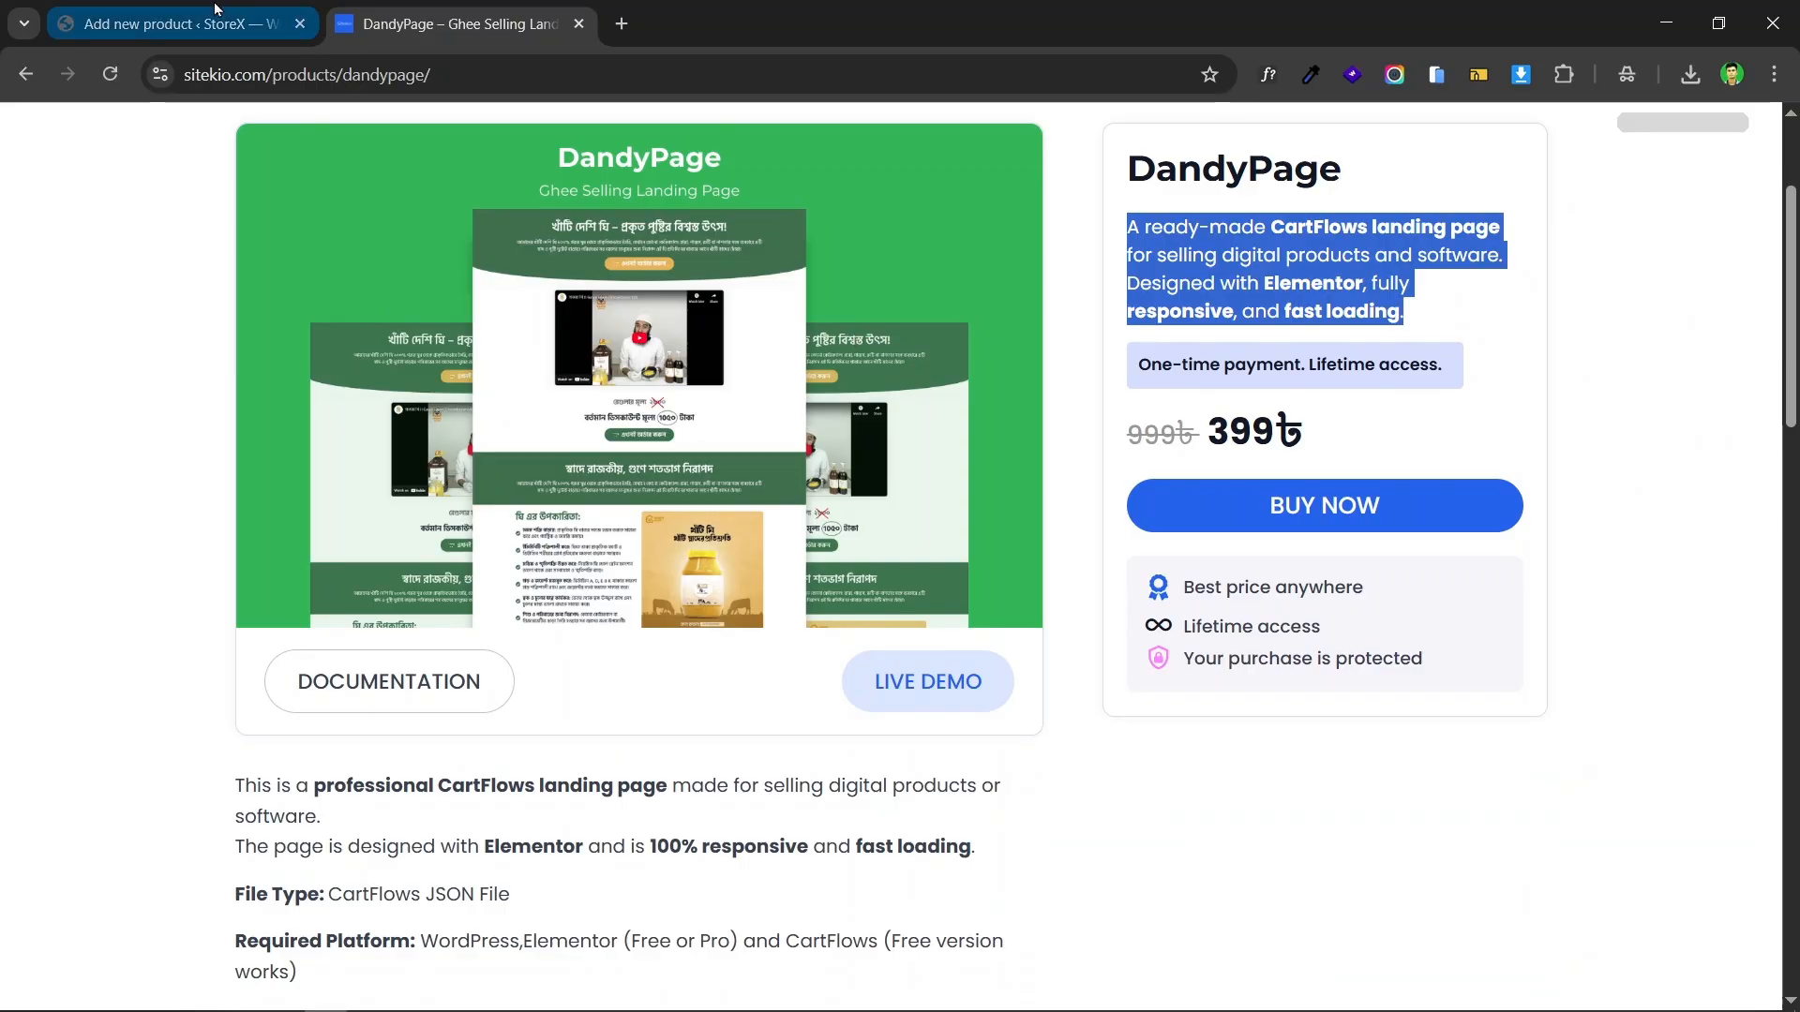
pyautogui.click(234, 23)
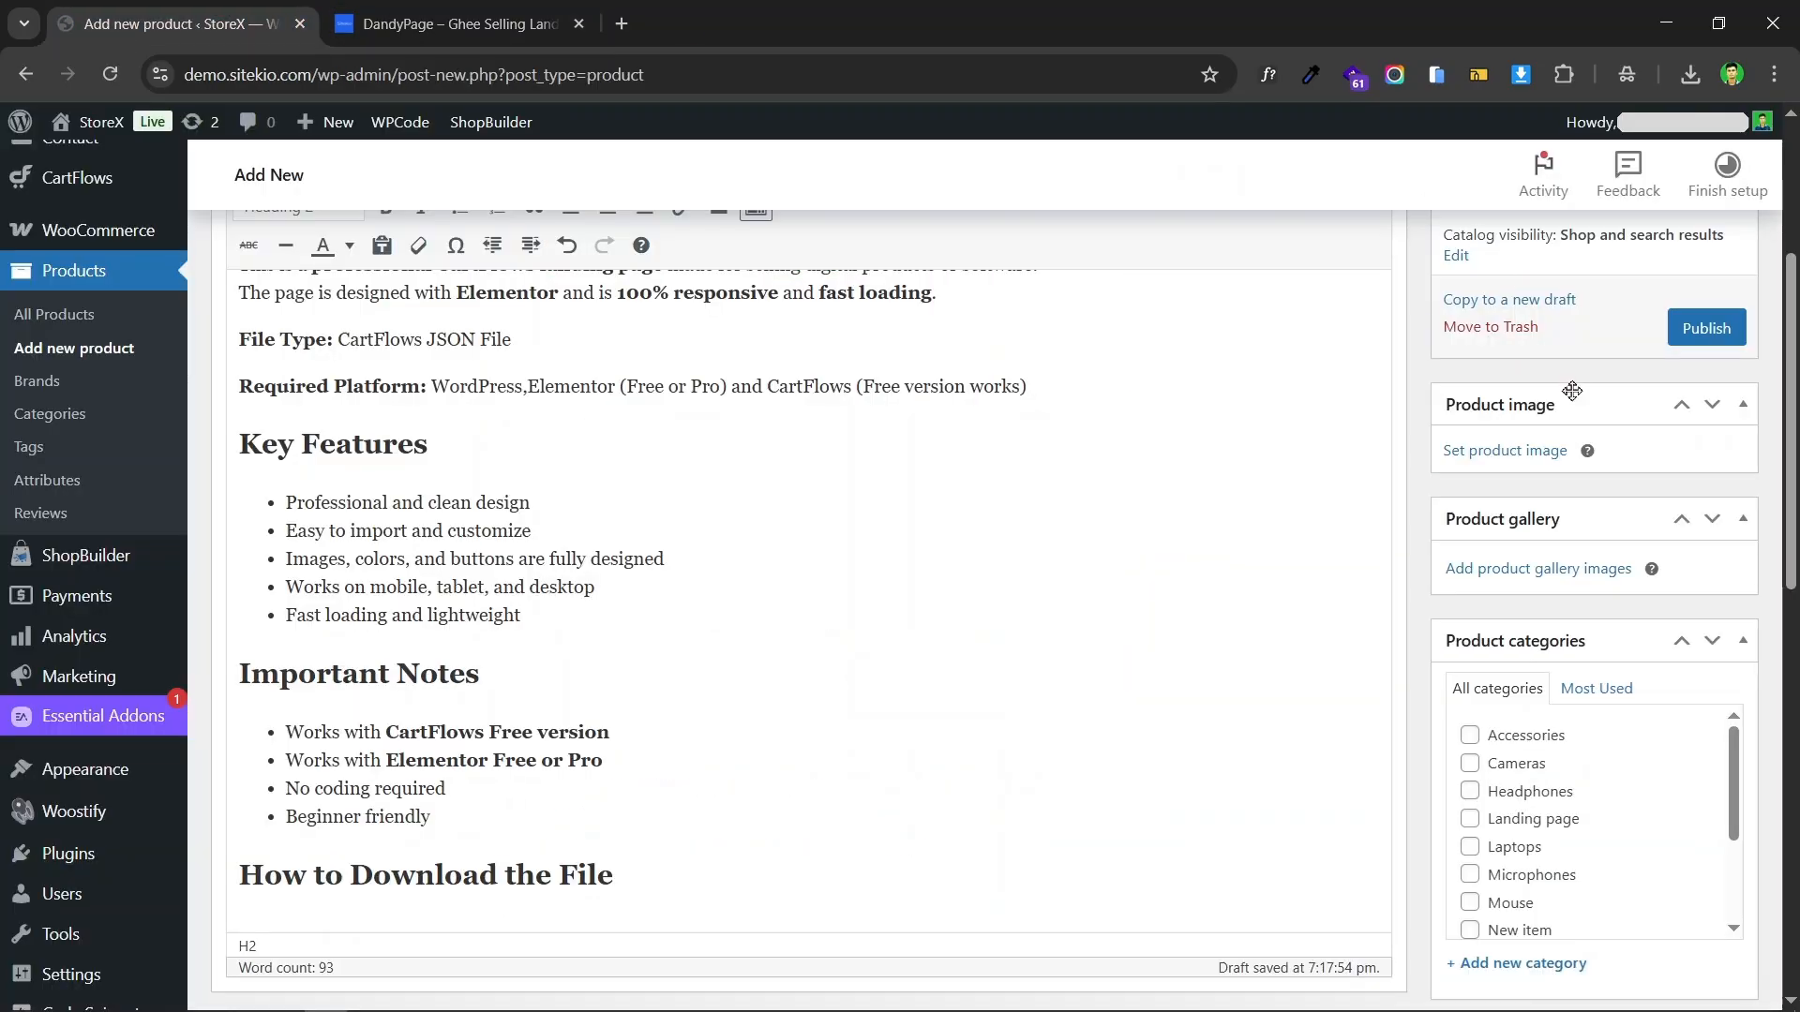
pyautogui.click(1506, 450)
pyautogui.click(95, 218)
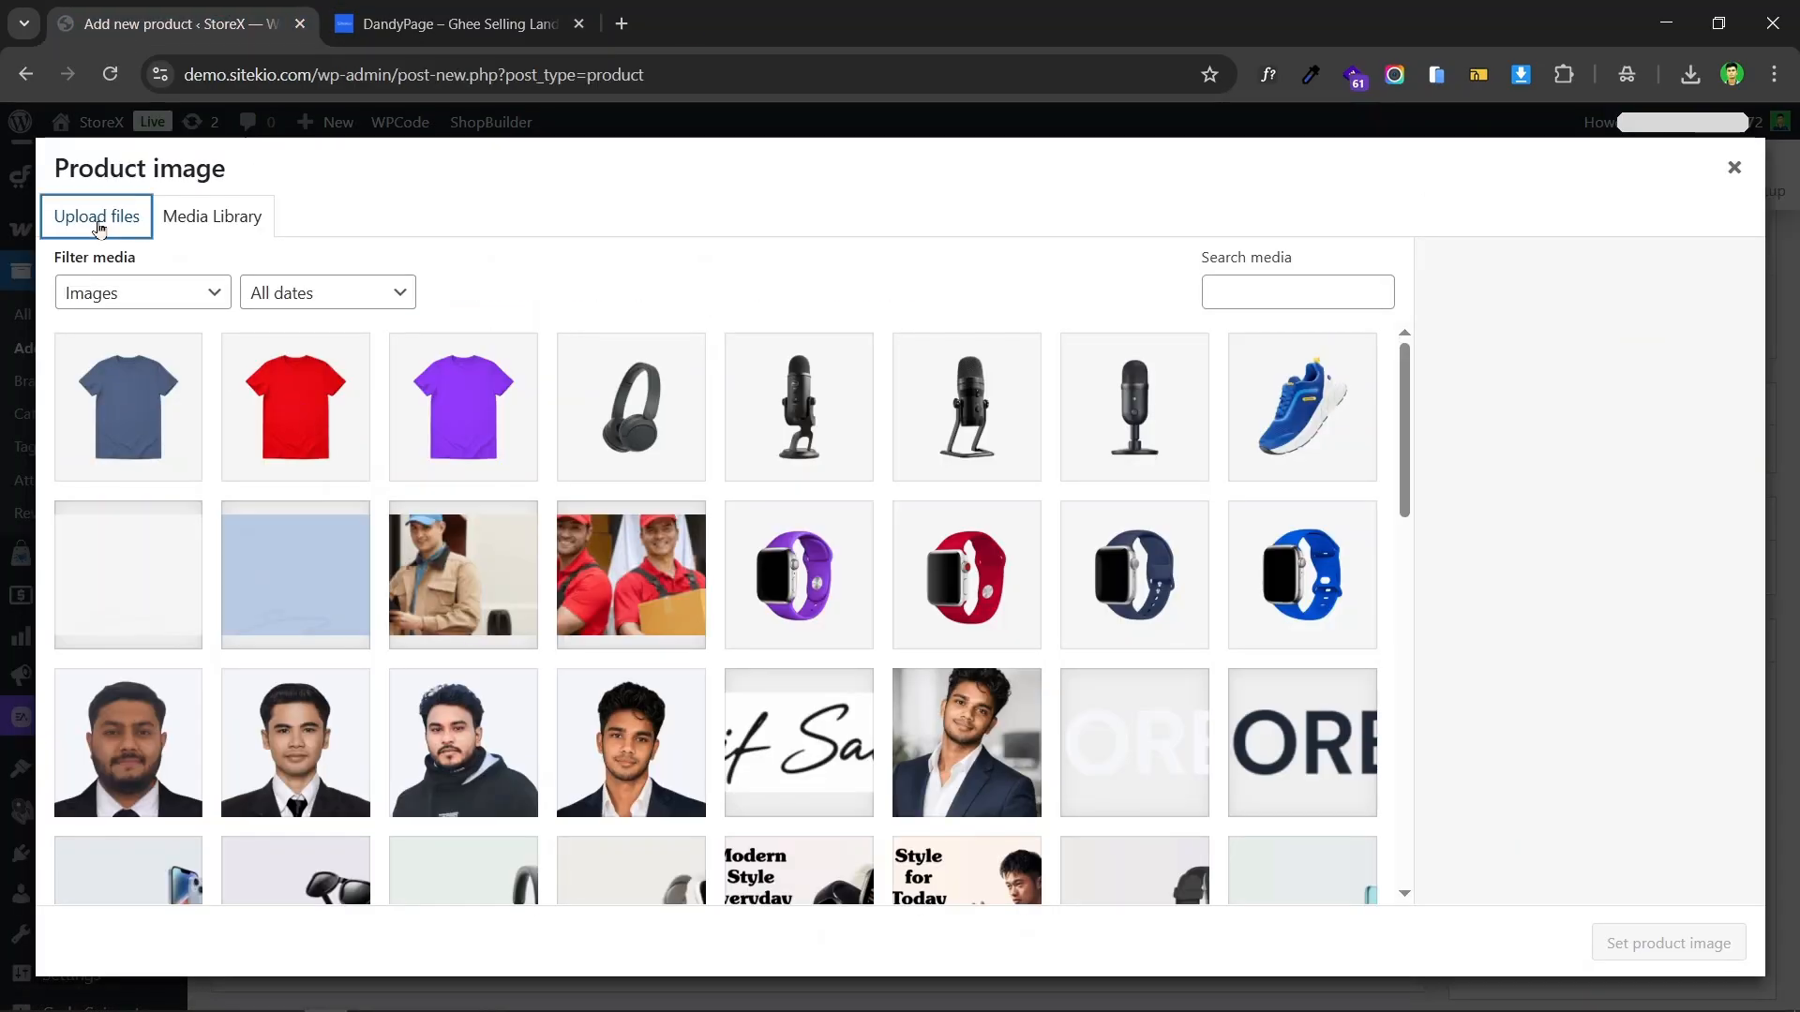
pyautogui.click(937, 566)
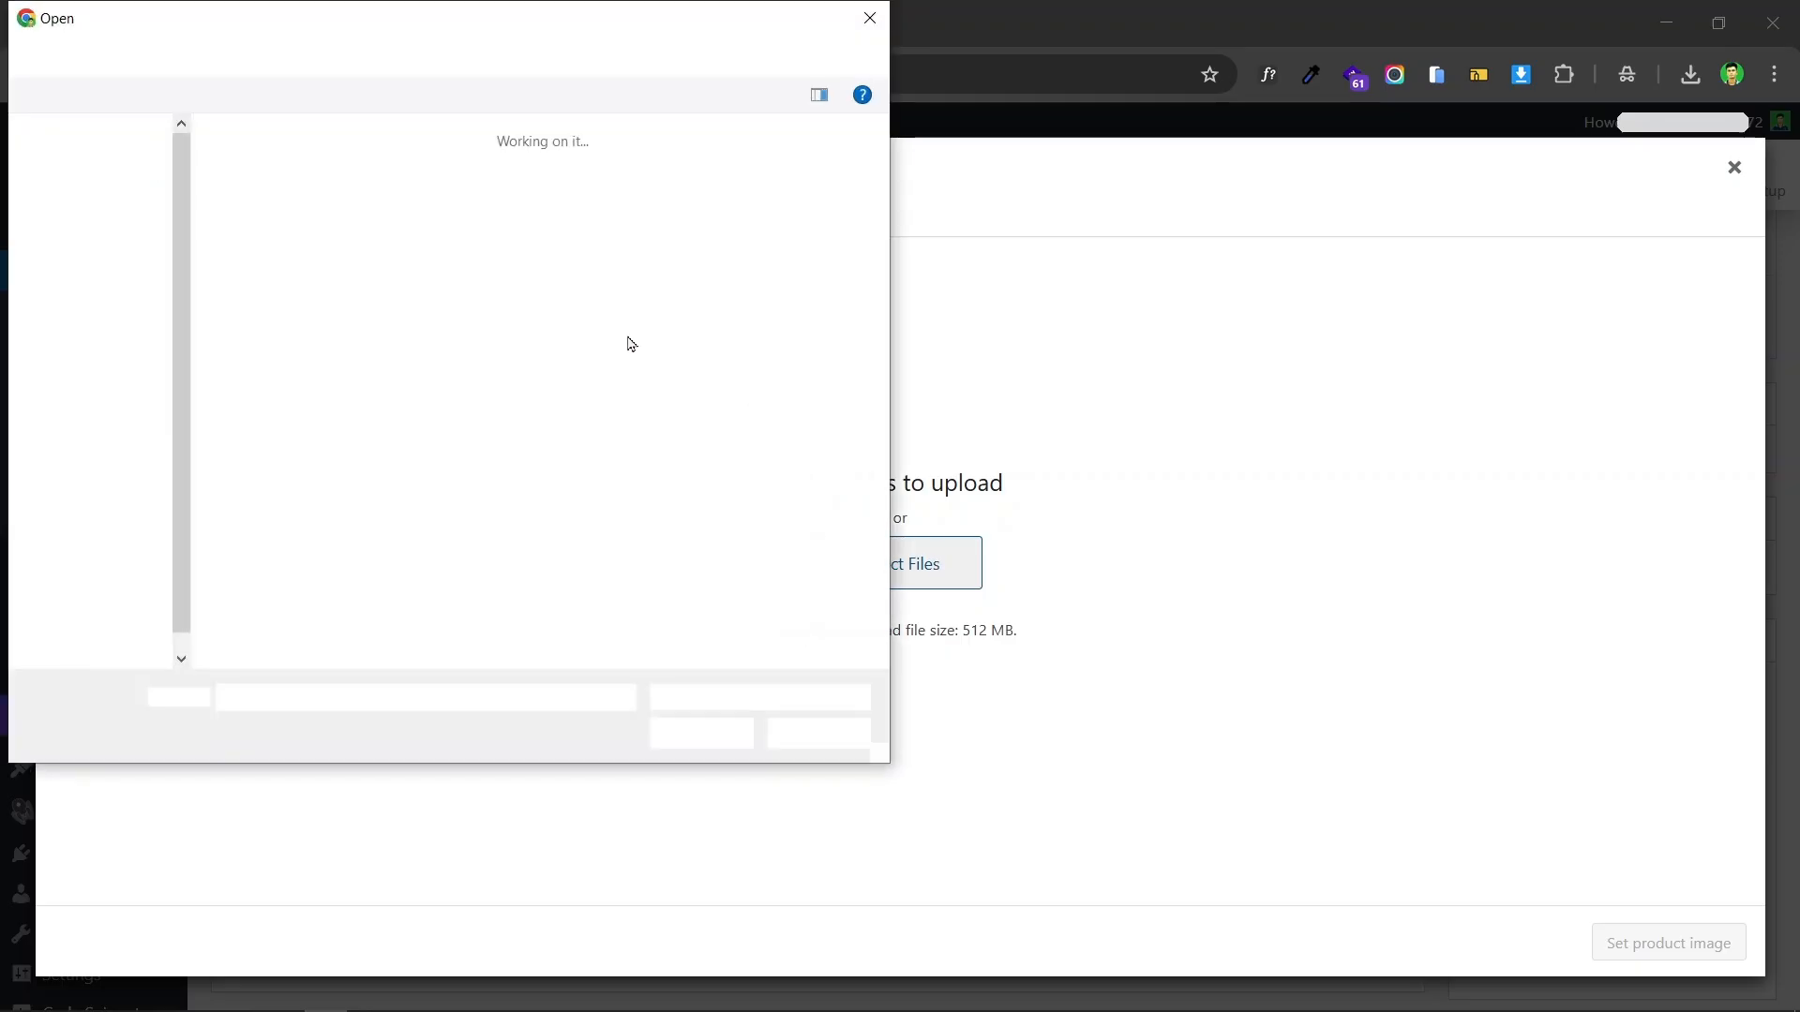
pyautogui.click(511, 257)
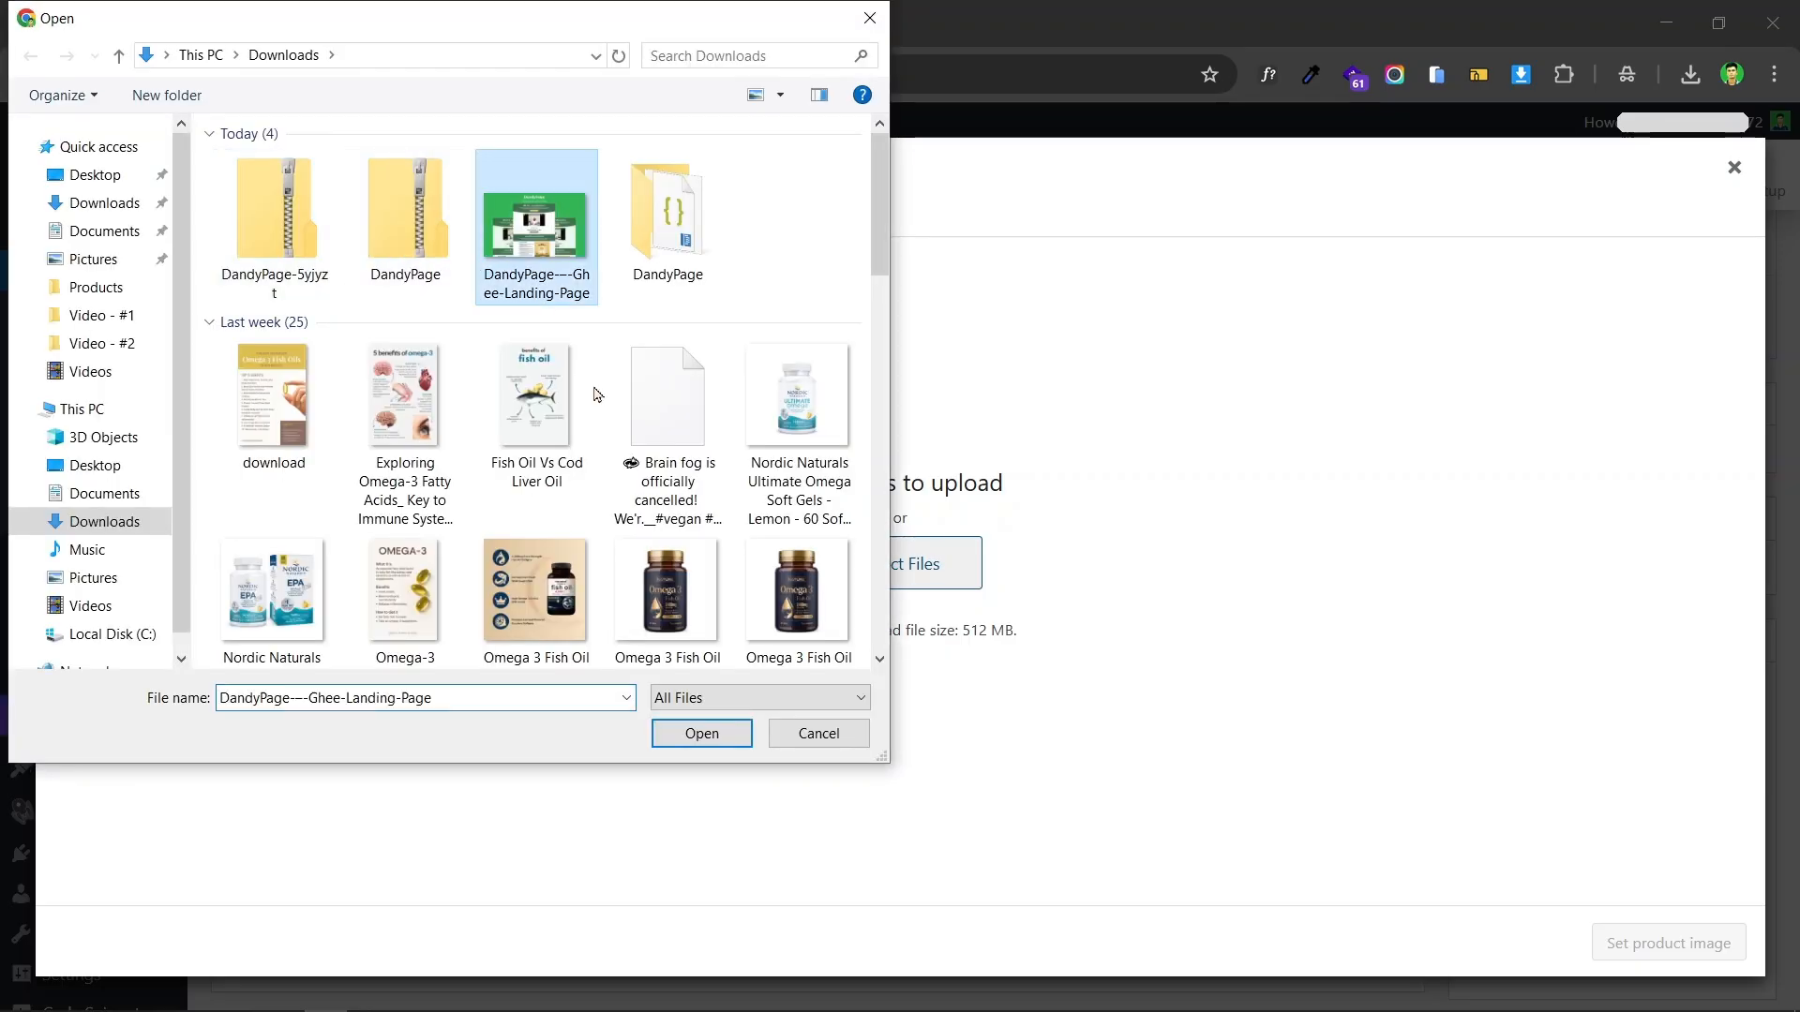
pyautogui.click(701, 733)
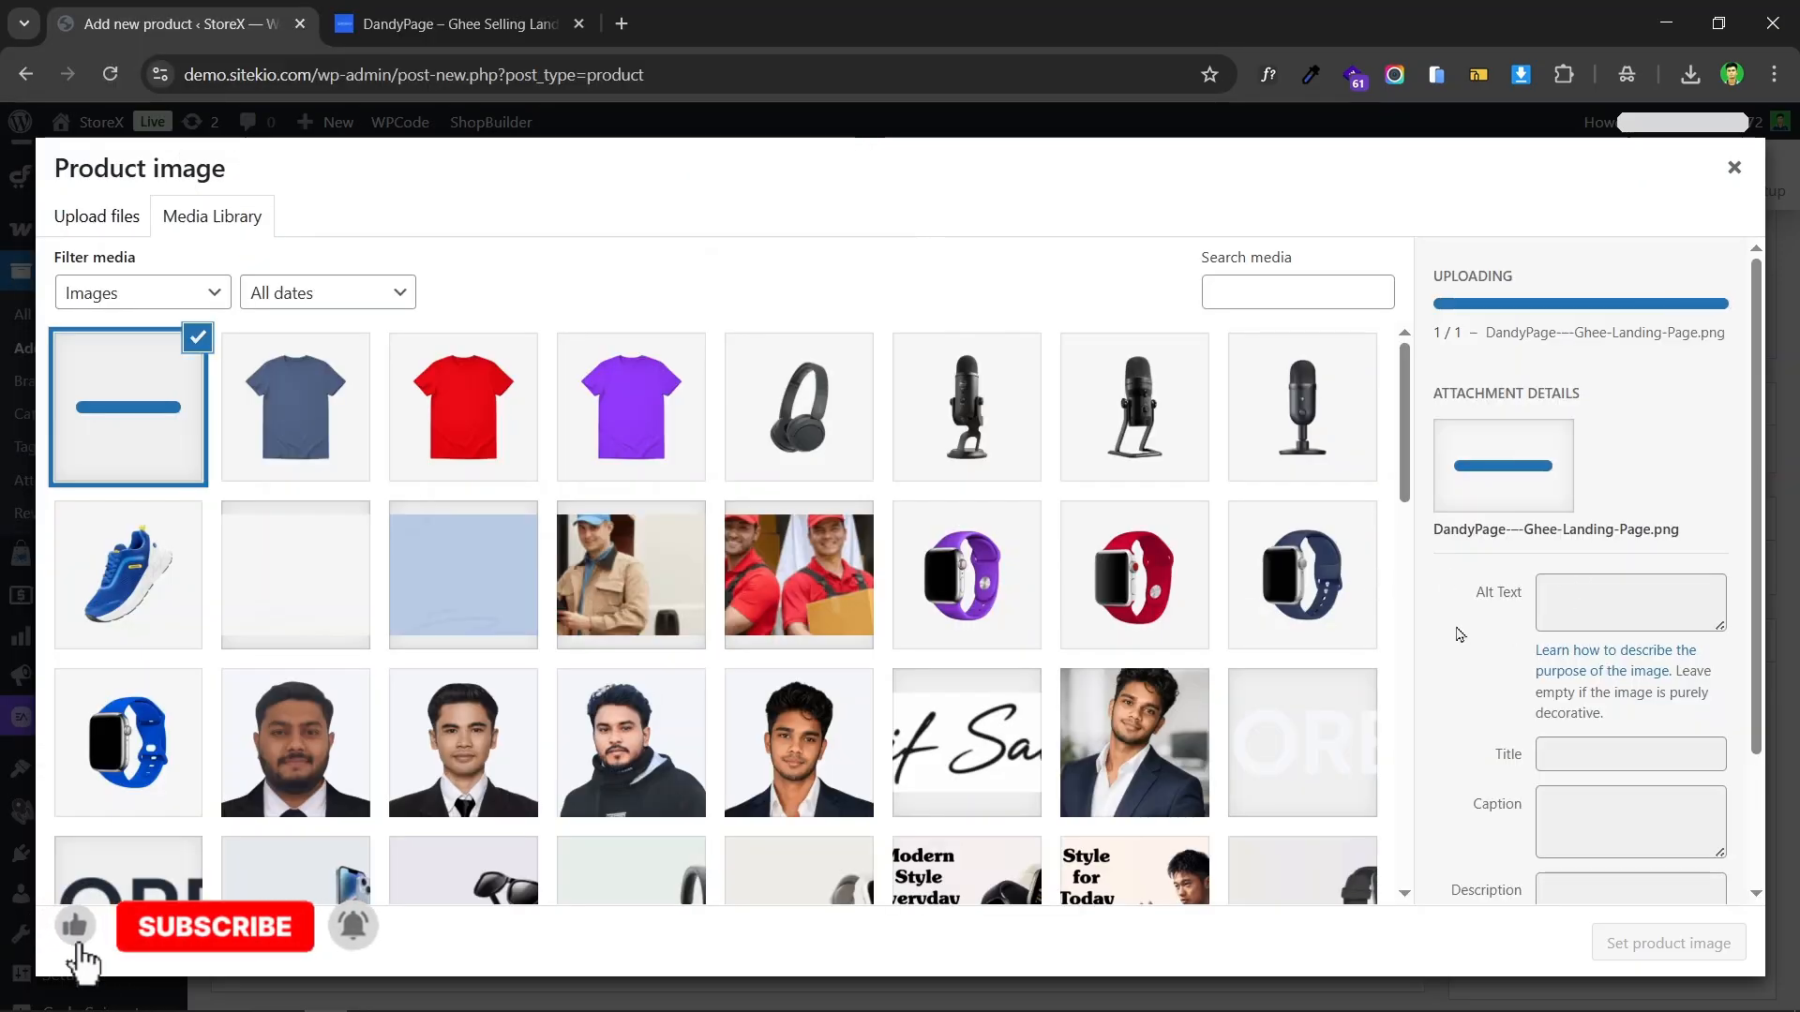
pyautogui.click(1678, 943)
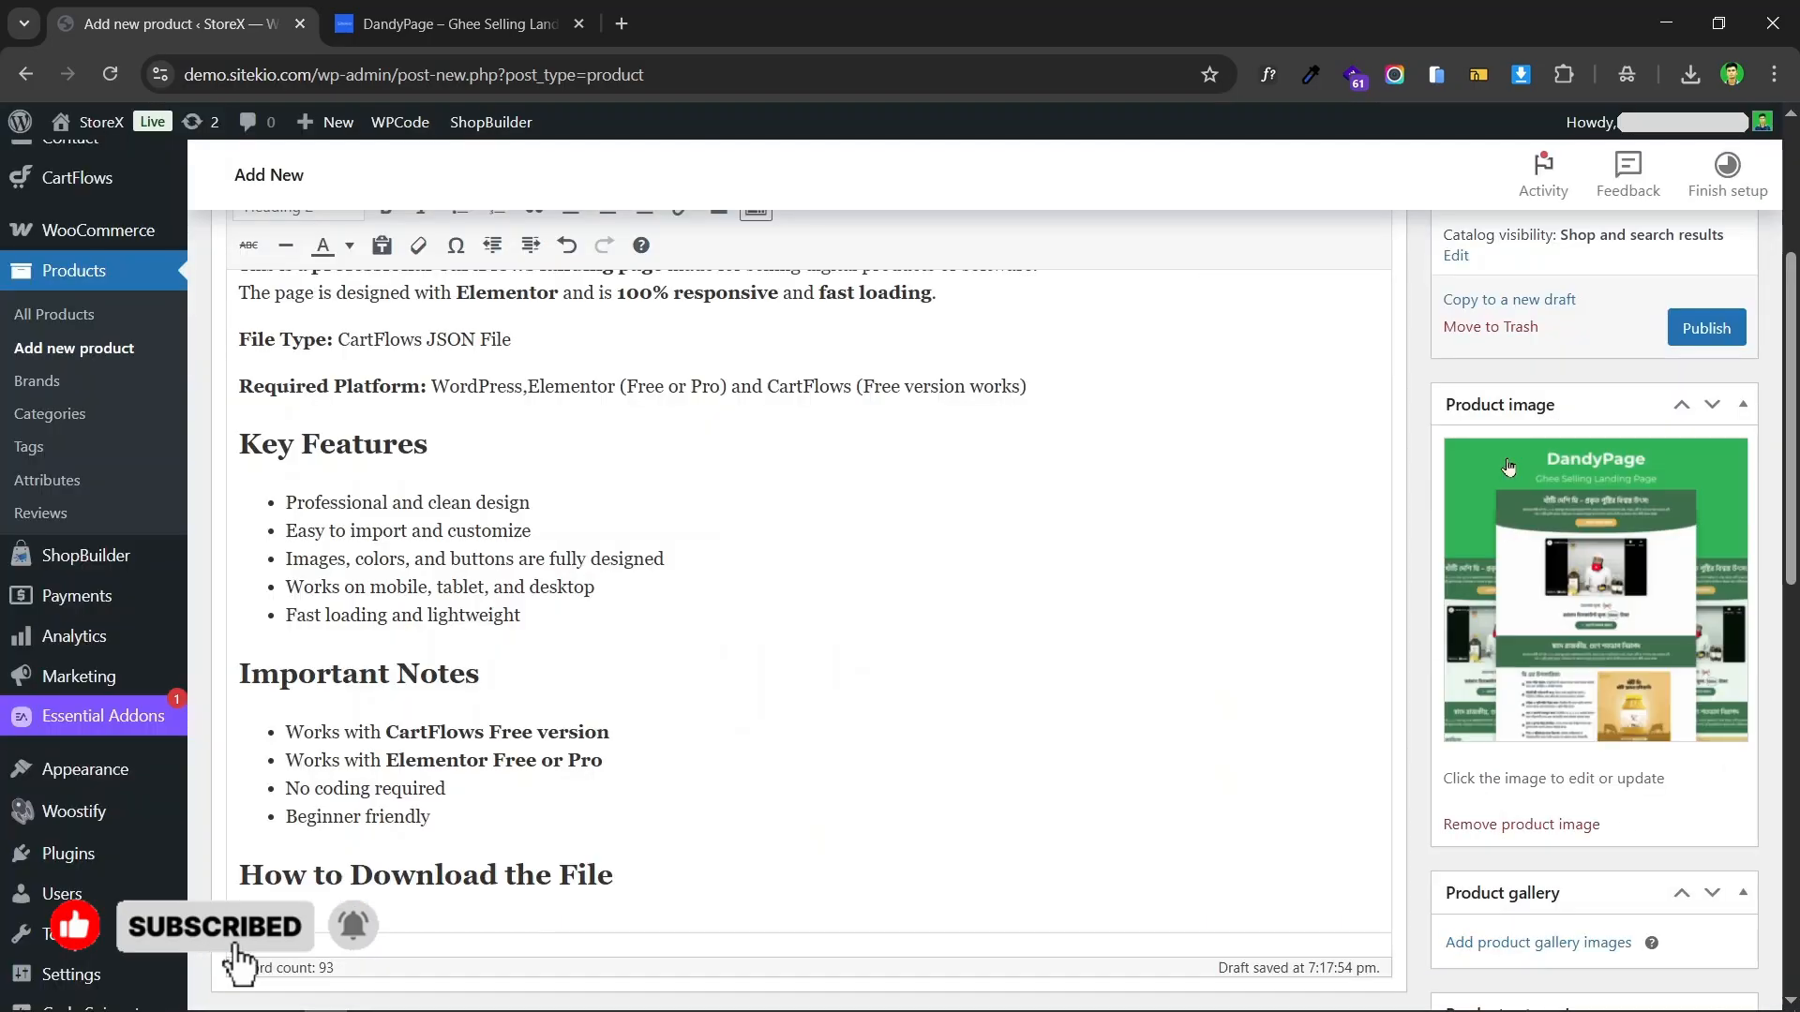
pyautogui.scroll(-4, 806, 563)
pyautogui.click(457, 8)
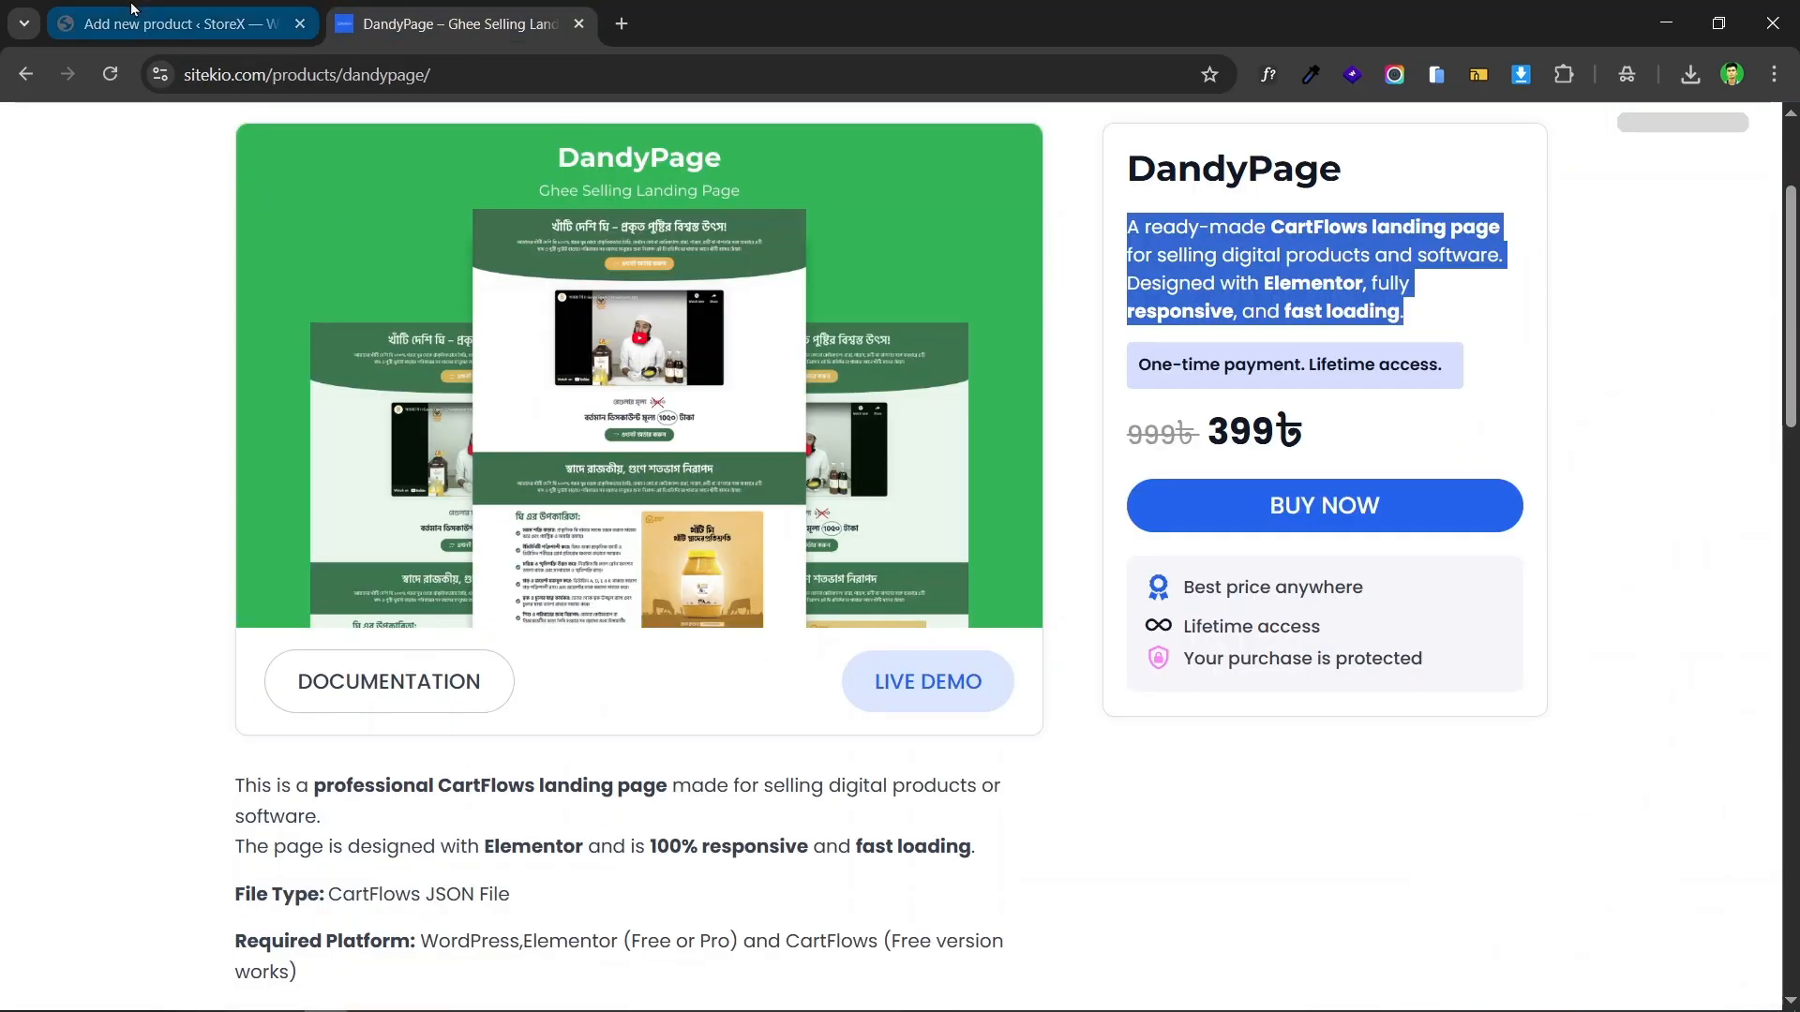
pyautogui.click(179, 23)
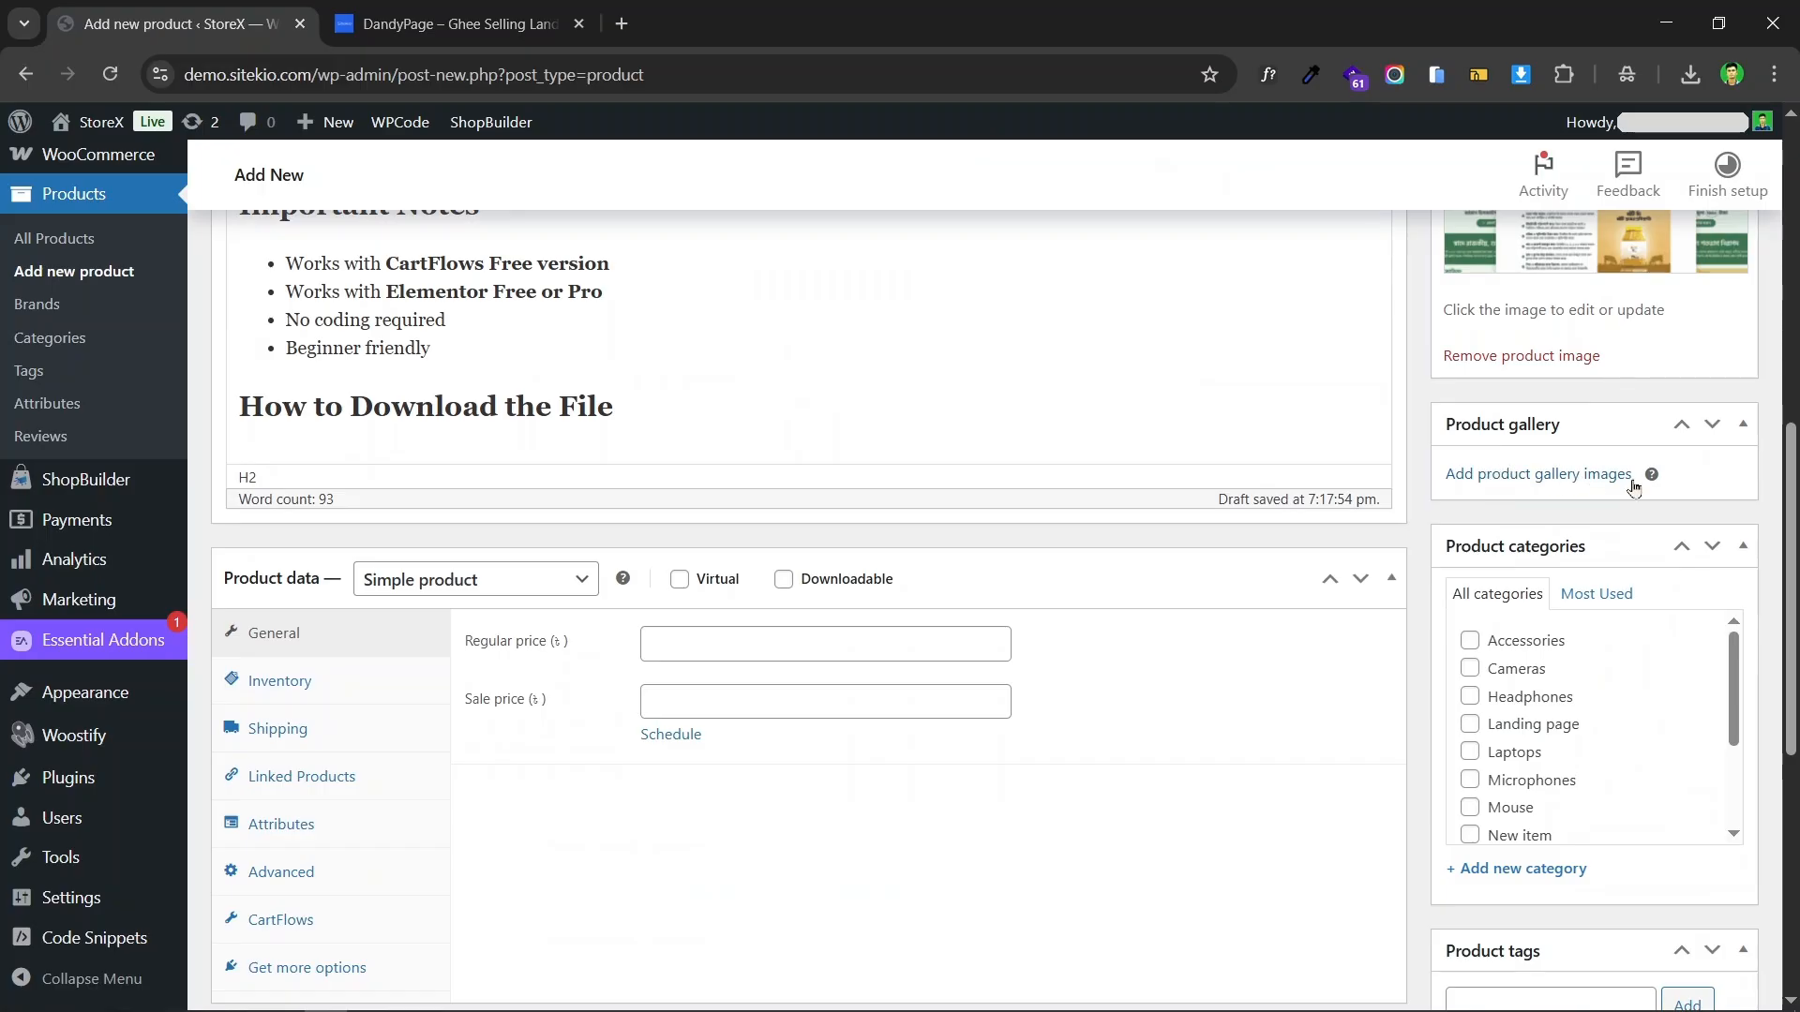
pyautogui.click(1538, 476)
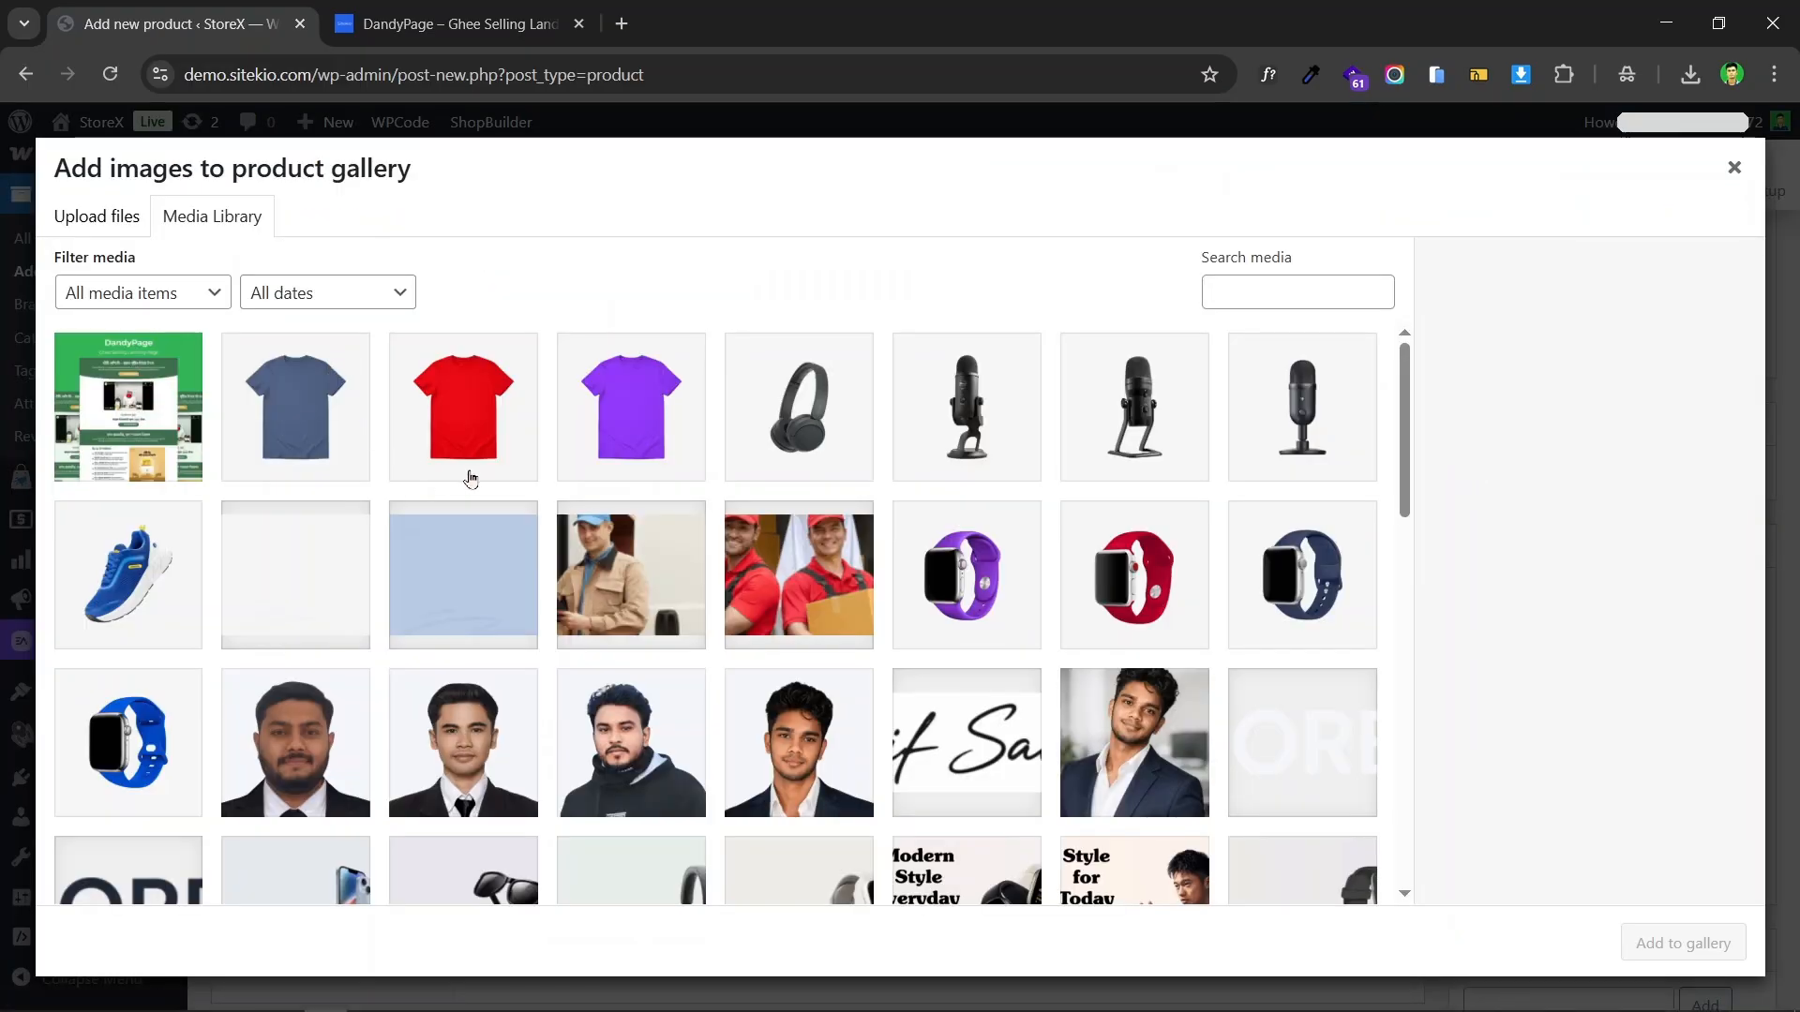
pyautogui.click(1735, 167)
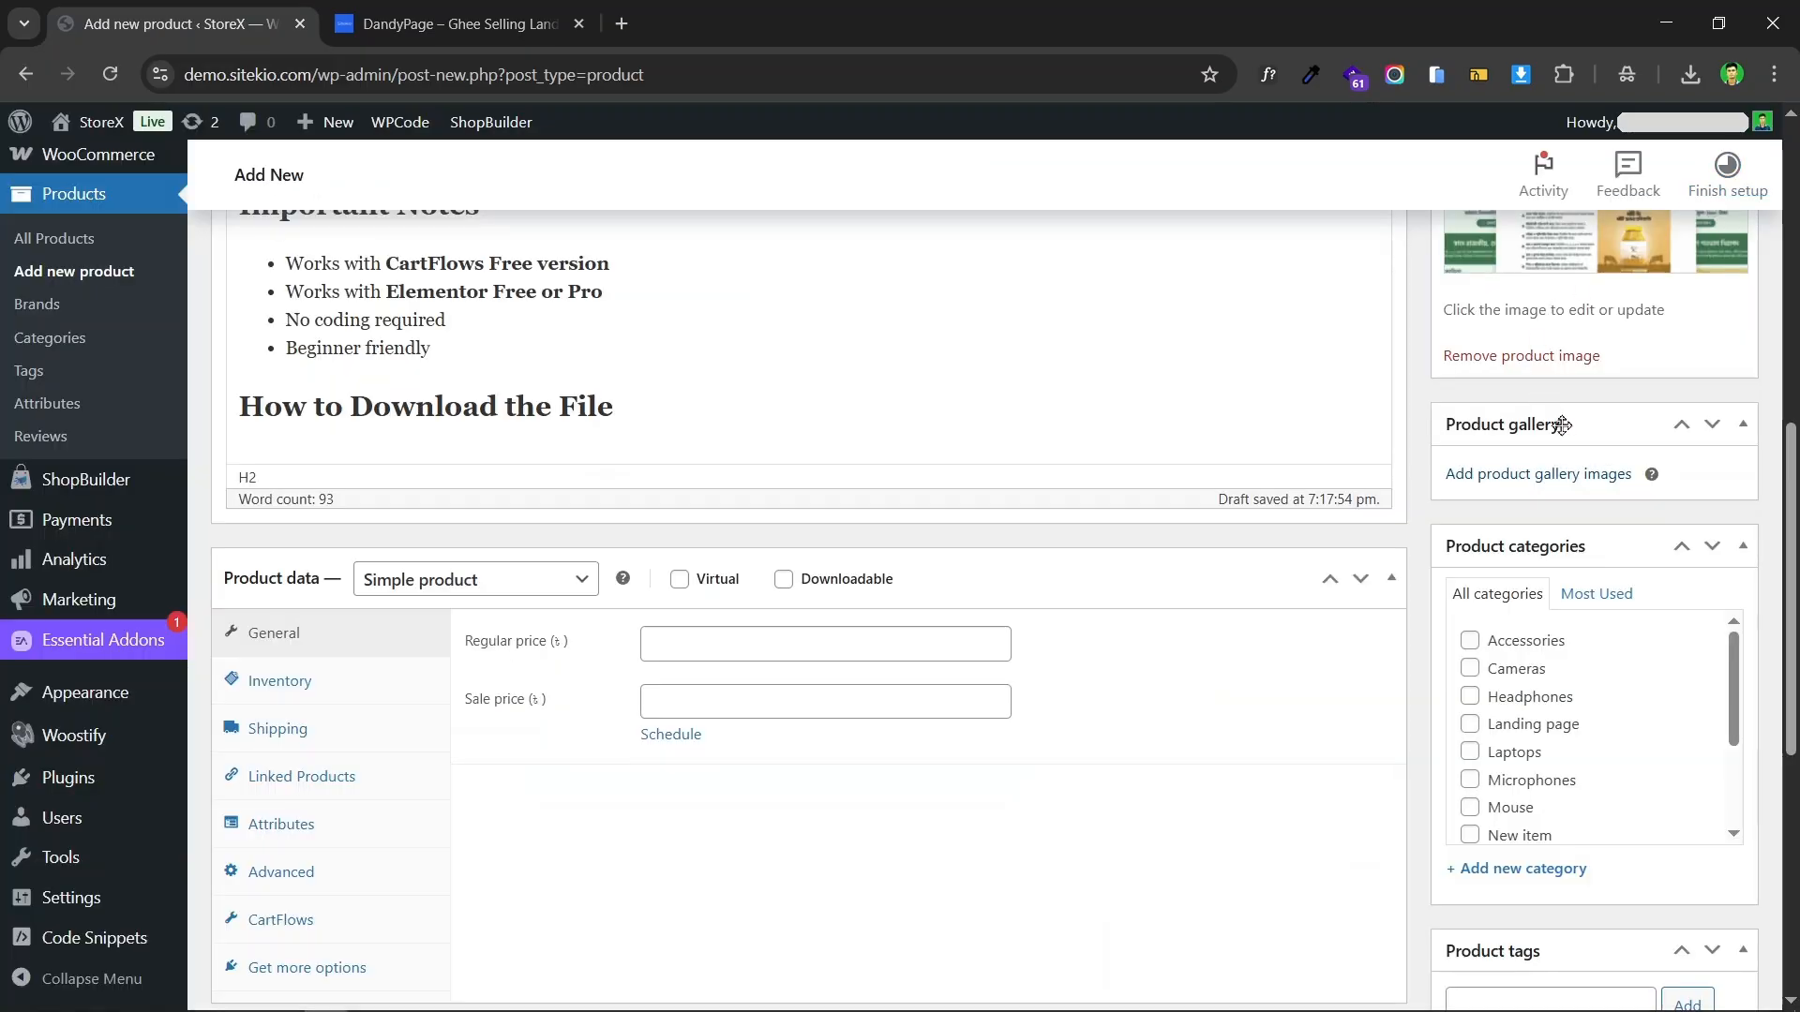
# Step: Examine the product categories available for the new product
pyautogui.scroll(-2, 1558, 466)
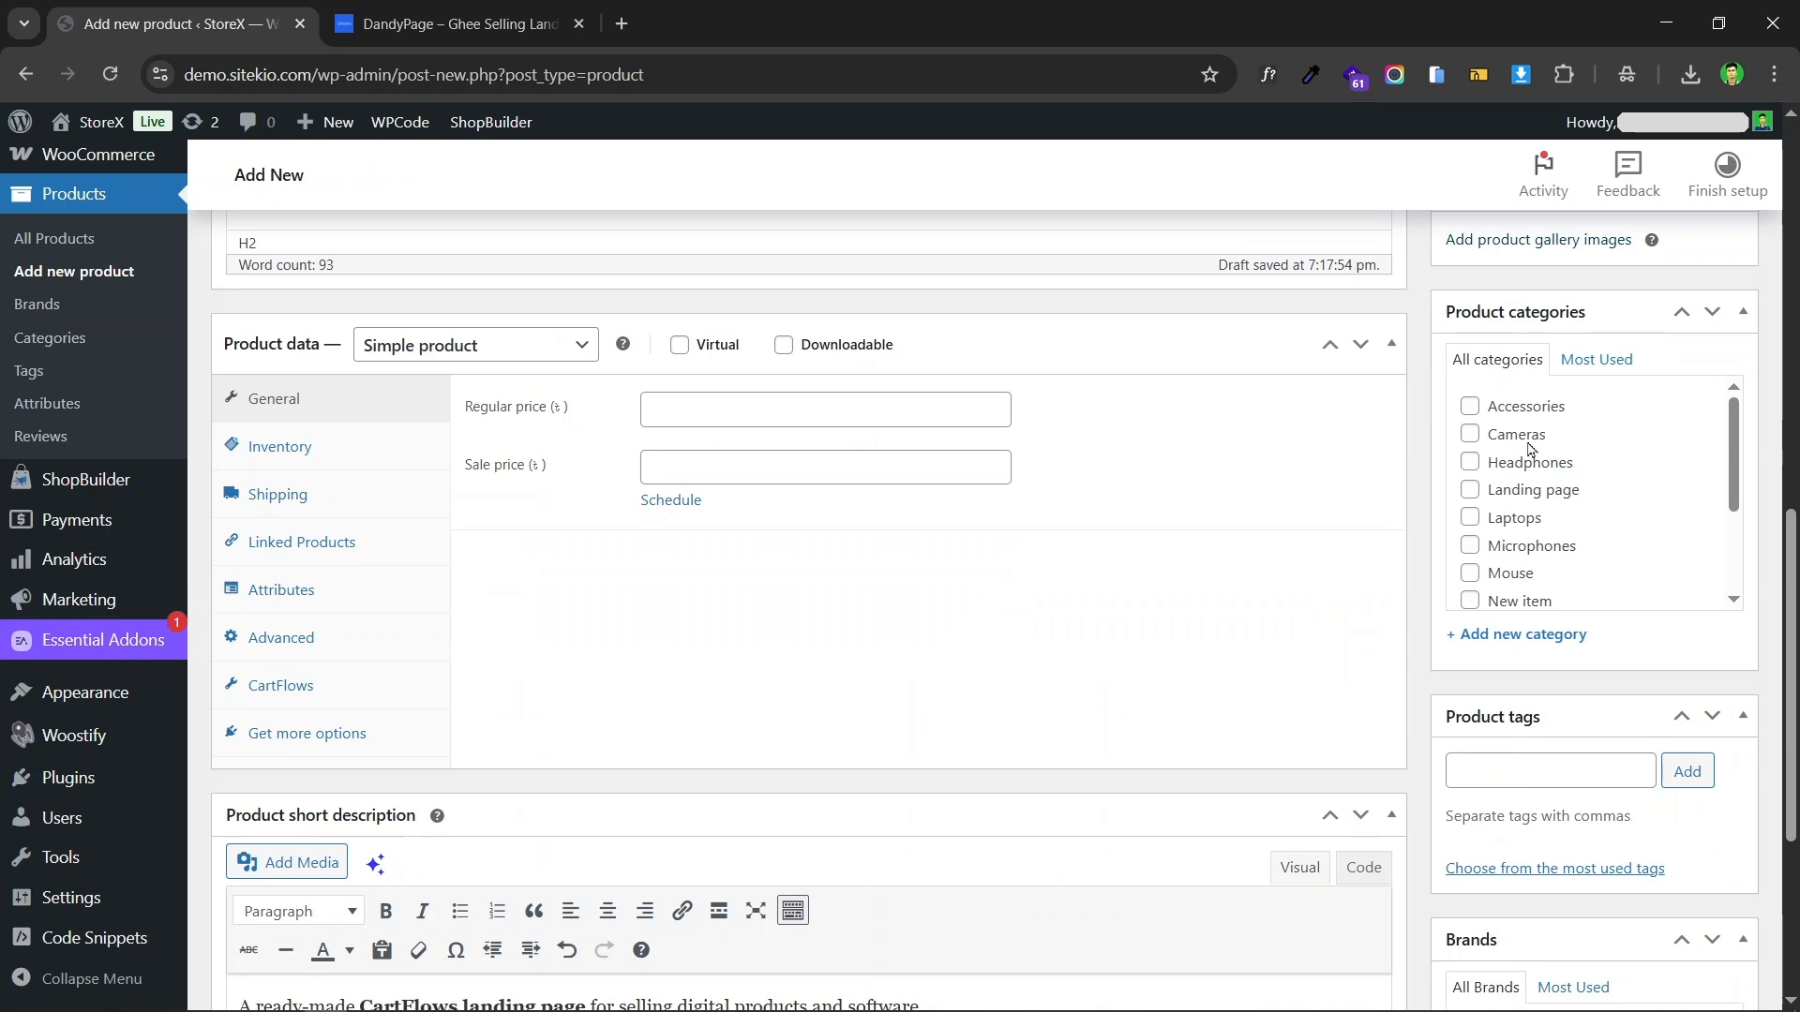
pyautogui.scroll(-3, 1529, 448)
pyautogui.scroll(3, 1562, 527)
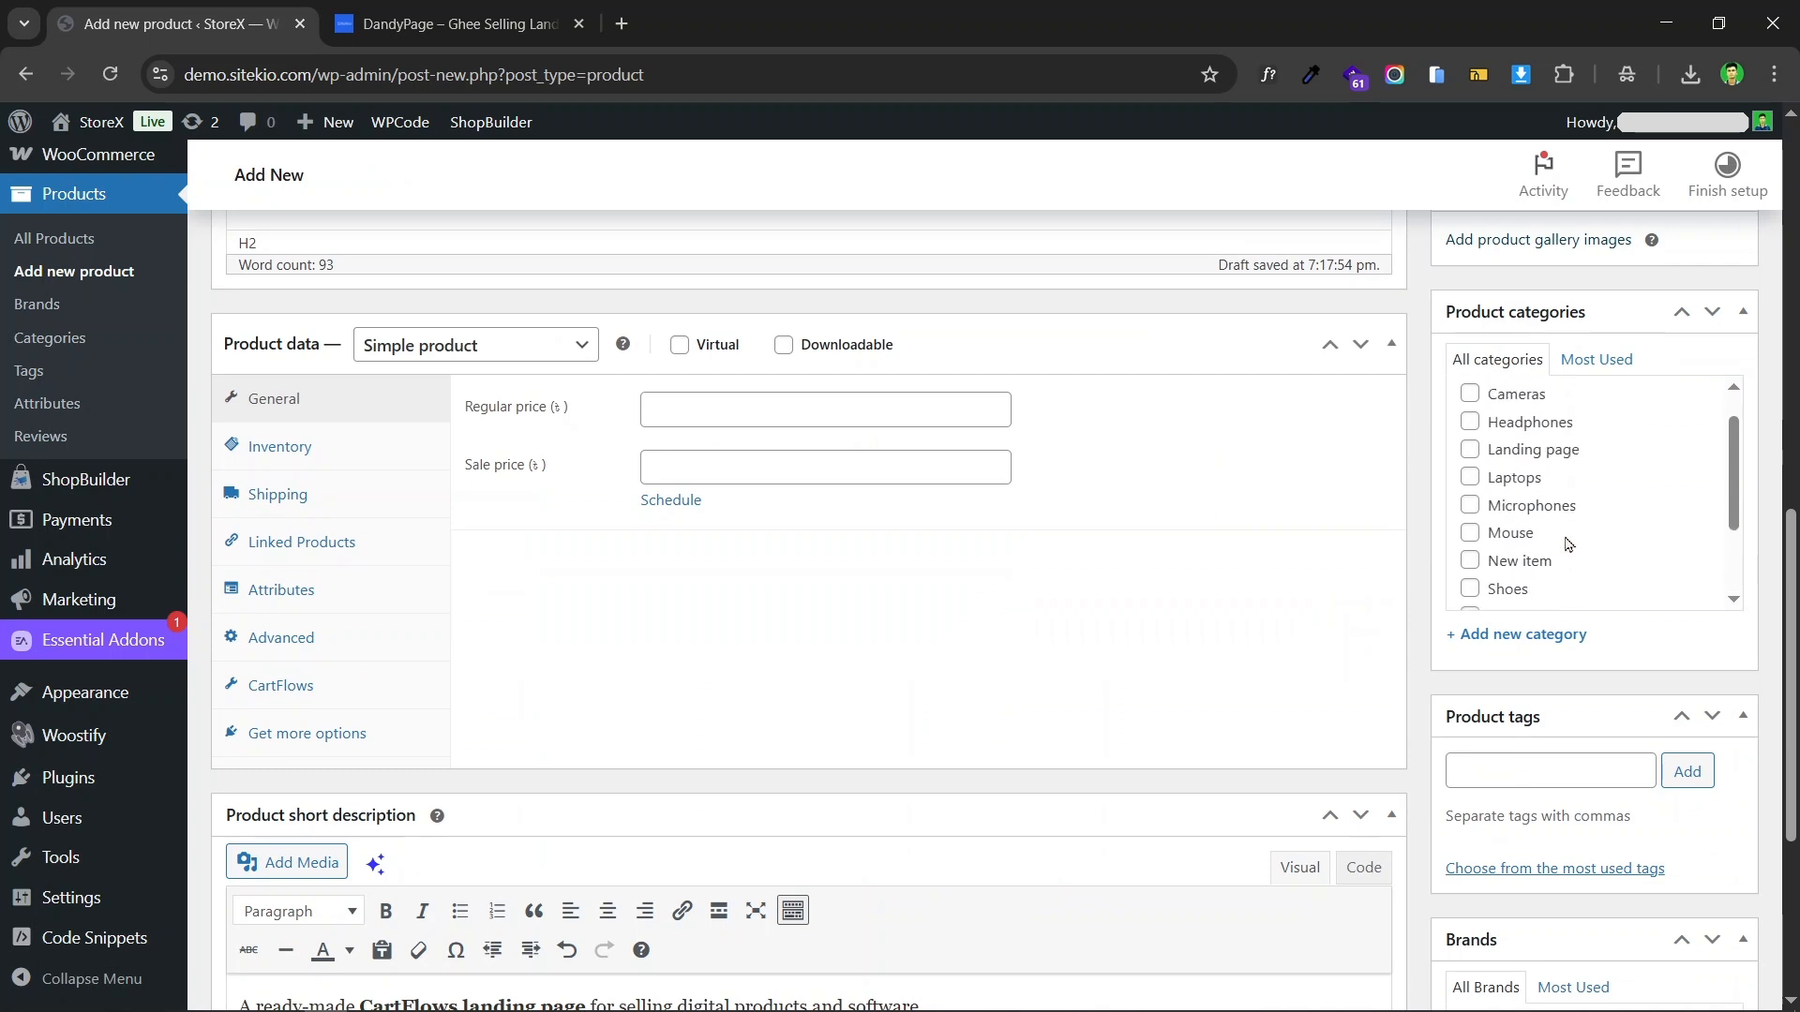
pyautogui.click(1530, 494)
pyautogui.scroll(-3, 1530, 494)
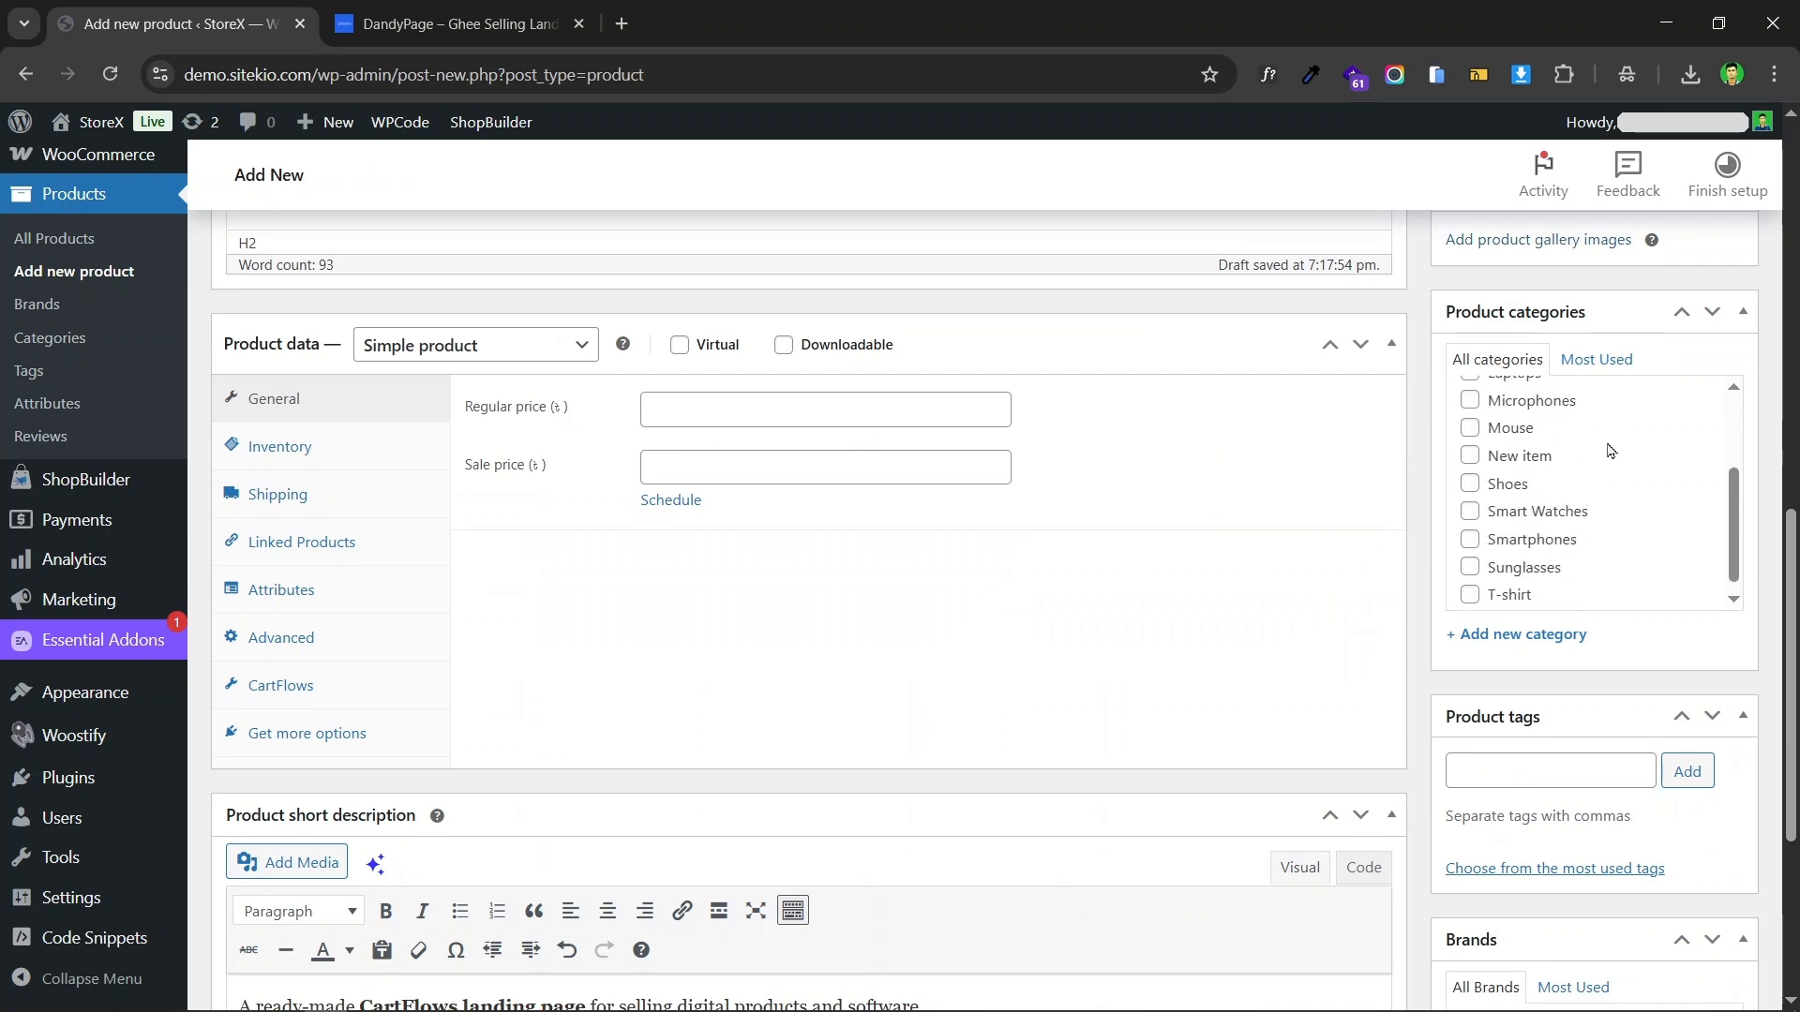
pyautogui.scroll(-1, 1519, 776)
pyautogui.scroll(-1, 1545, 727)
pyautogui.scroll(12, 1635, 603)
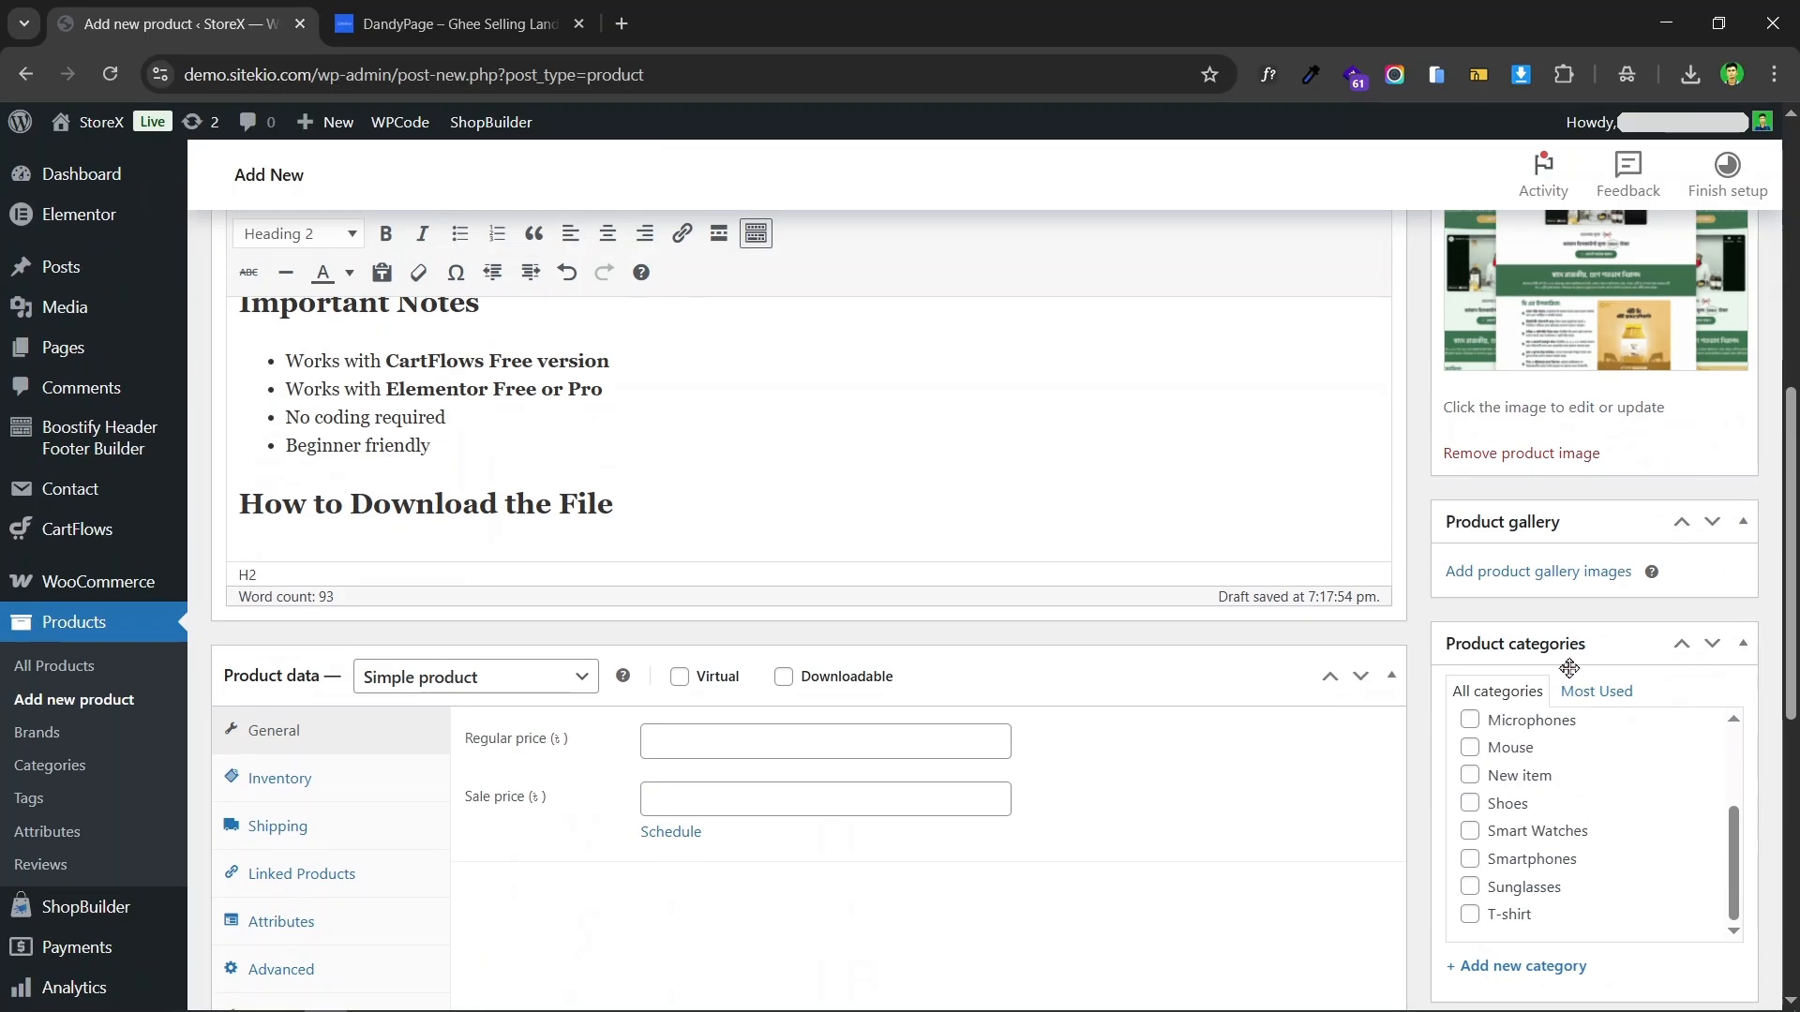
# Step: Keep the product type as Simple product and mark the product as both Virtual and Downloadable
pyautogui.scroll(-7, 1142, 451)
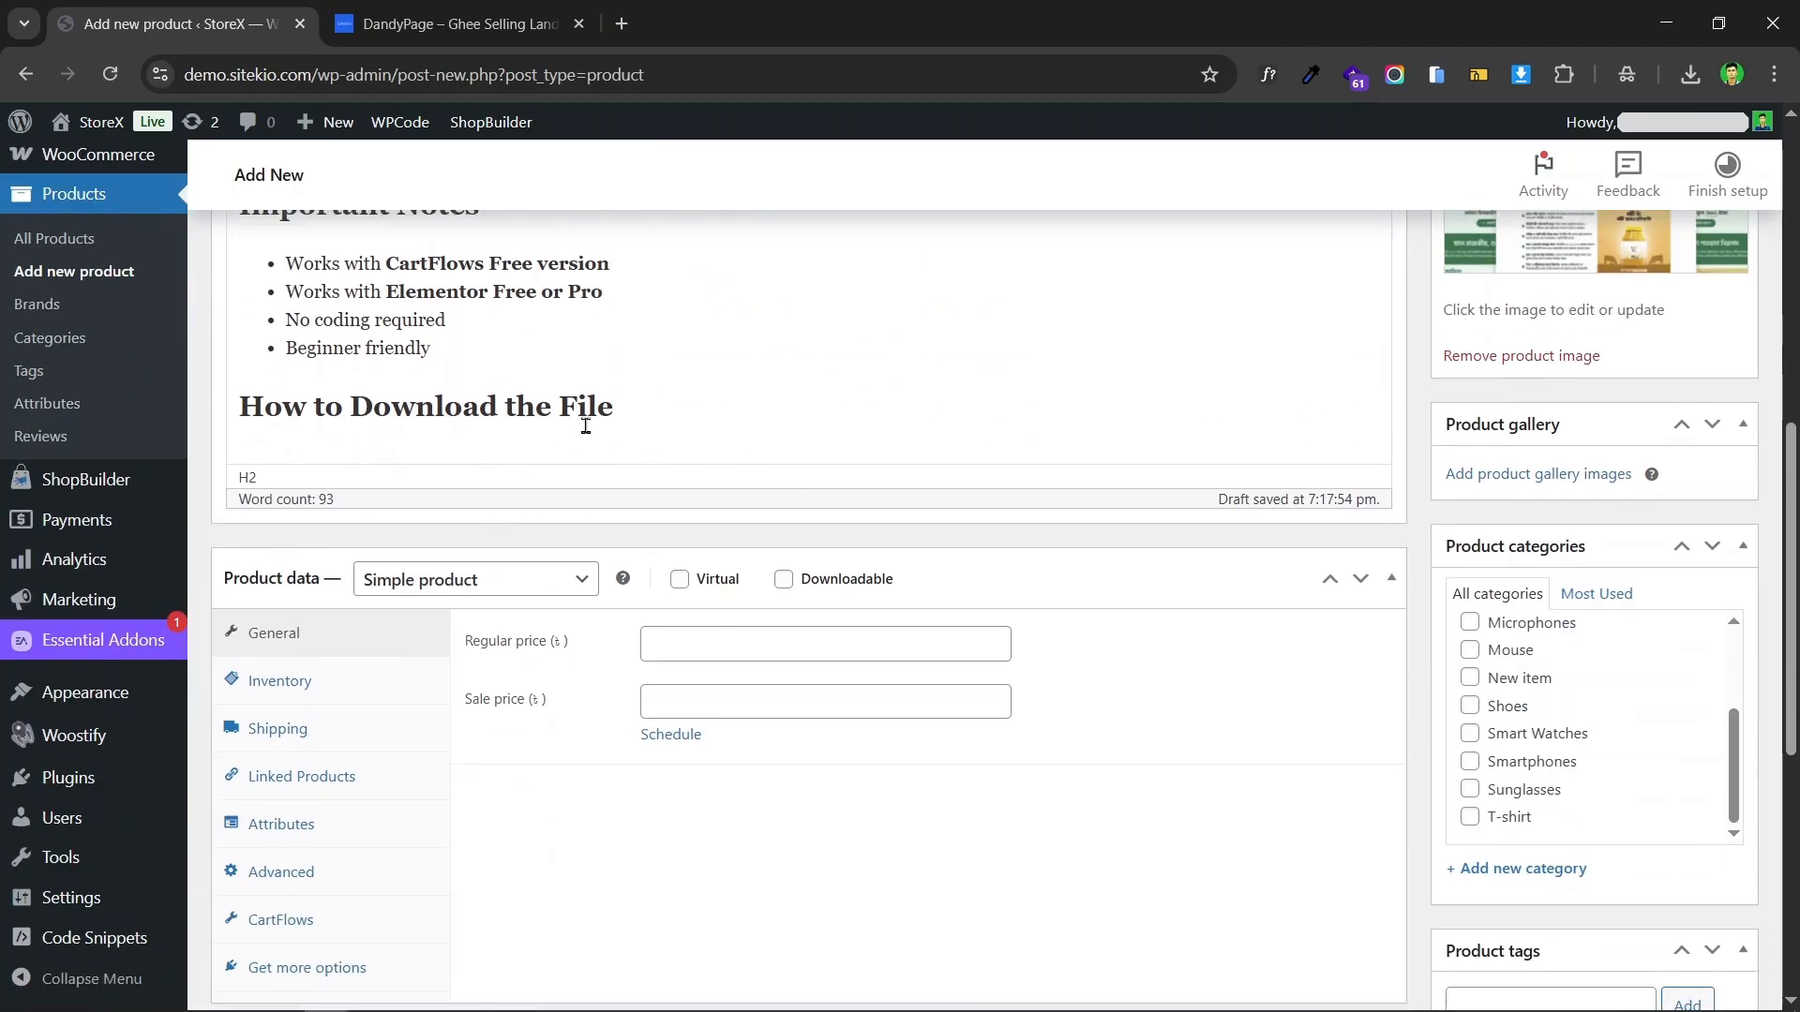
pyautogui.scroll(-2, 585, 426)
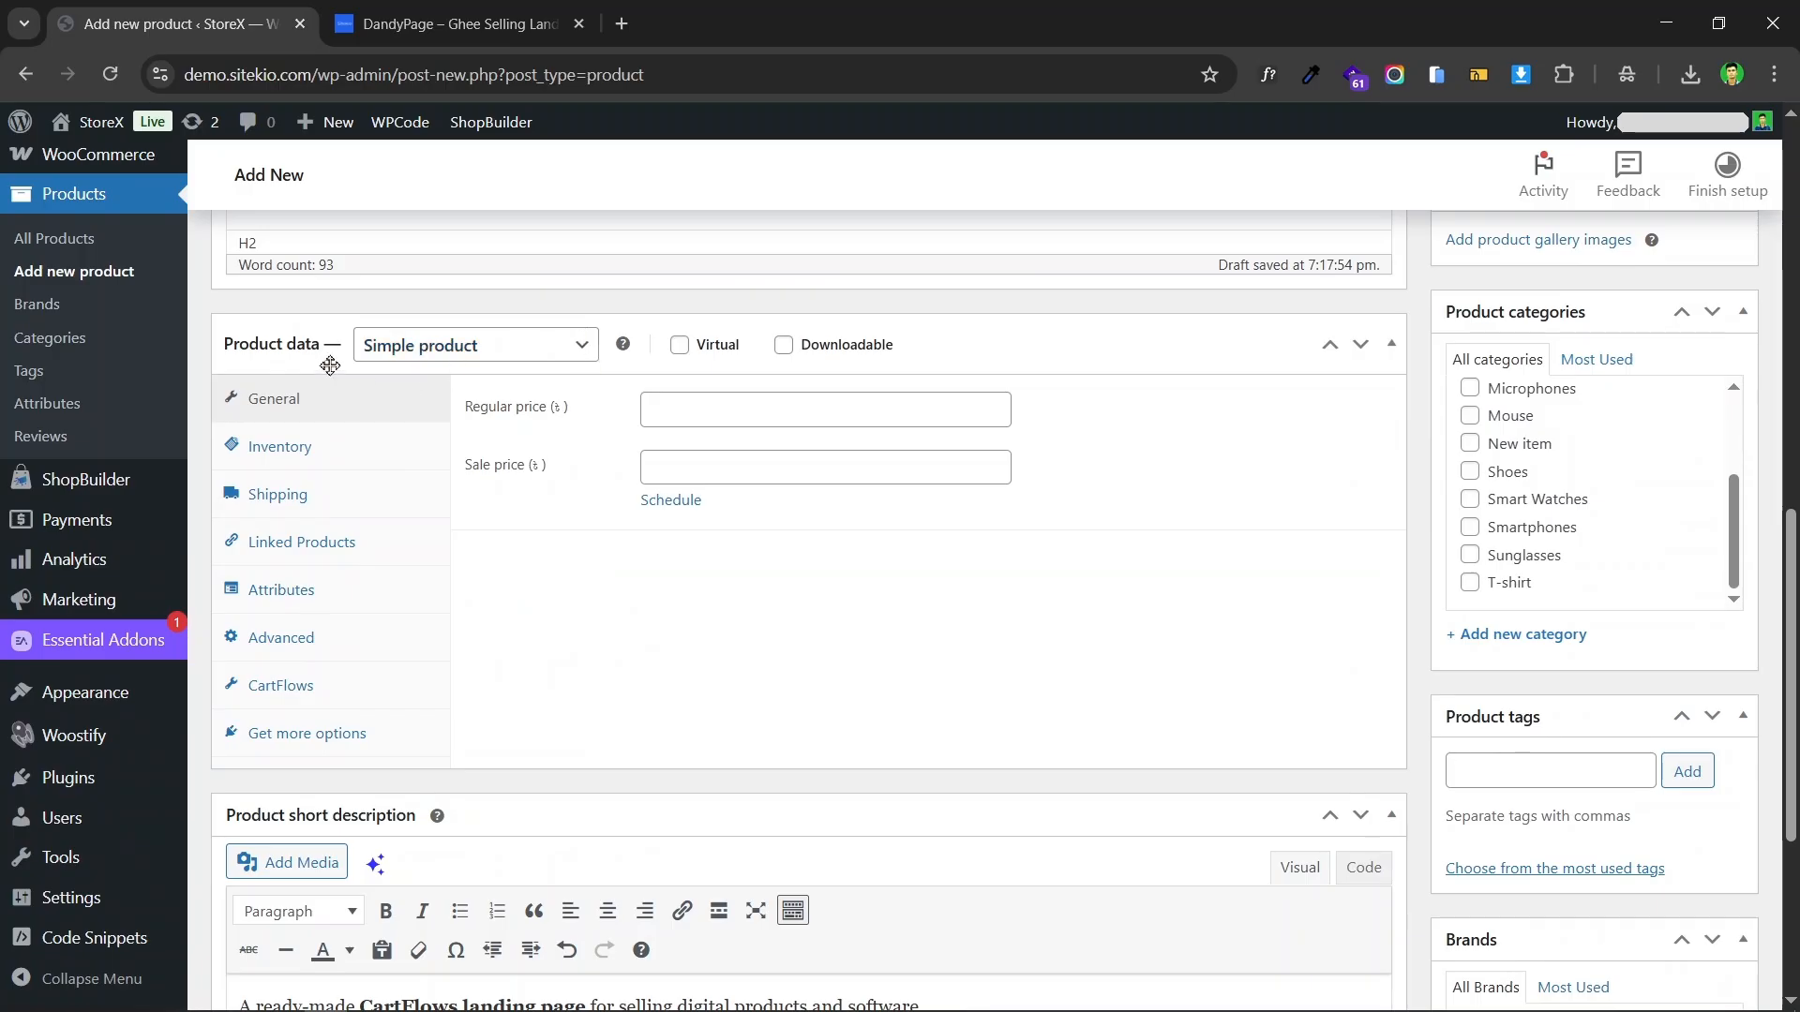
pyautogui.click(473, 345)
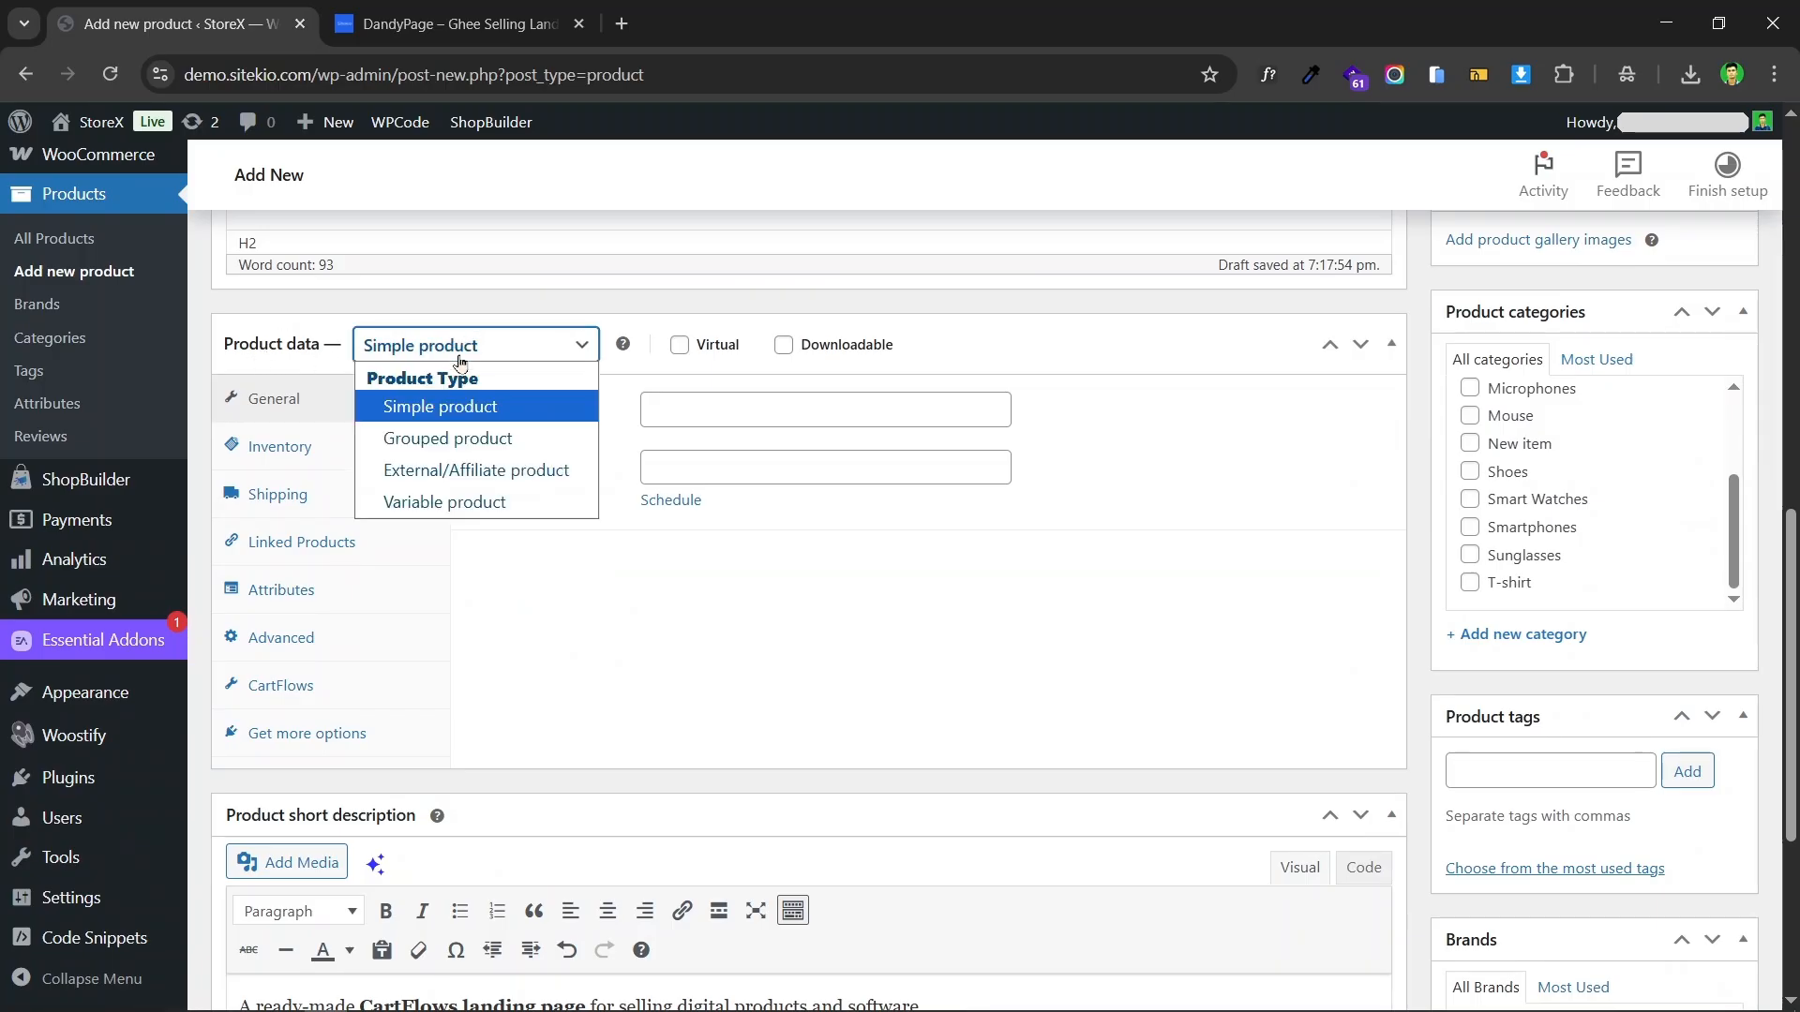
pyautogui.click(479, 414)
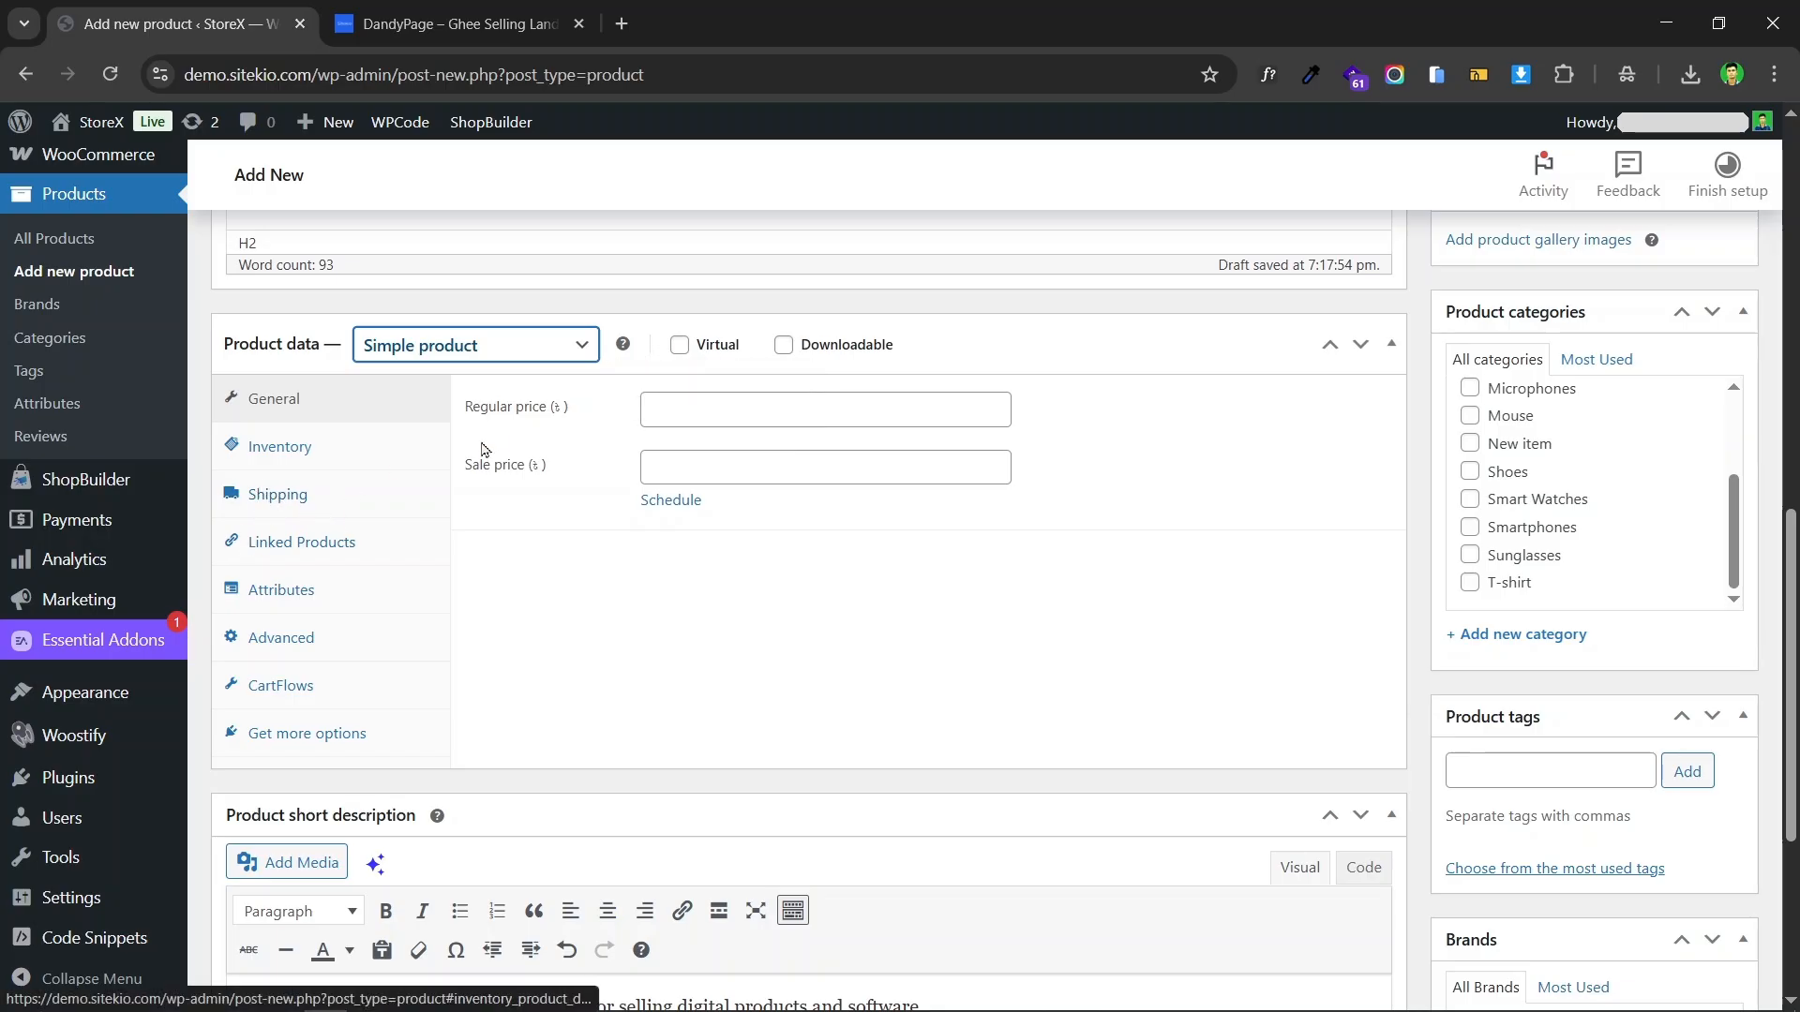
pyautogui.click(678, 345)
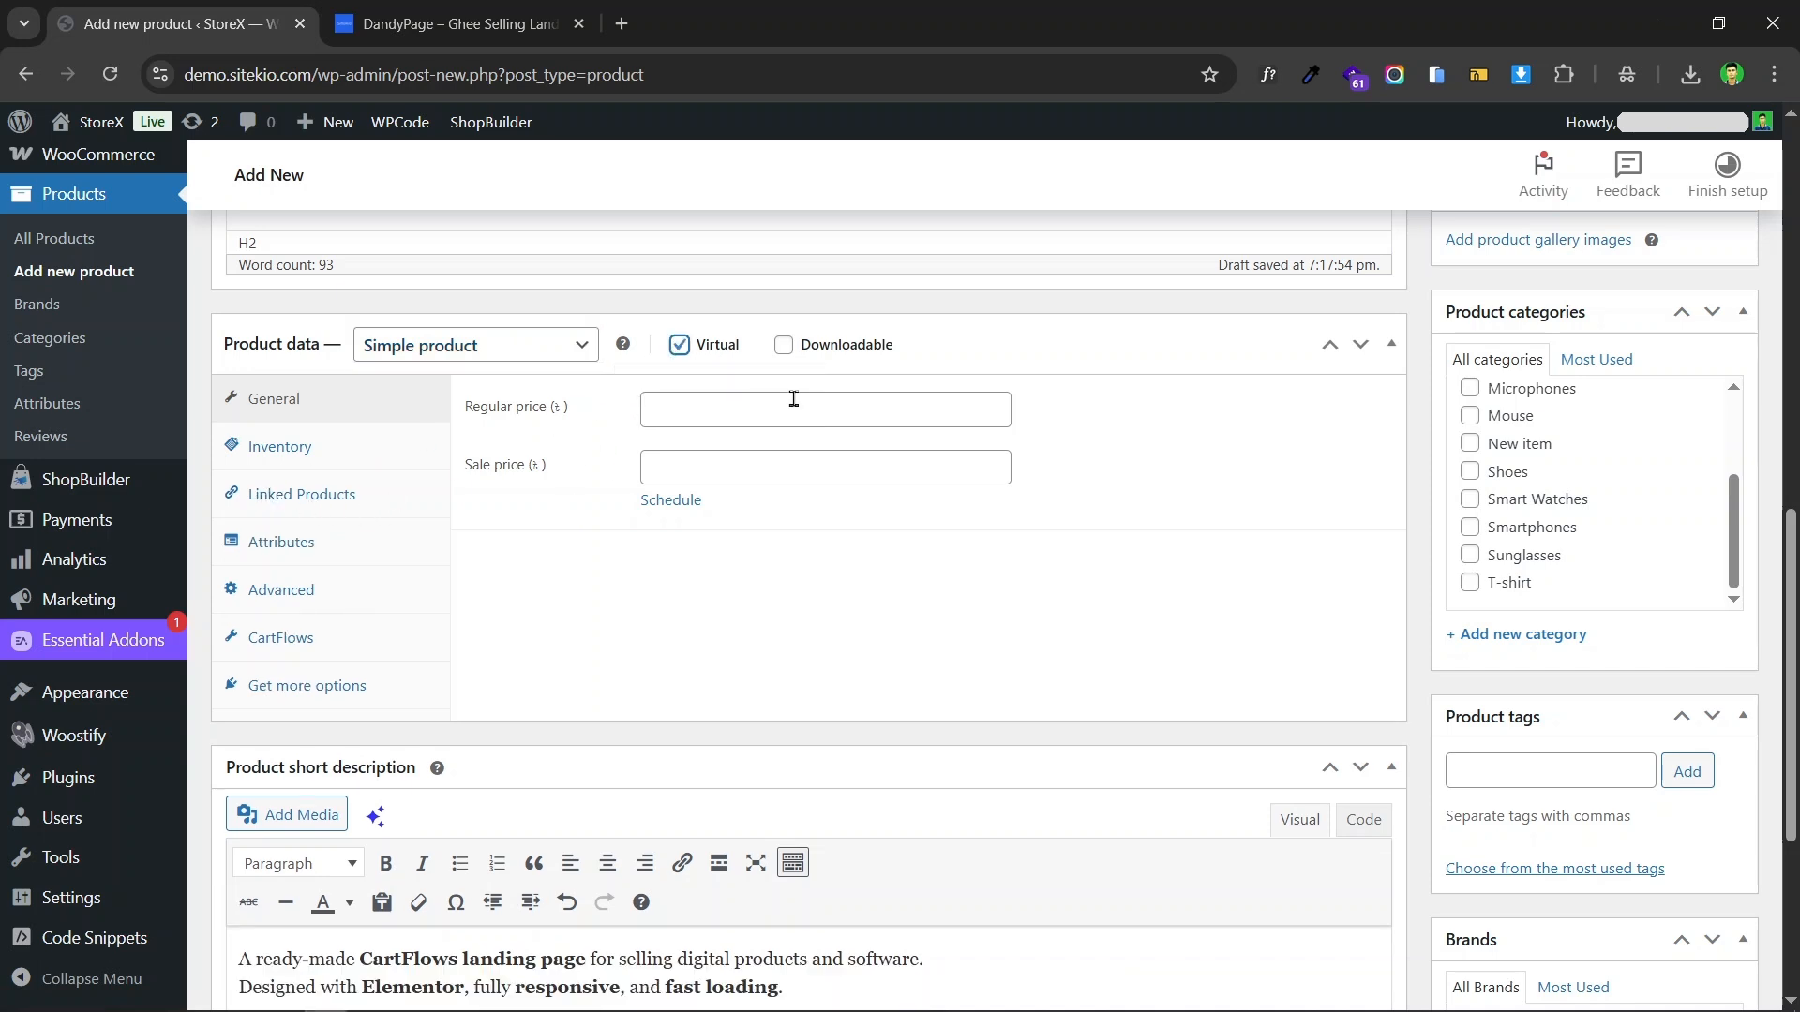
pyautogui.click(782, 346)
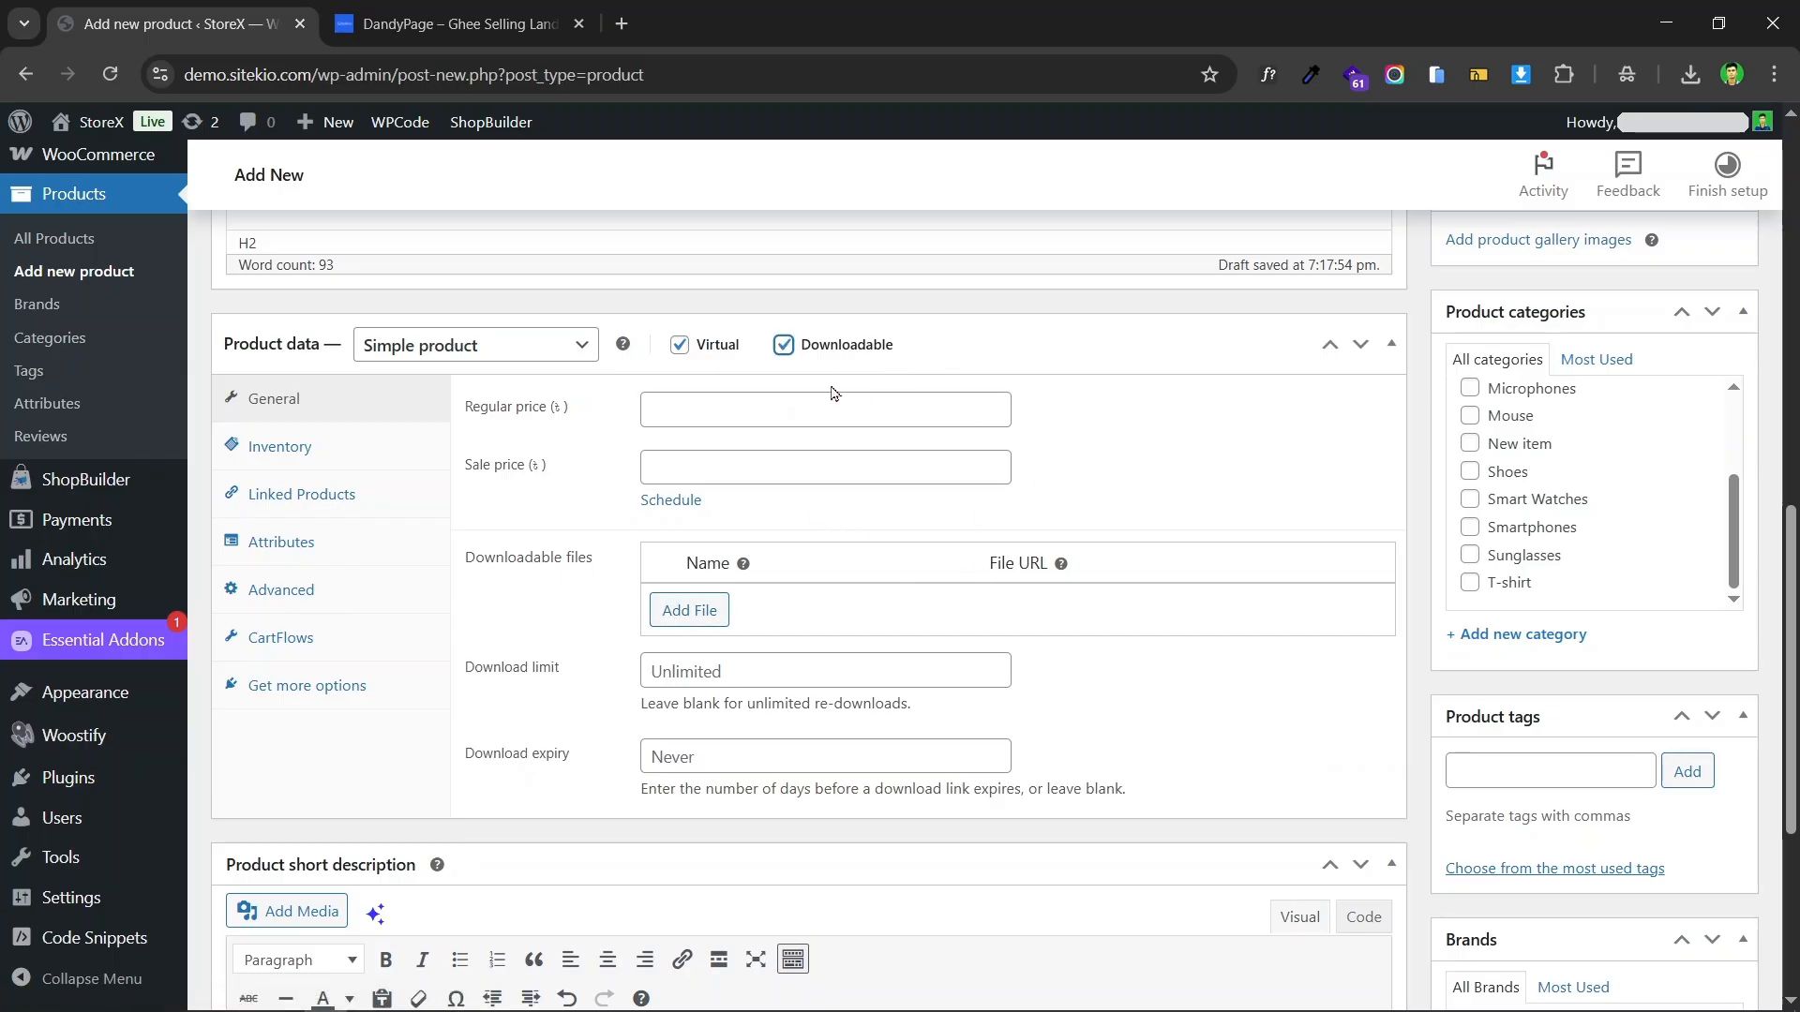
# Step: Set the product's regular price to 600 and its sale price to 0
pyautogui.scroll(-3, 832, 393)
pyautogui.scroll(3, 836, 410)
pyautogui.click(704, 412)
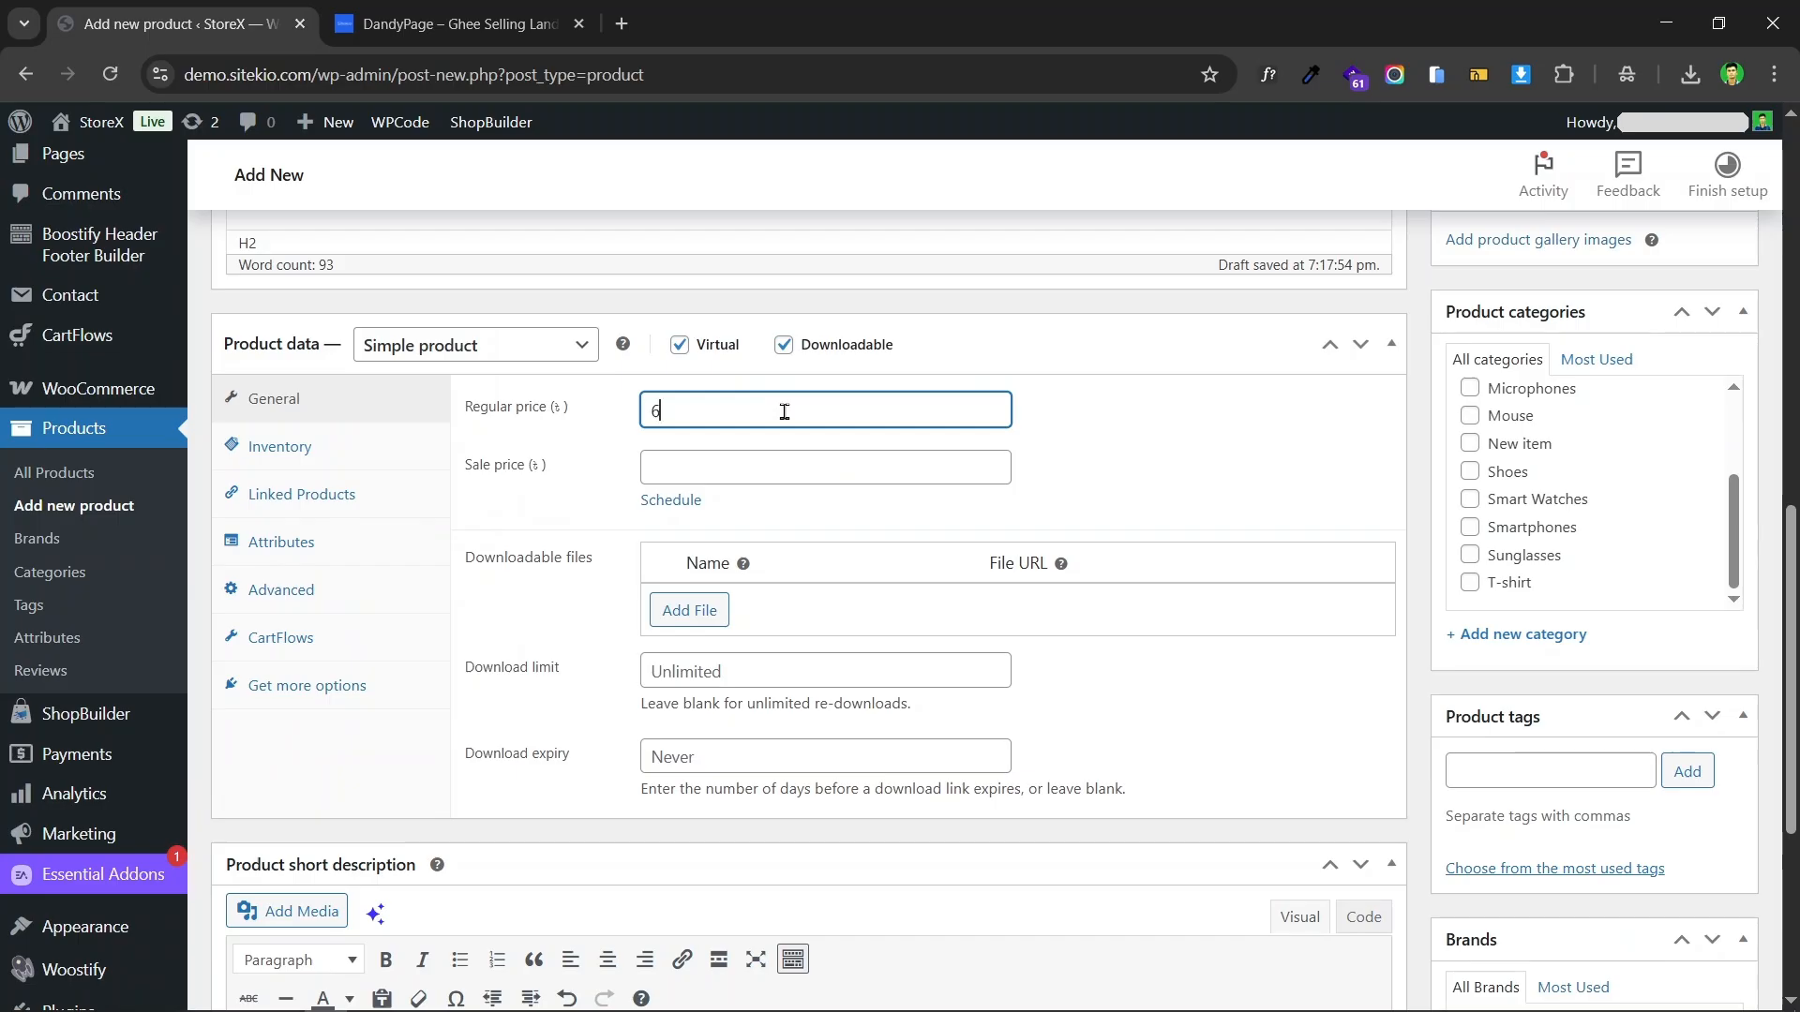
pyautogui.click(778, 458)
pyautogui.write('3')
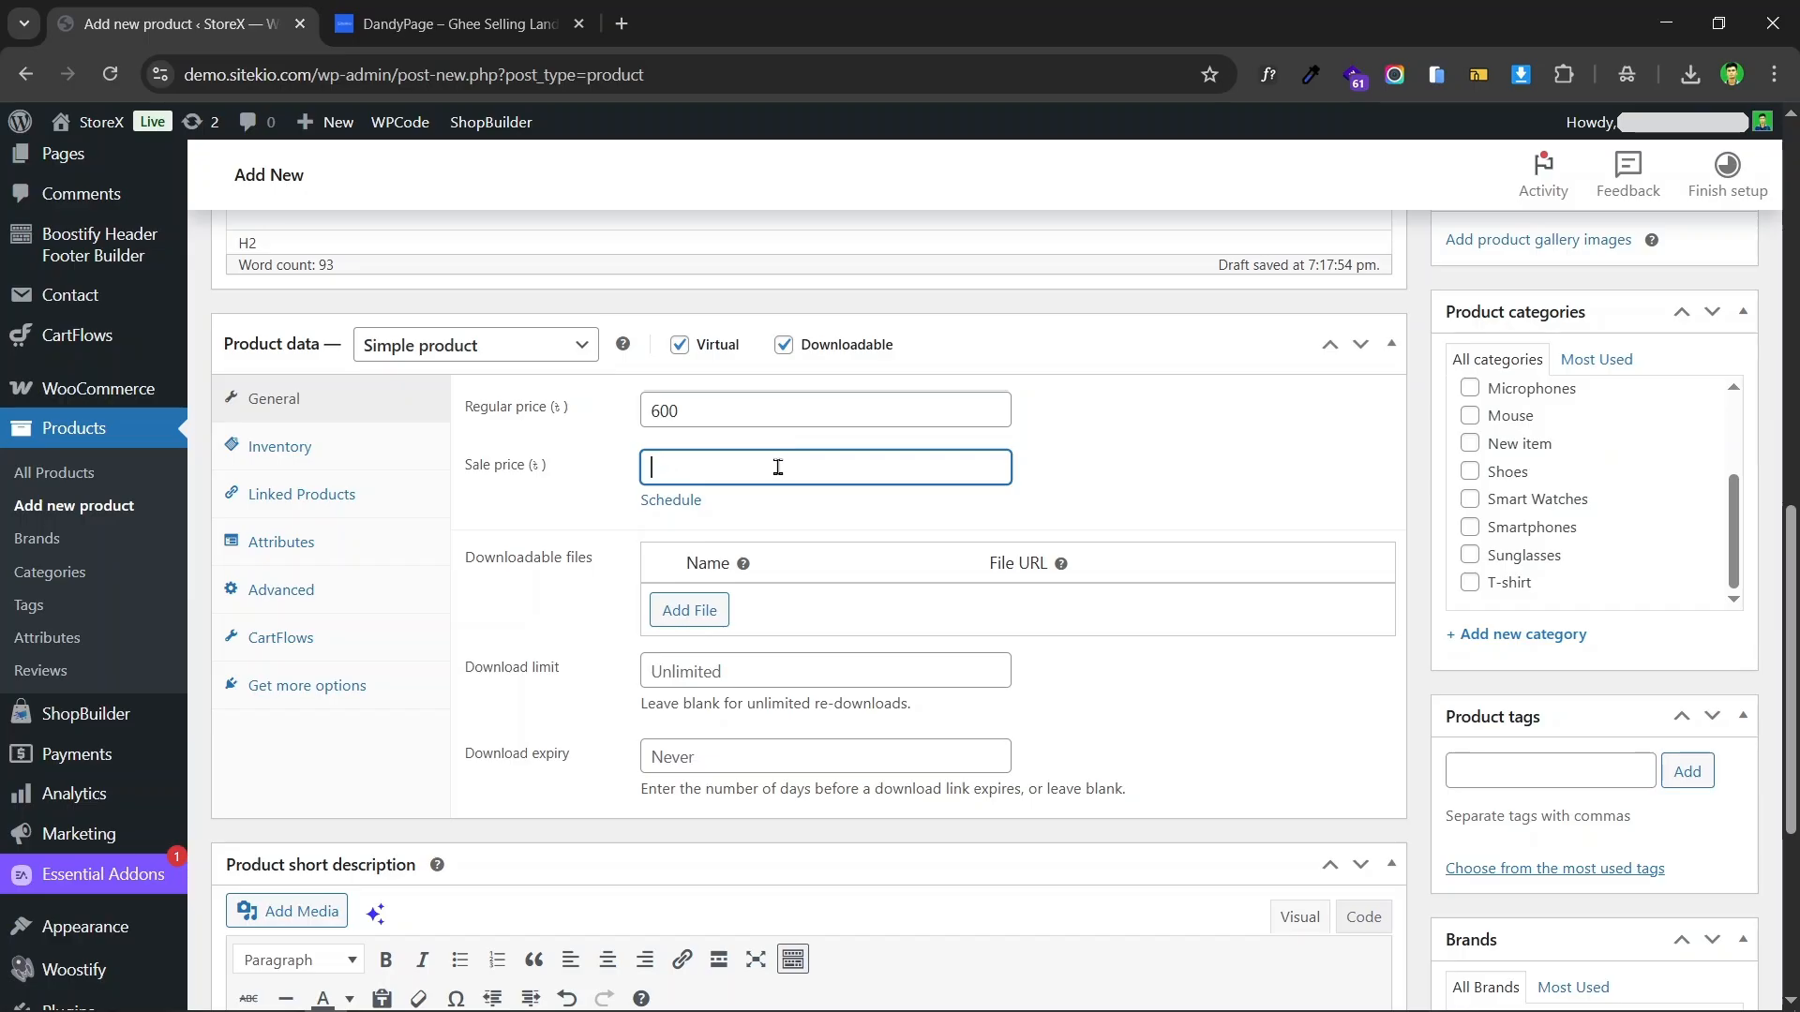
pyautogui.write('0')
pyautogui.click(1115, 484)
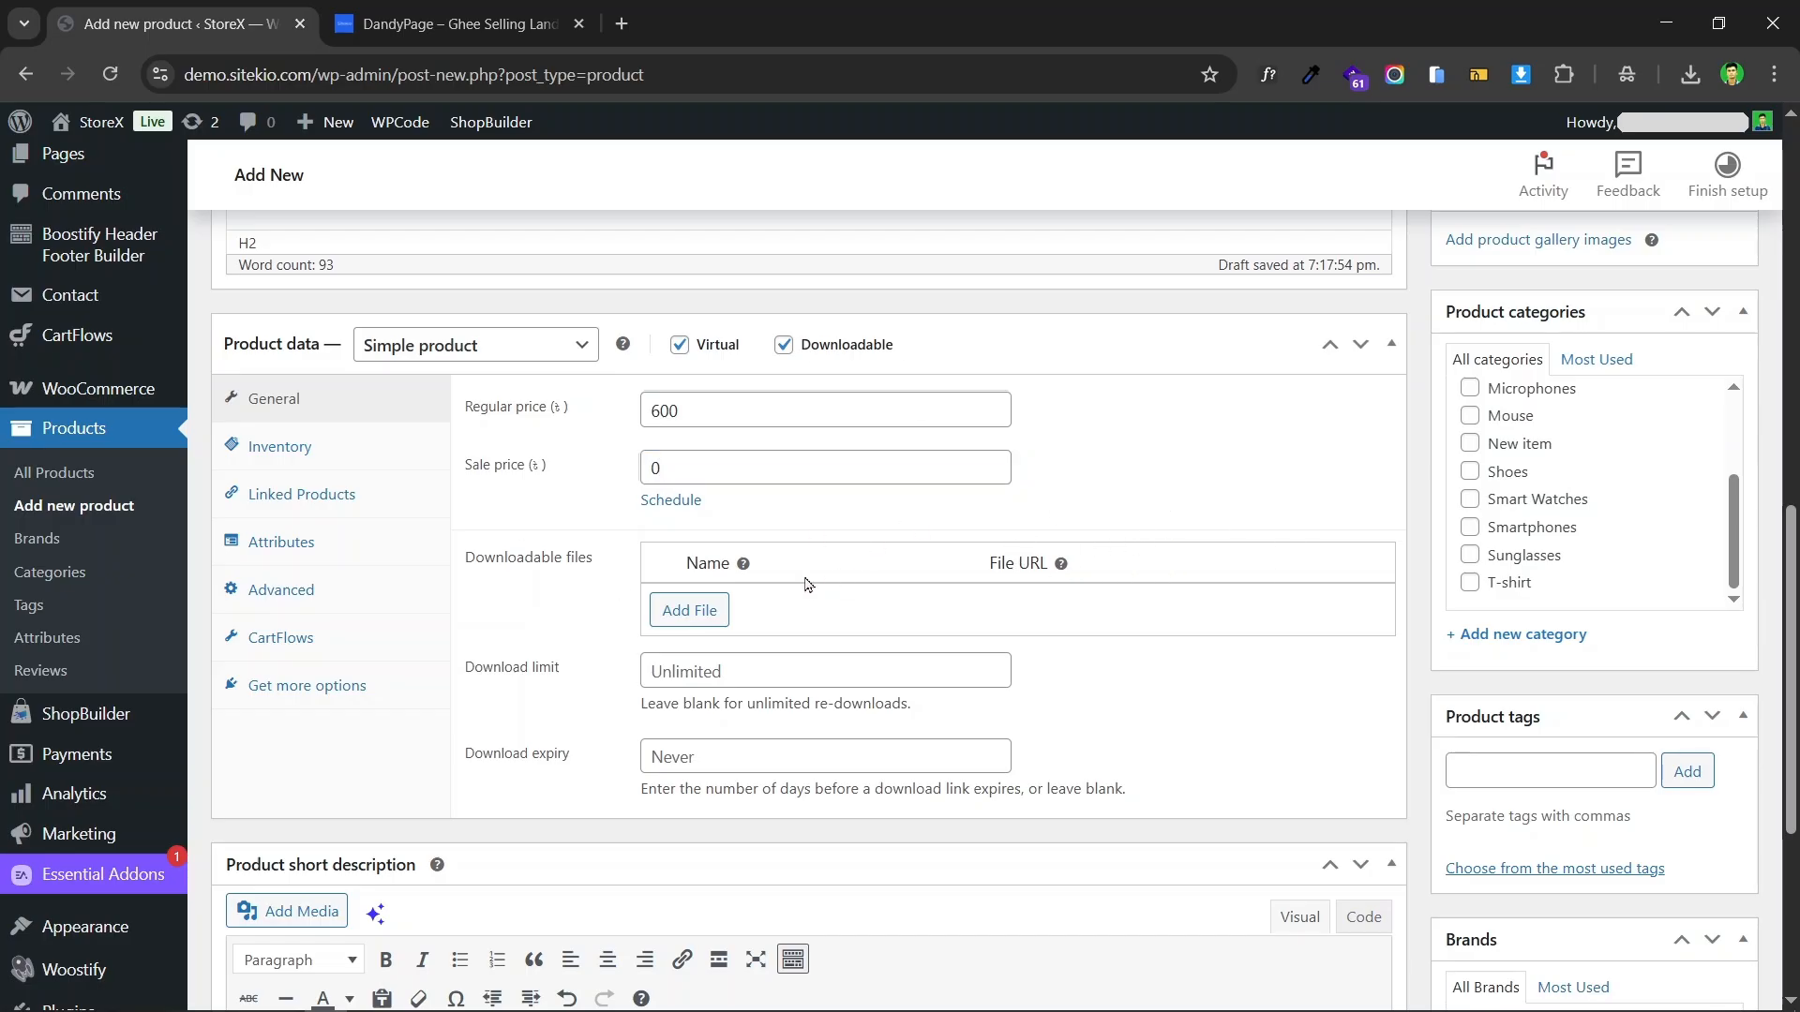
pyautogui.scroll(-3, 775, 481)
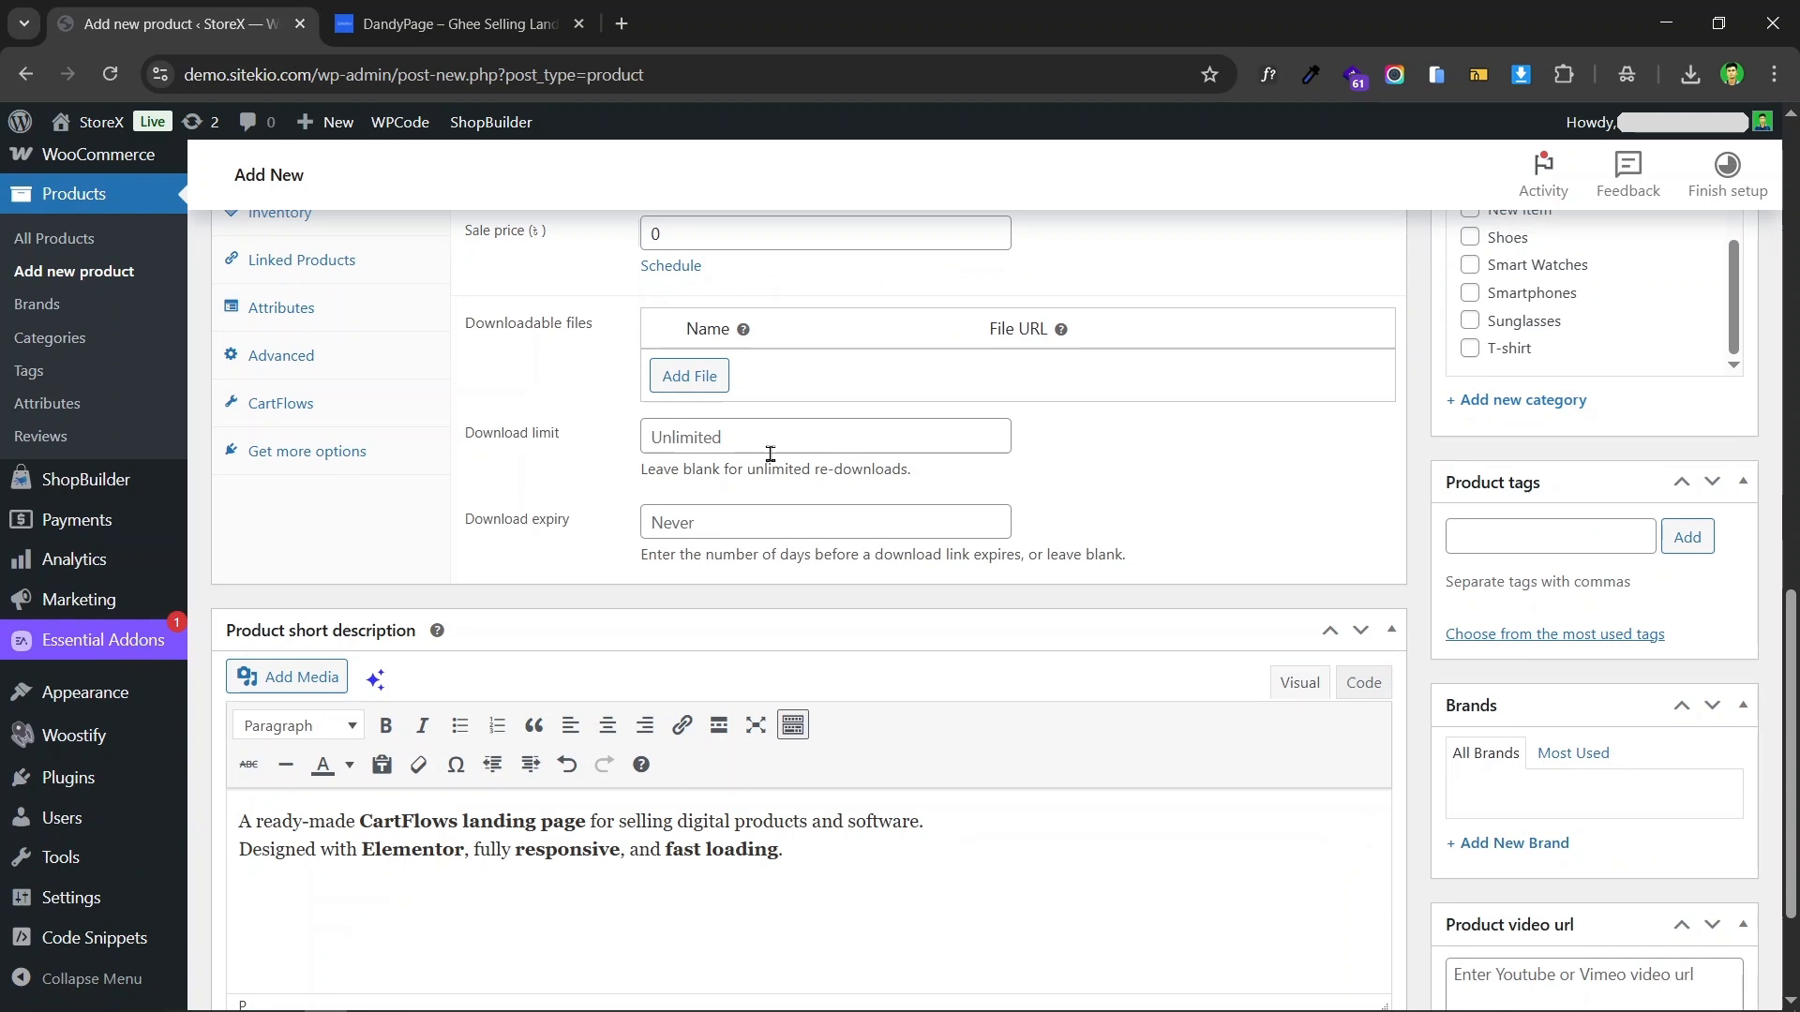
pyautogui.click(700, 237)
pyautogui.click(1170, 287)
# Step: Add a downloadable file entry and copy "DandyPage" from the Sitekio product page as its file name
pyautogui.click(693, 388)
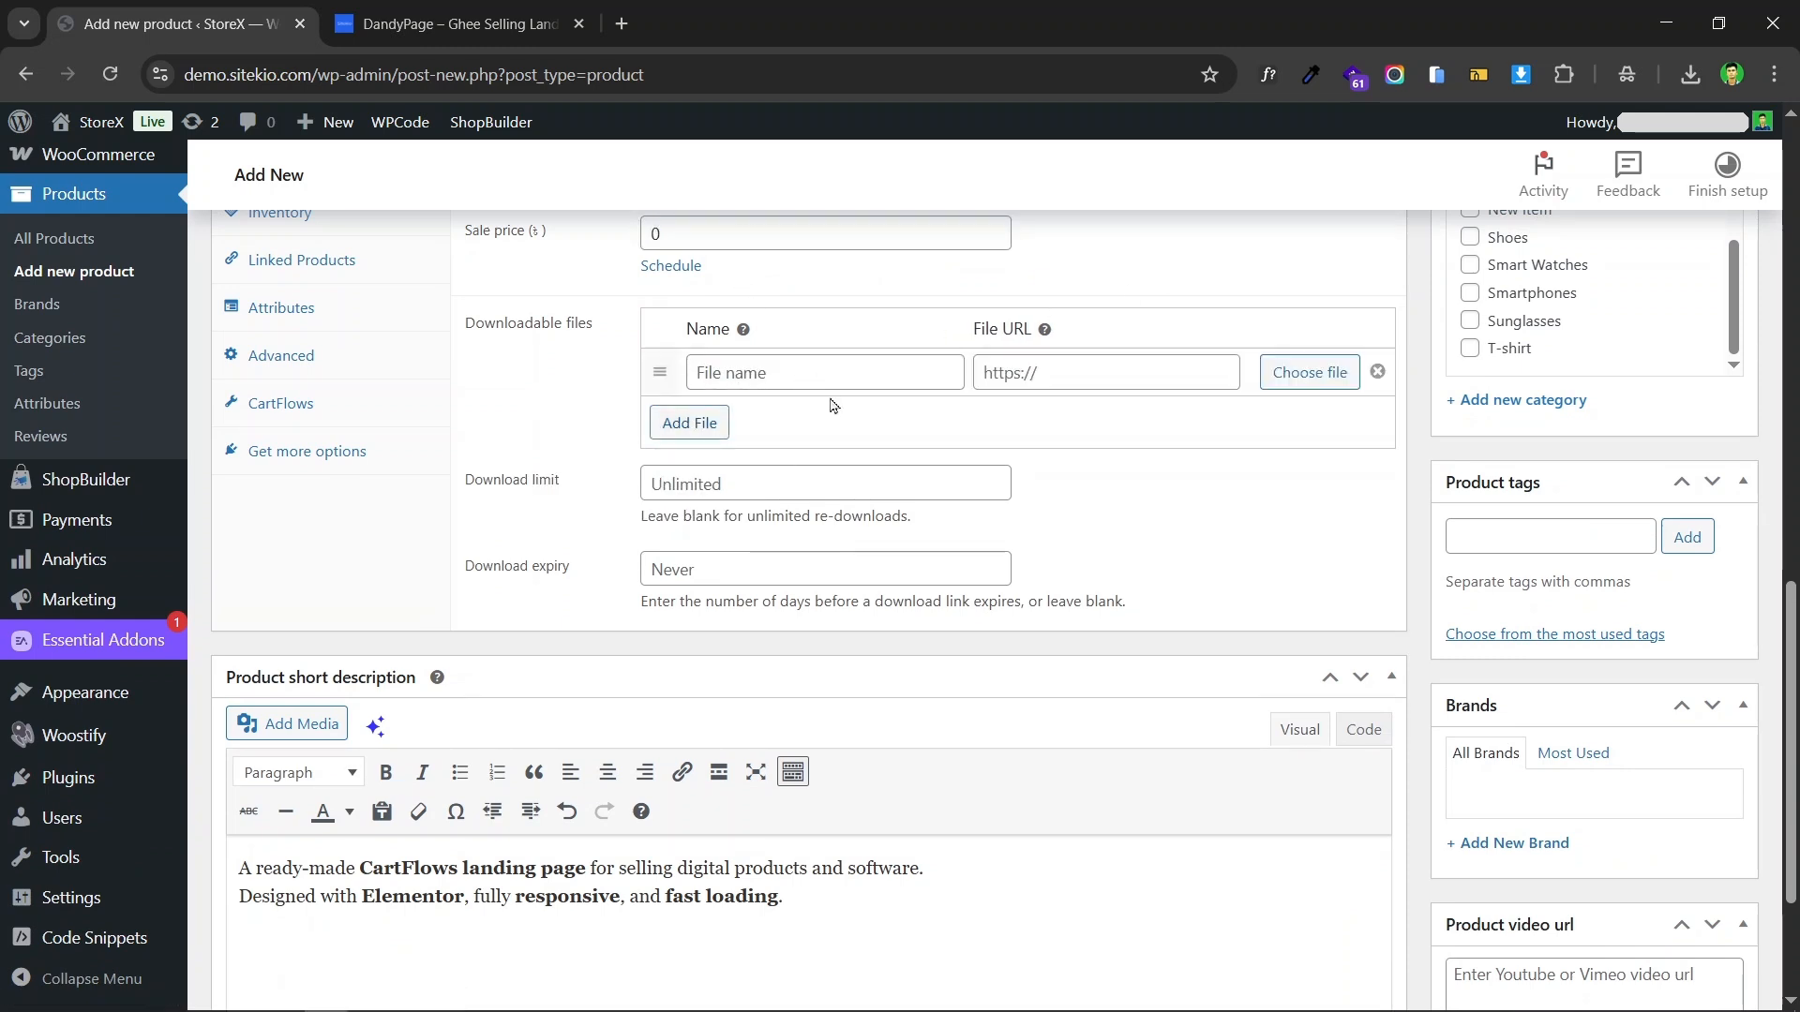
pyautogui.click(726, 376)
pyautogui.click(450, 23)
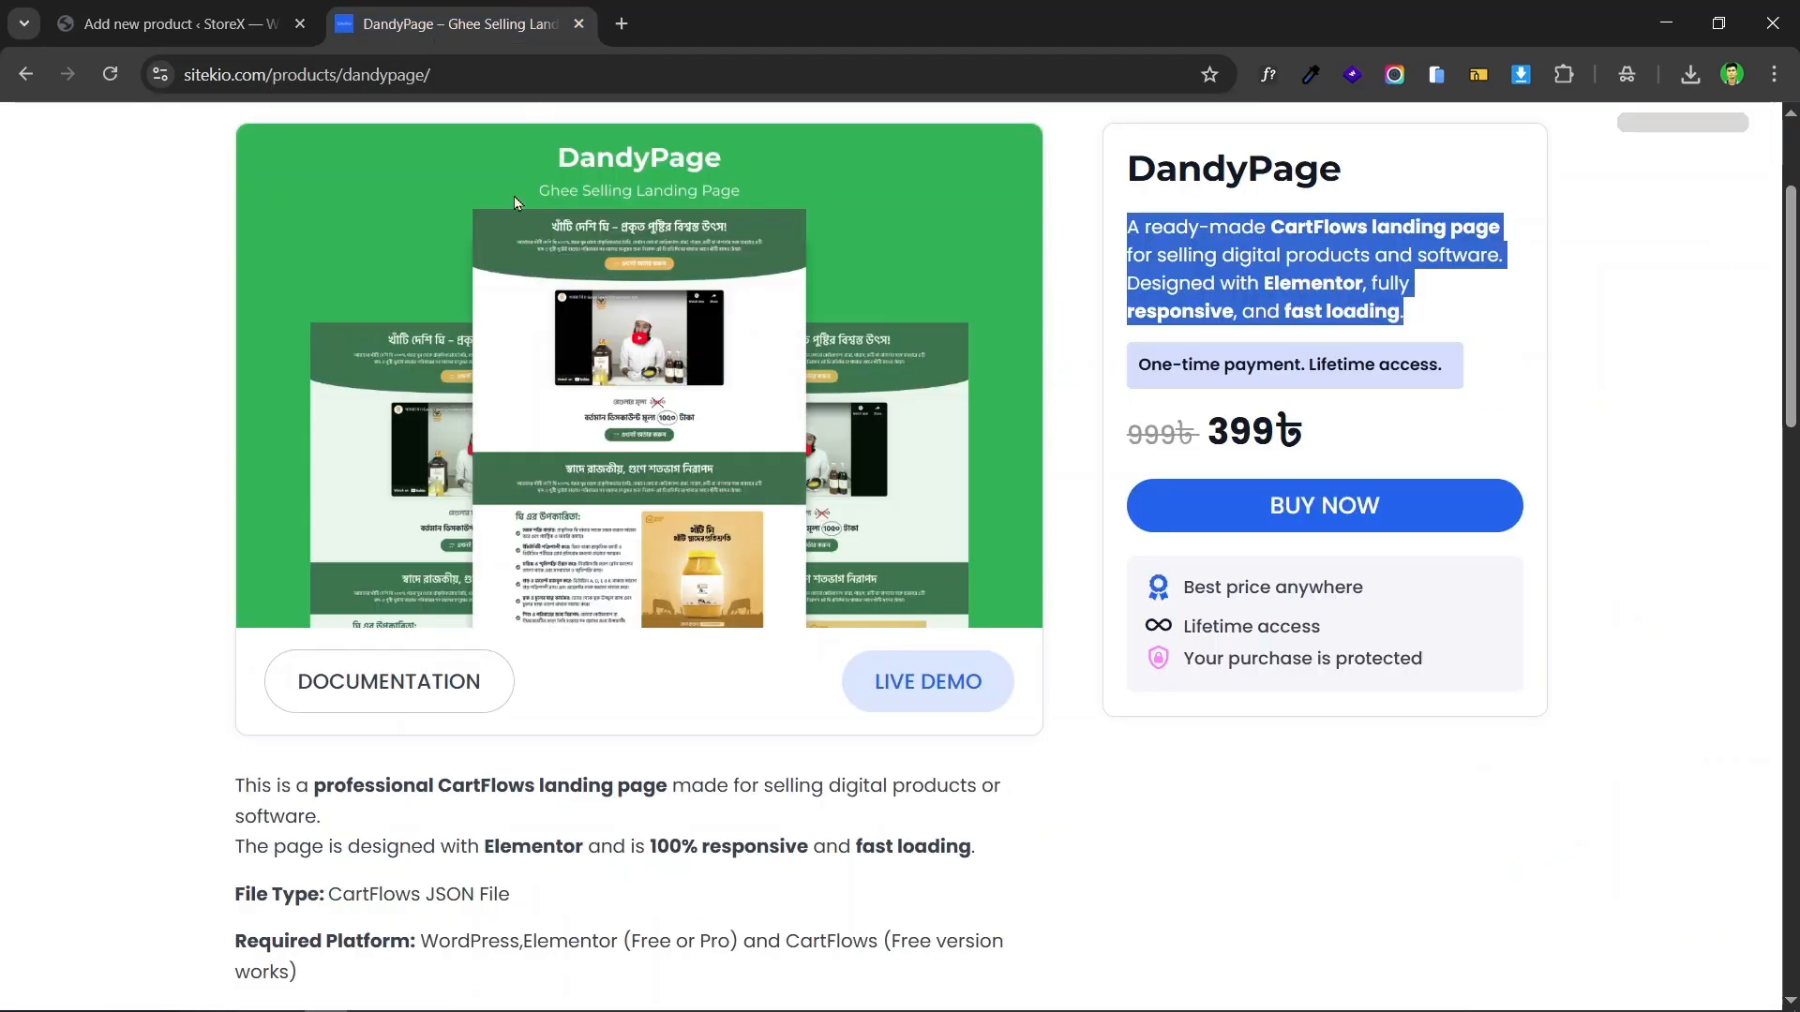
pyautogui.scroll(3, 438, 410)
pyautogui.moveTo(464, 323); pyautogui.dragTo(252, 332)
pyautogui.hotkey('ctrl', 'c')
pyautogui.click(146, 9)
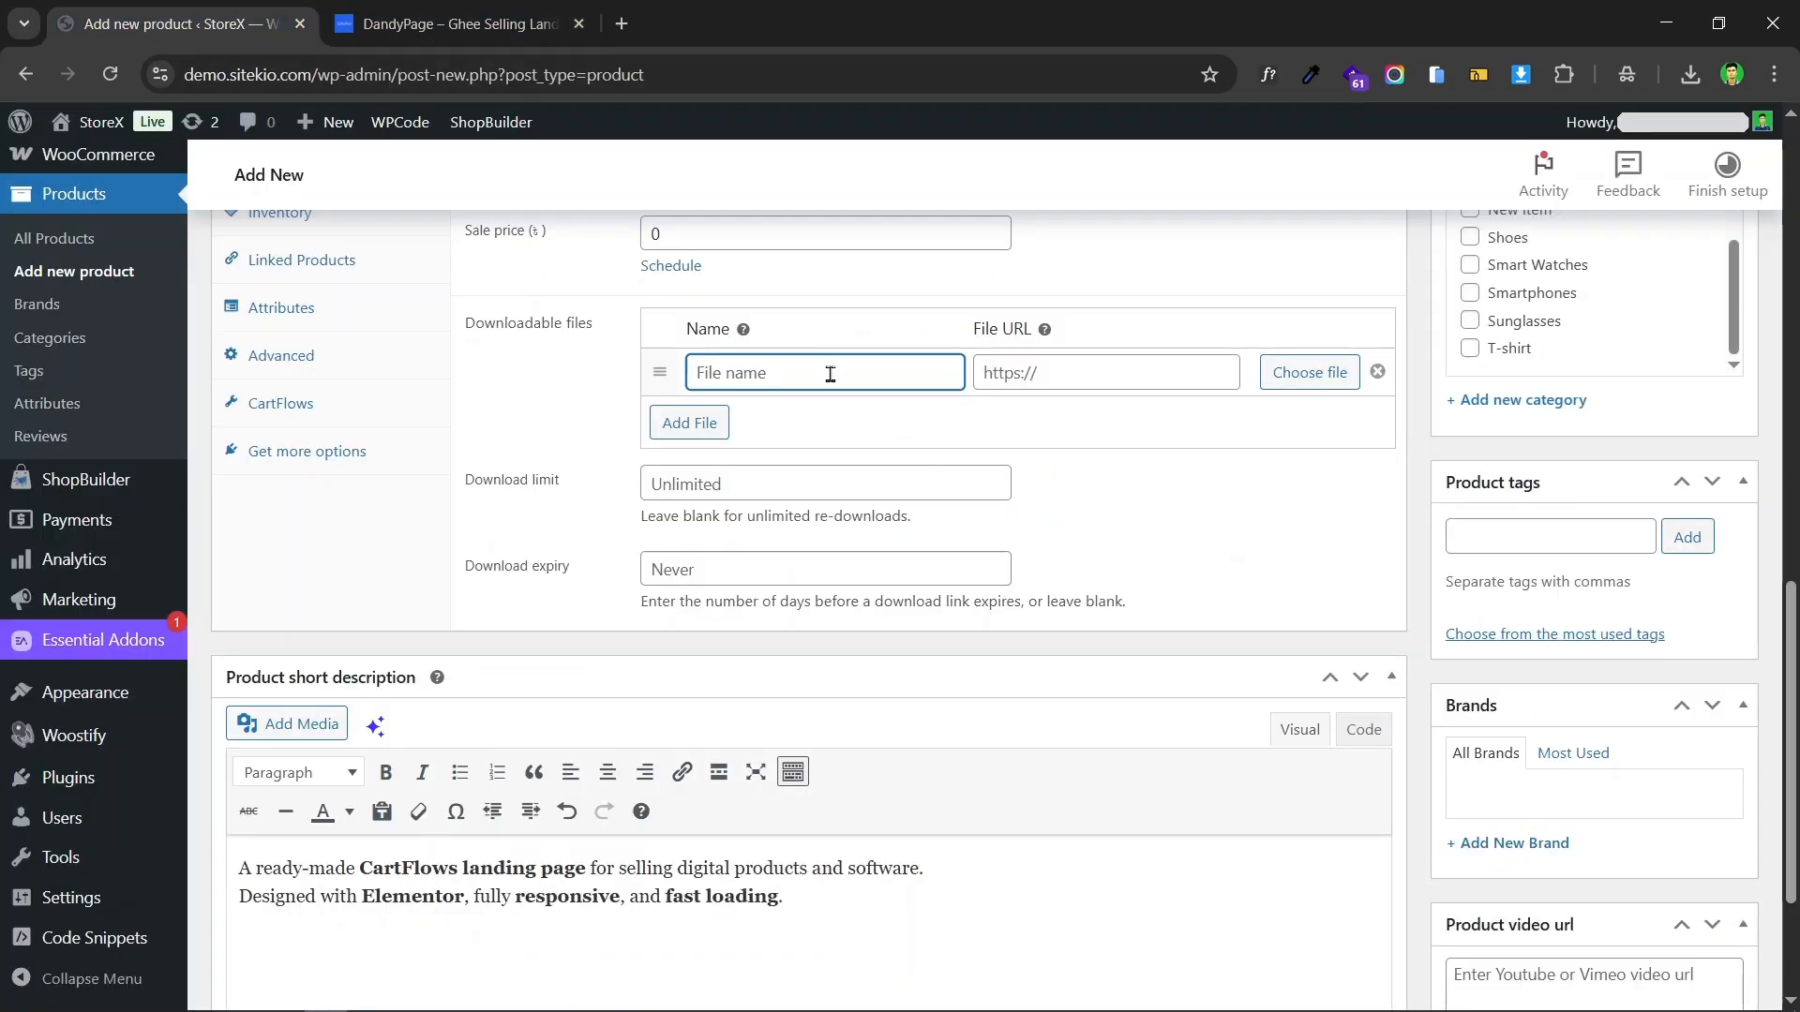
pyautogui.hotkey('ctrl', 'v')
pyautogui.click(1148, 489)
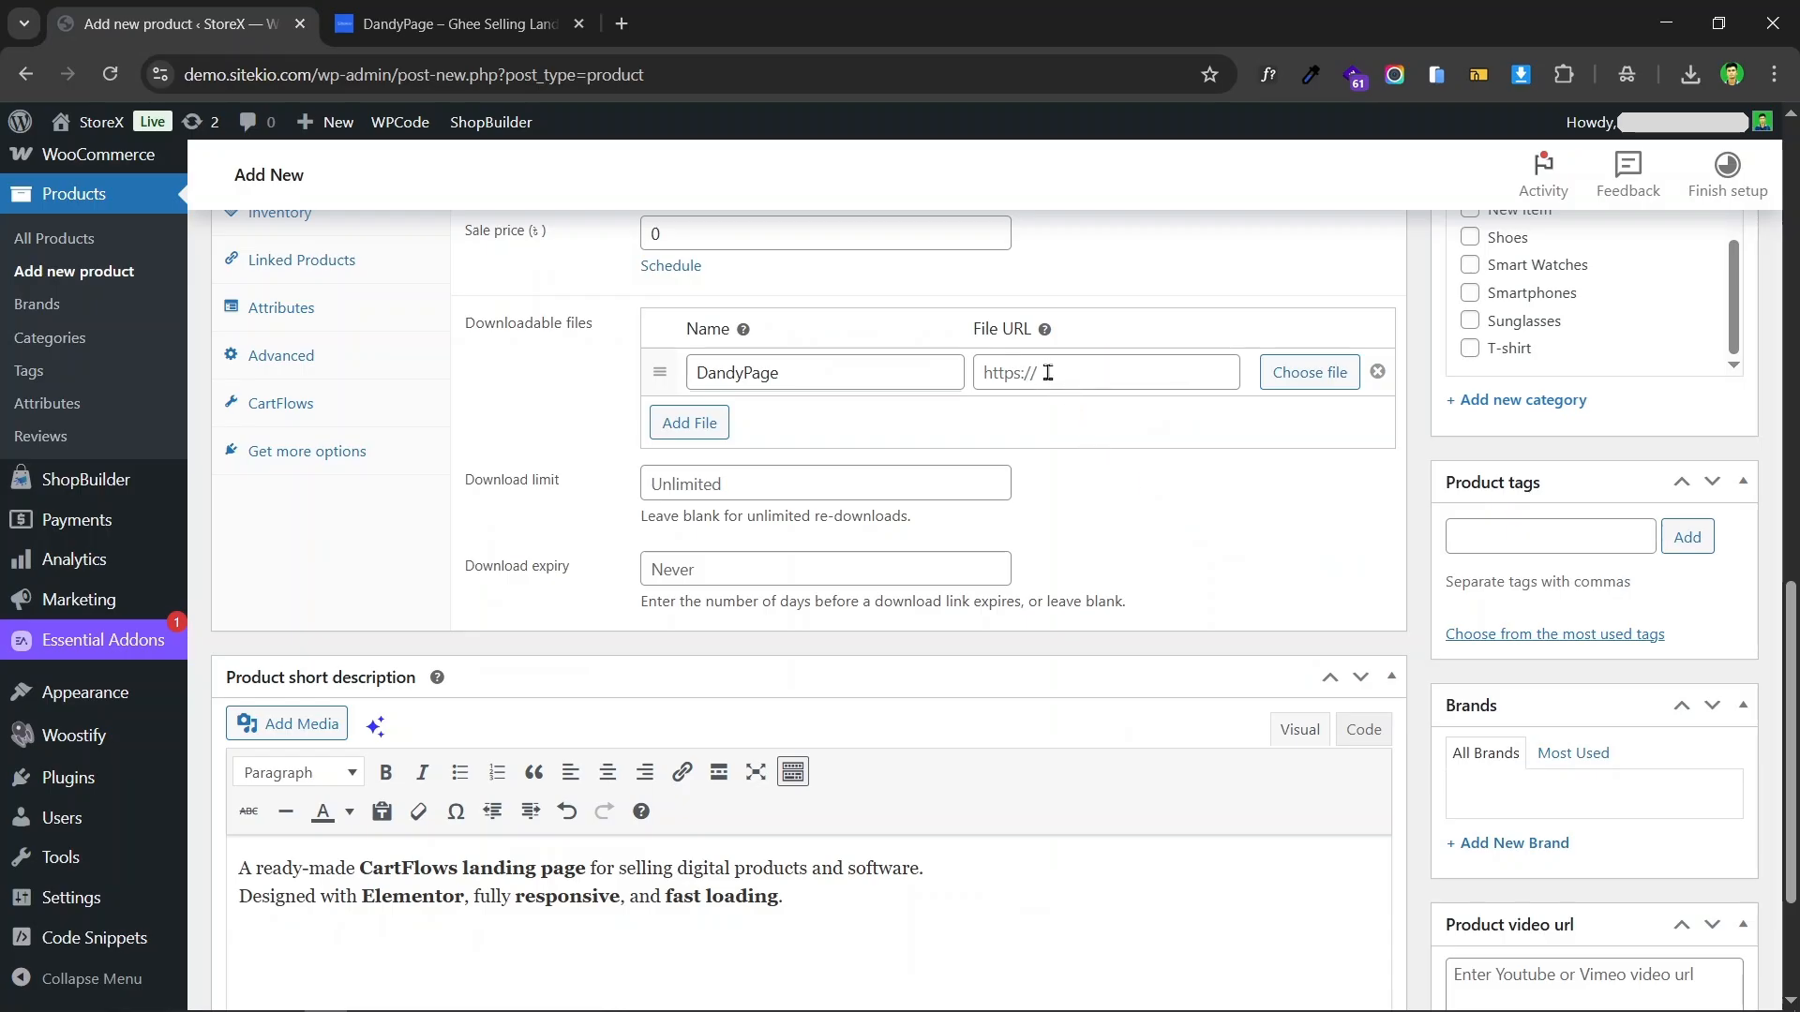
# Step: Upload the zipped DandyPage file from the Downloads folder and insert its URL into the downloadable file entry
pyautogui.scroll(8, 56, 394)
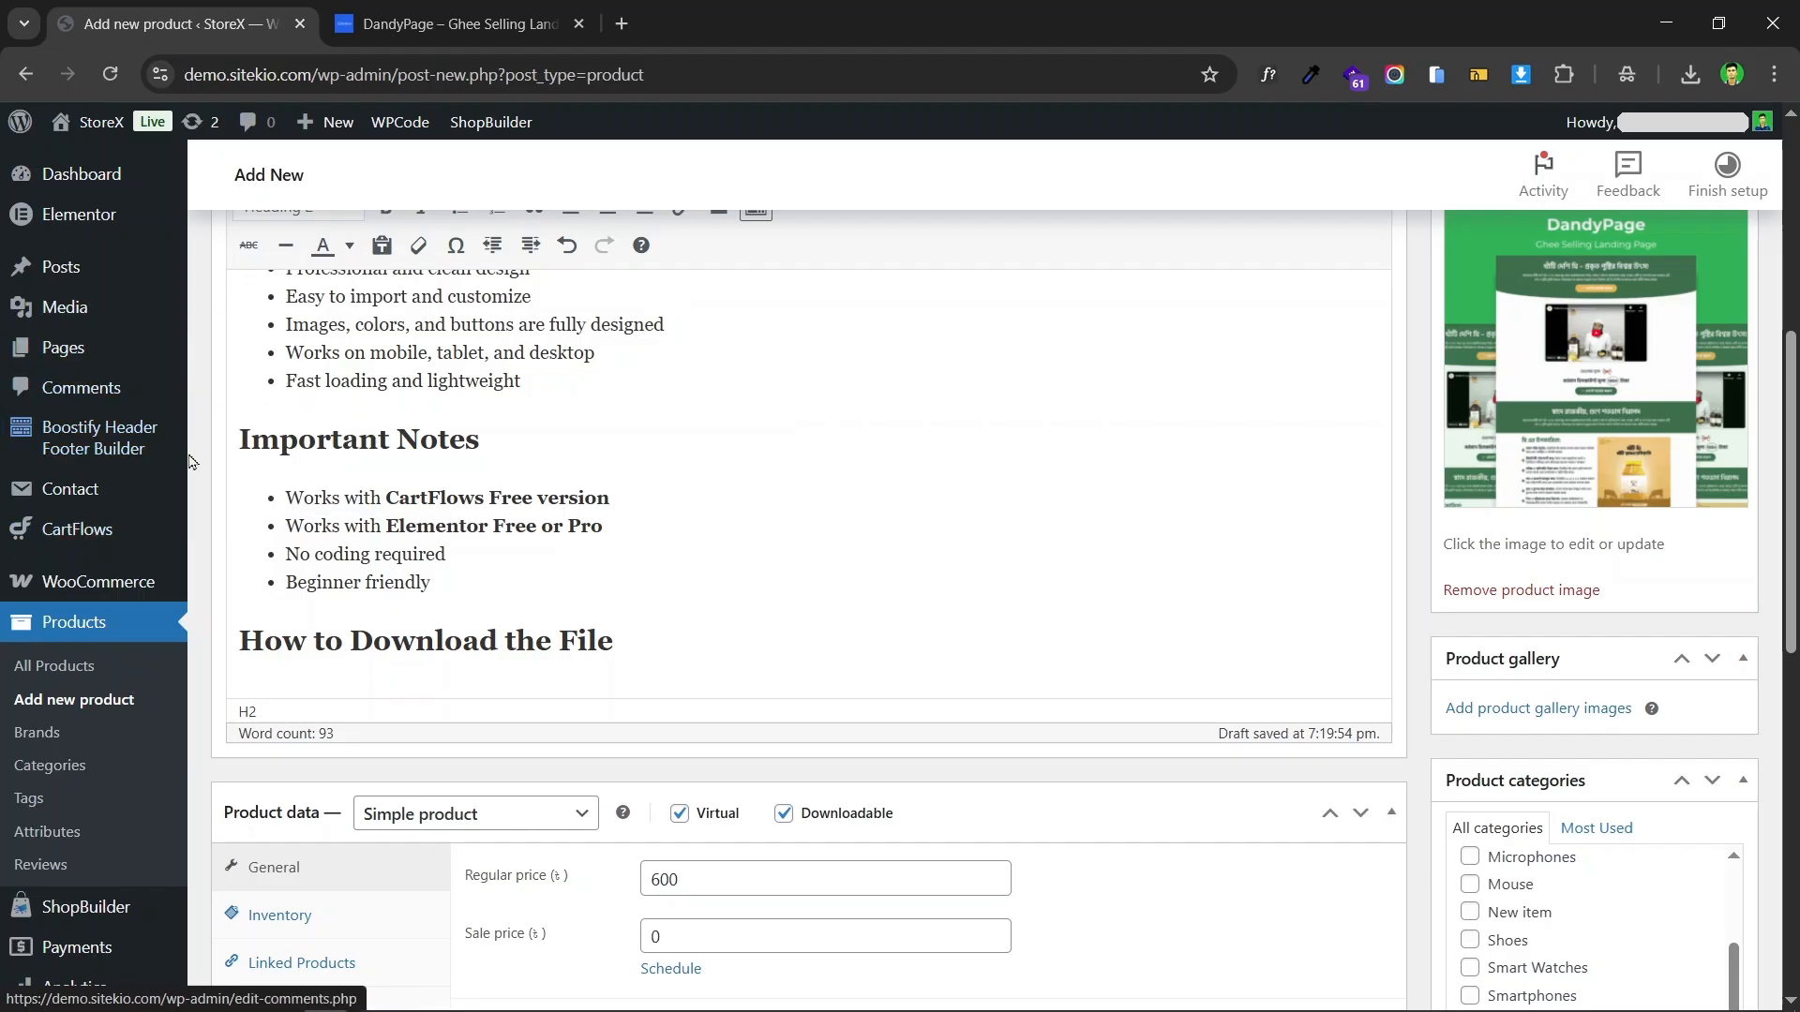
pyautogui.scroll(-6, 319, 339)
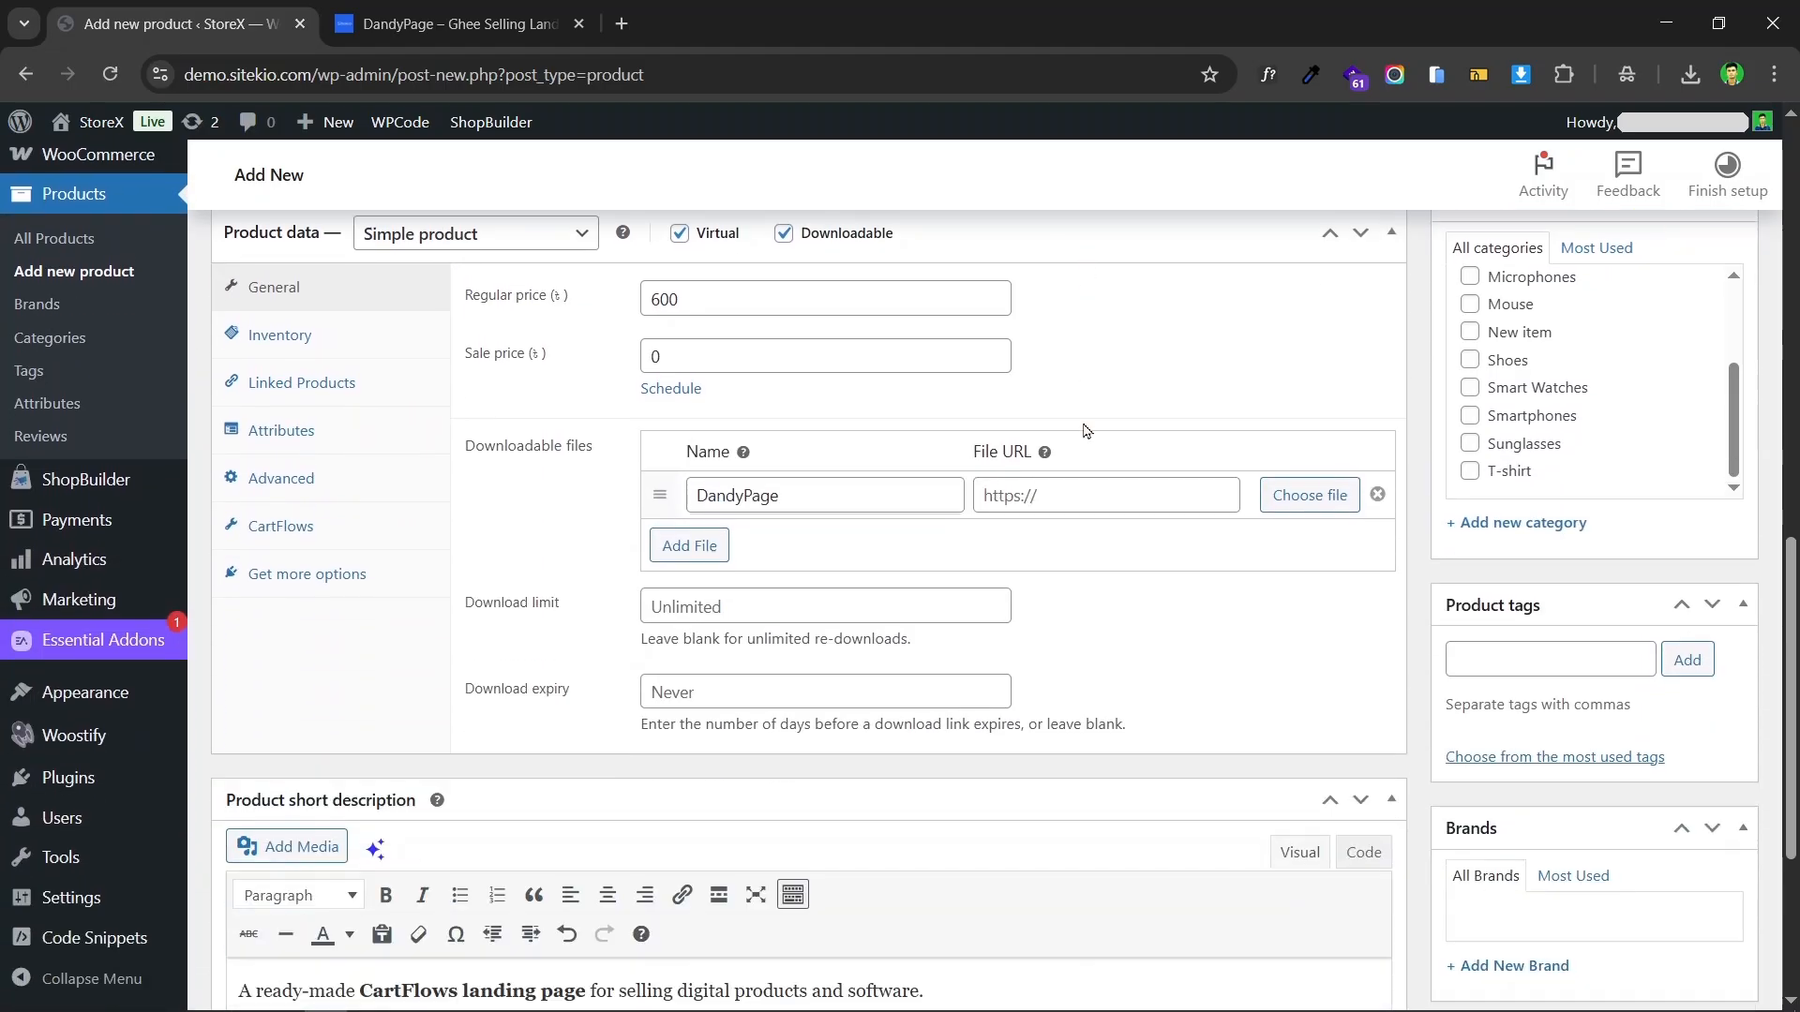
pyautogui.click(1305, 489)
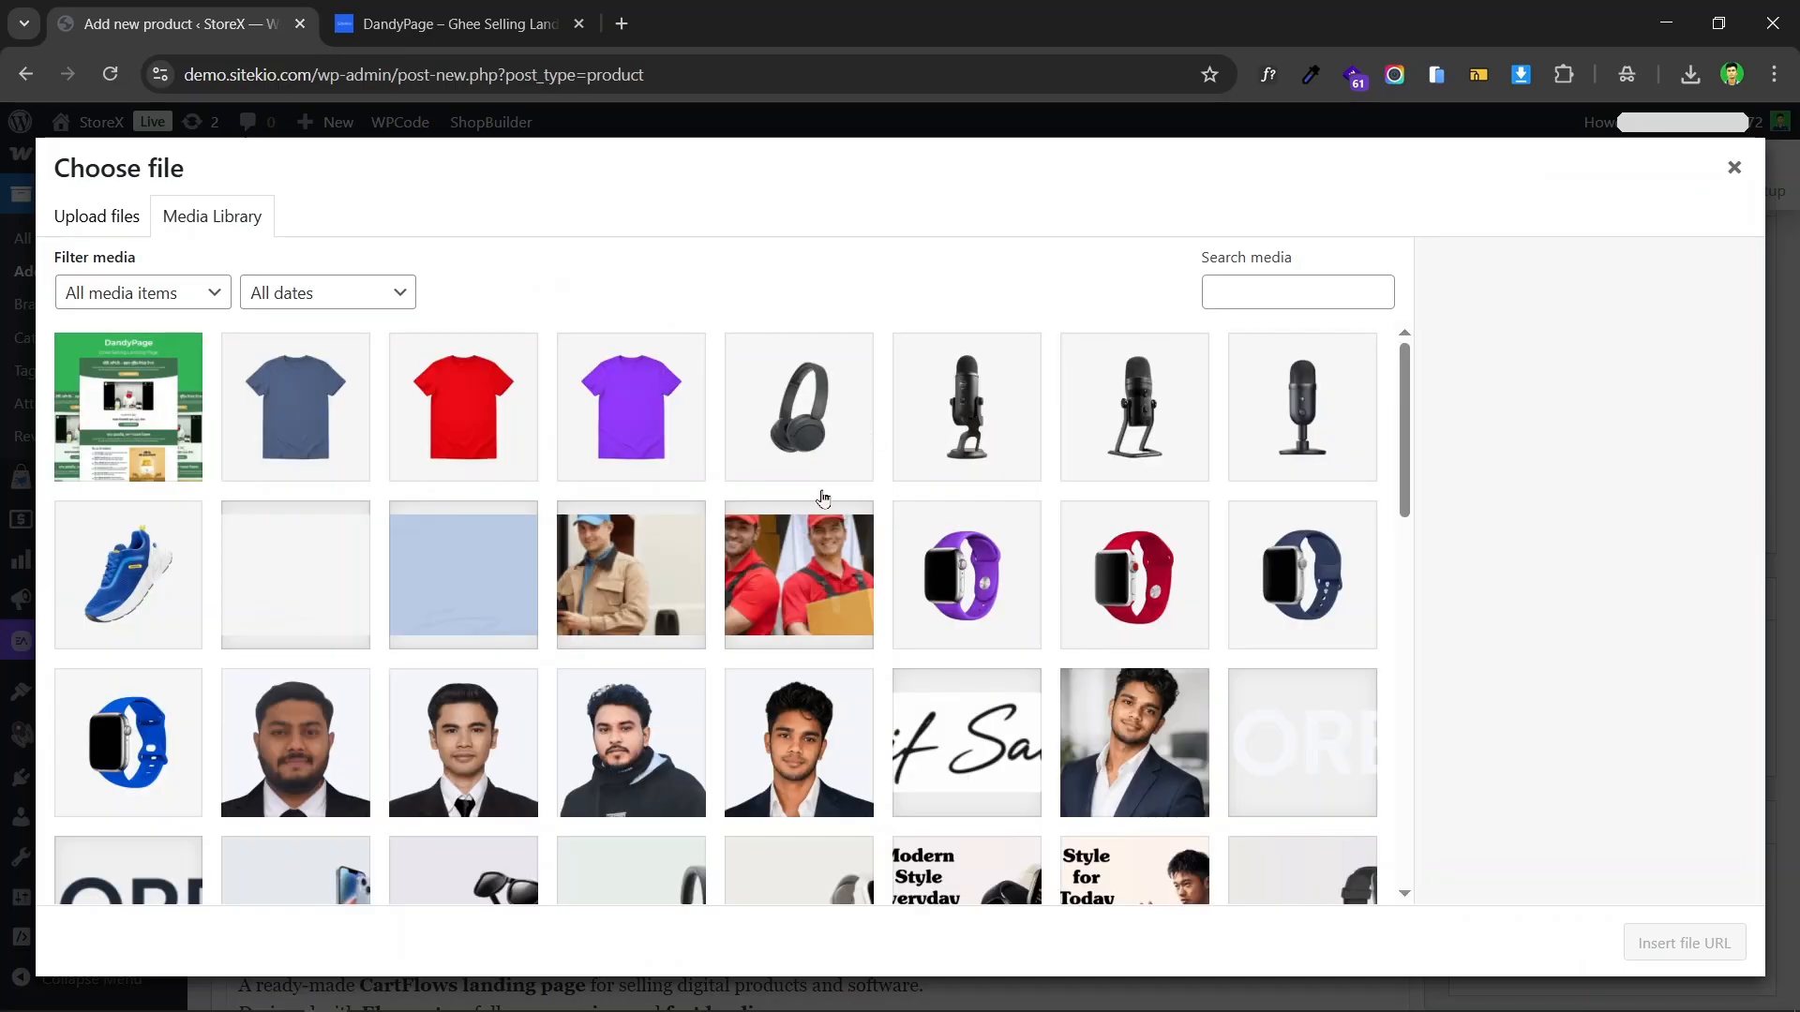
pyautogui.click(103, 216)
pyautogui.click(914, 568)
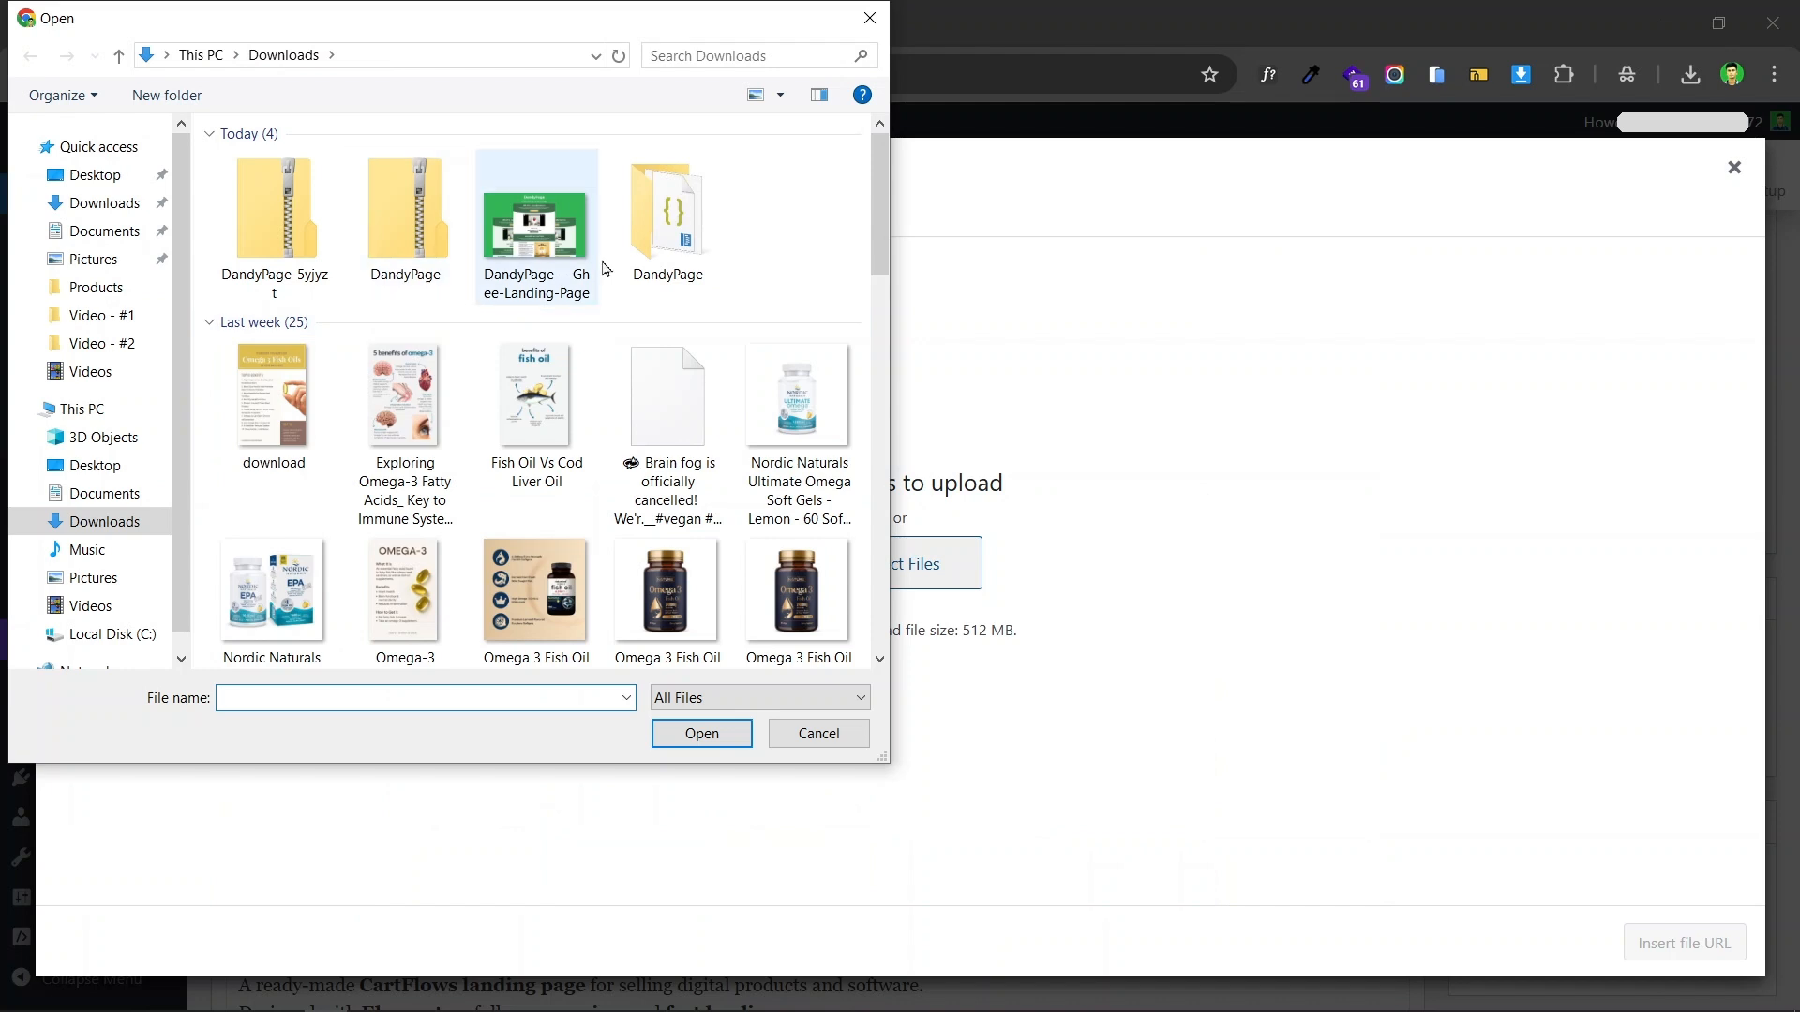
pyautogui.doubleClick(681, 230)
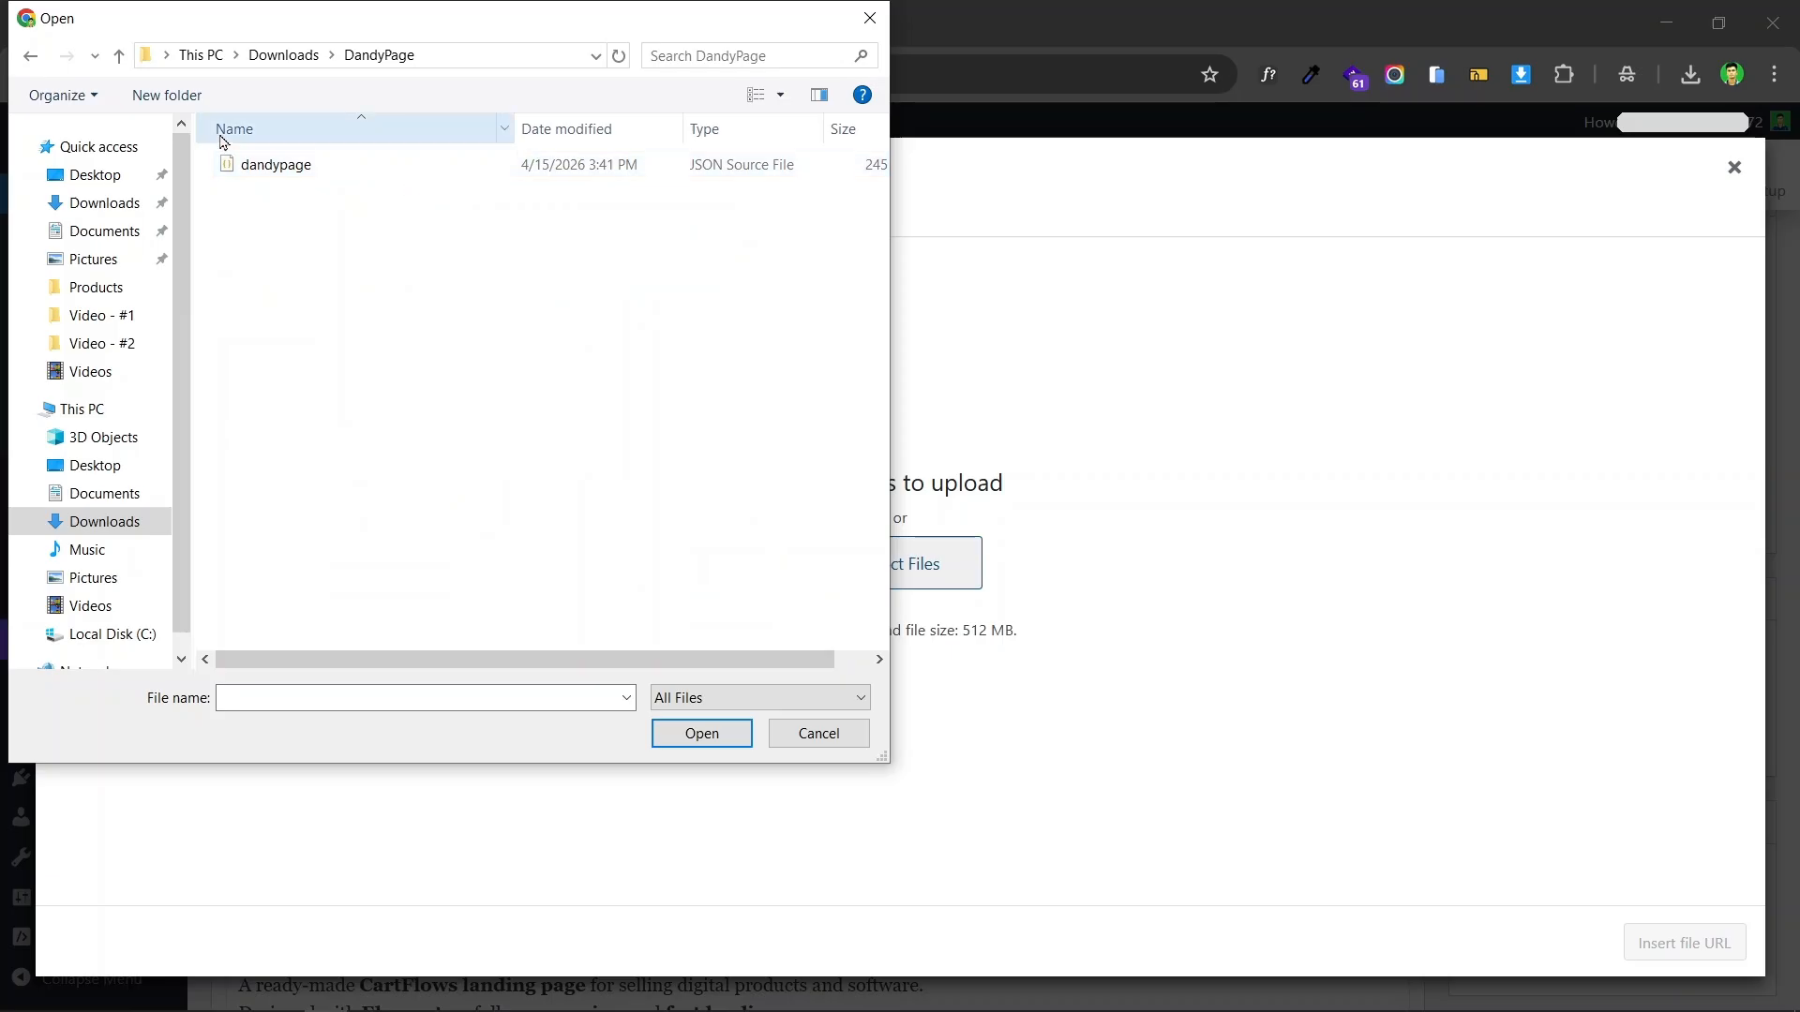
pyautogui.click(118, 56)
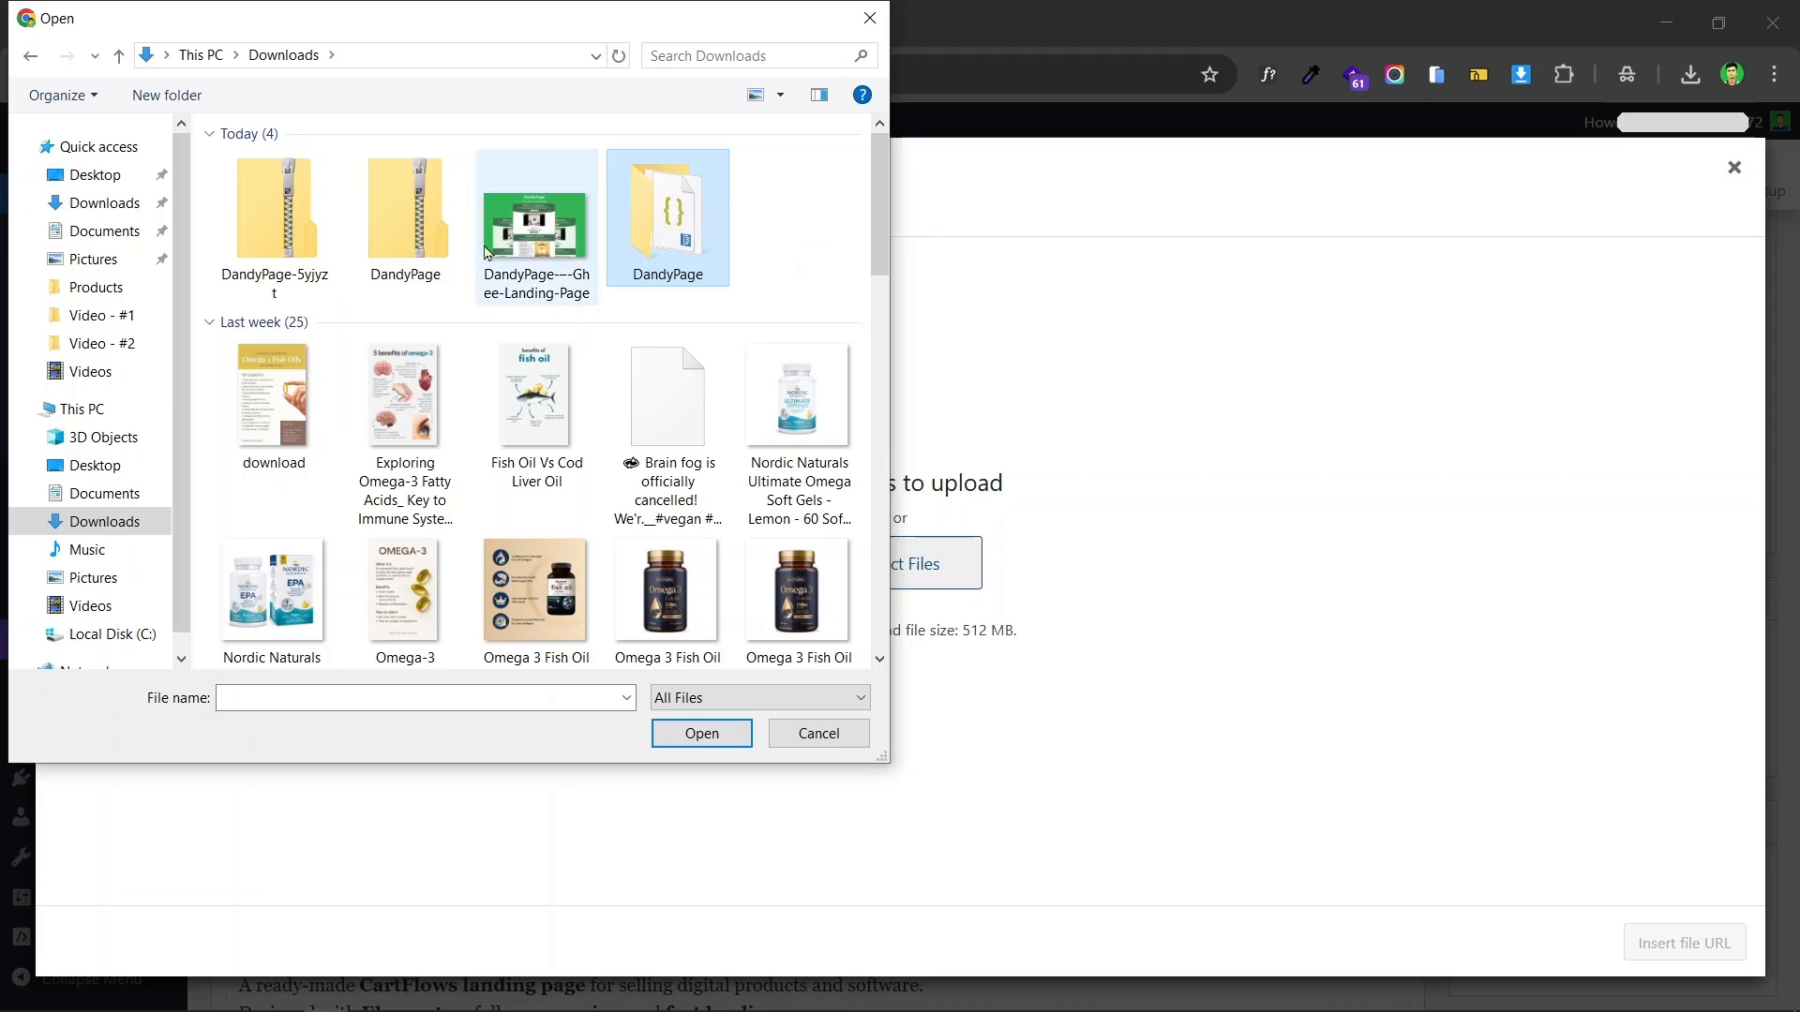
pyautogui.click(418, 244)
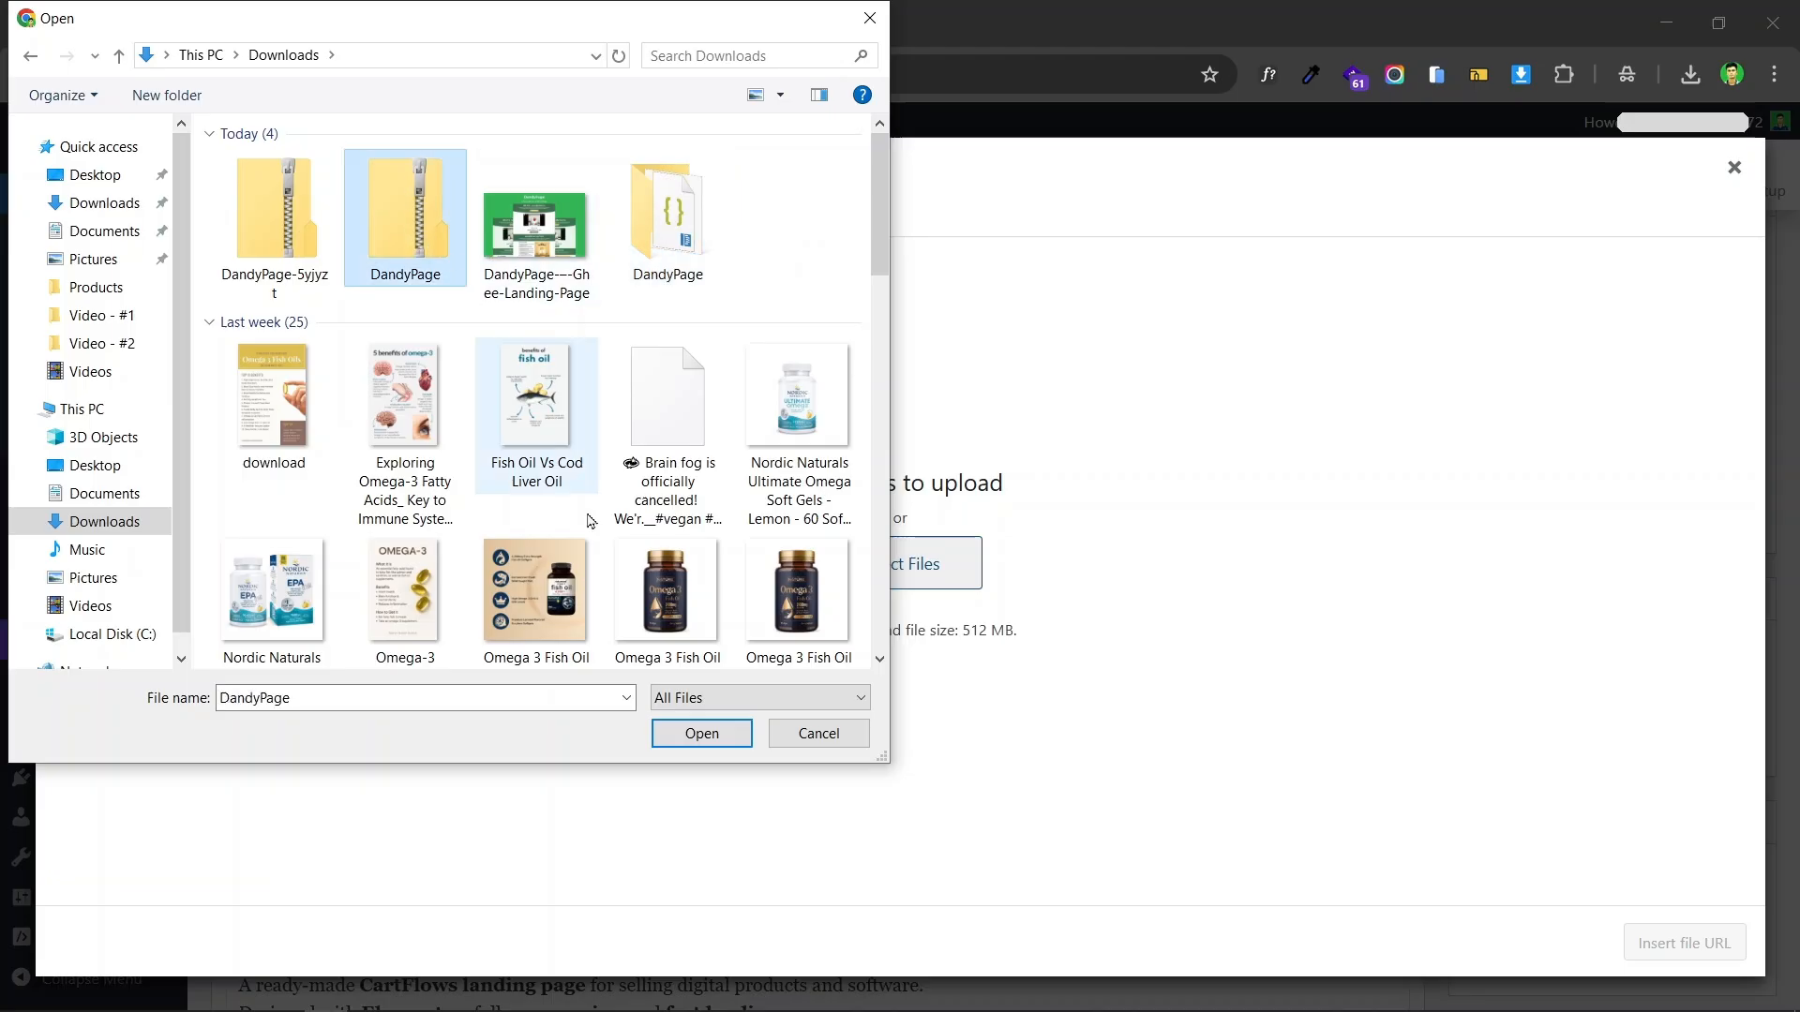
pyautogui.click(724, 736)
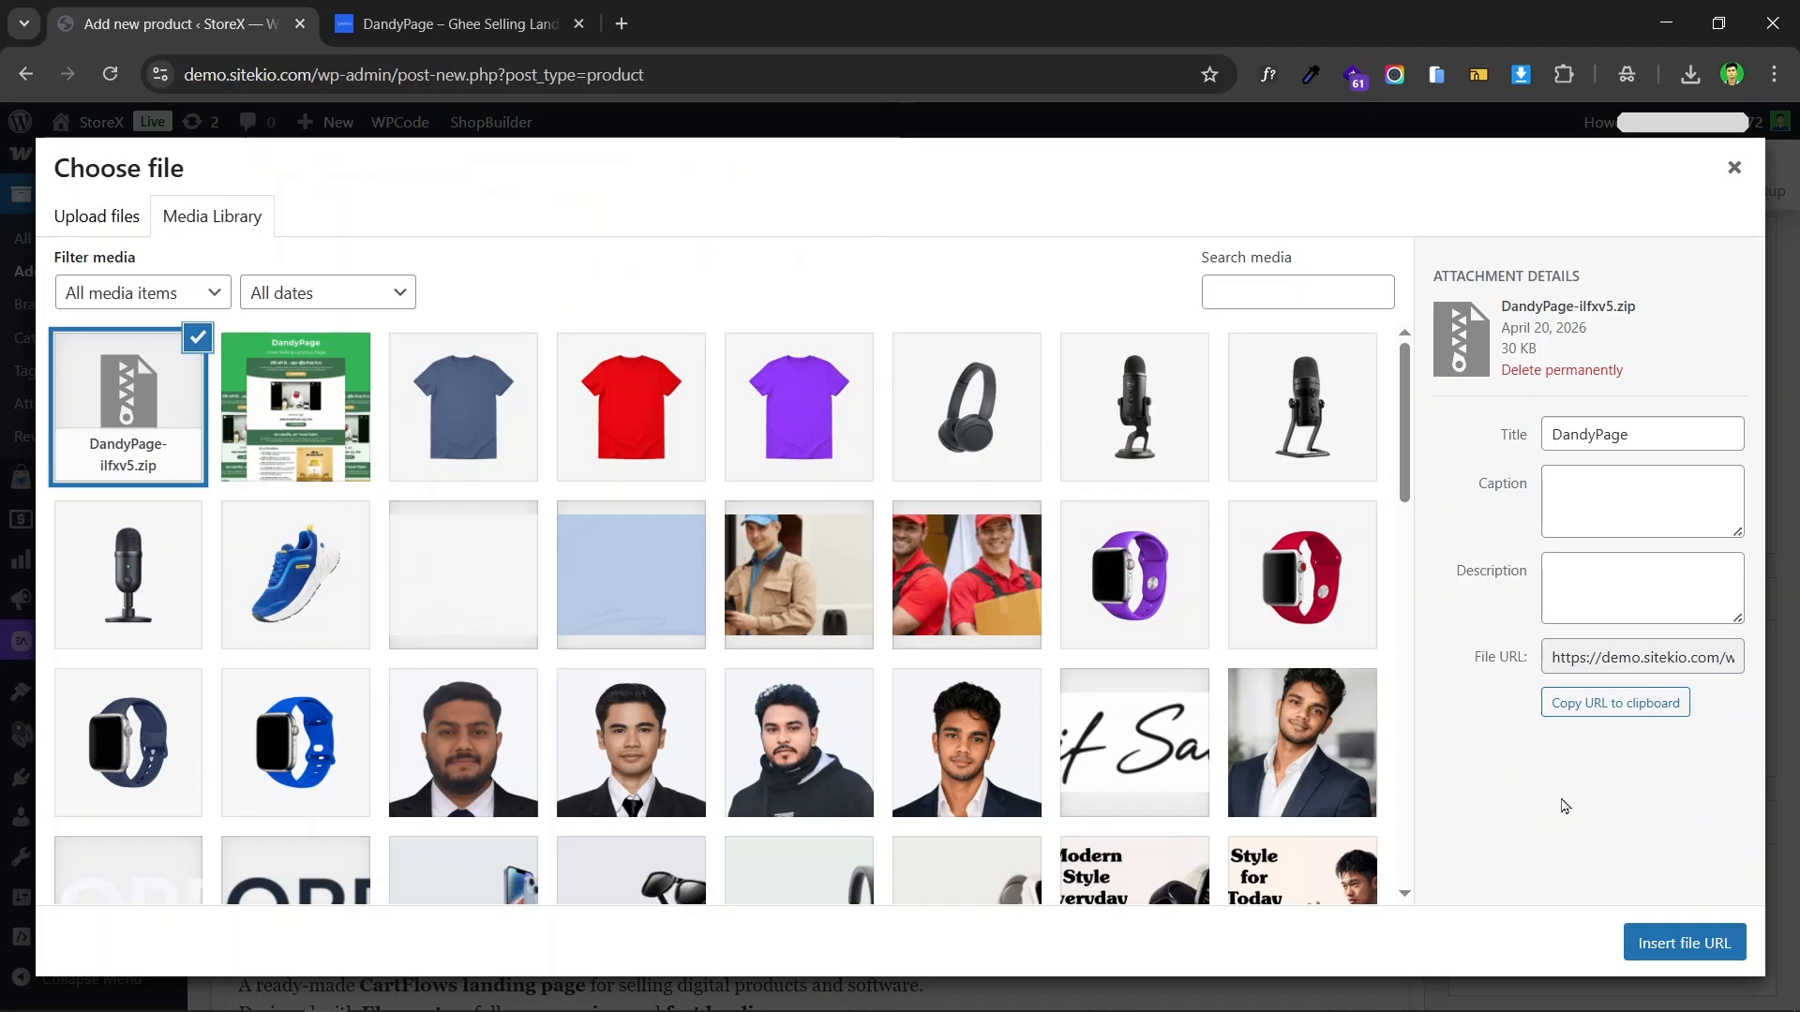
pyautogui.click(1683, 943)
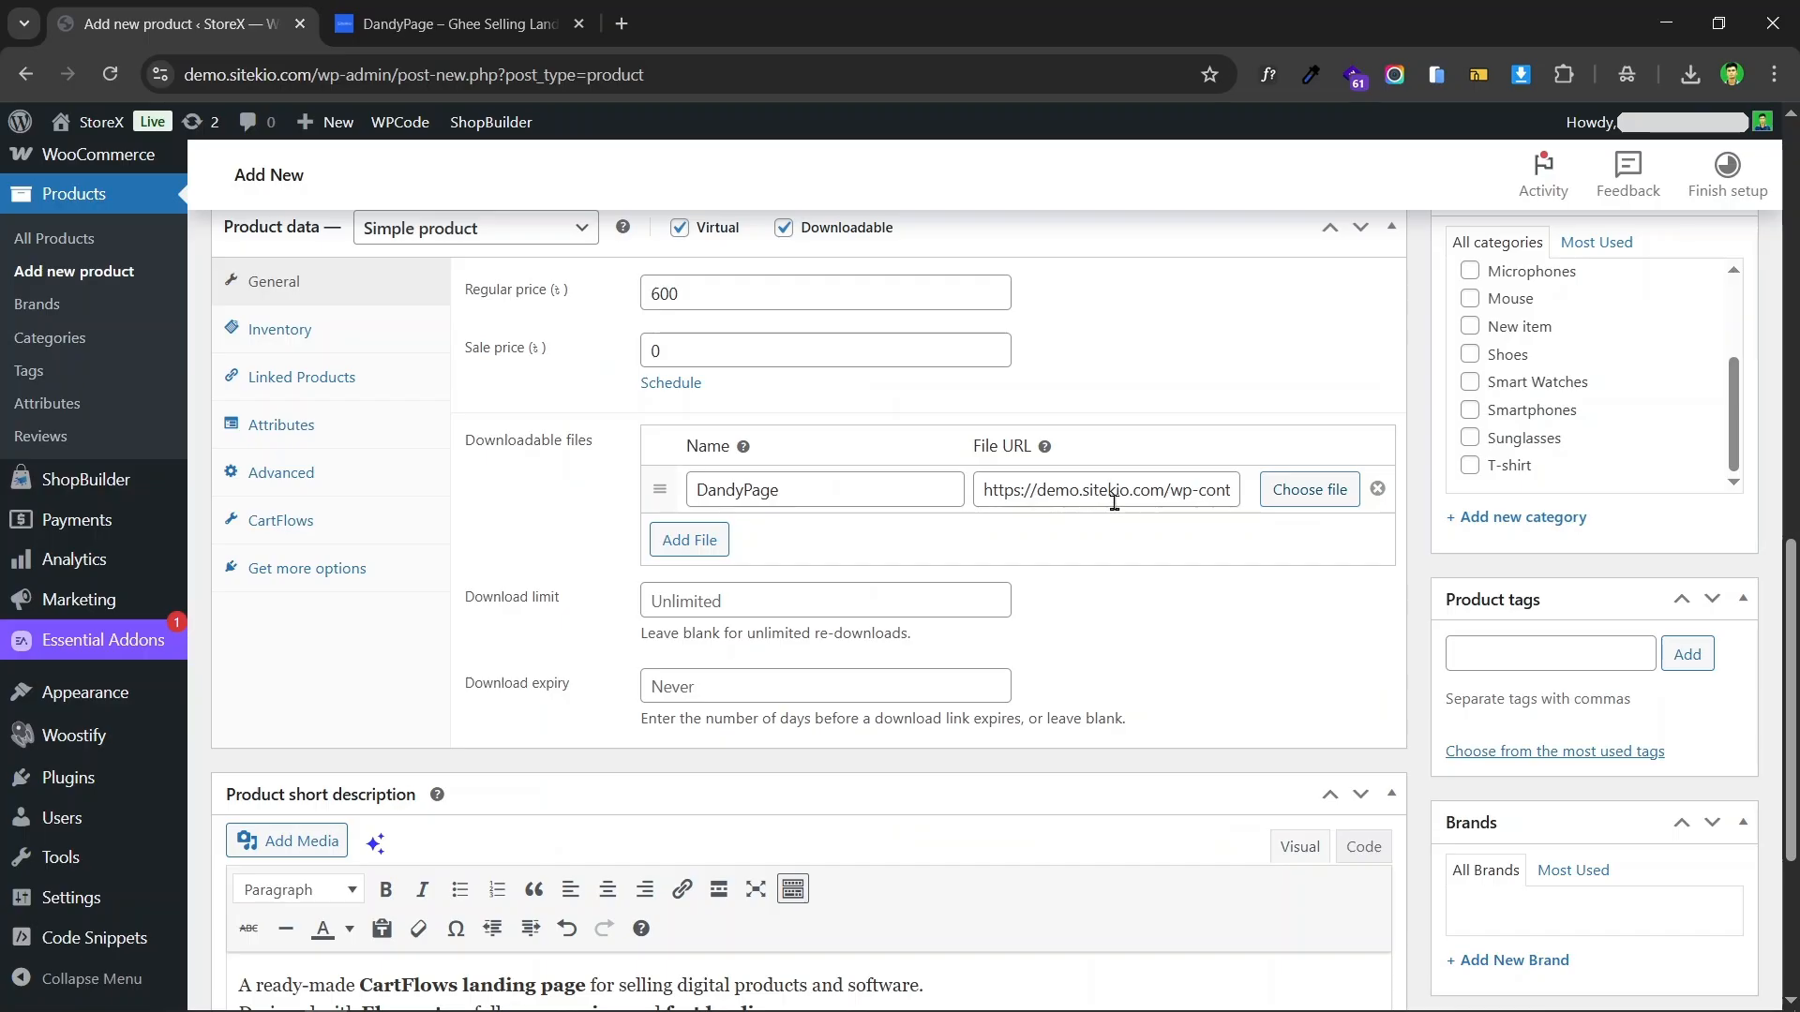
# Step: Set the product's download limit to 5
pyautogui.scroll(-3, 514, 399)
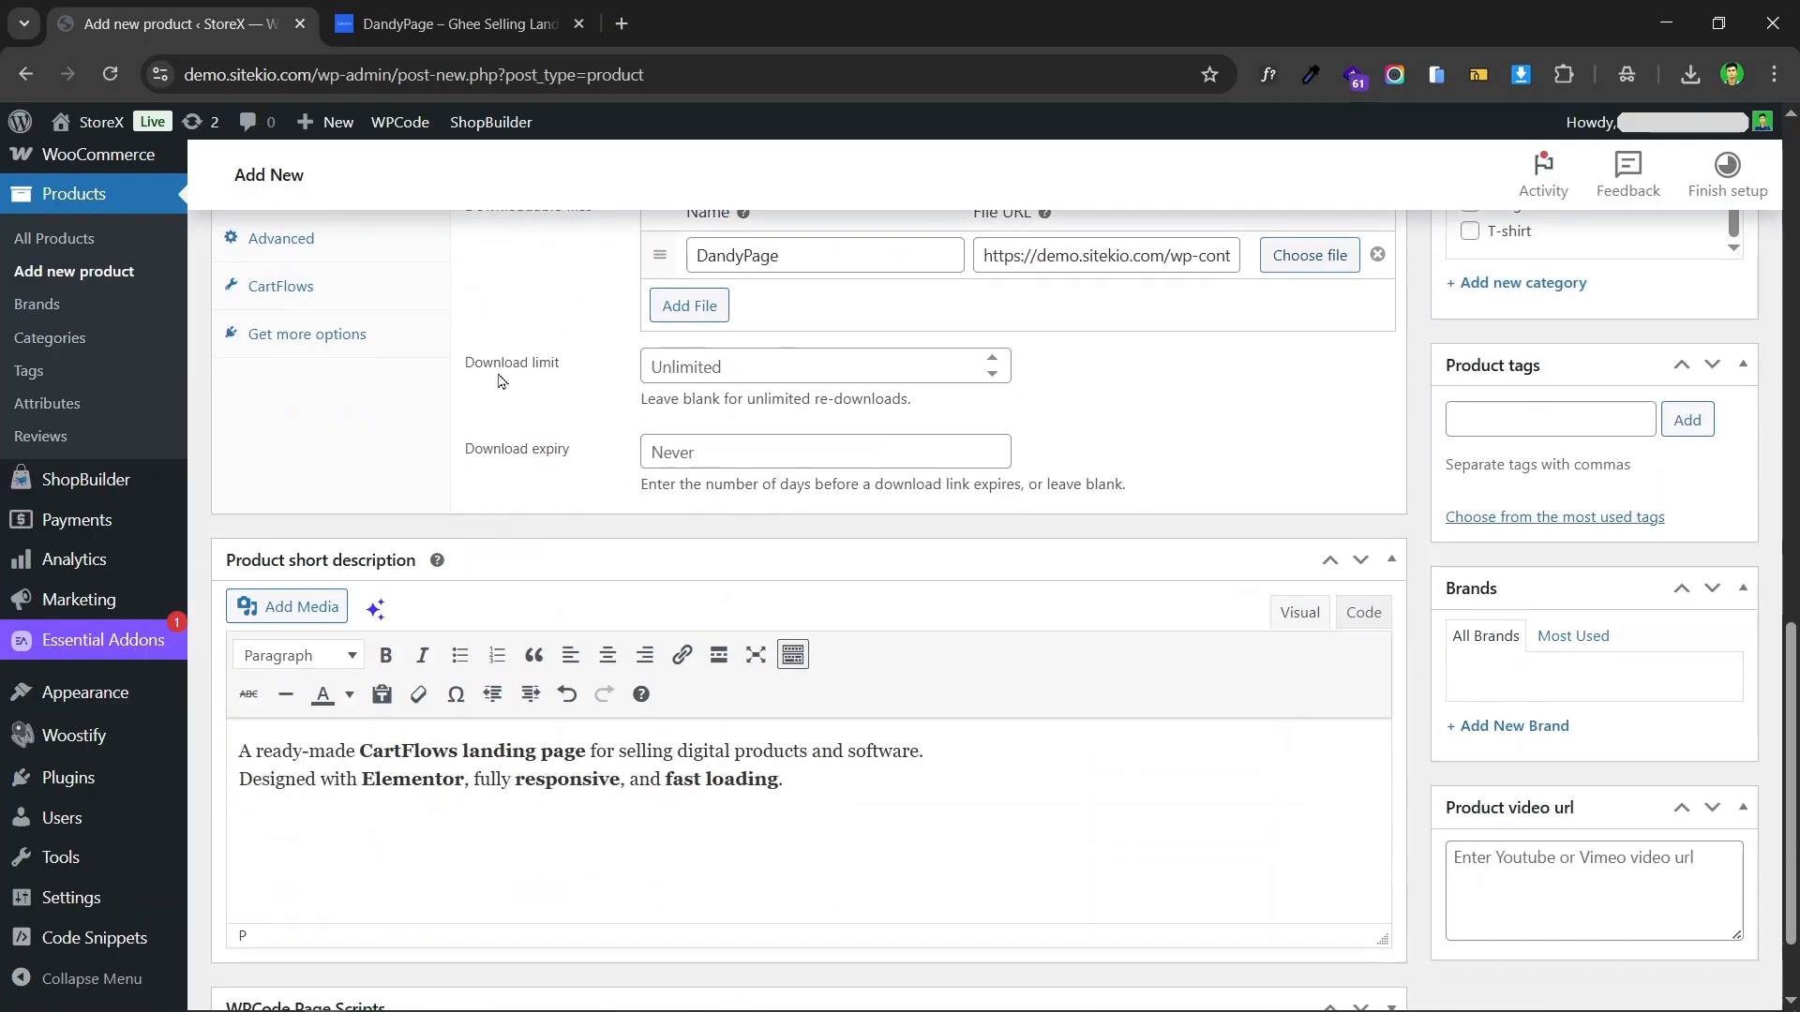
pyautogui.click(819, 365)
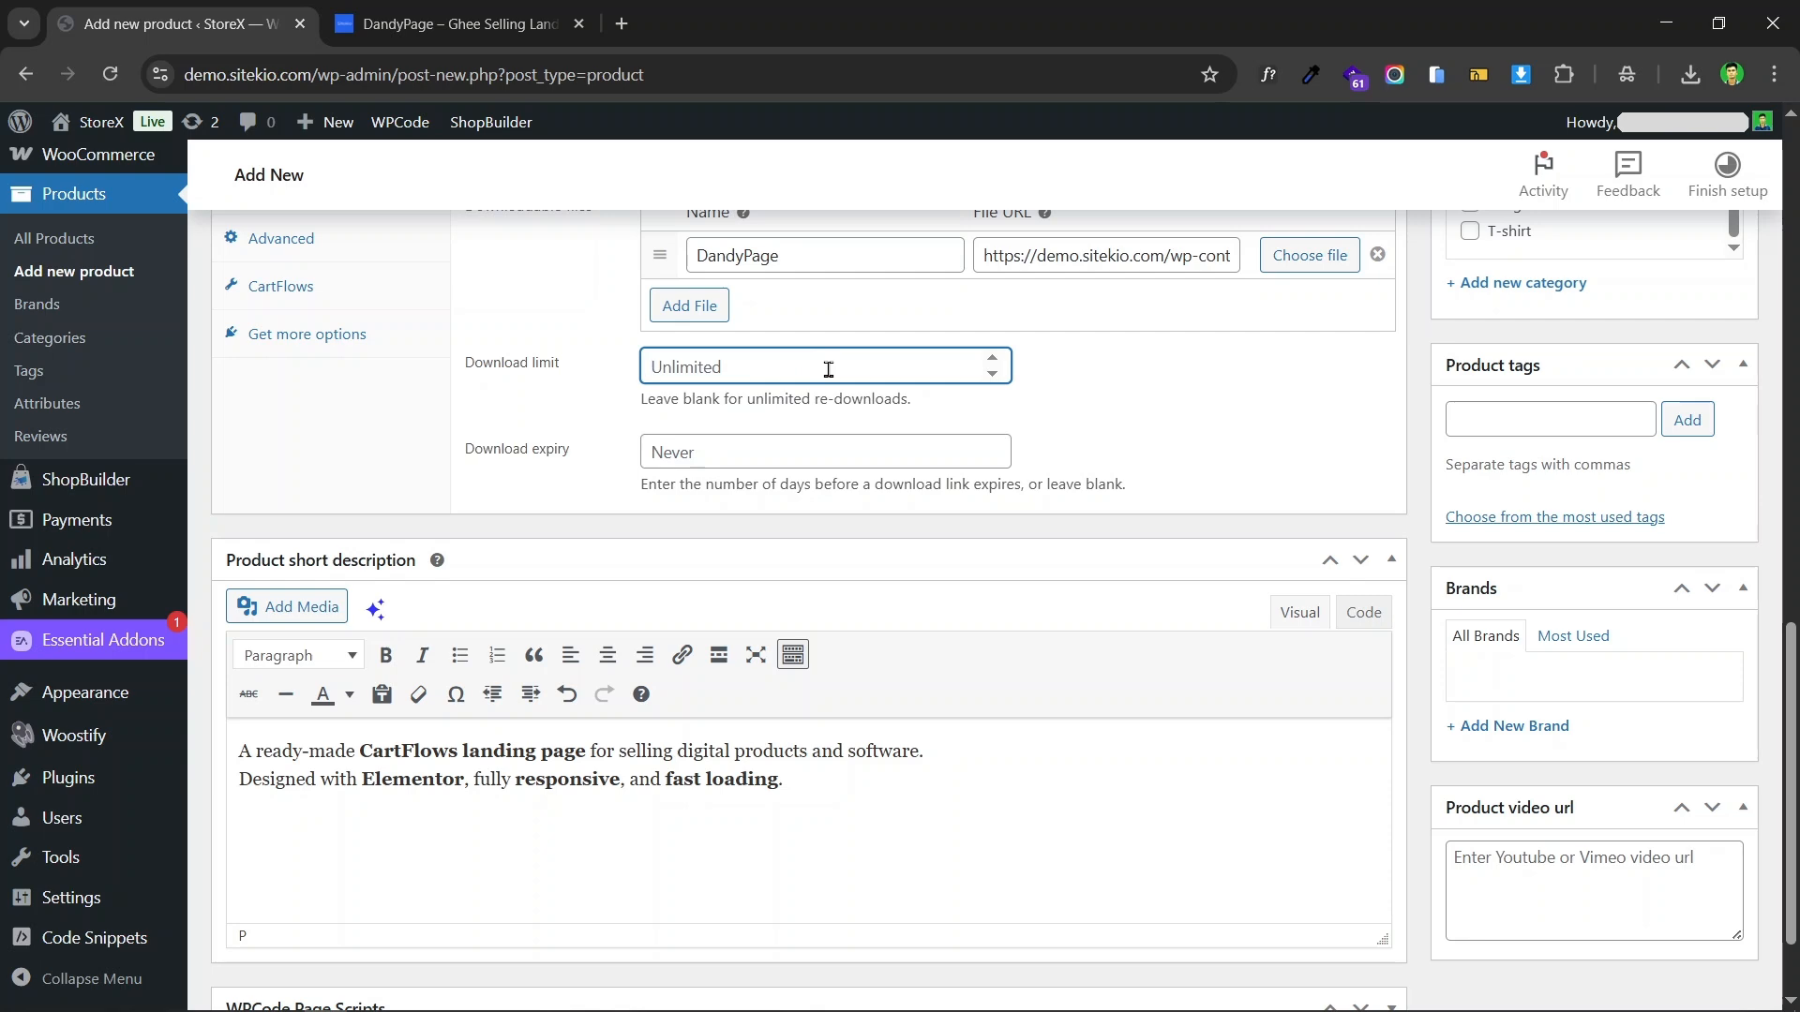
pyautogui.scroll(3, 918, 508)
pyautogui.scroll(-2, 1156, 498)
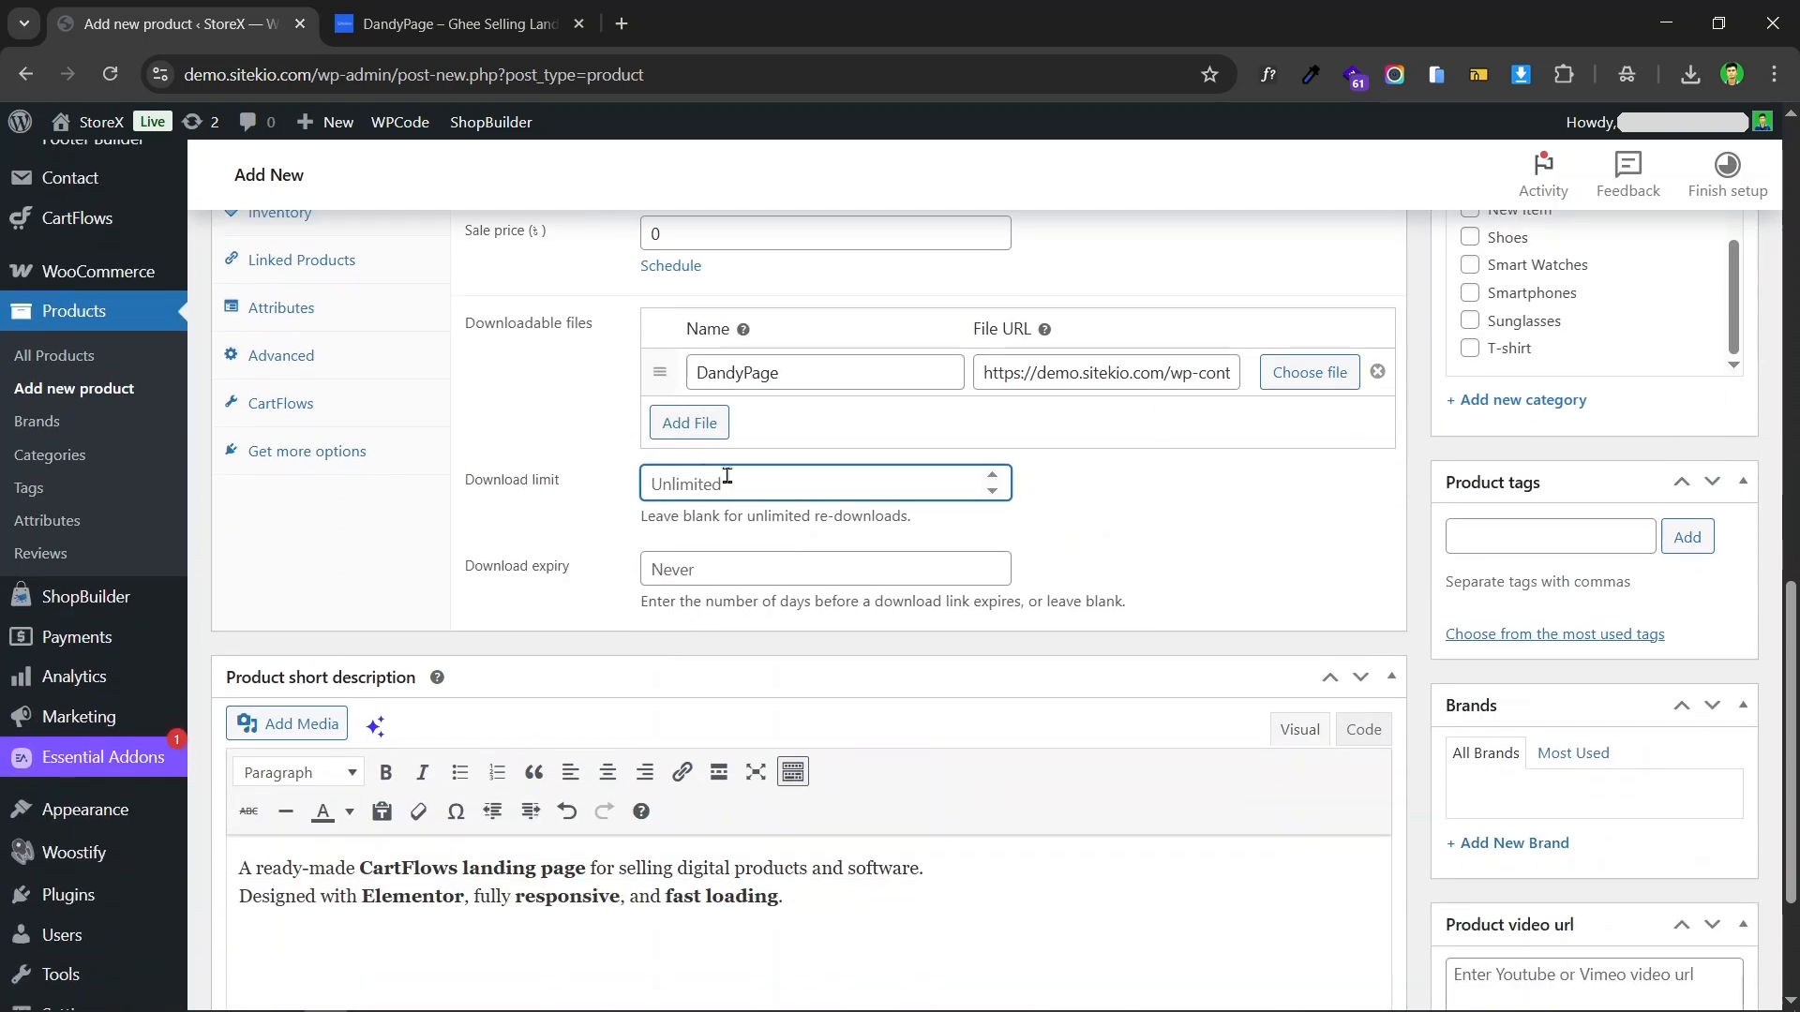
pyautogui.write('5')
pyautogui.click(1139, 490)
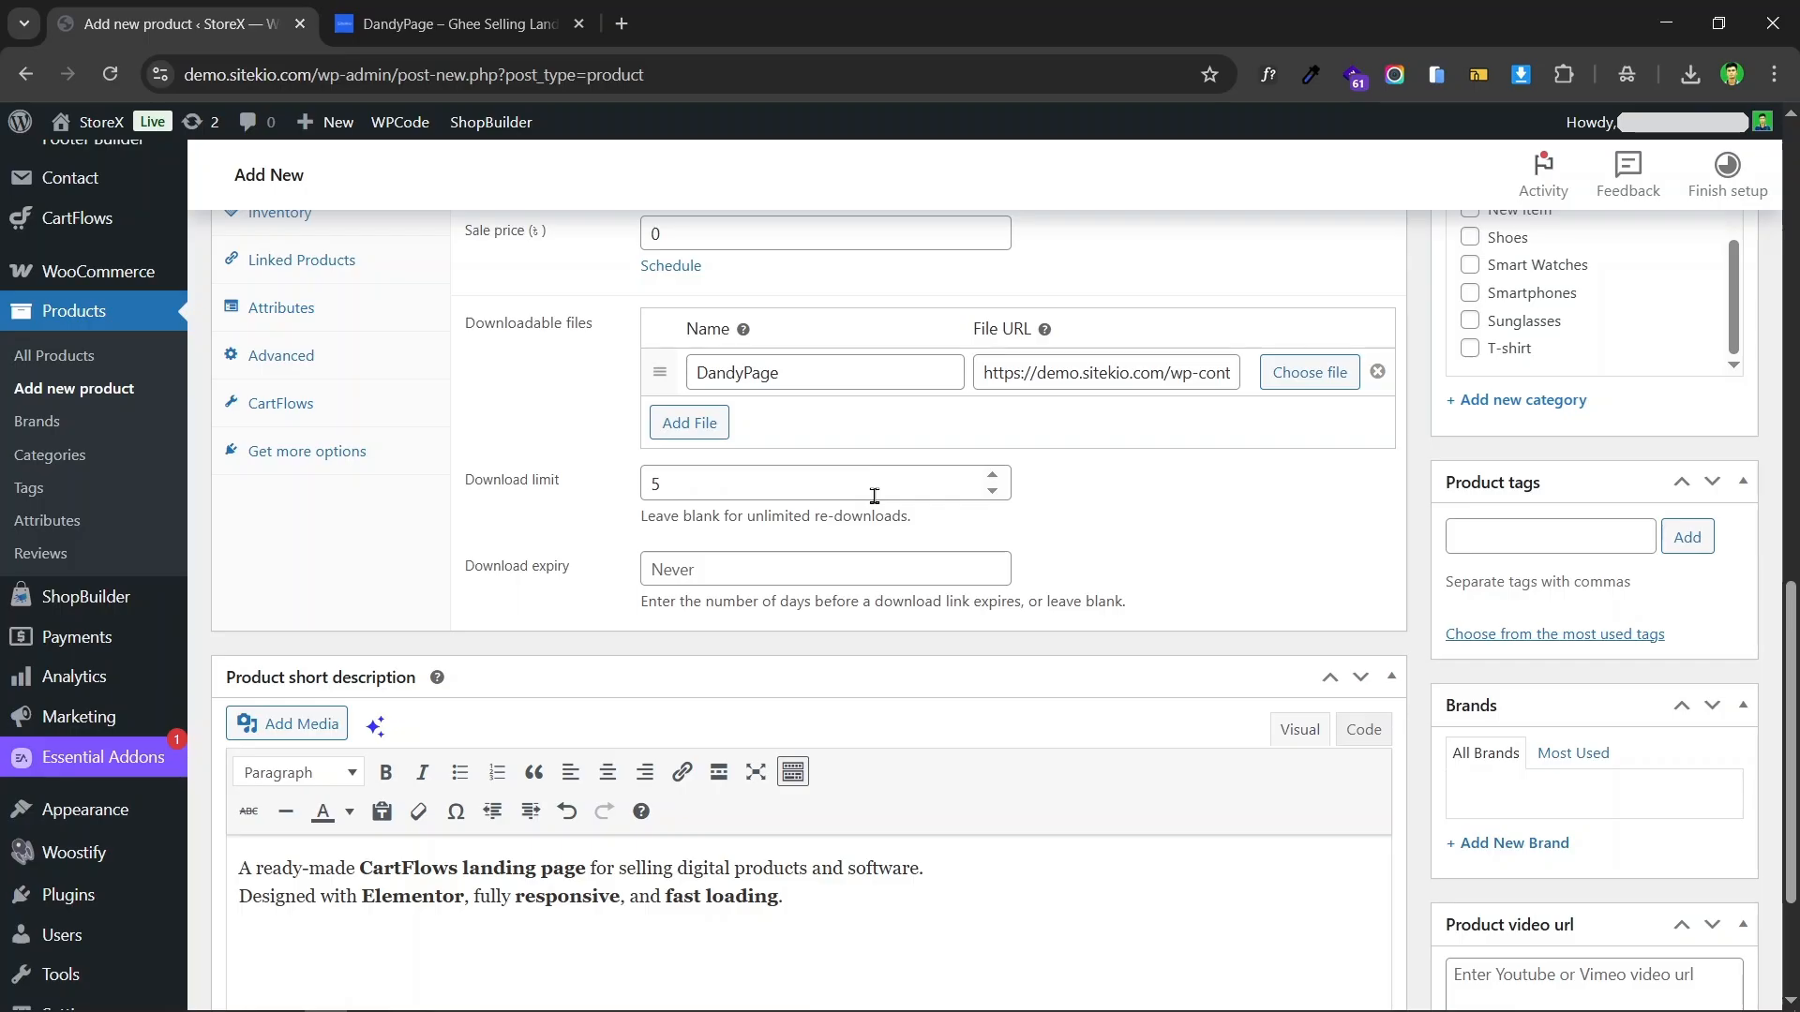
# Step: Set the product's download limit to 2 and its download expiry to 30 days
pyautogui.doubleClick(833, 479)
pyautogui.press('BackSpace')
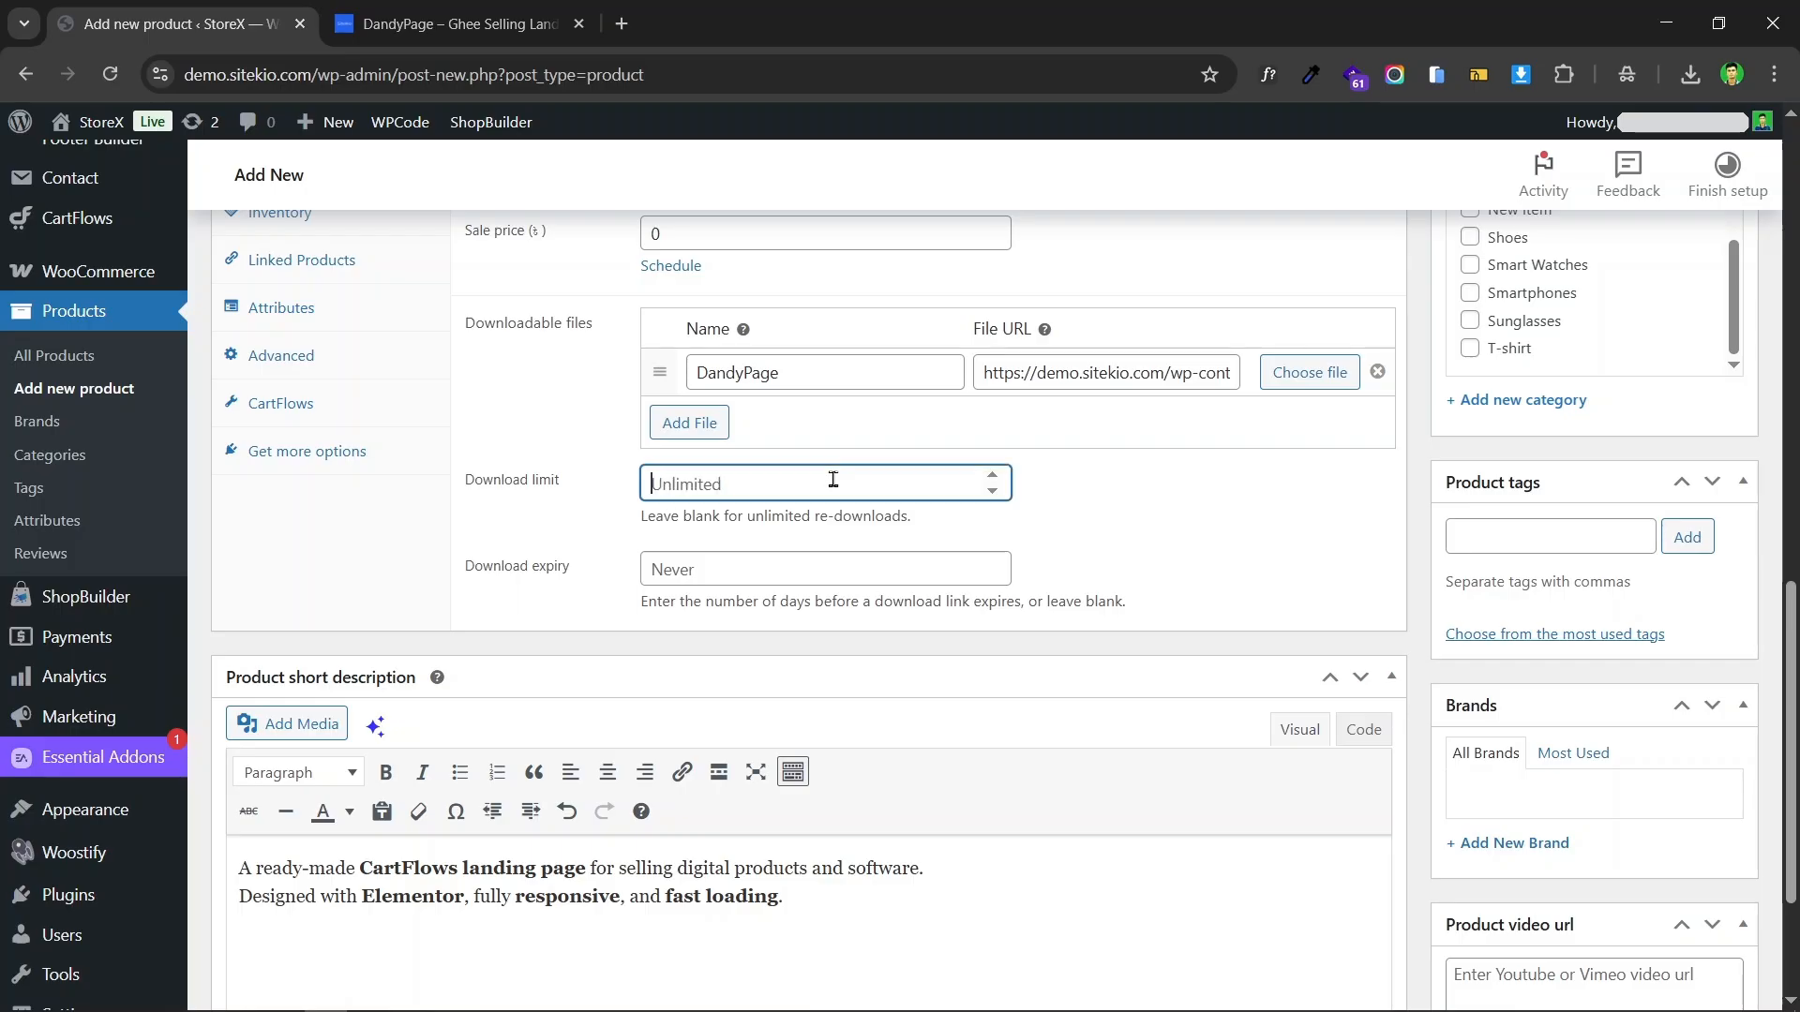
pyautogui.write('2')
pyautogui.scroll(-1, 1197, 538)
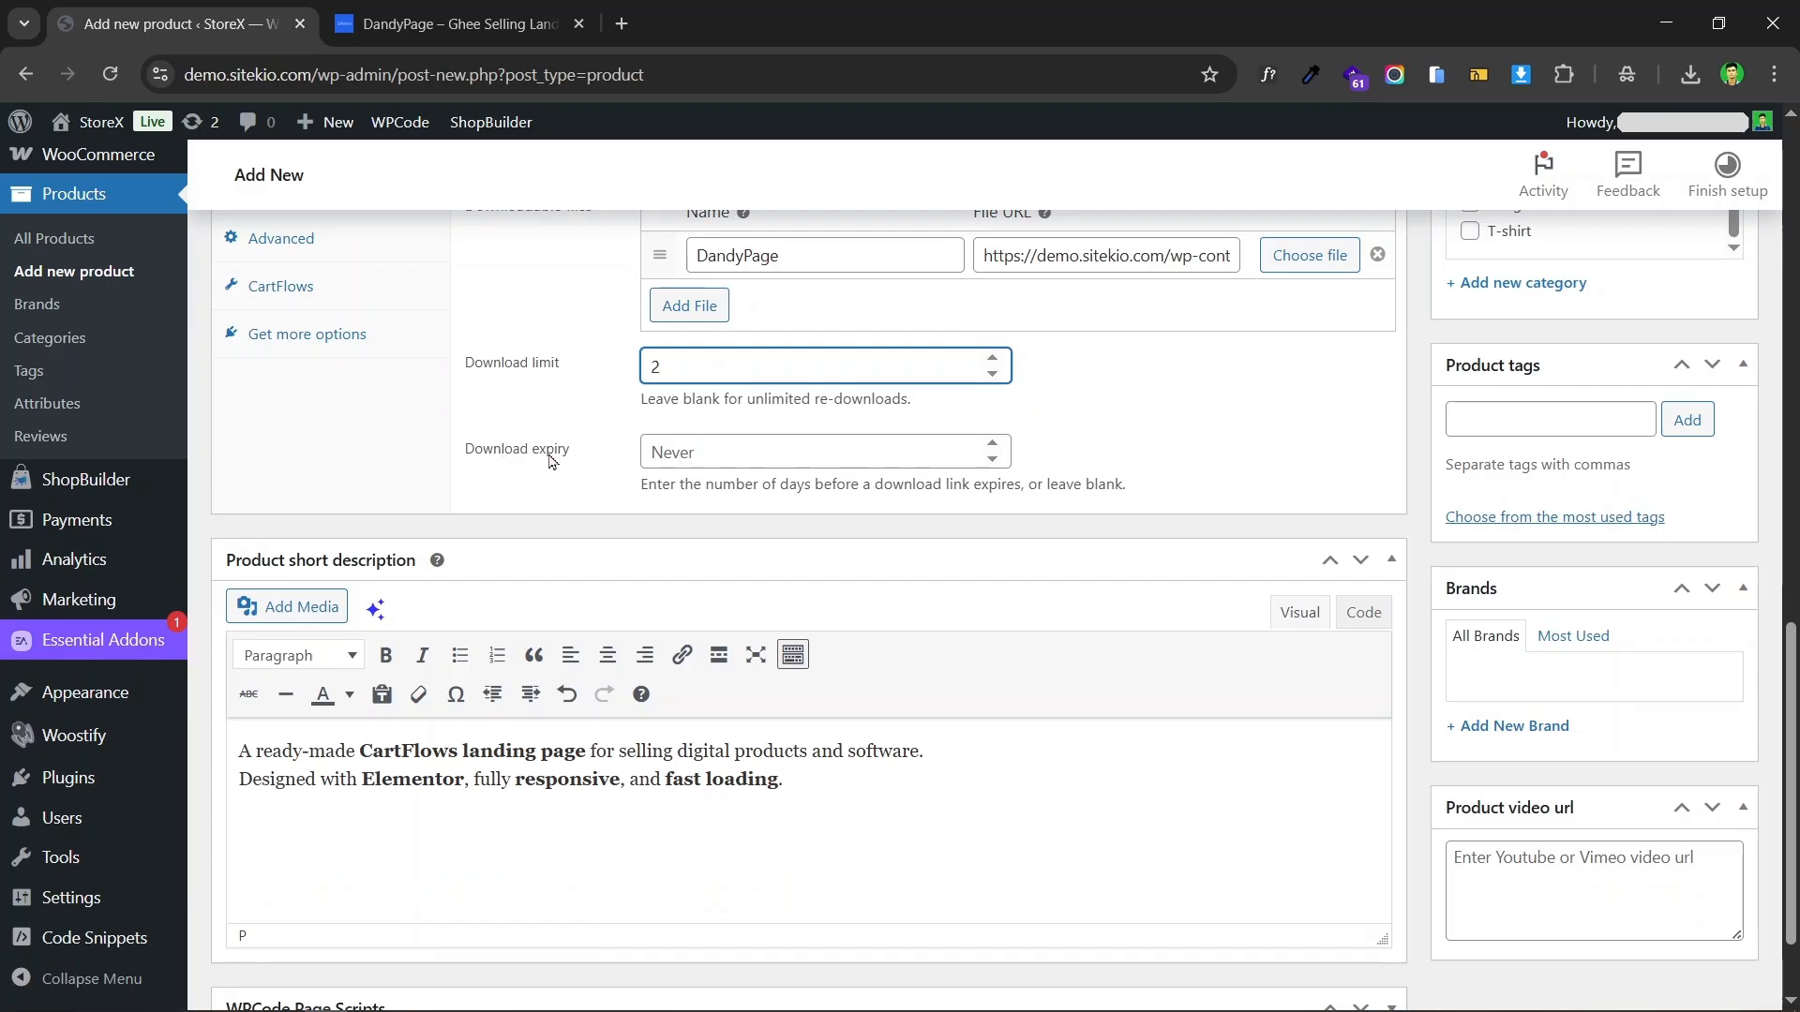
pyautogui.click(849, 457)
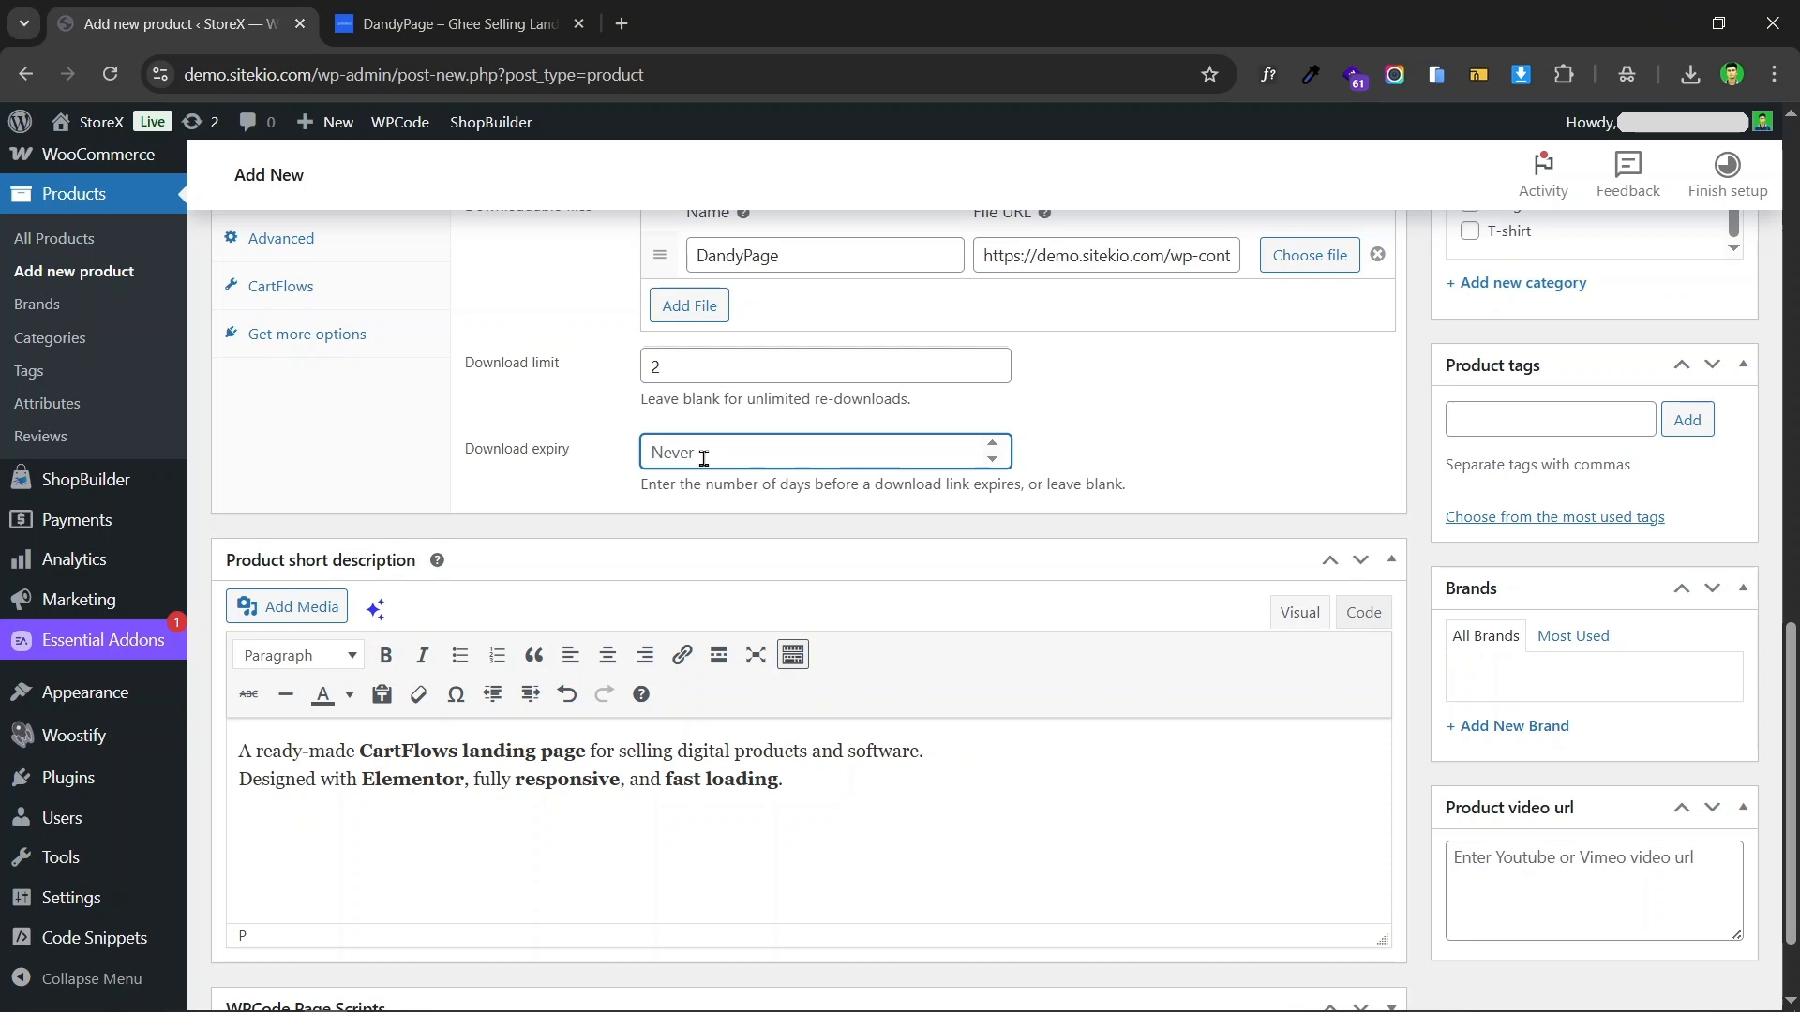
pyautogui.write('30')
pyautogui.click(1104, 464)
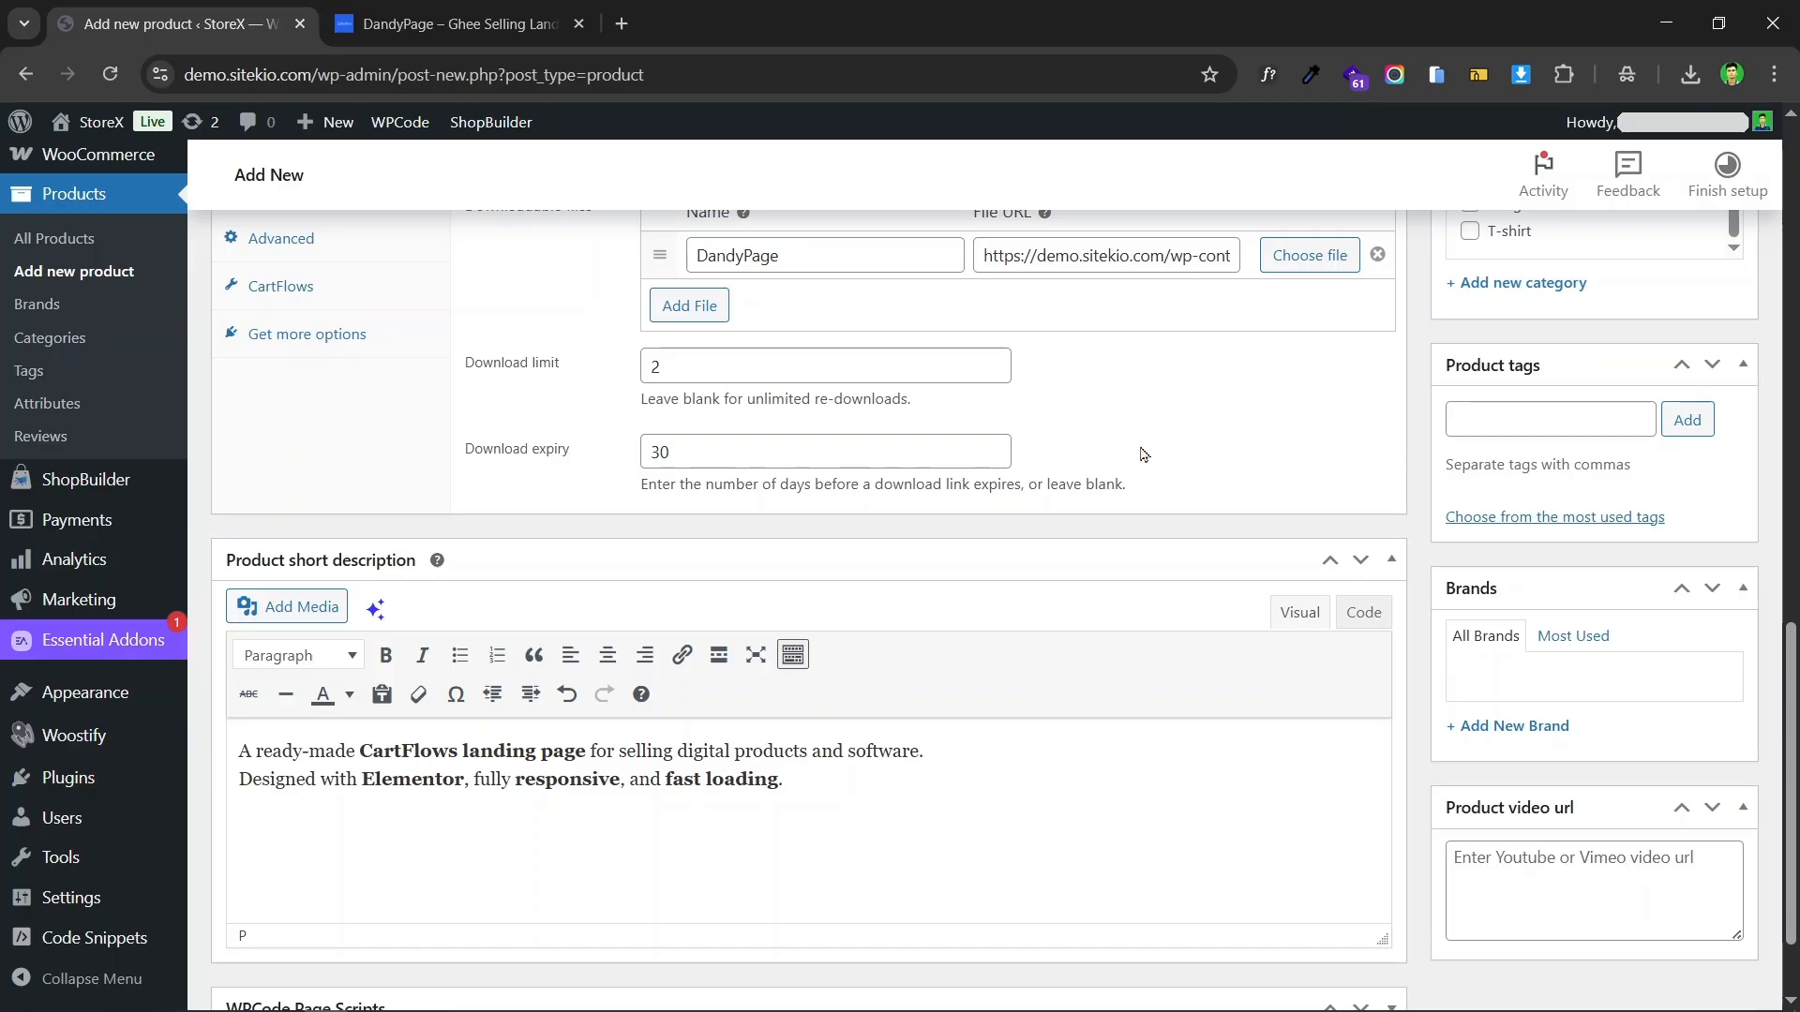
# Step: Set the product's download expiry to 1 day
pyautogui.doubleClick(767, 453)
pyautogui.press('BackSpace')
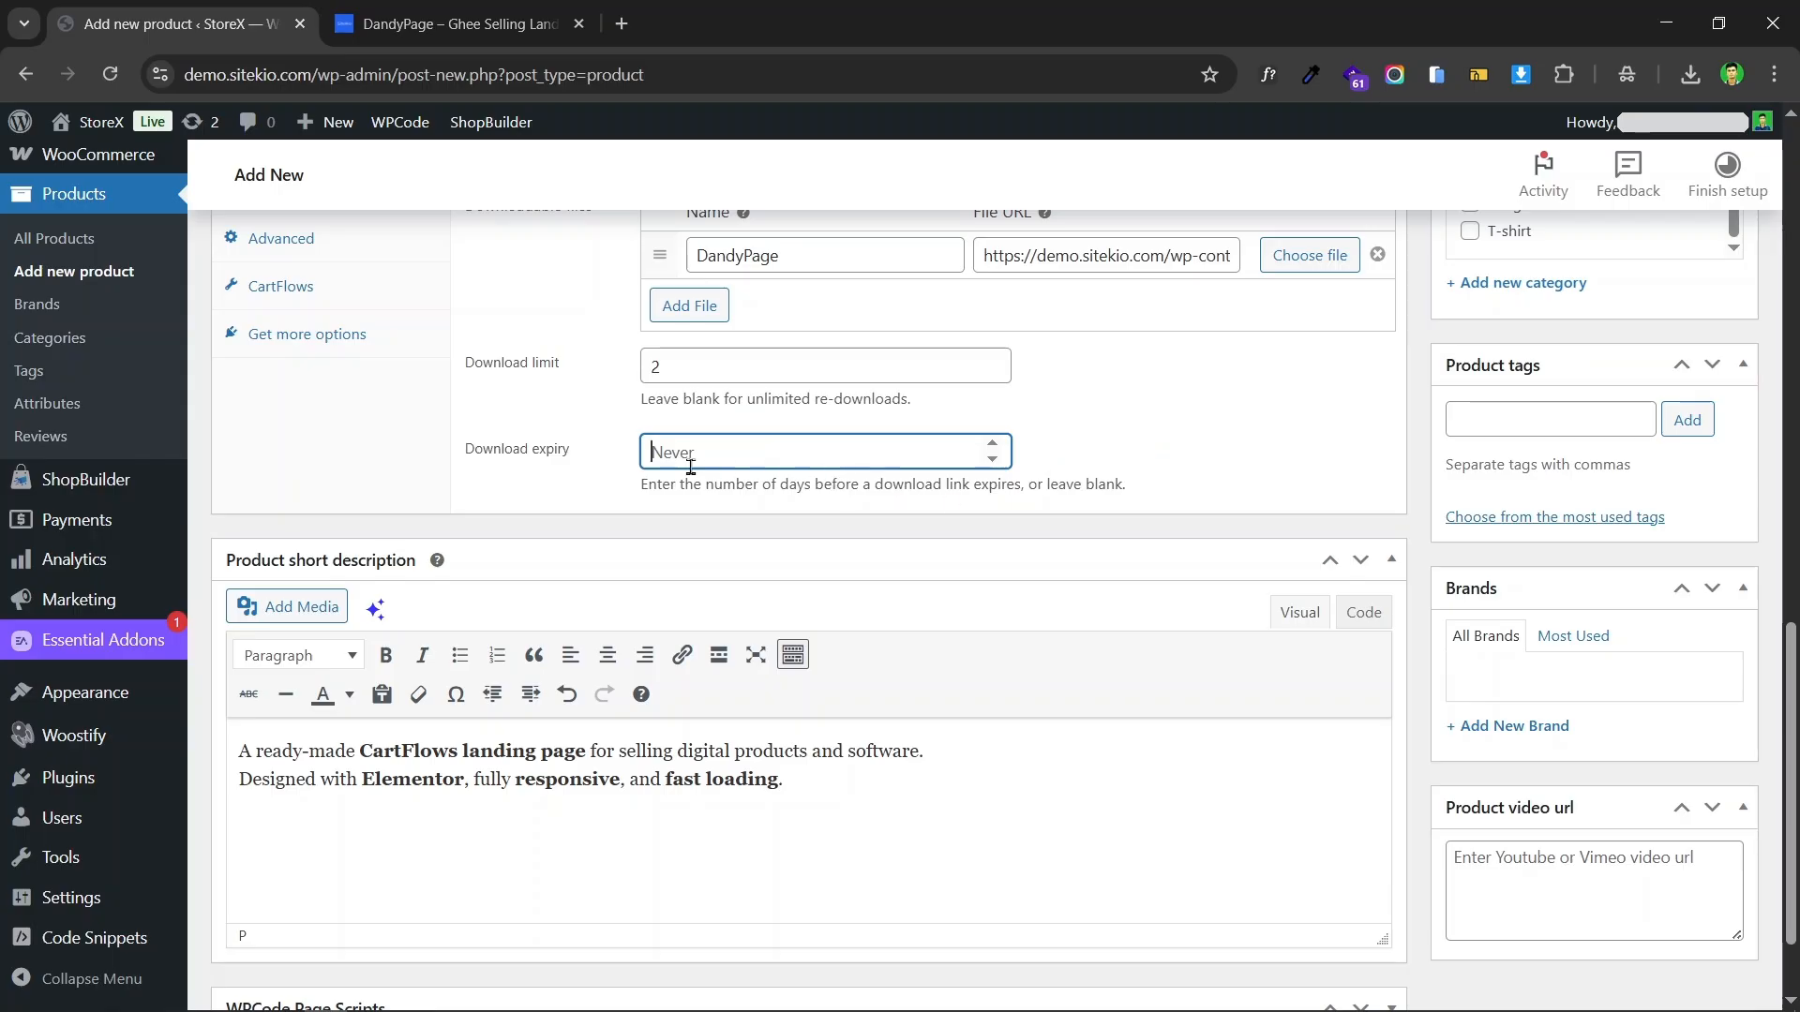
pyautogui.write('1')
# Step: Limit purchases of the product to 1 item per order in its inventory settings
pyautogui.scroll(4, 563, 464)
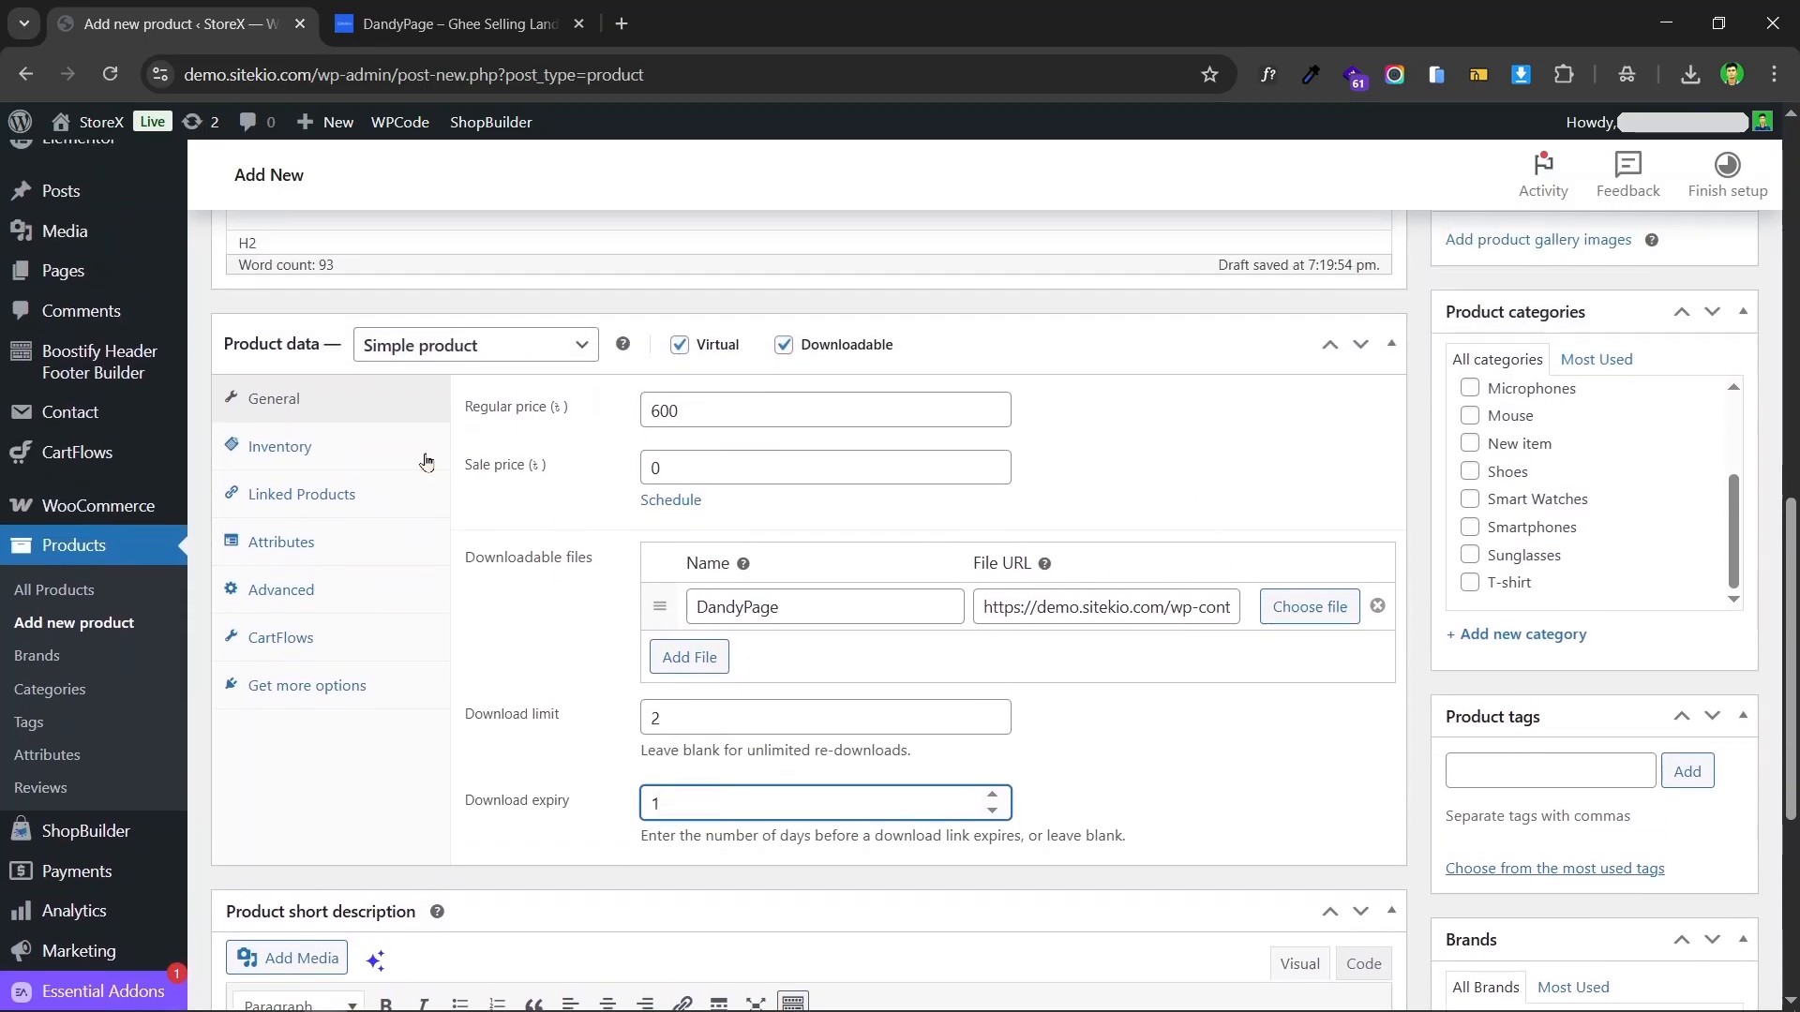
pyautogui.click(292, 449)
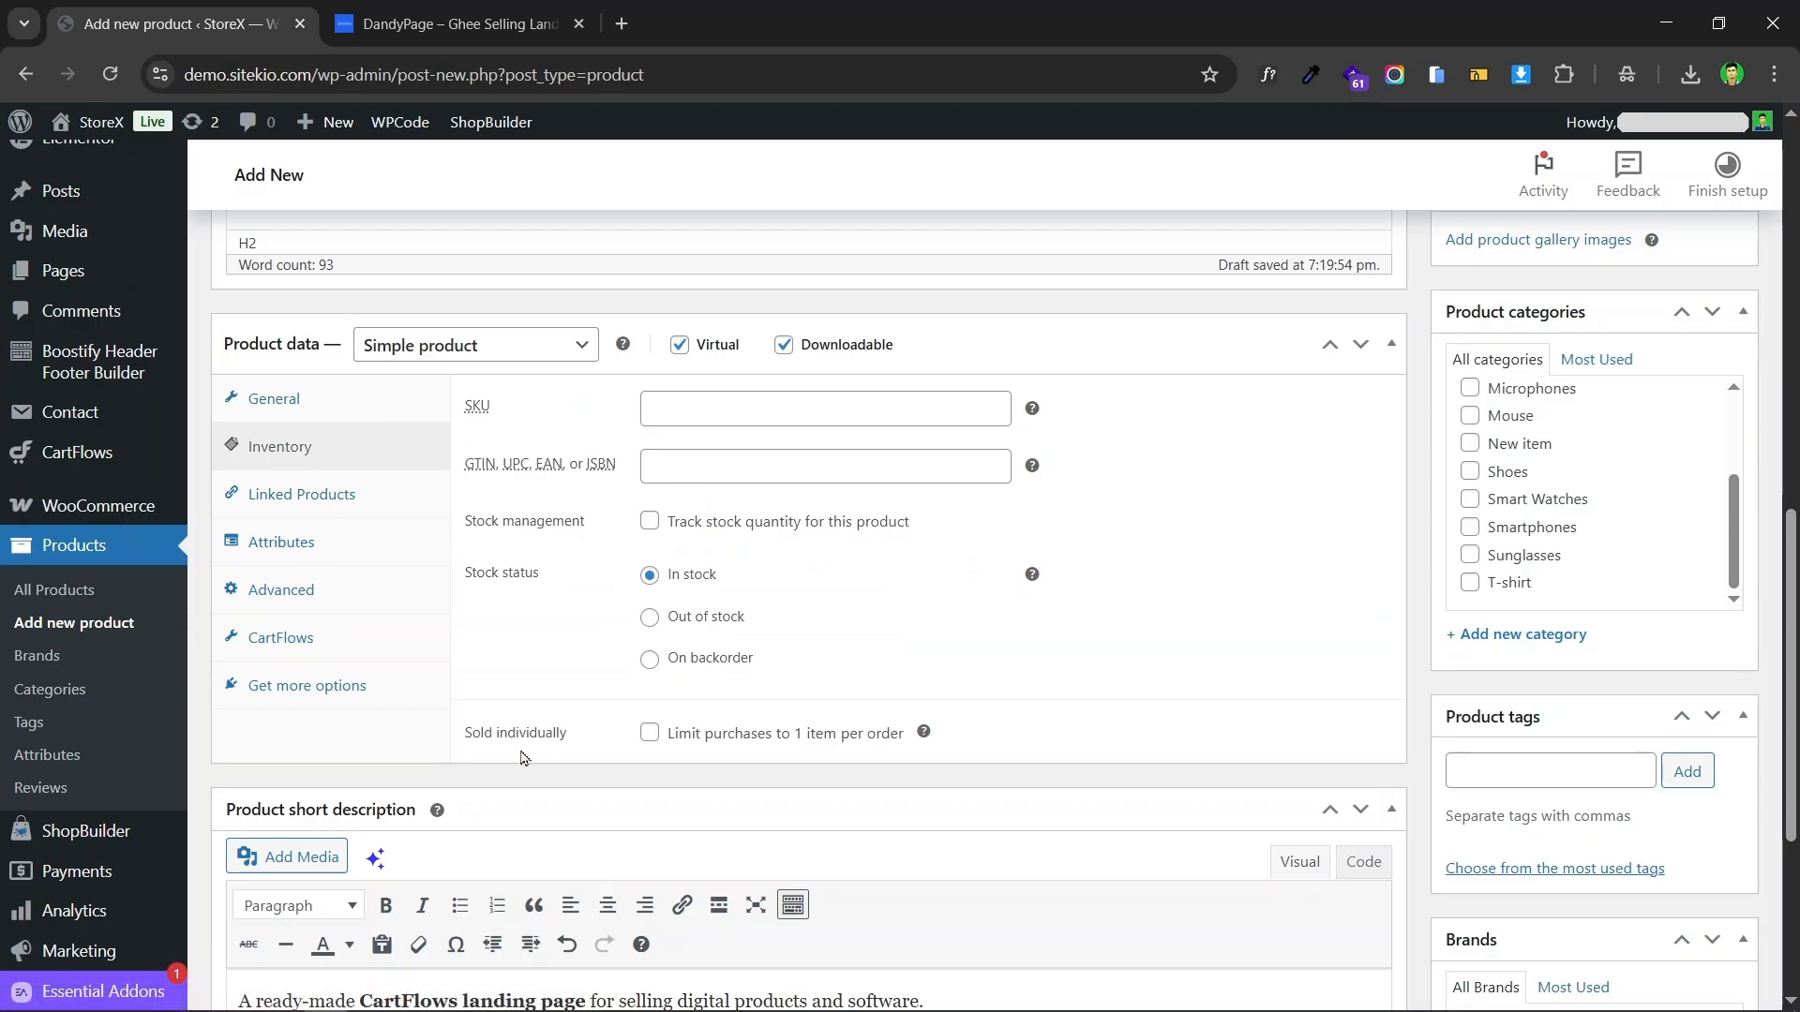
pyautogui.click(648, 733)
pyautogui.scroll(-2, 965, 703)
pyautogui.scroll(4, 806, 478)
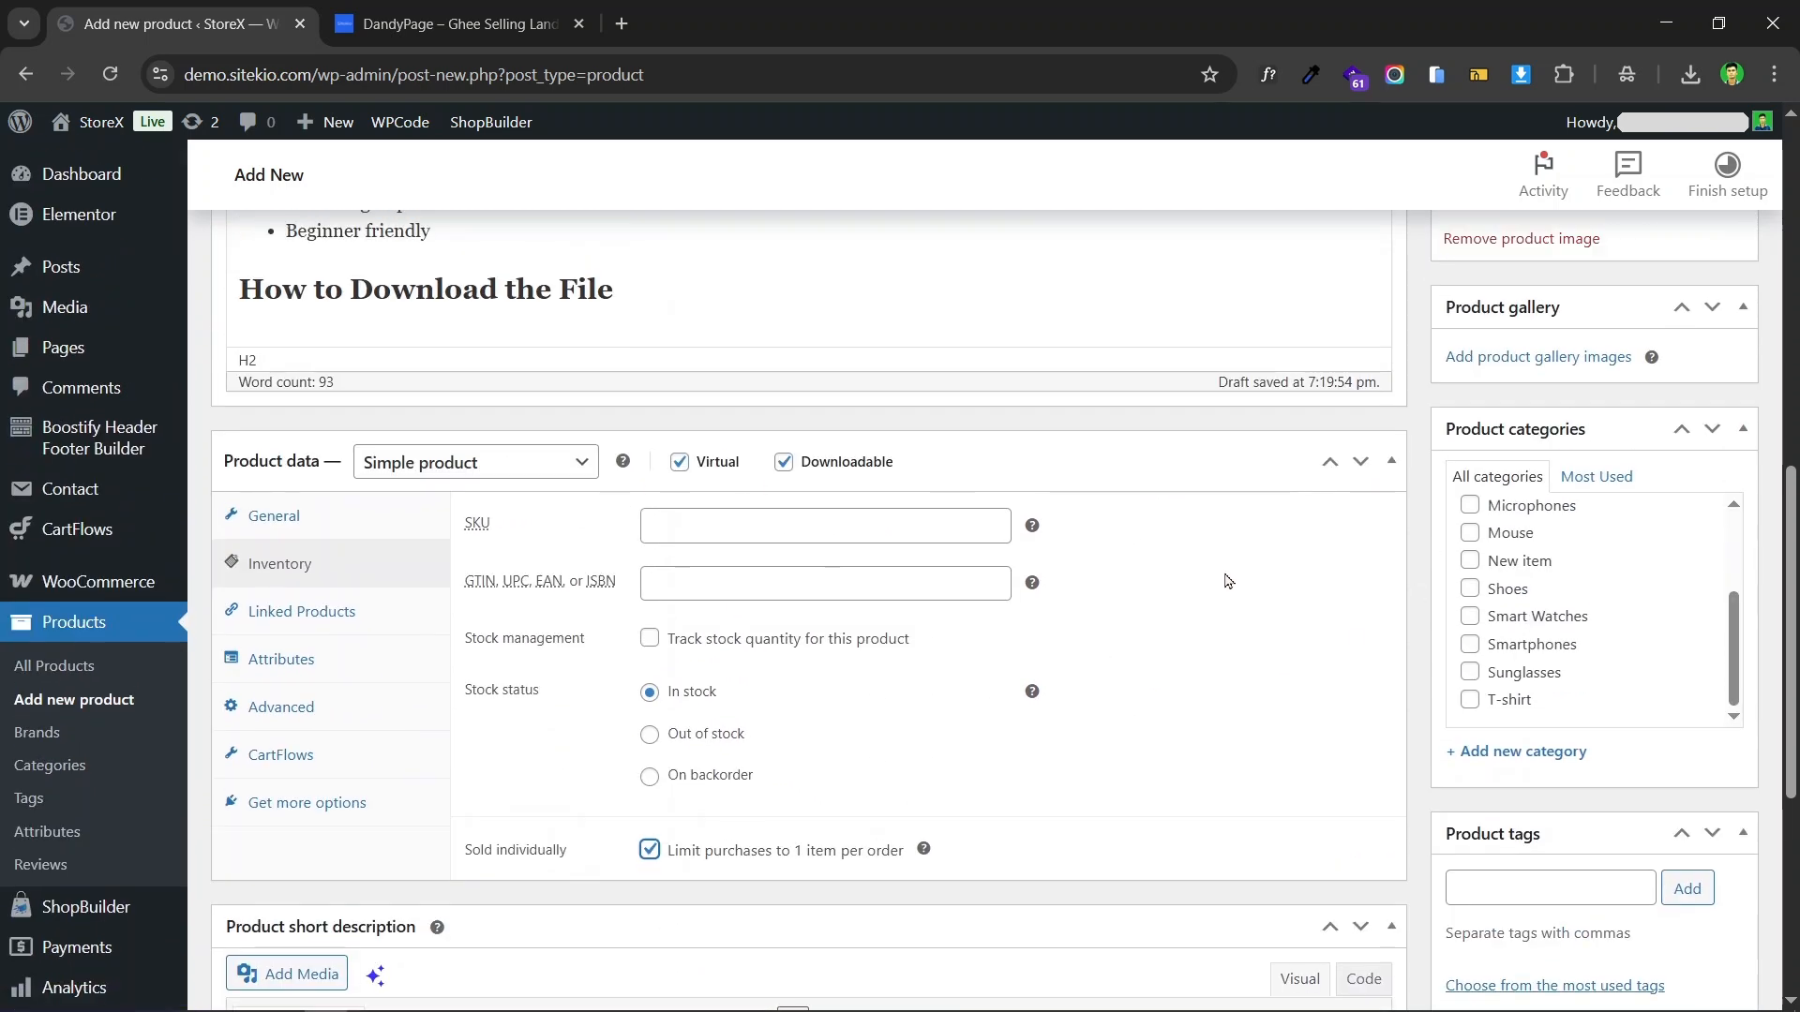
# Step: Review the product's inventory settings, full description, short description and product image before publishing
pyautogui.scroll(-2, 1226, 579)
pyautogui.scroll(2, 719, 483)
pyautogui.click(281, 515)
pyautogui.click(310, 566)
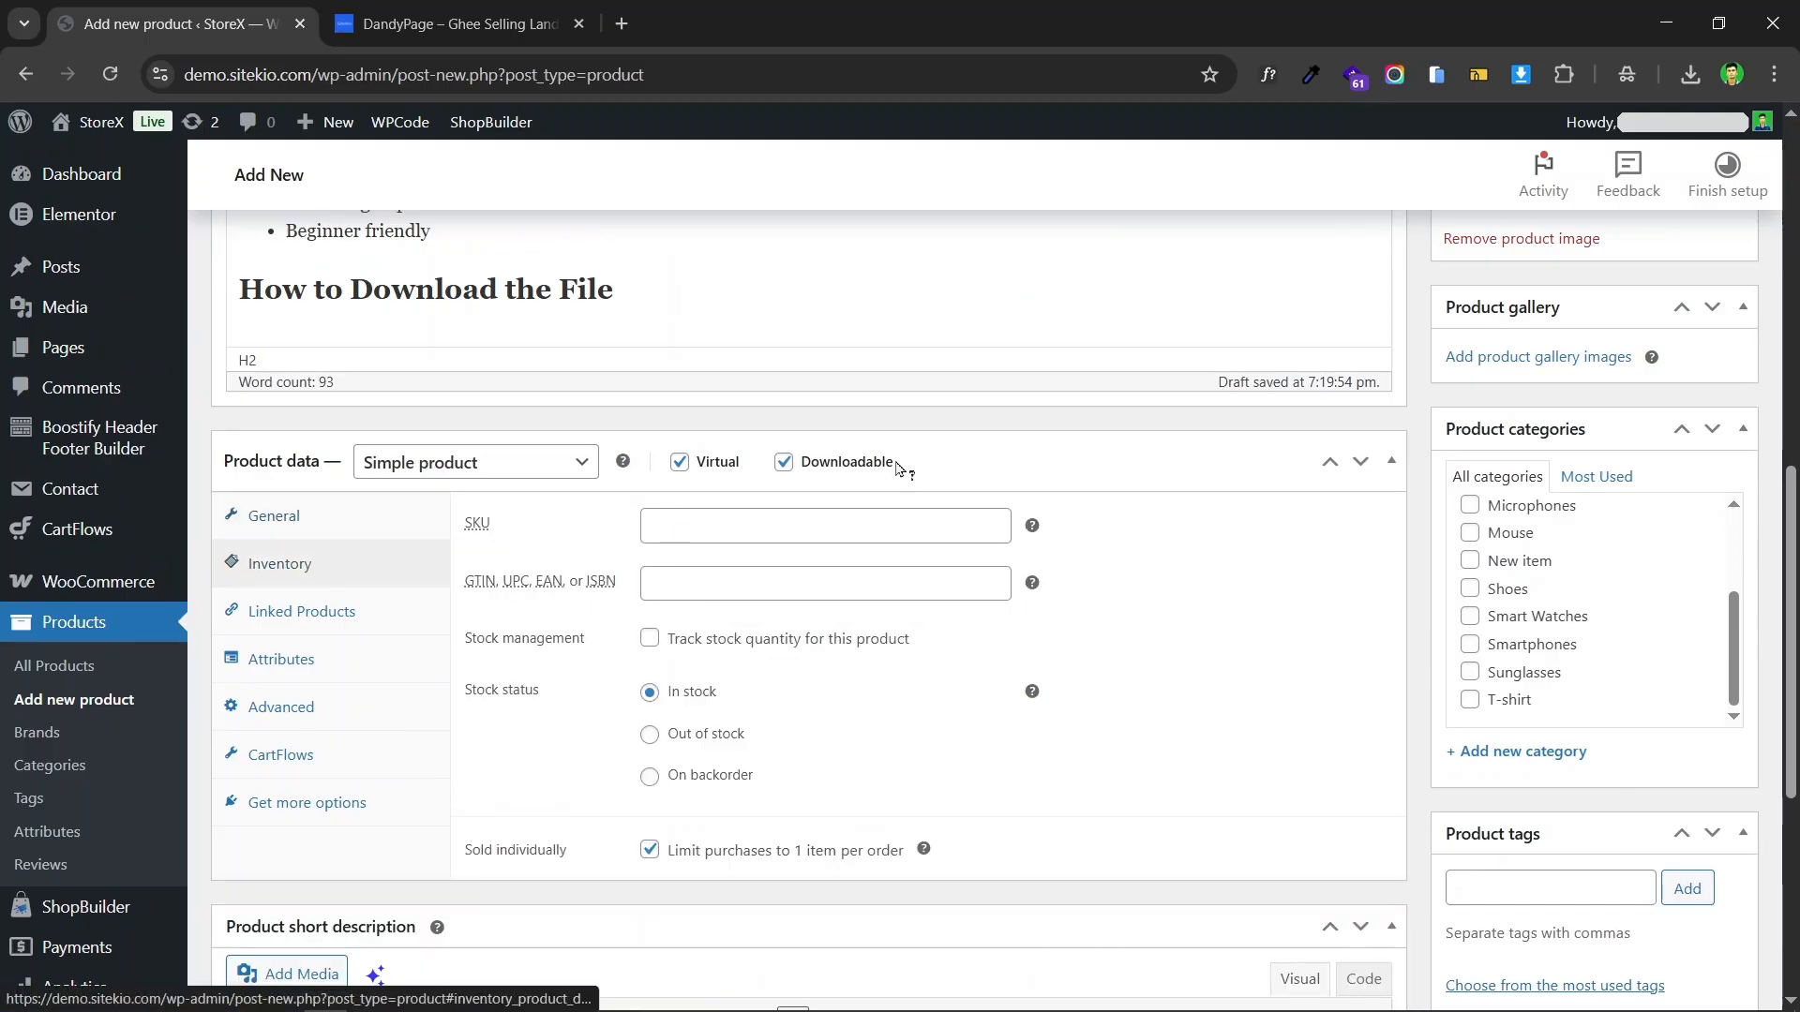
pyautogui.scroll(-2, 987, 450)
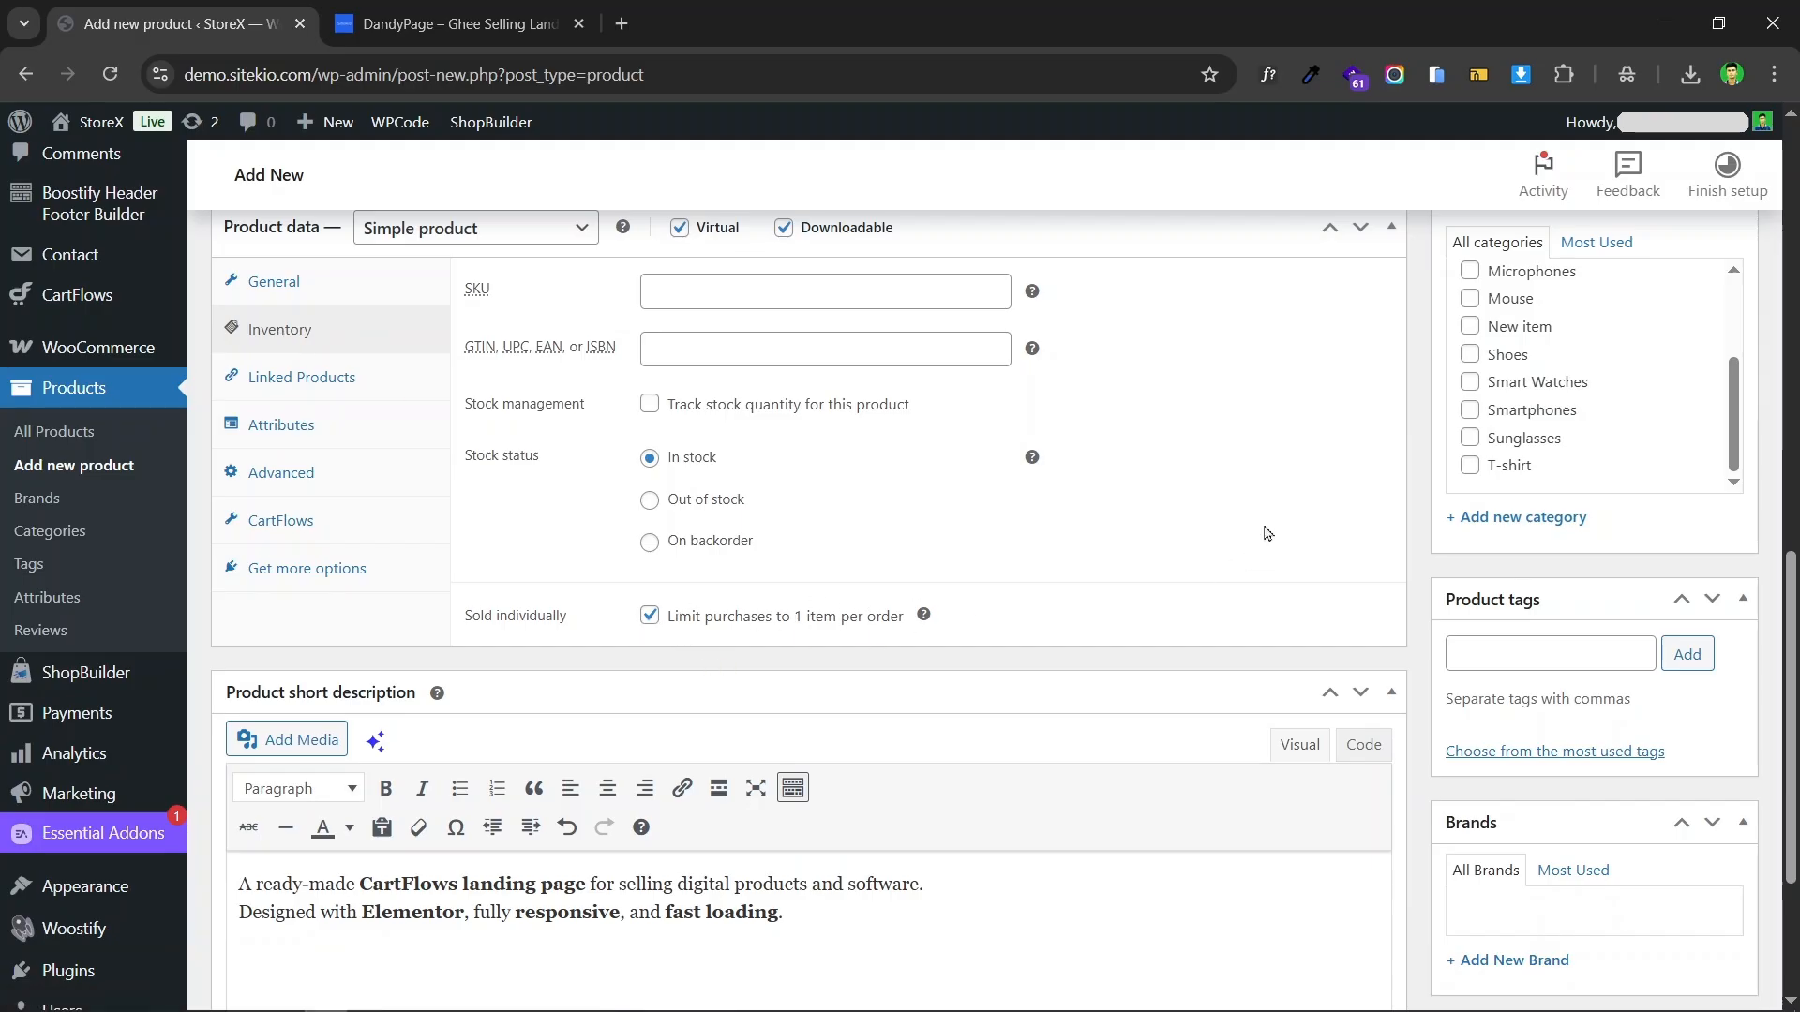
pyautogui.scroll(3, 970, 539)
pyautogui.scroll(4, 1102, 595)
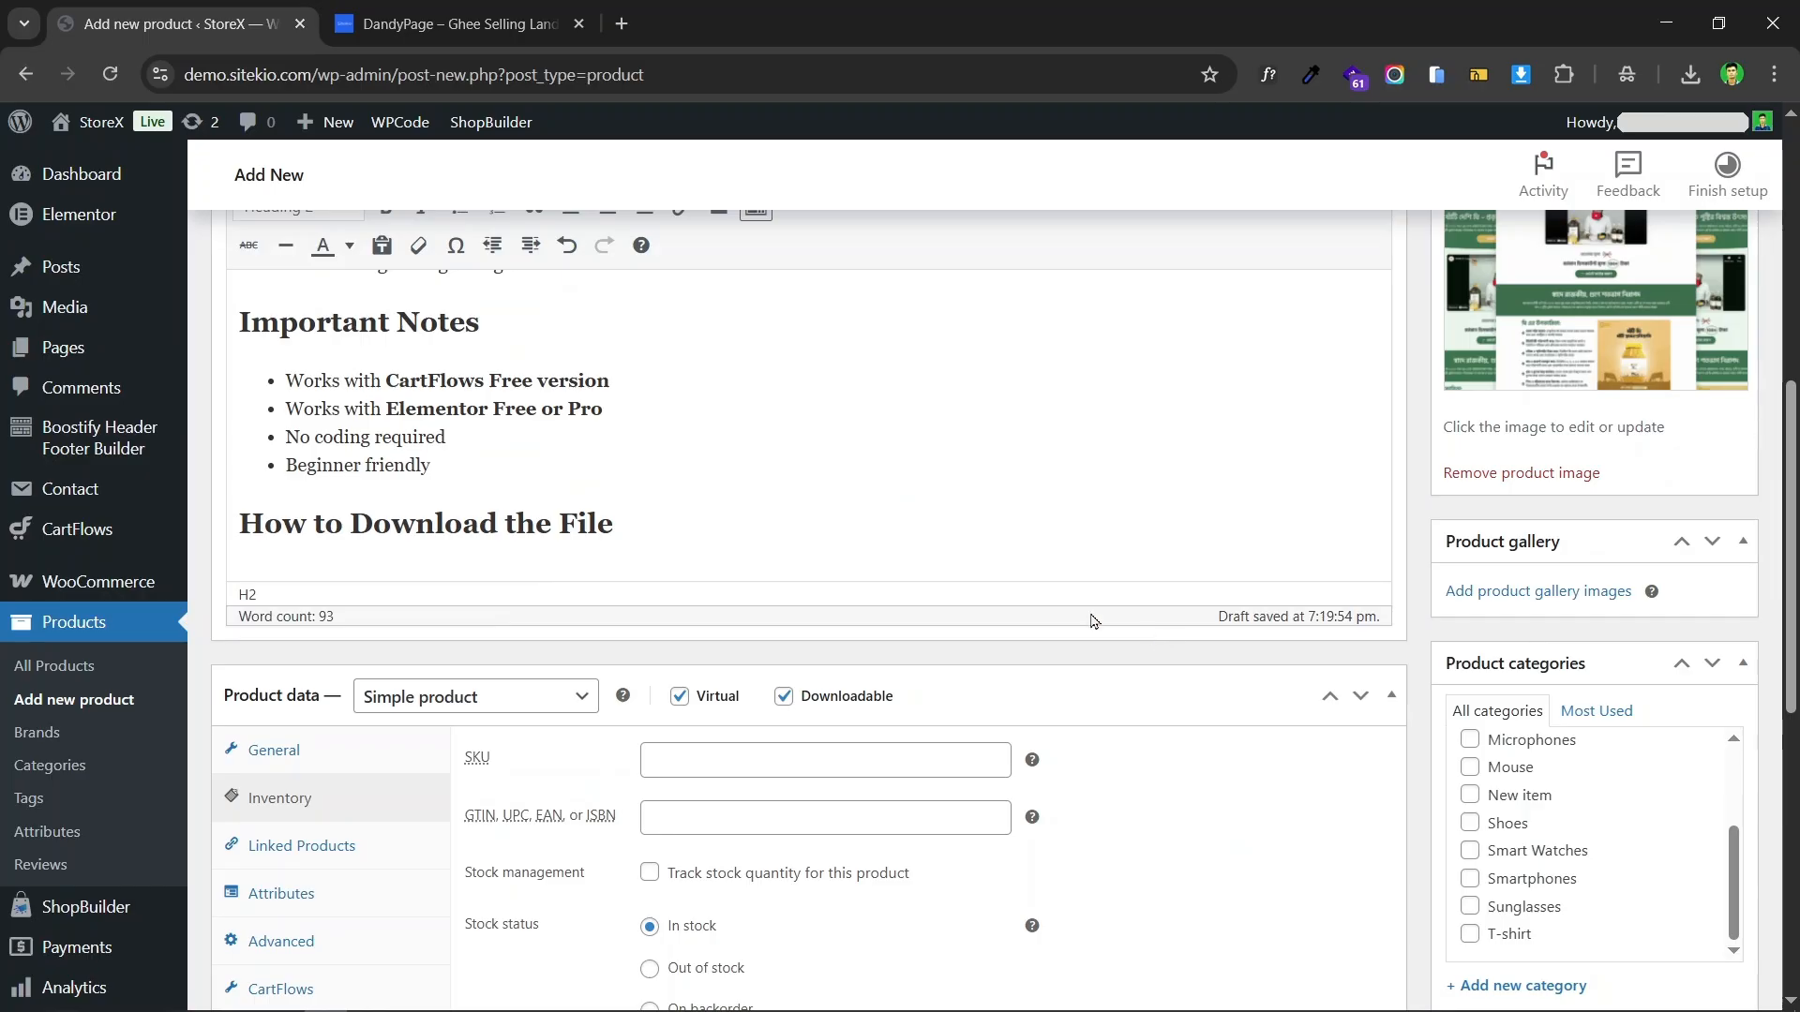
pyautogui.scroll(5, 966, 586)
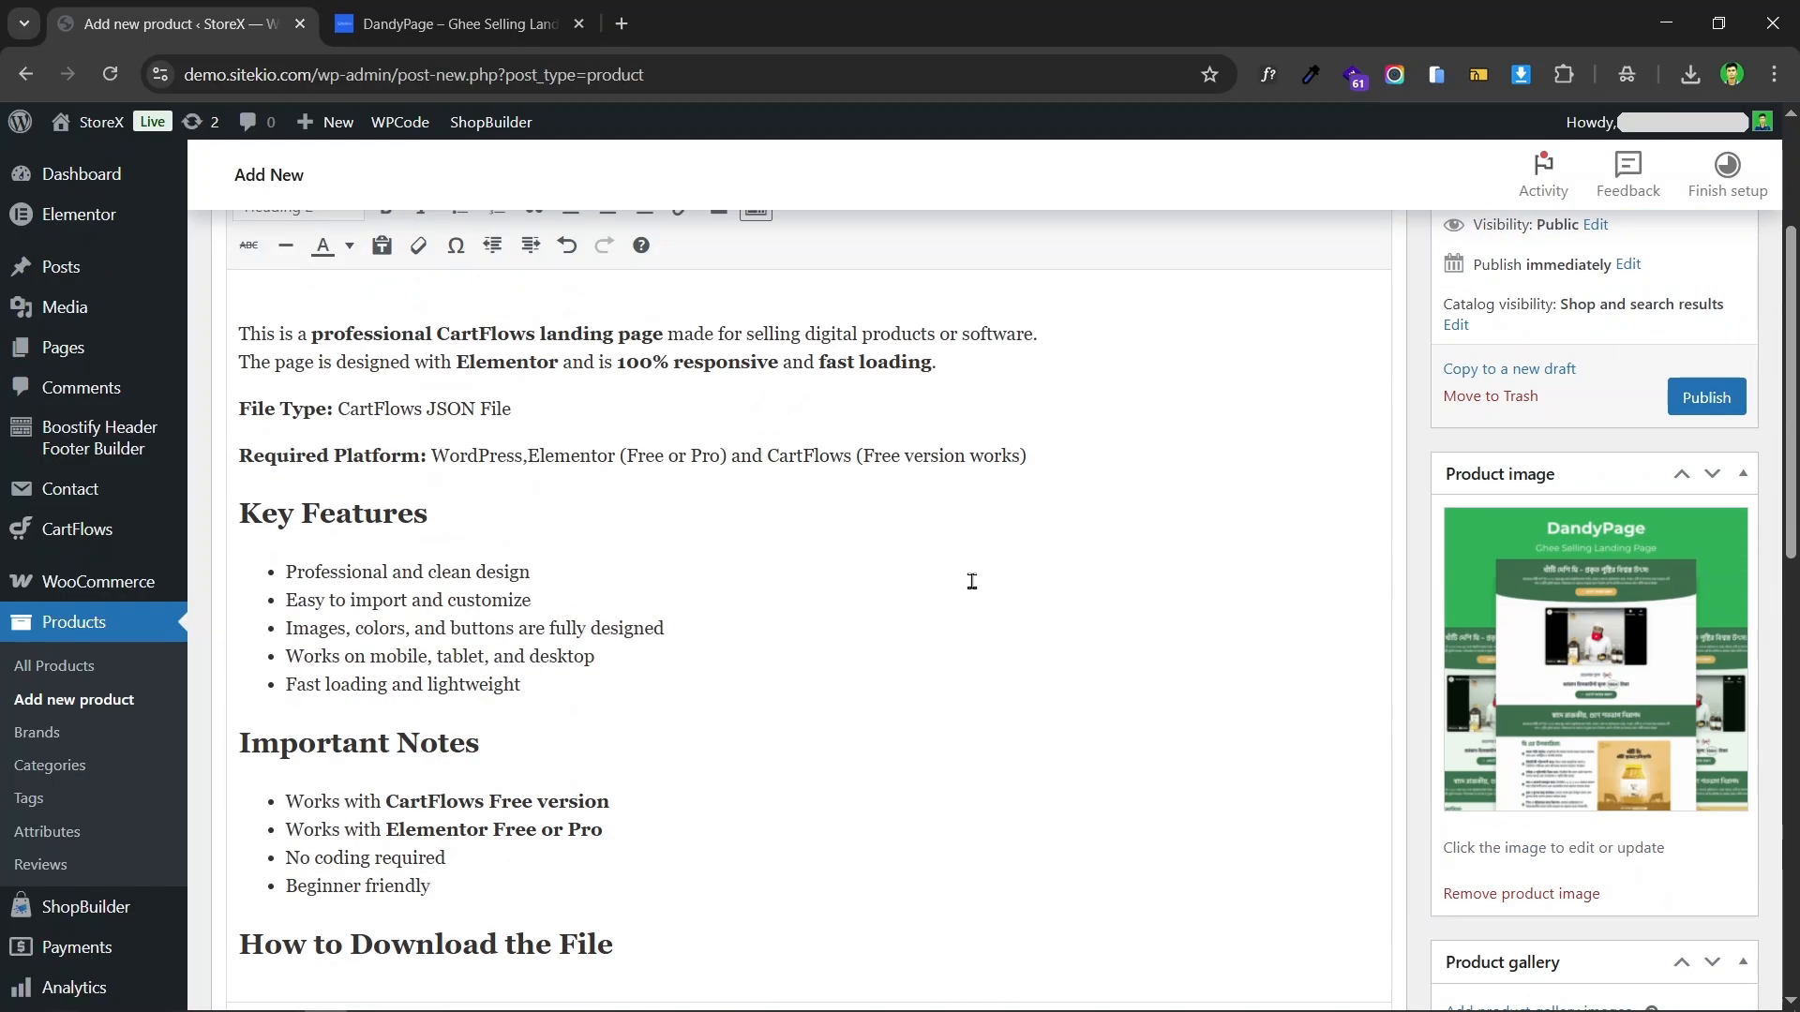
pyautogui.scroll(-12, 891, 563)
pyautogui.scroll(-3, 1153, 553)
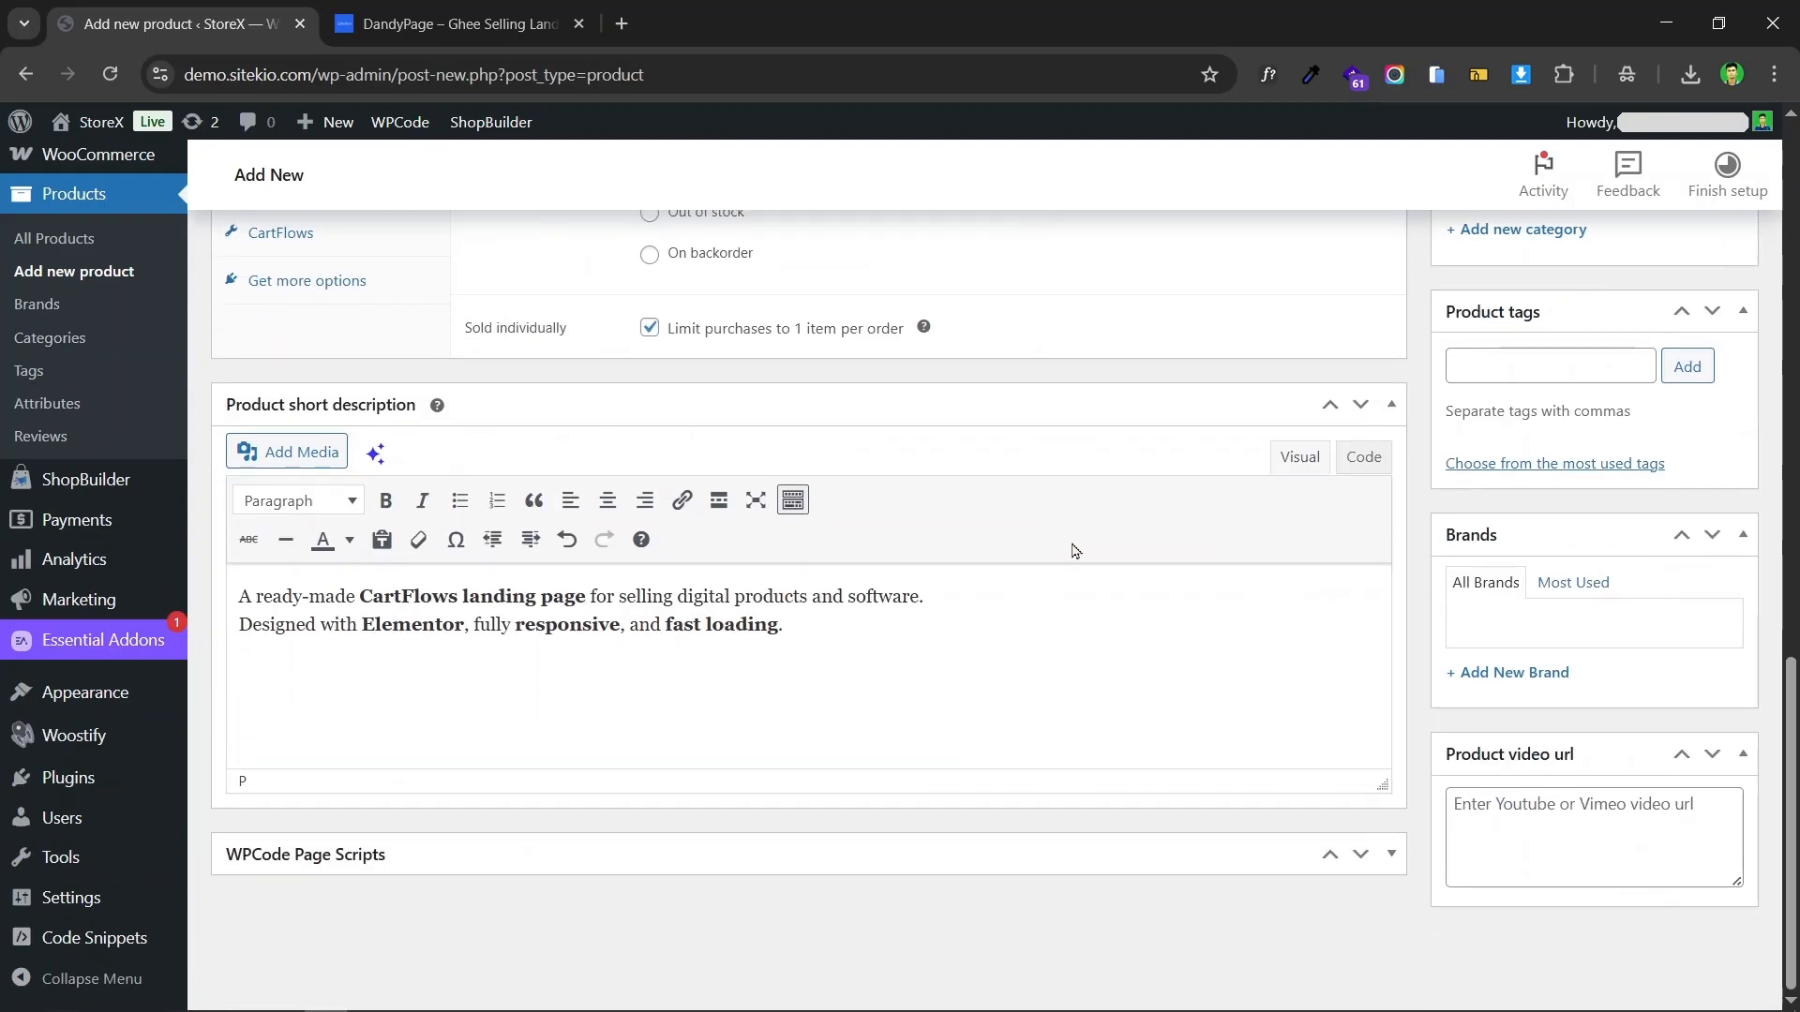
pyautogui.scroll(15, 1123, 567)
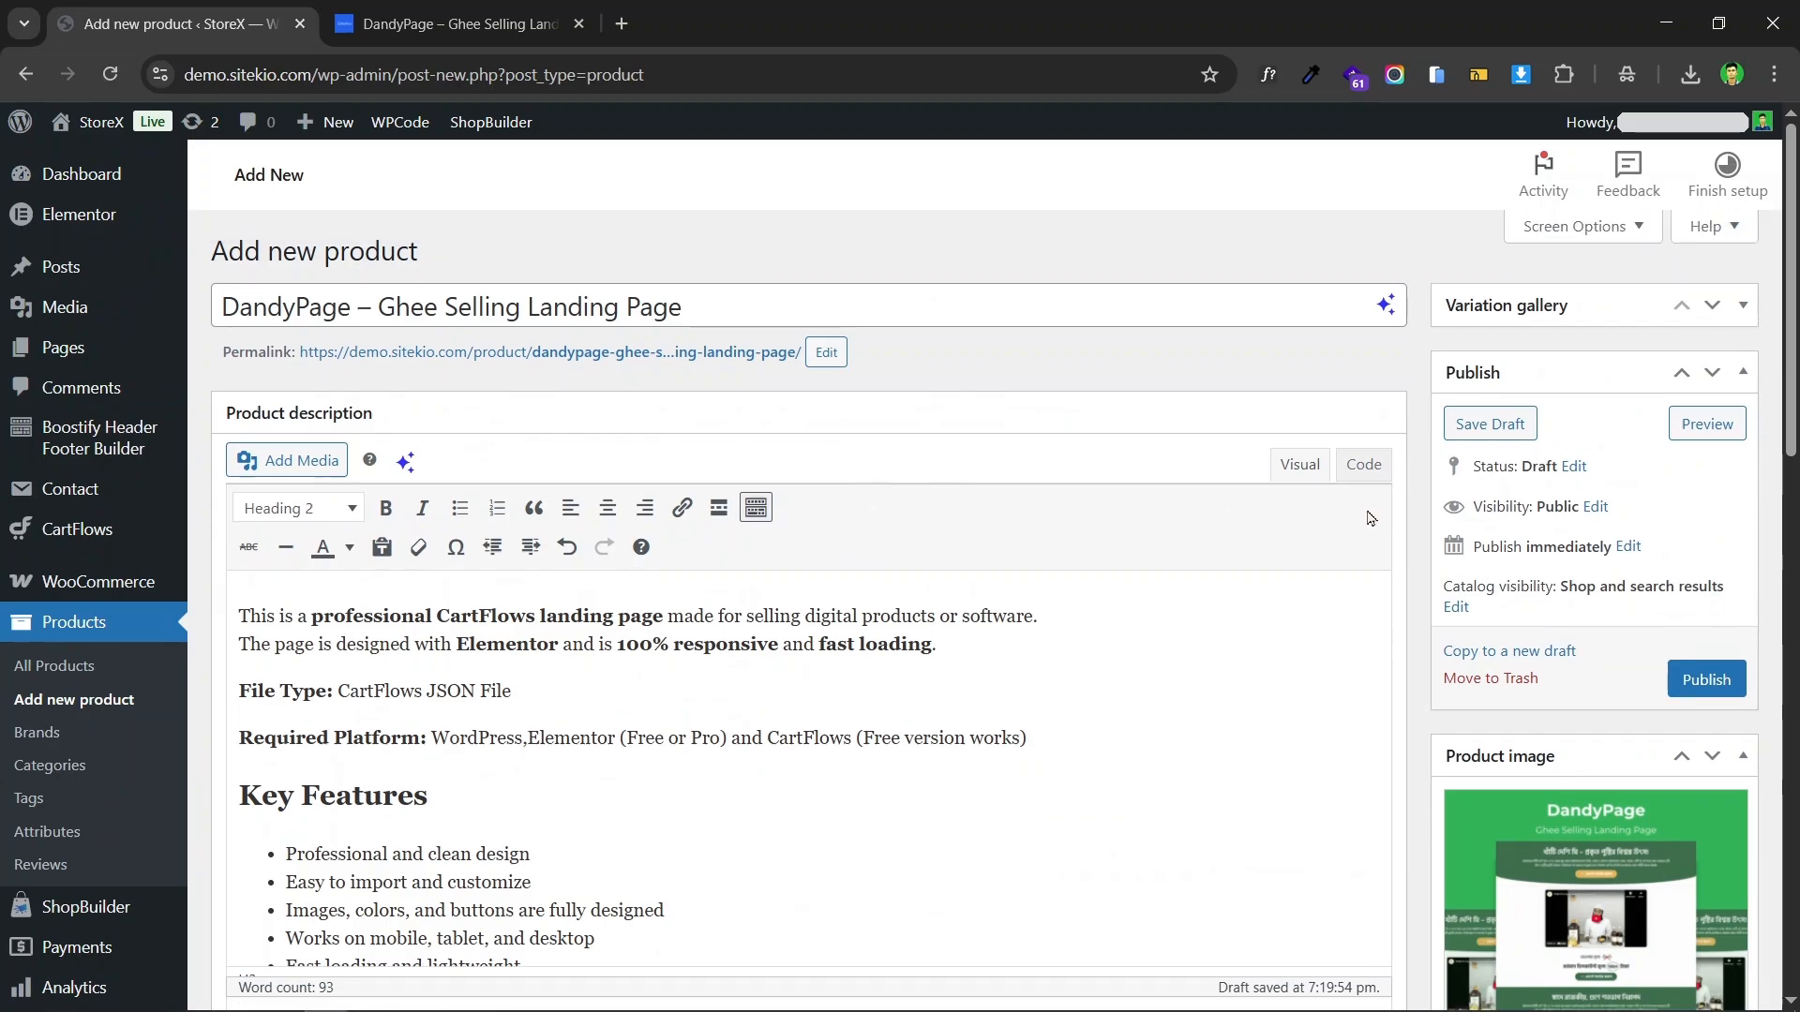
pyautogui.scroll(-3, 1616, 643)
pyautogui.scroll(3, 1151, 573)
# Step: Shorten the product's permalink slug to "dandypage"
pyautogui.click(827, 352)
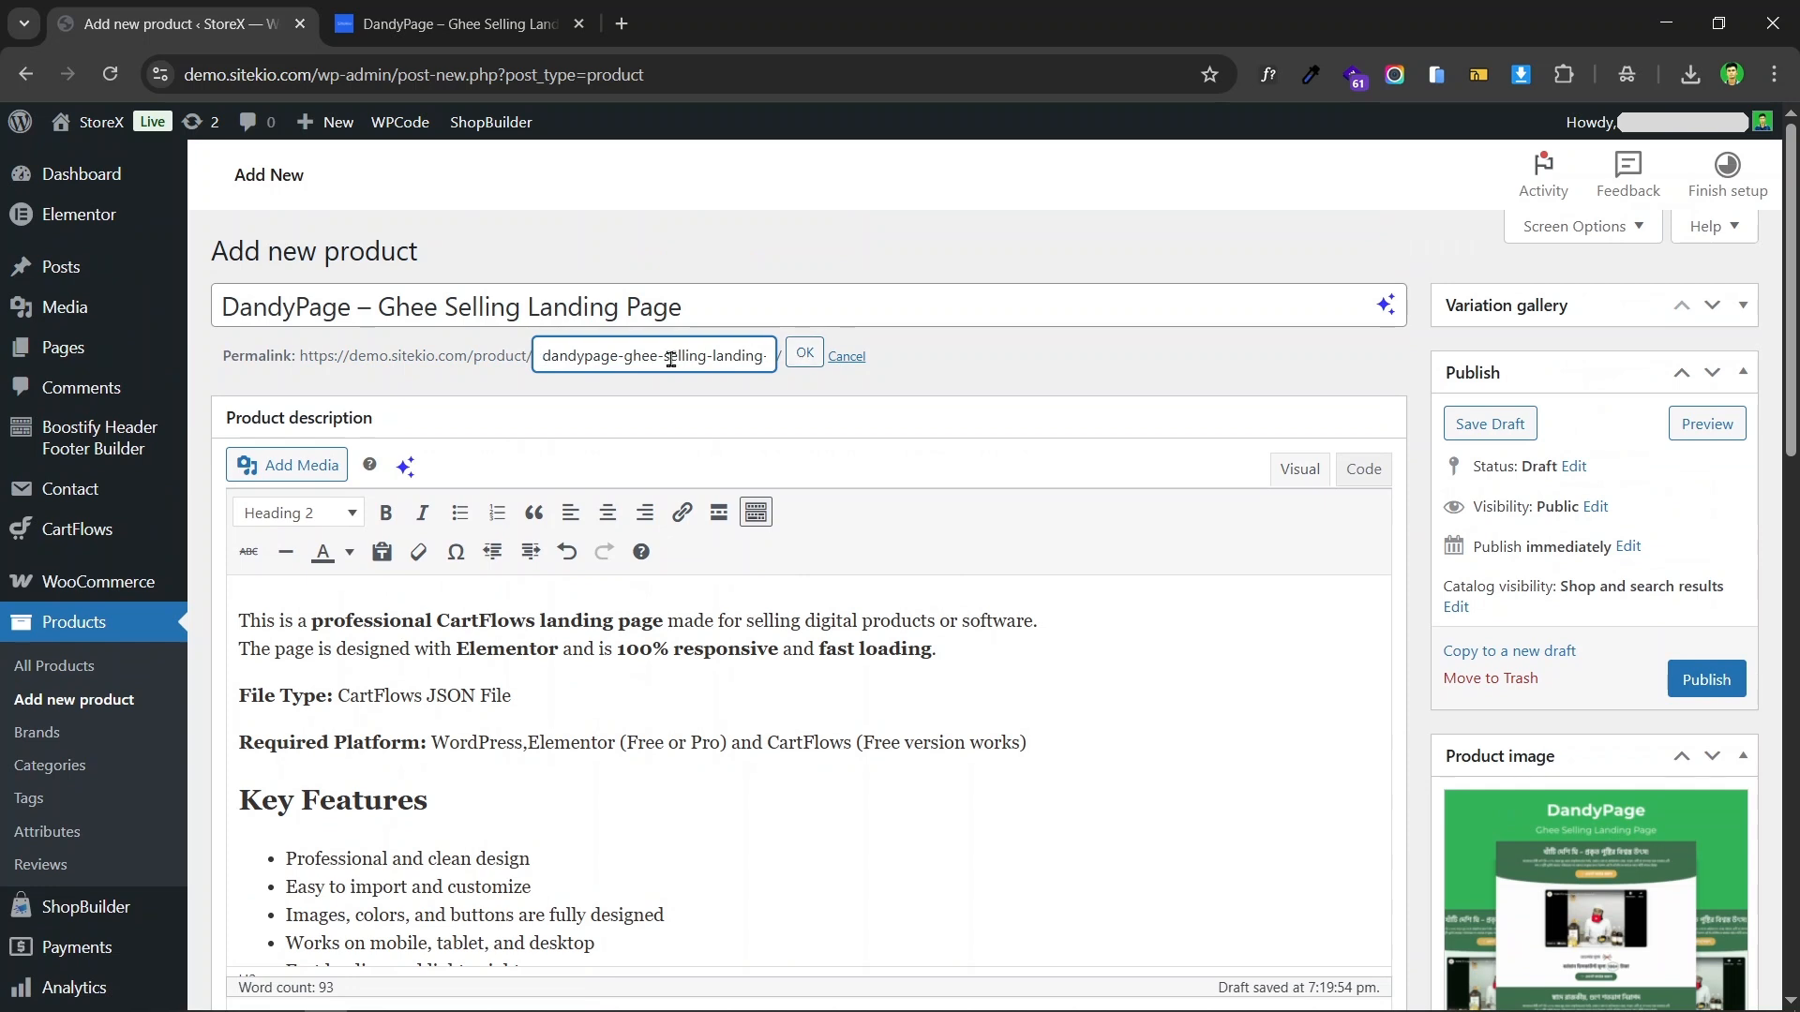
pyautogui.moveTo(619, 359); pyautogui.dragTo(788, 364)
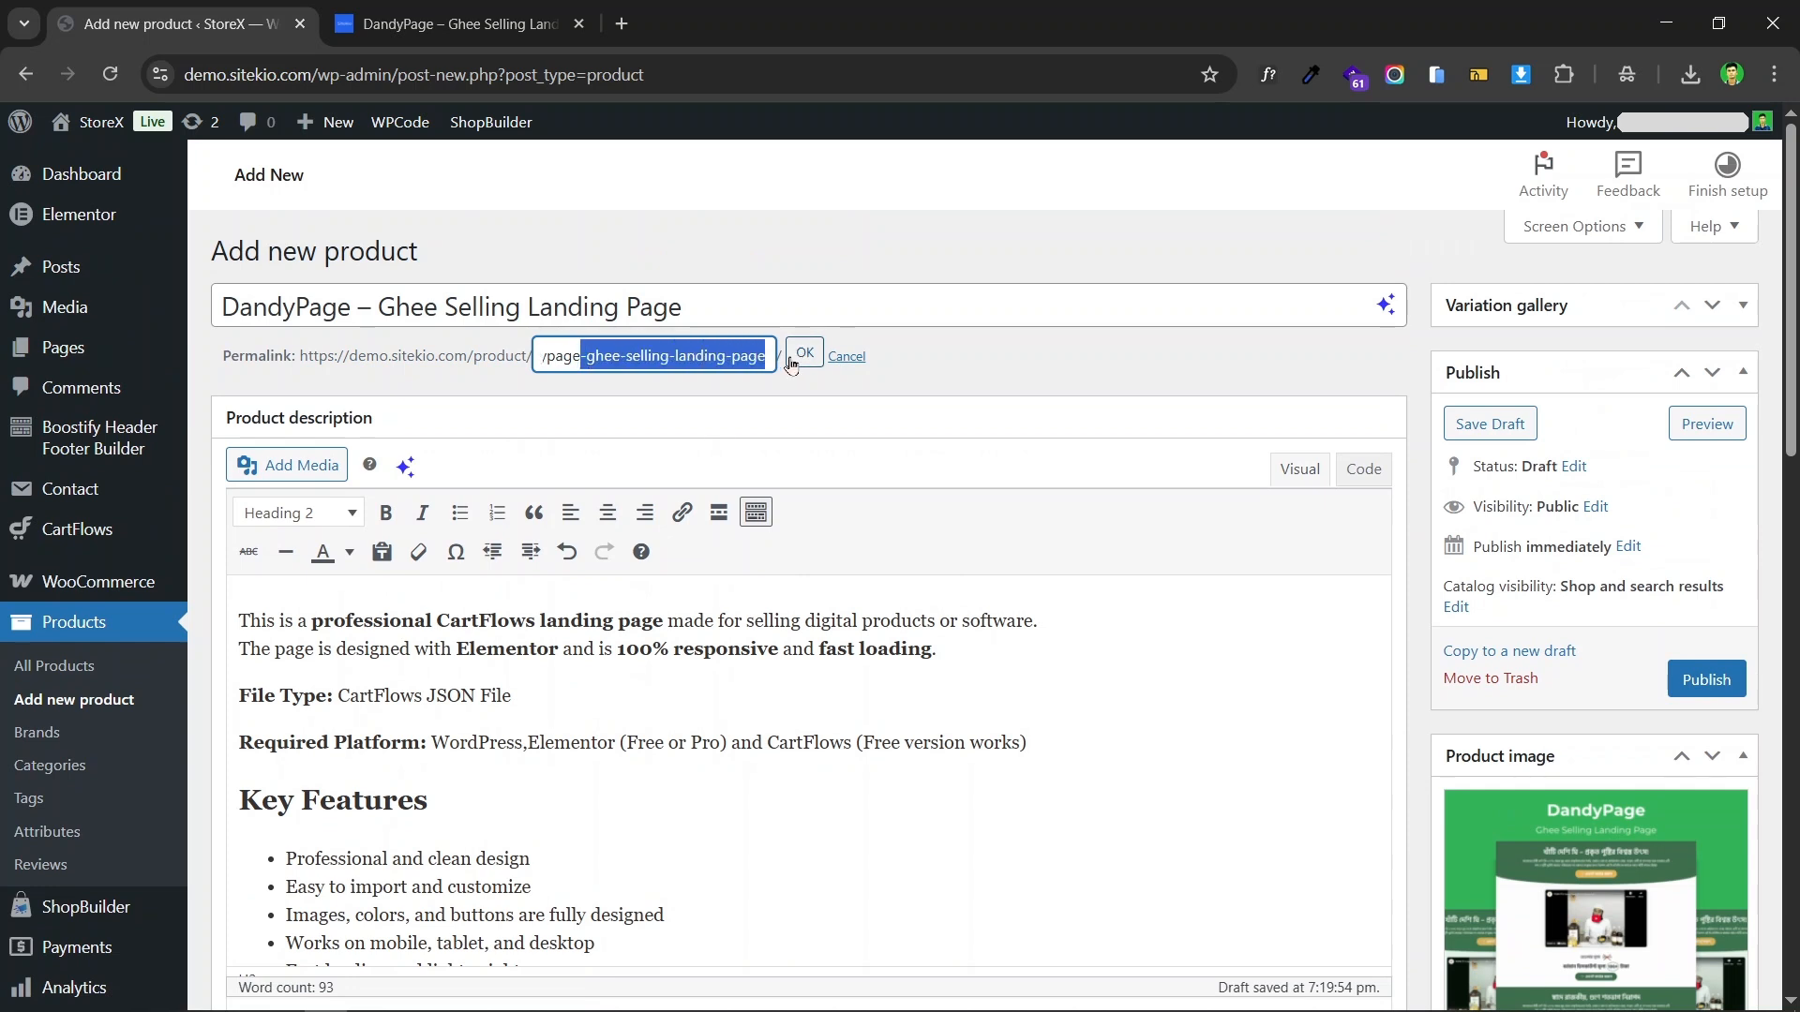
pyautogui.press('BackSpace')
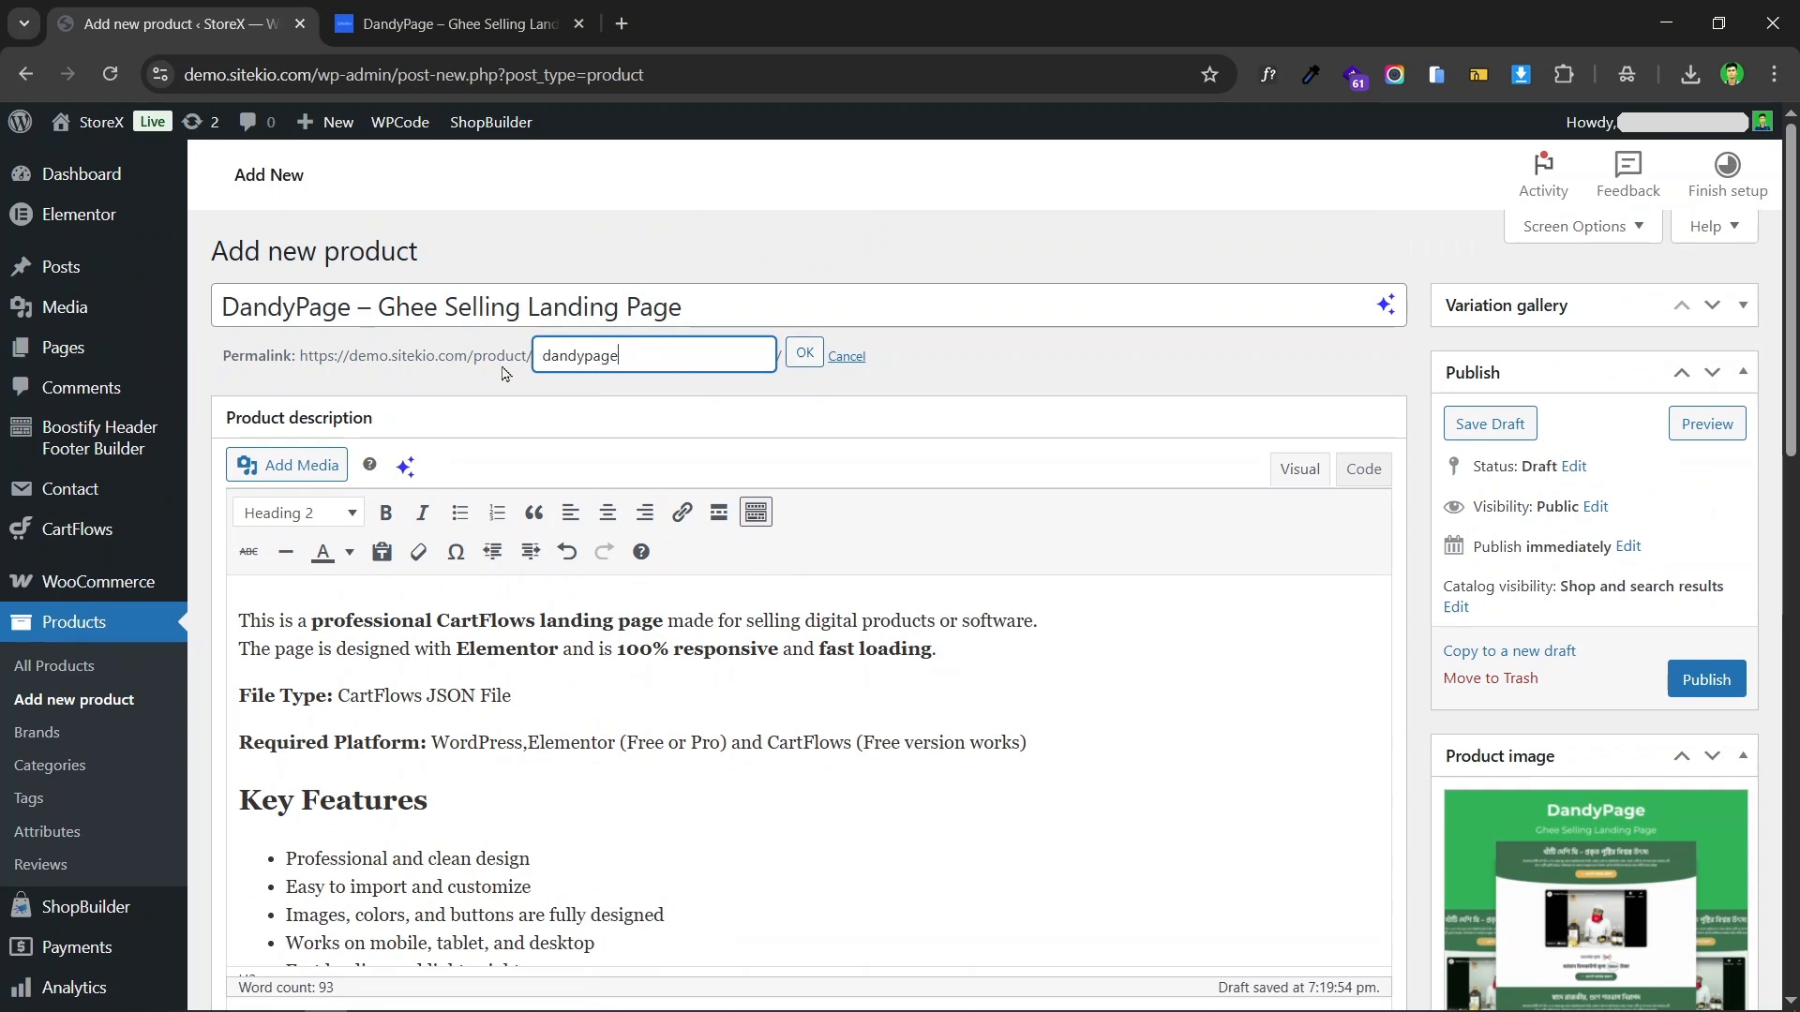
pyautogui.click(804, 353)
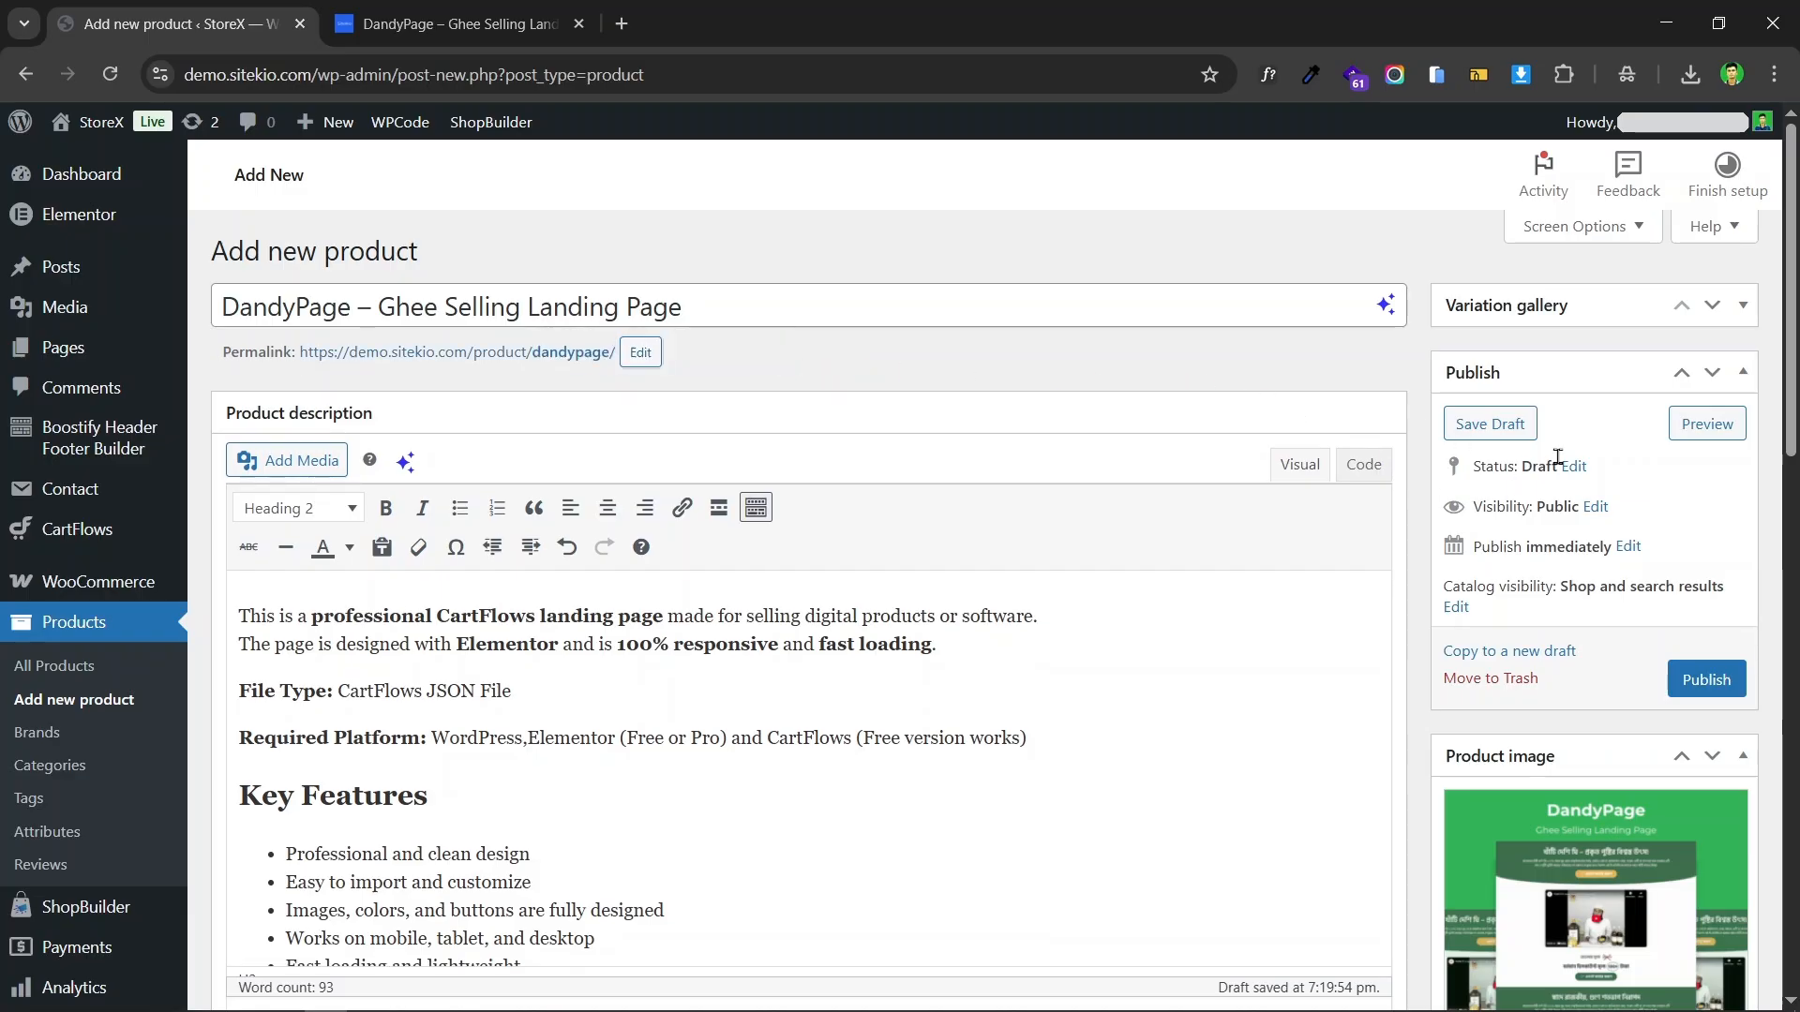
# Step: Publish the product and open its page in the store
pyautogui.click(1705, 682)
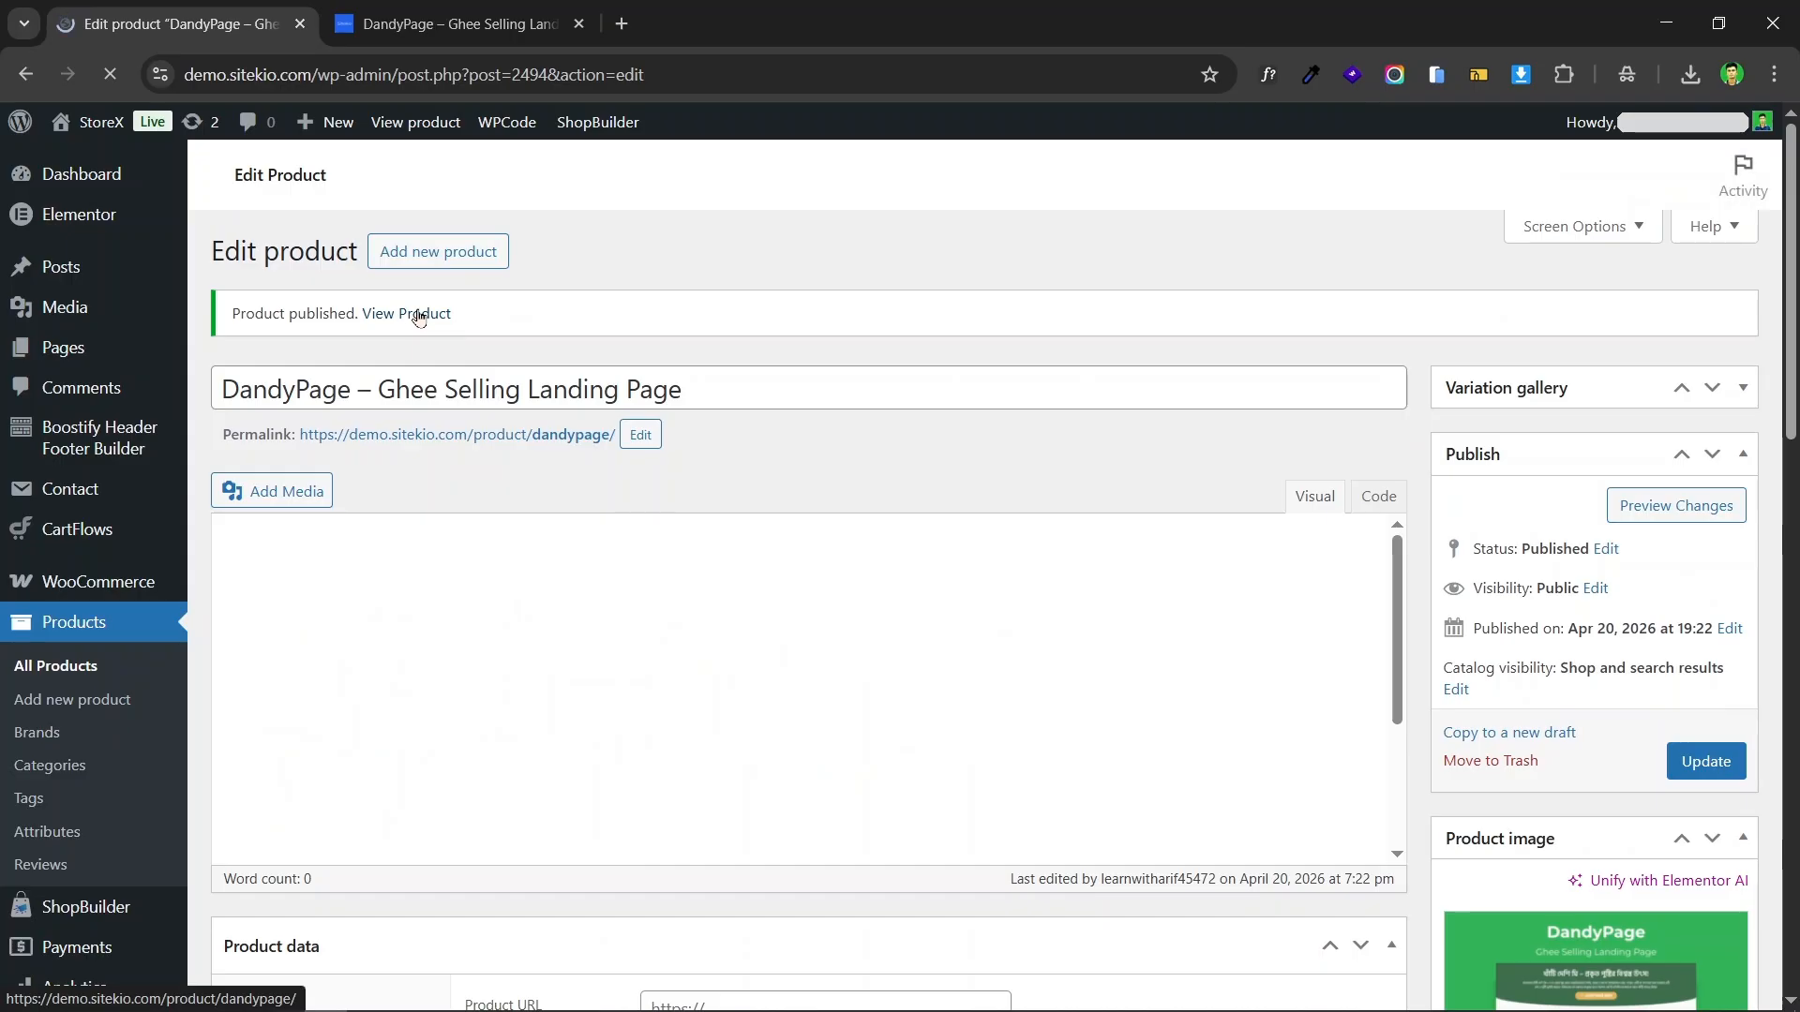
pyautogui.click(424, 315)
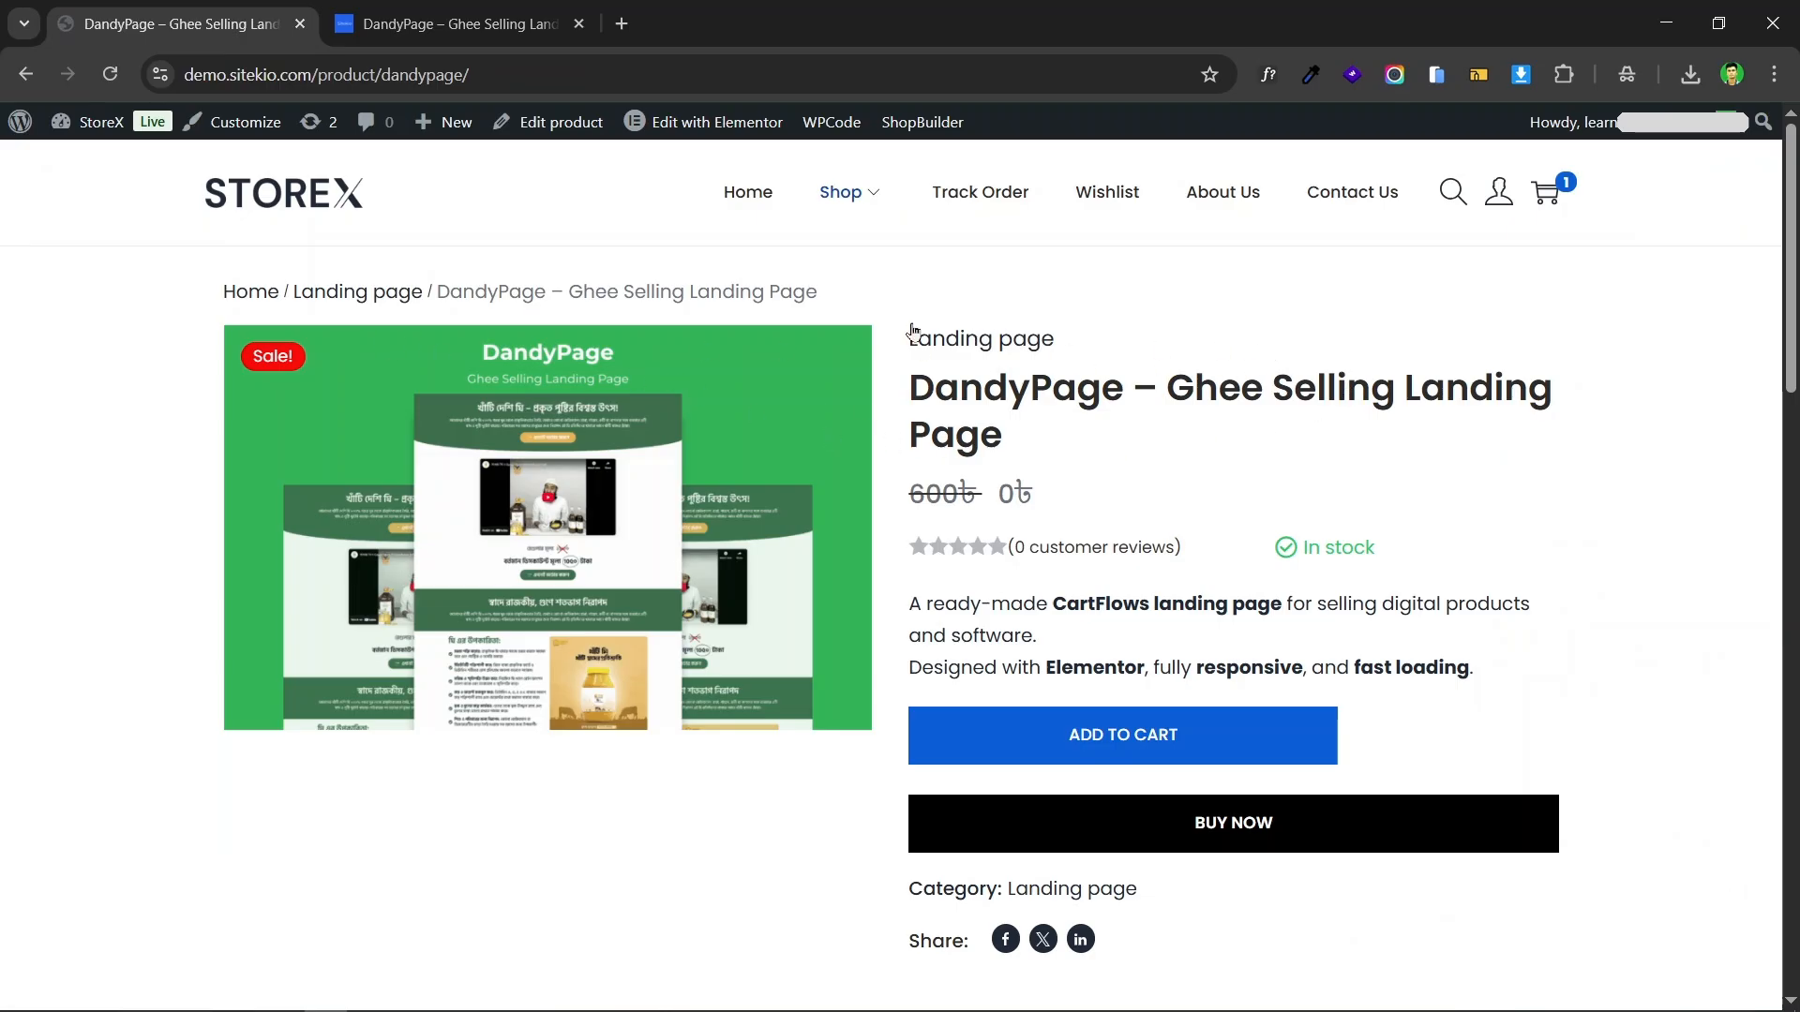
# Step: Examine the published product page, including its regular and sale price, short description, purchase options and full description
pyautogui.scroll(-2, 978, 395)
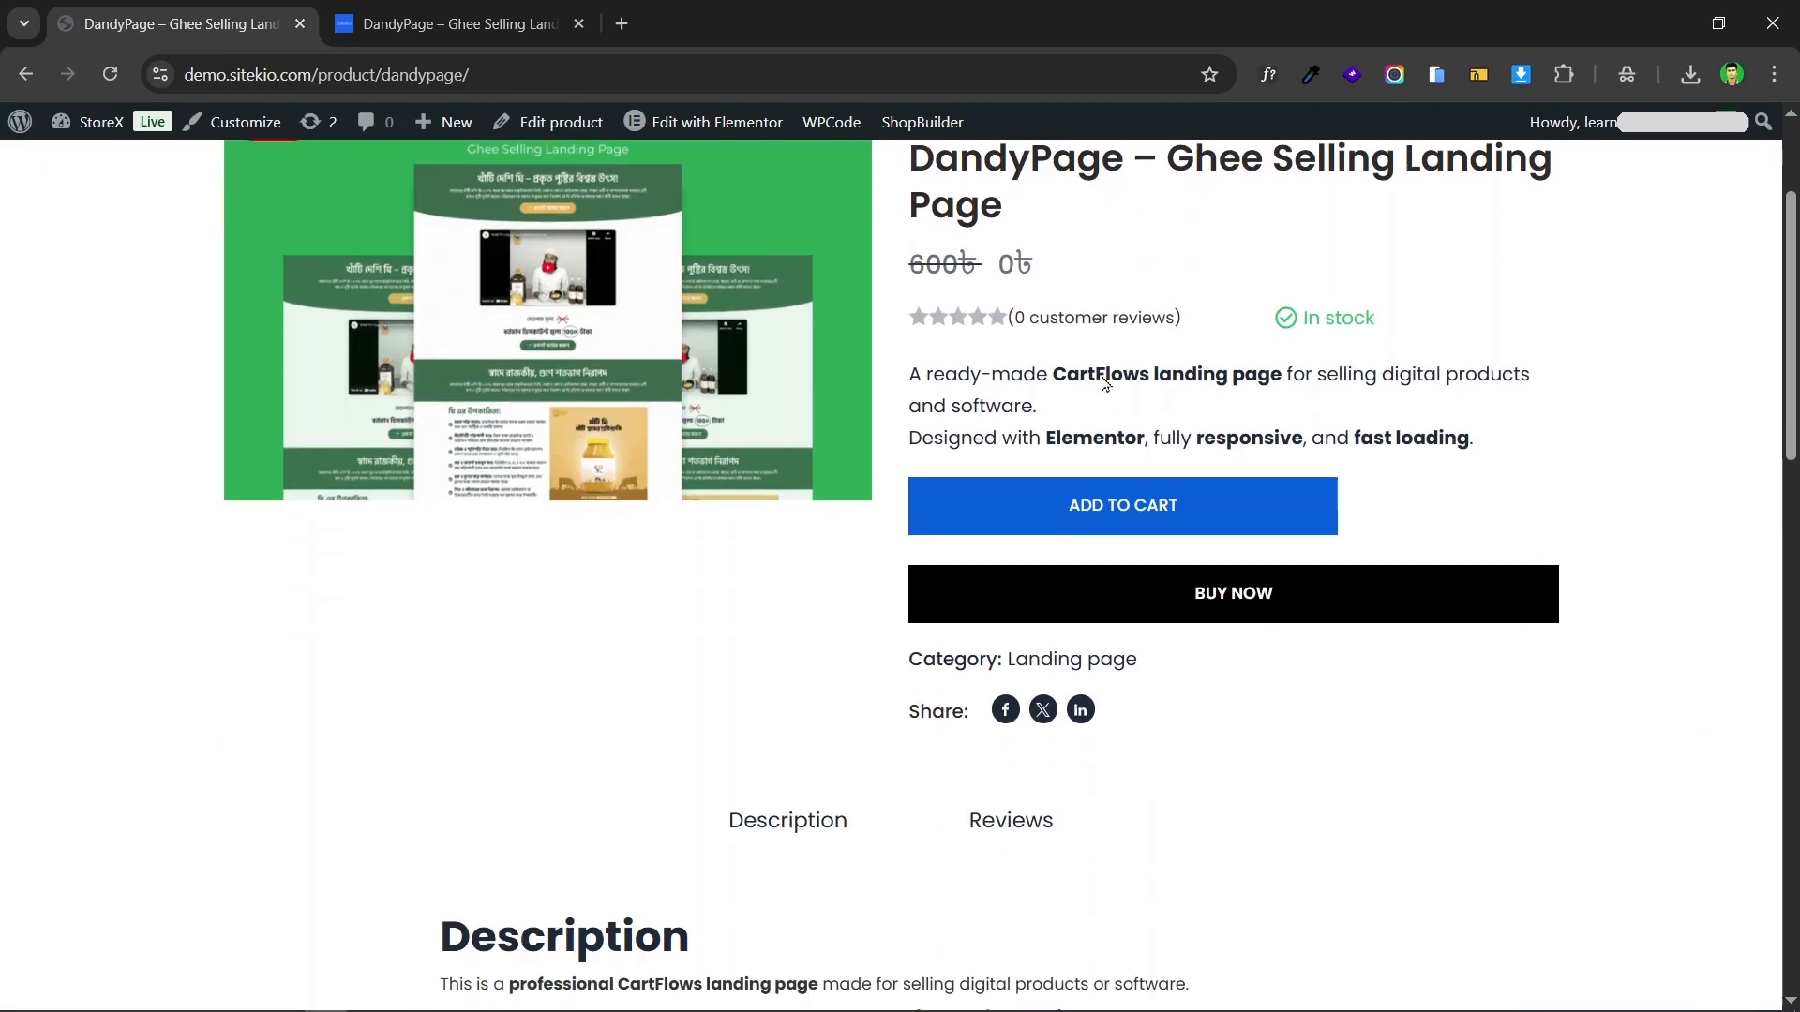
pyautogui.doubleClick(942, 267)
pyautogui.moveTo(943, 267); pyautogui.dragTo(996, 264)
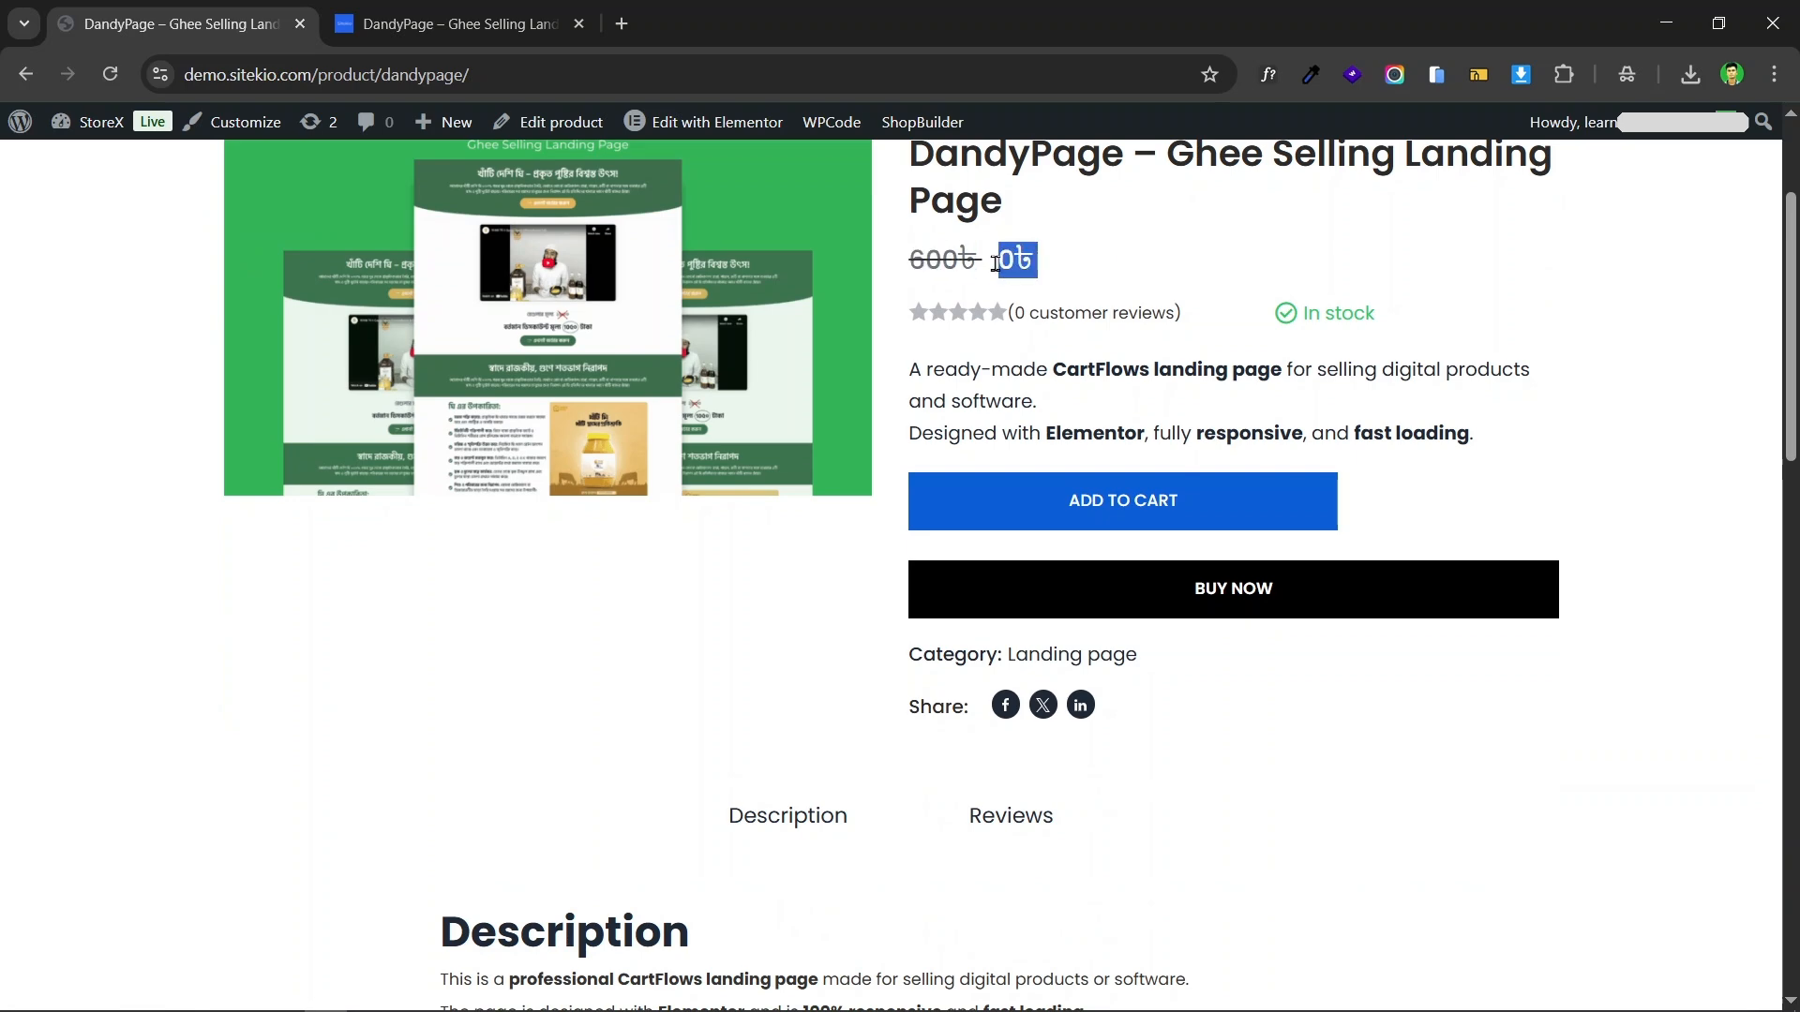
pyautogui.click(1122, 277)
pyautogui.scroll(-1, 1125, 281)
pyautogui.scroll(4, 1406, 267)
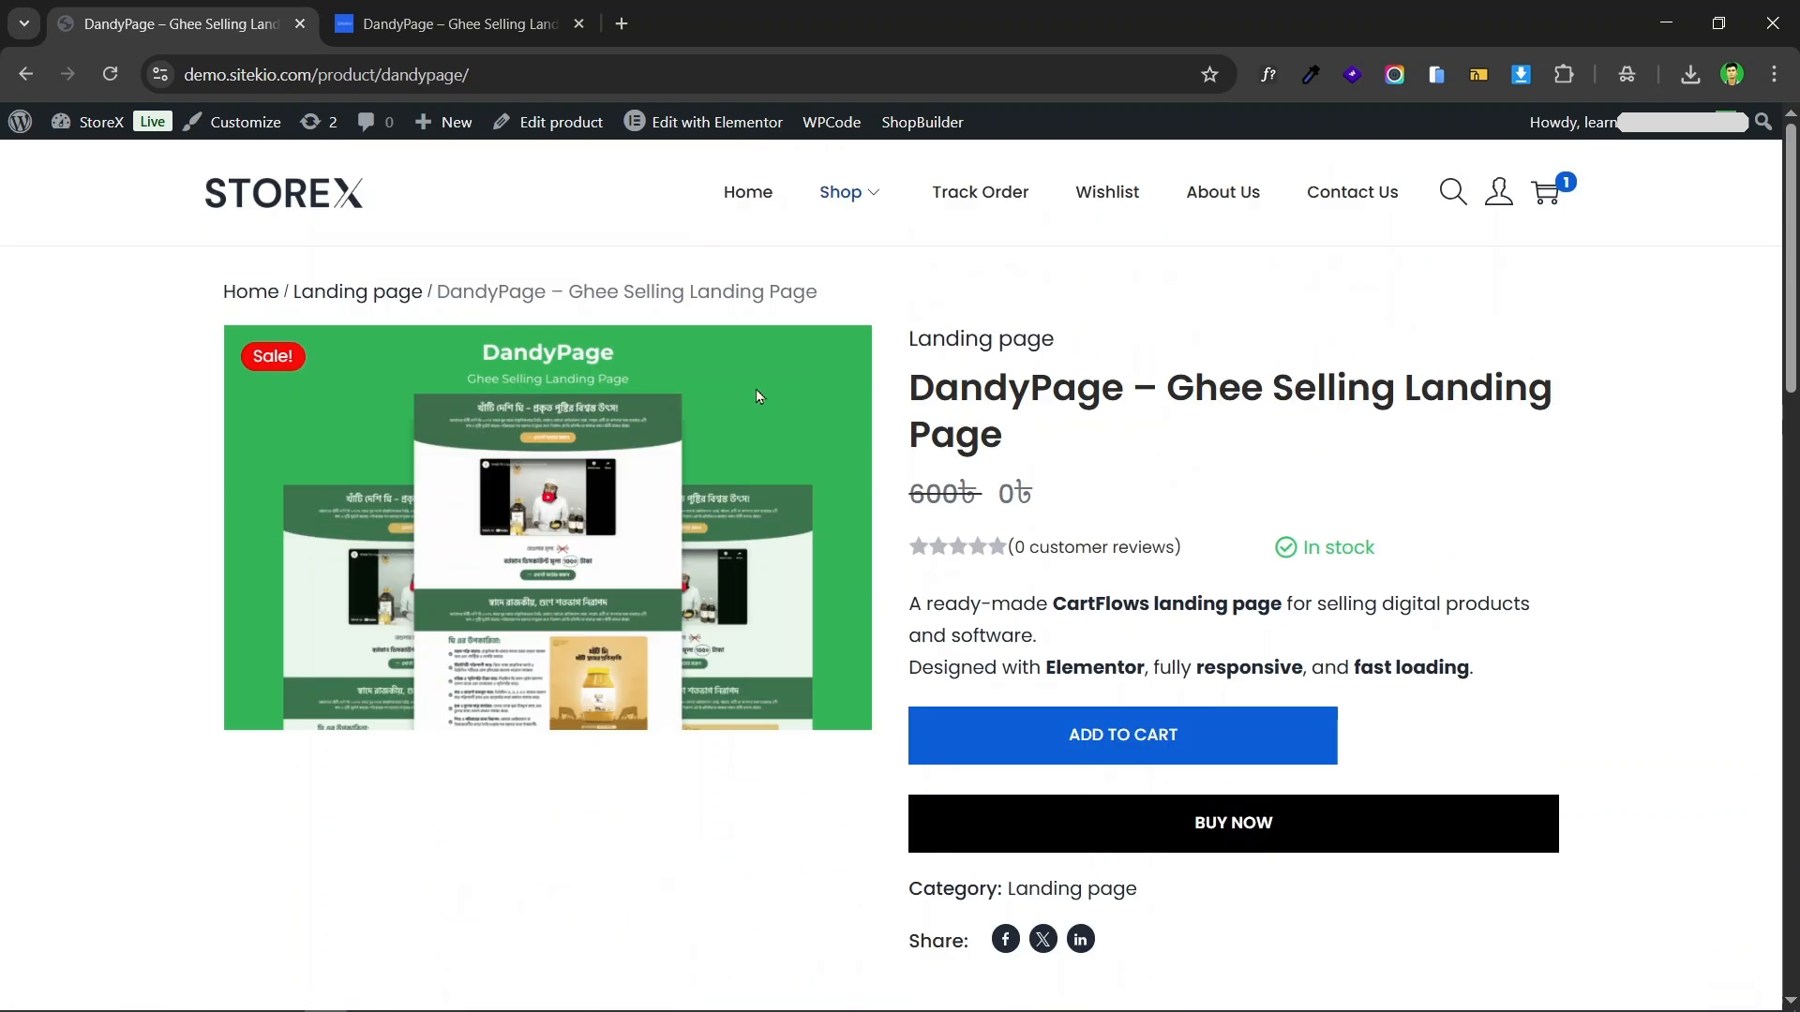
pyautogui.scroll(-3, 1660, 350)
pyautogui.scroll(3, 784, 448)
pyautogui.scroll(-4, 1321, 373)
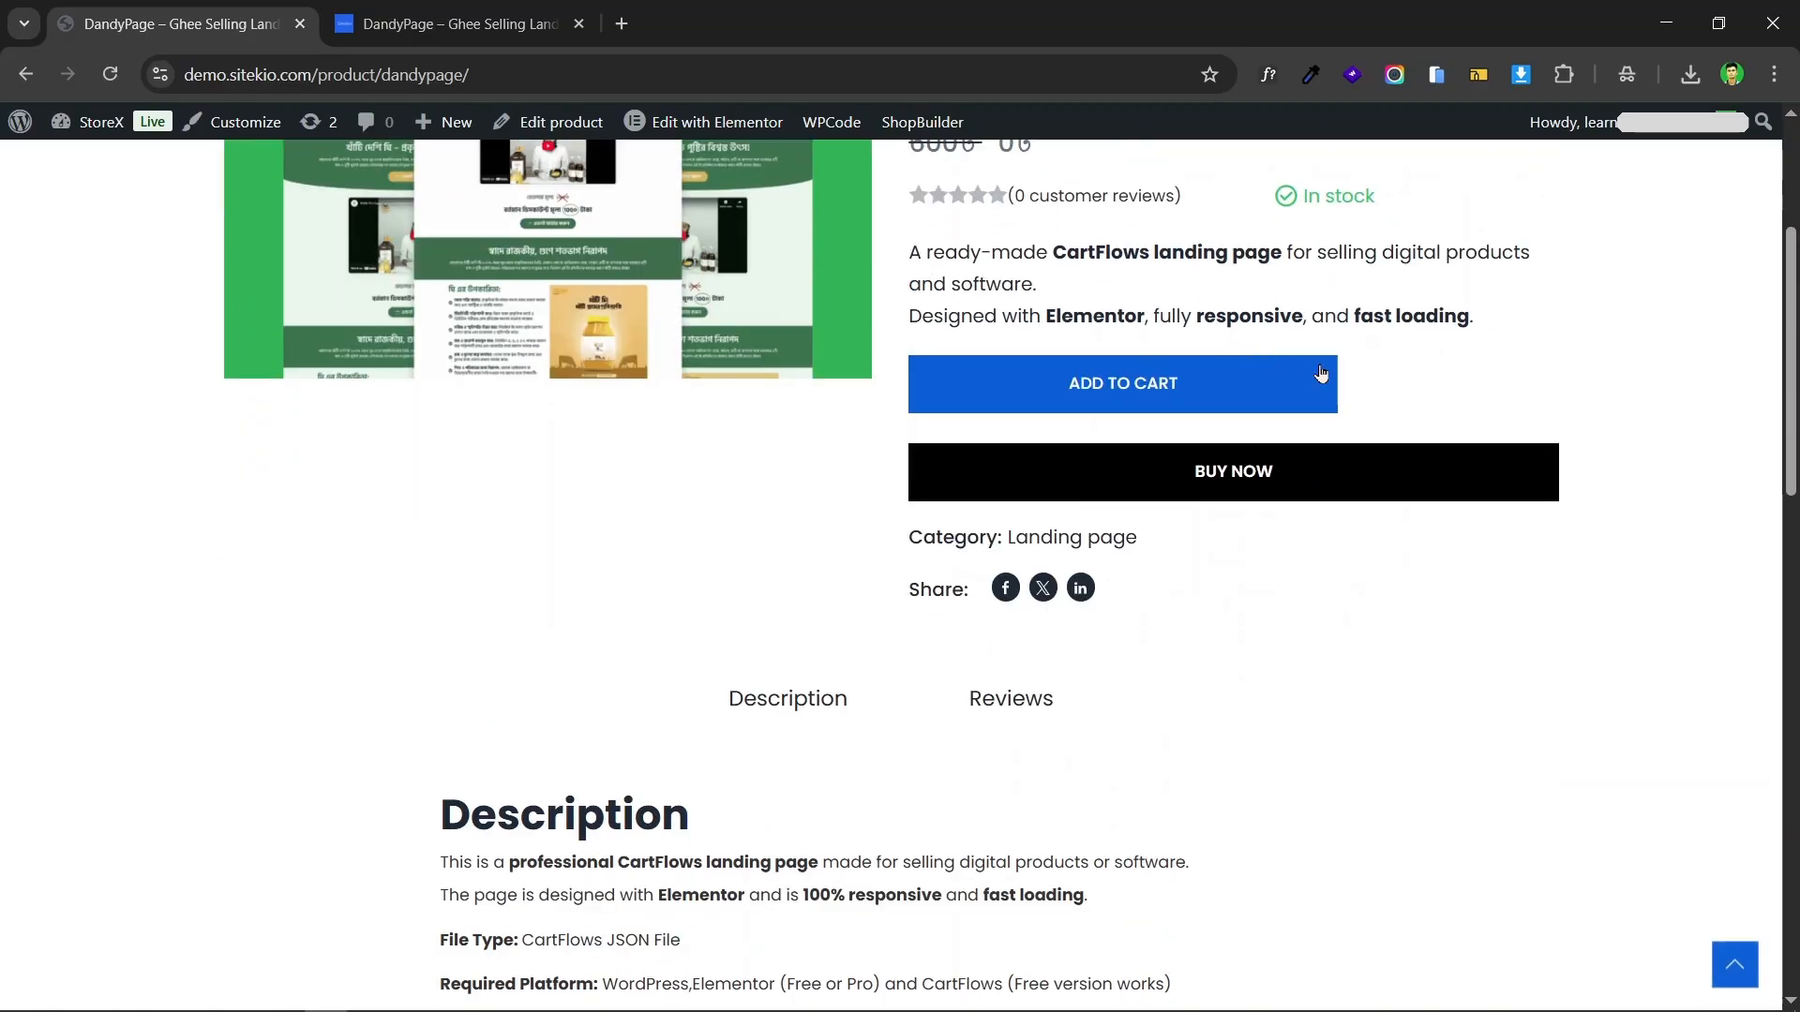
# Step: Start an immediate purchase of the DandyPage product and check the shipping and payment options at checkout
pyautogui.click(1317, 473)
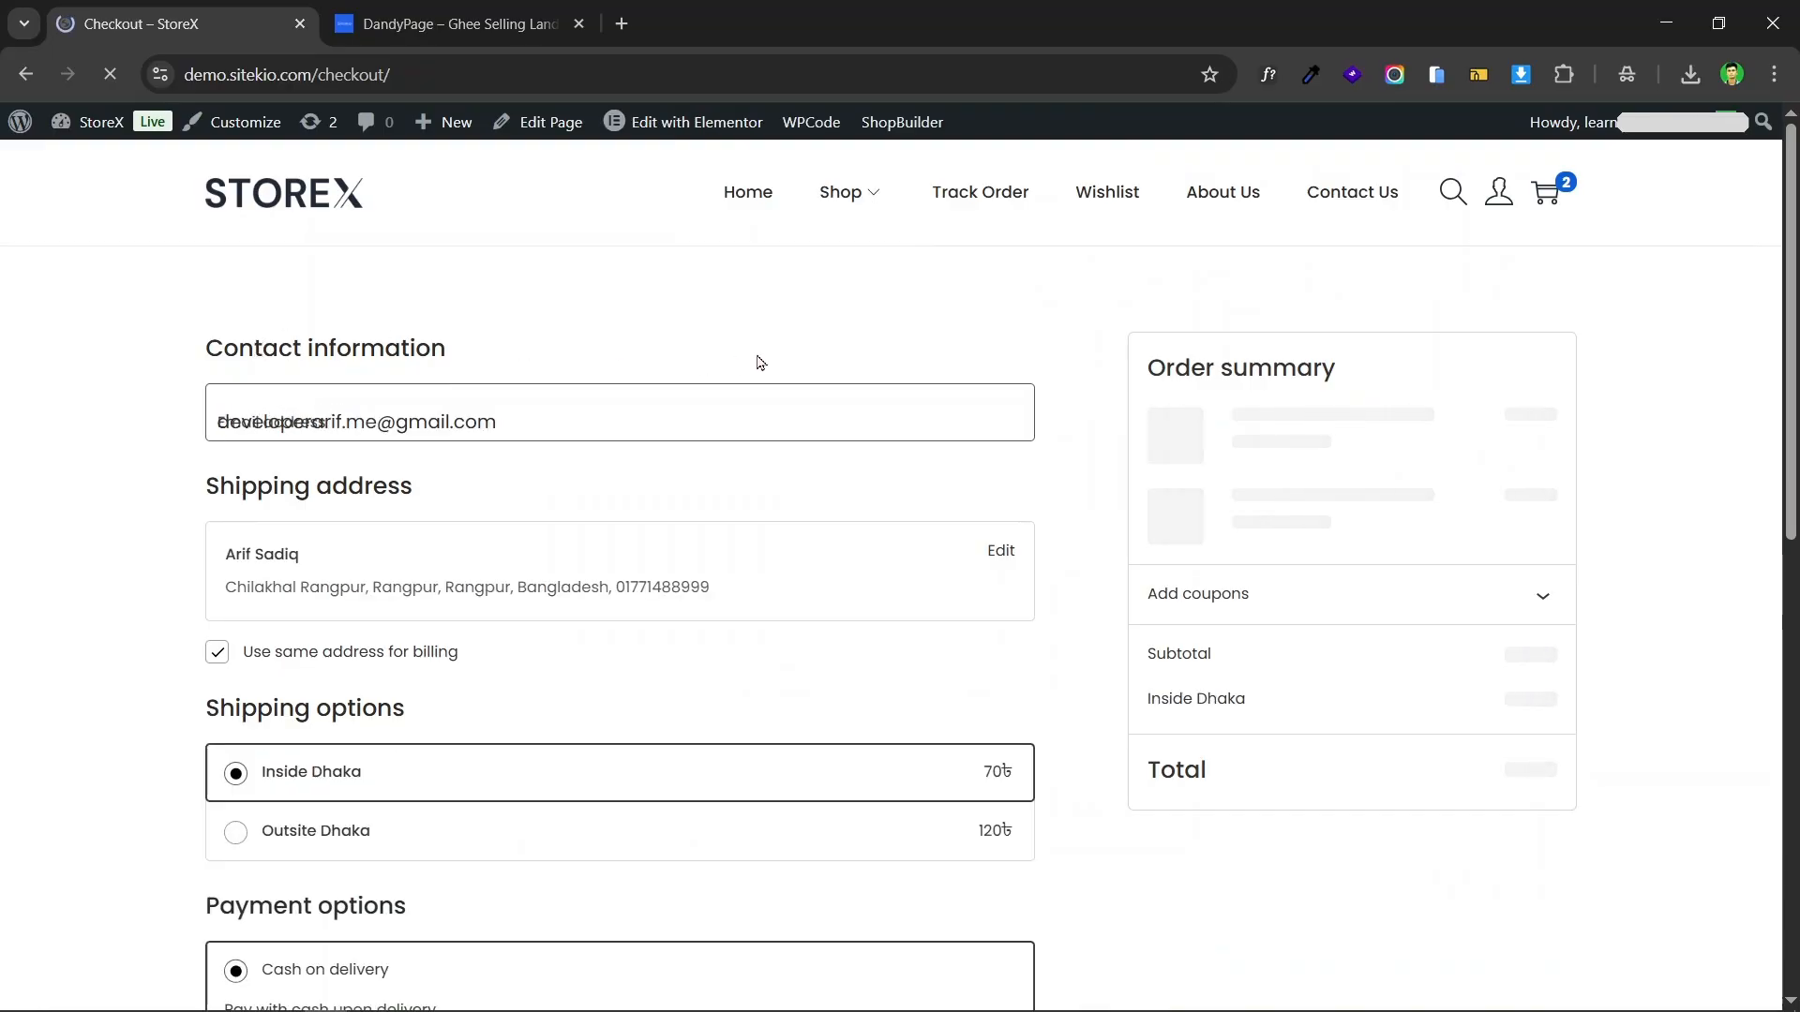
pyautogui.scroll(-4, 761, 363)
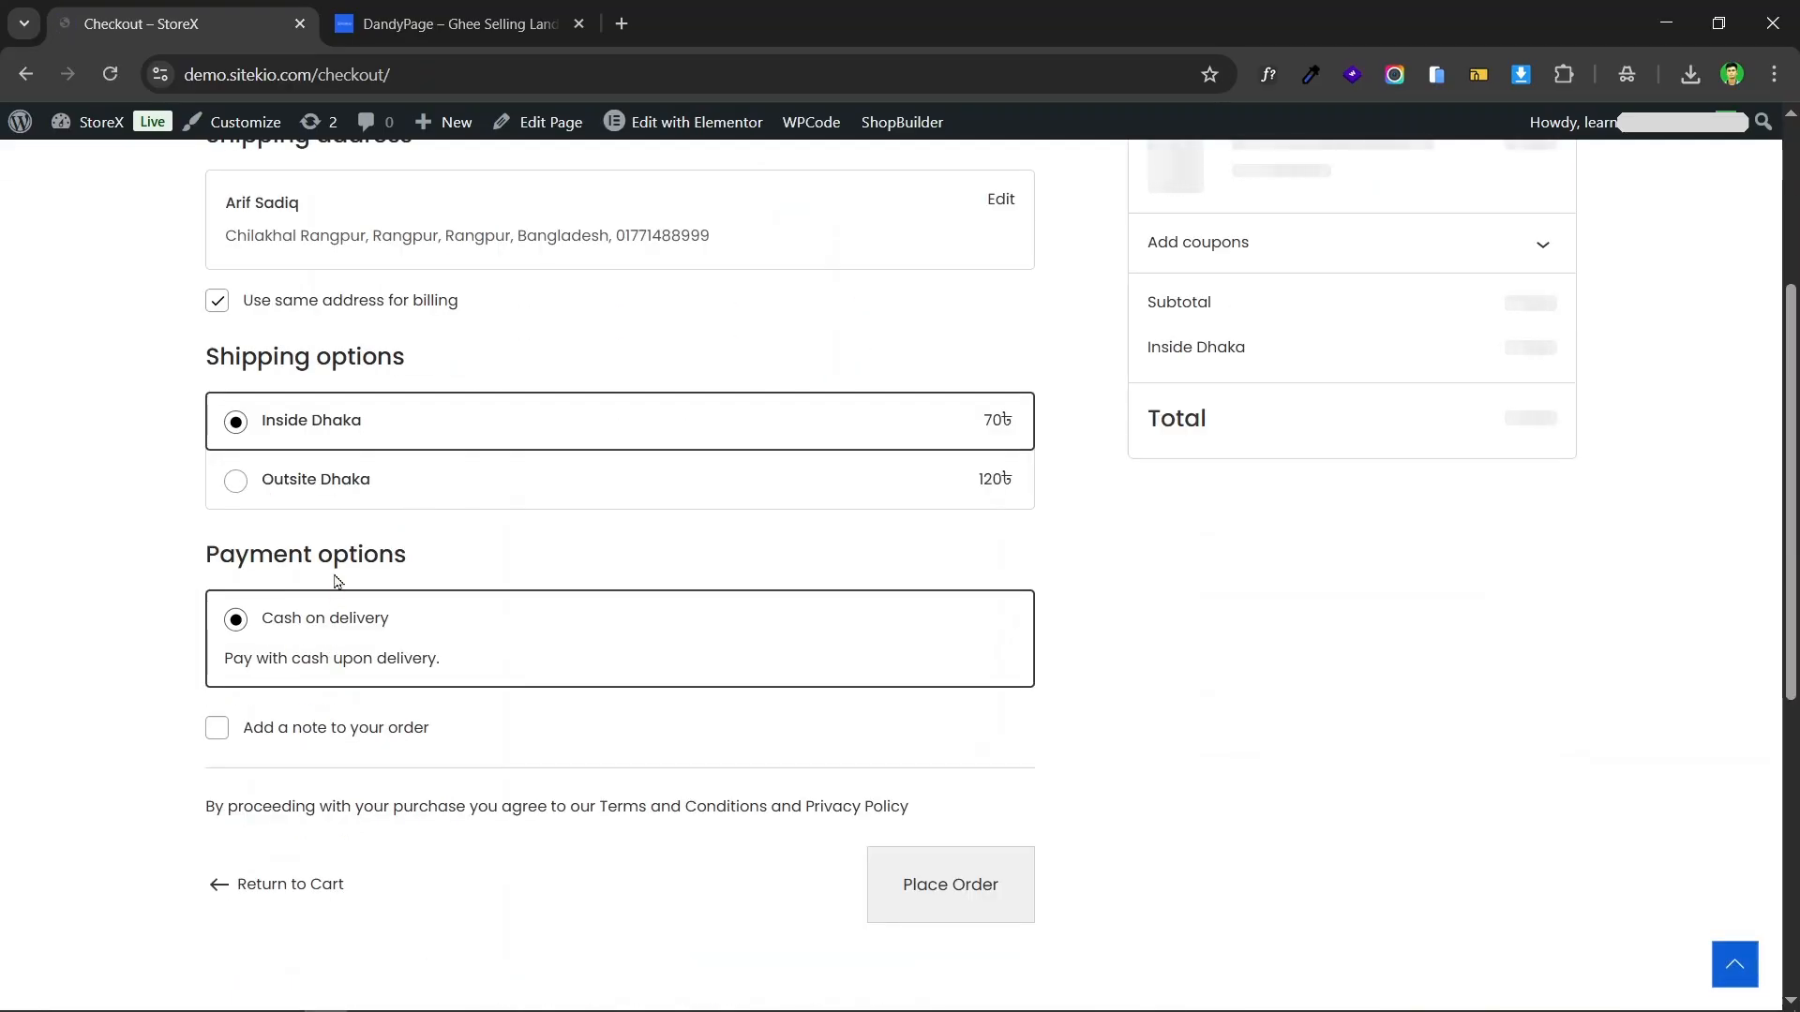
pyautogui.scroll(4, 515, 485)
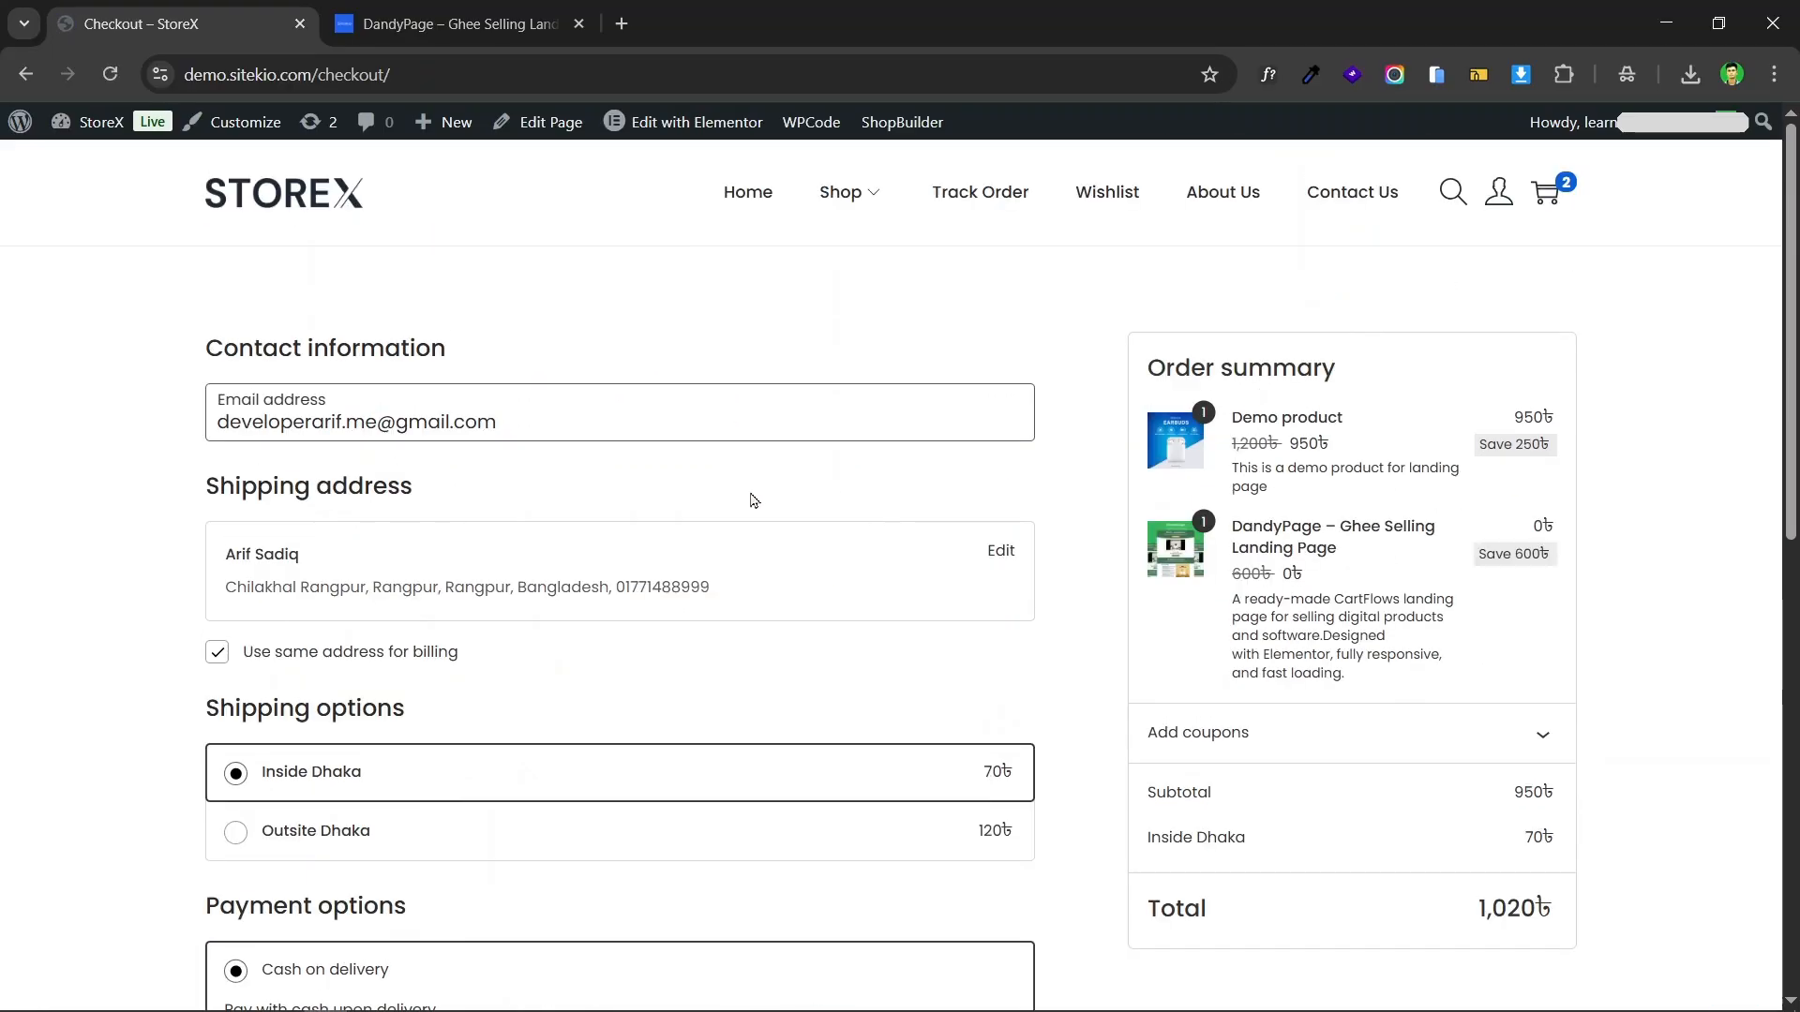
pyautogui.scroll(-4, 754, 500)
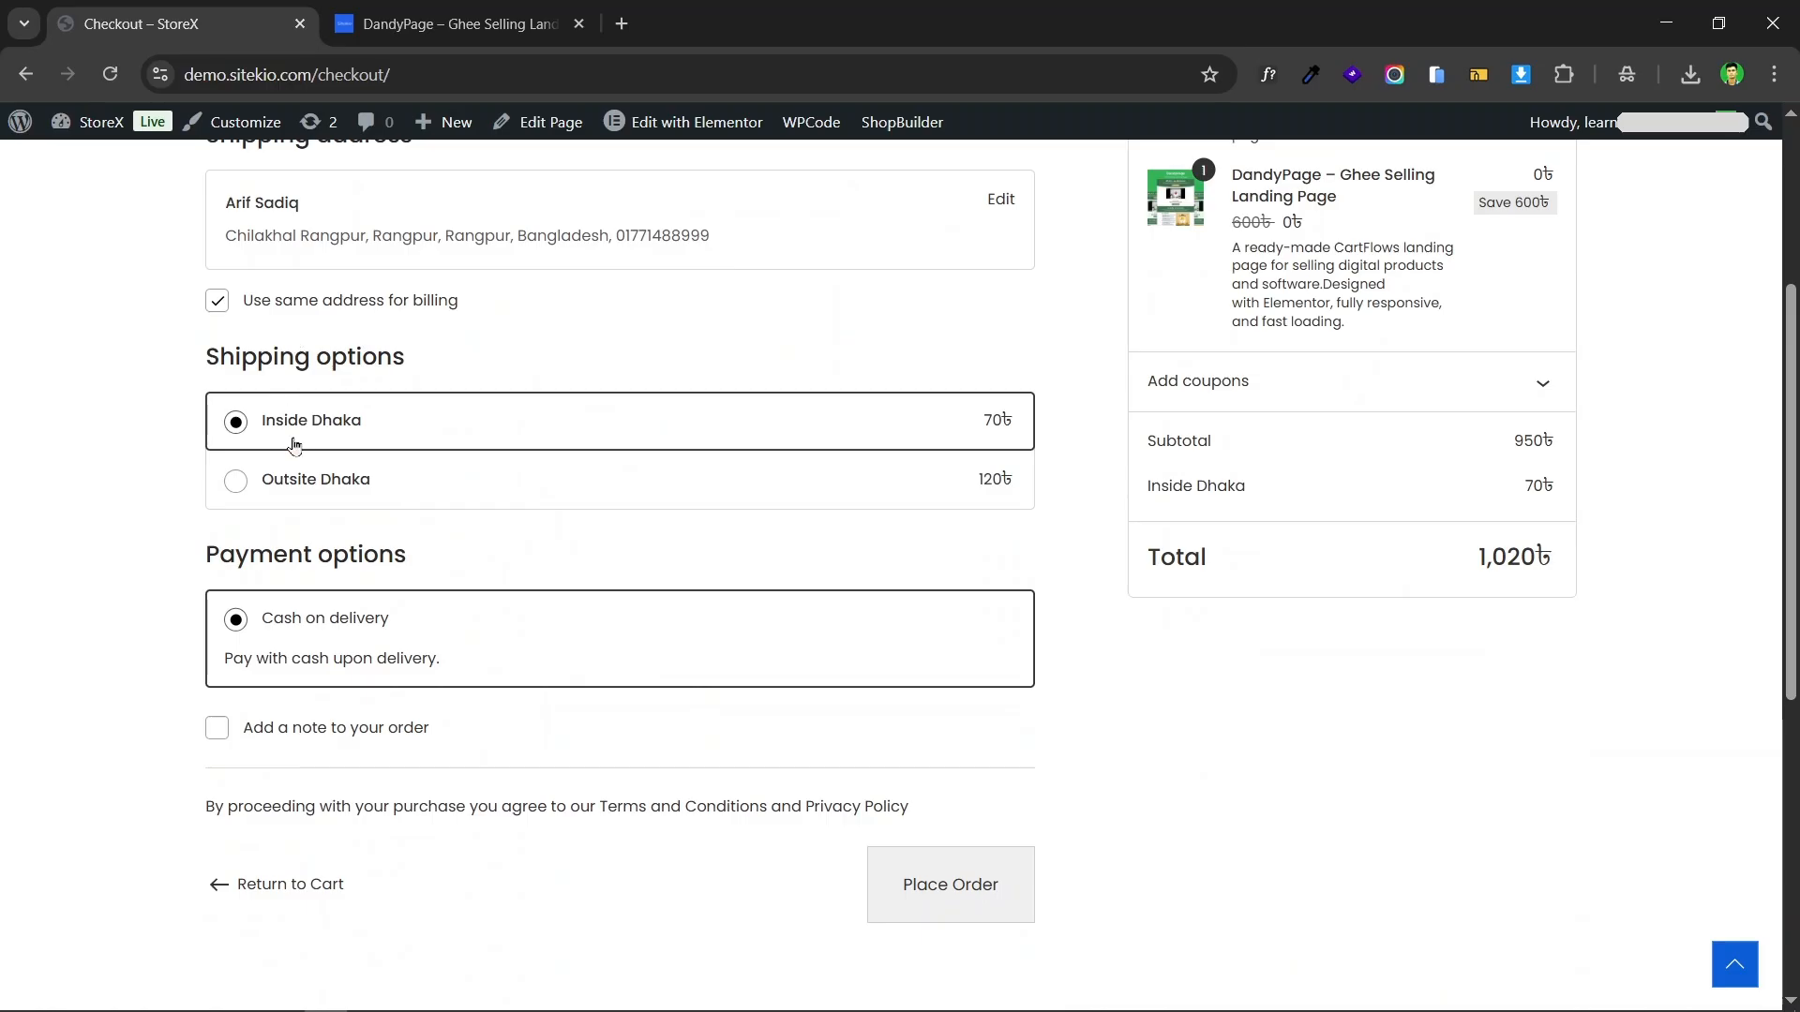
pyautogui.scroll(-1, 469, 537)
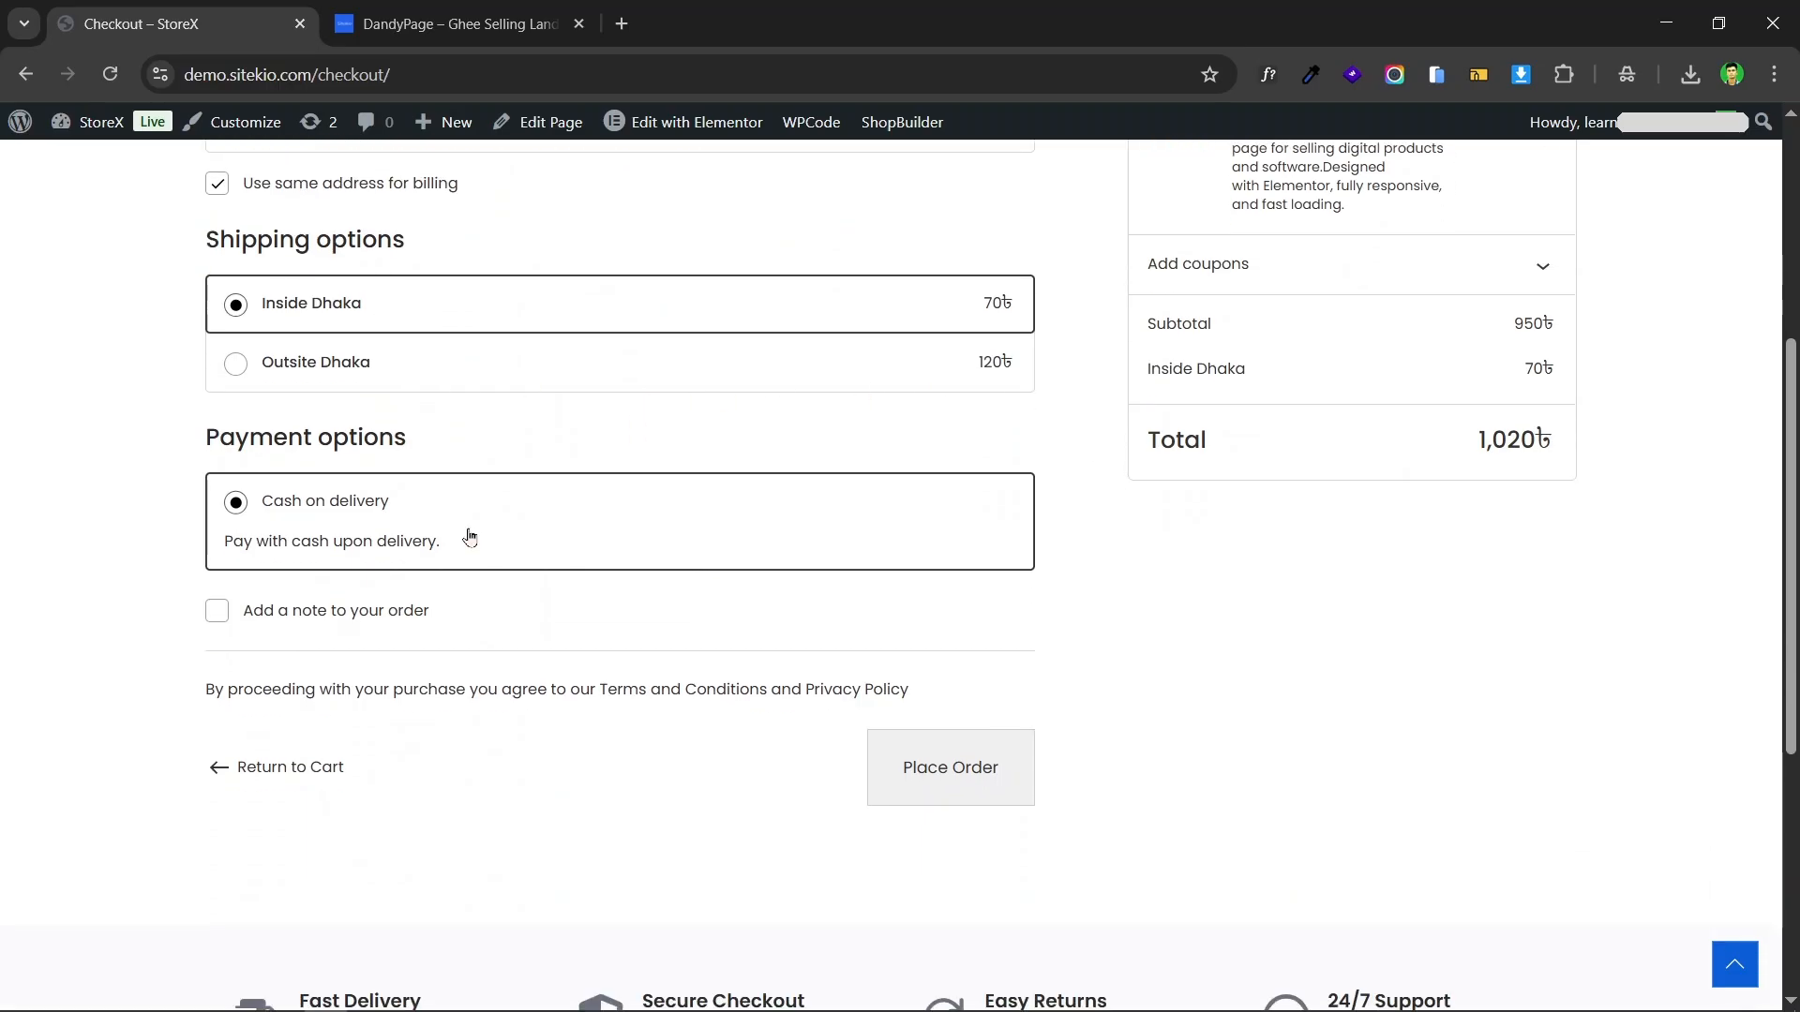
pyautogui.scroll(1, 448, 555)
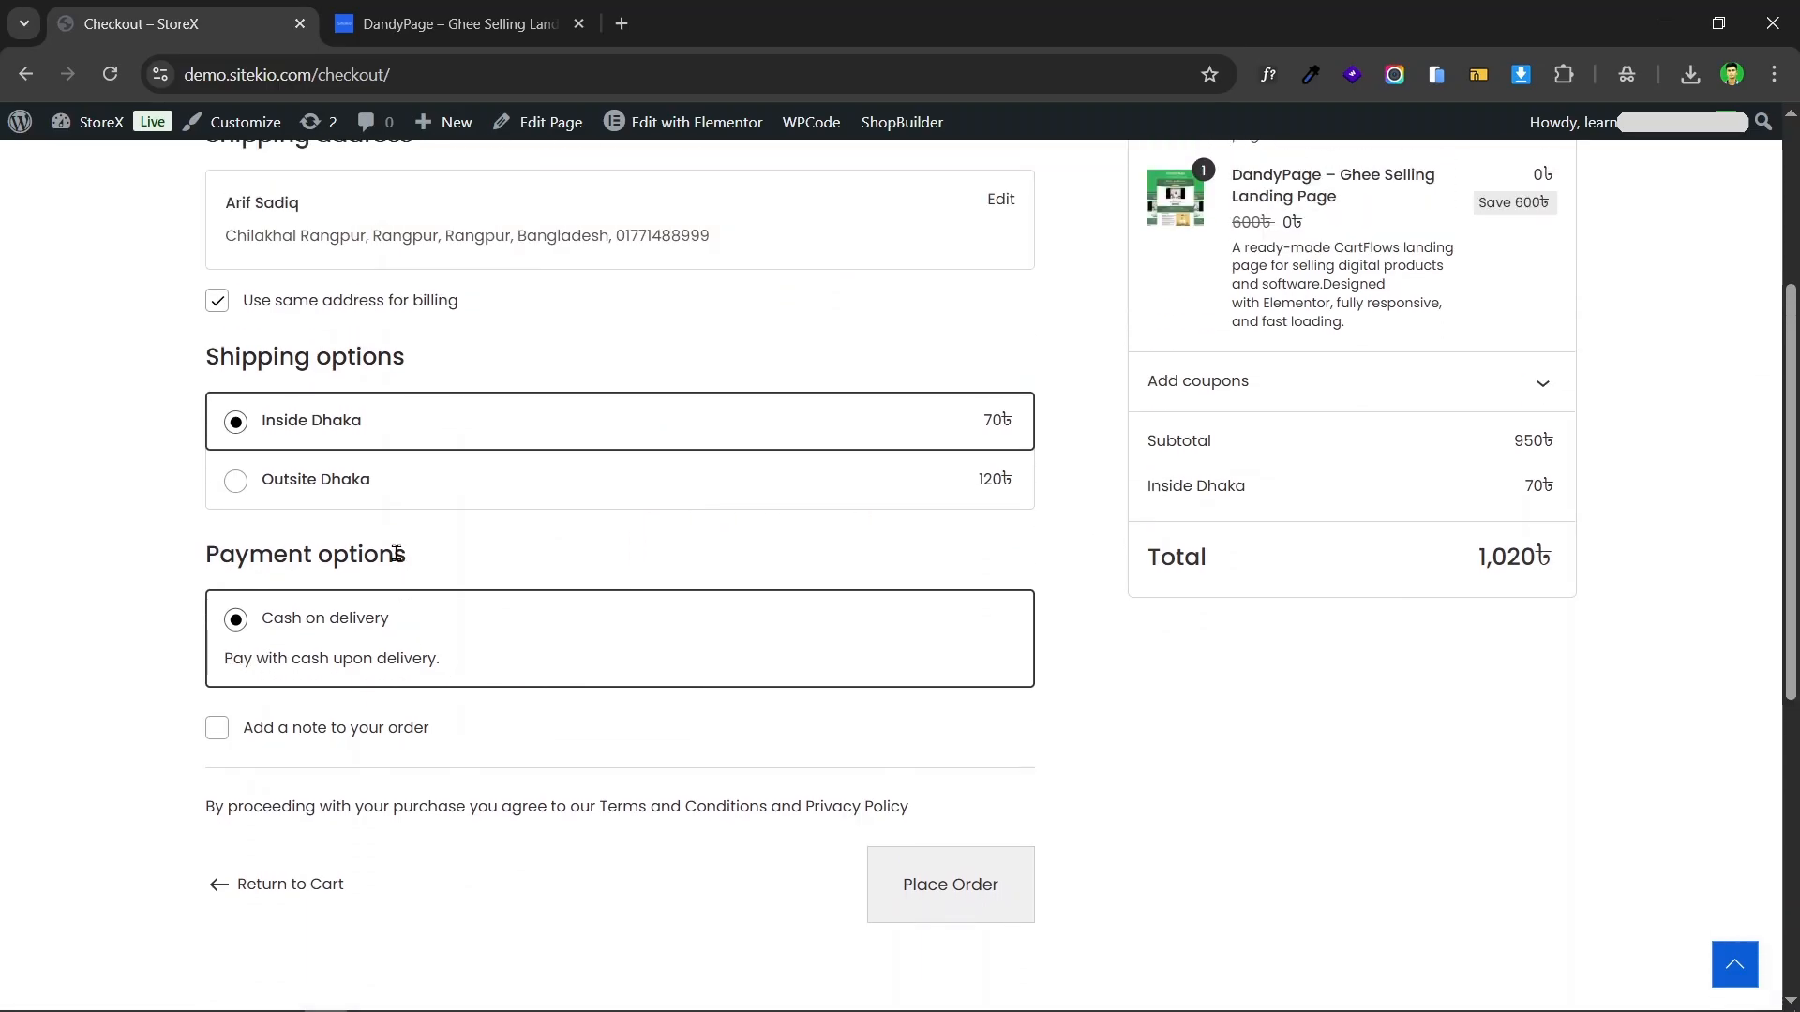
# Step: Open the shopping cart and remove "Demo product" from it
pyautogui.scroll(1, 396, 554)
pyautogui.scroll(2, 812, 585)
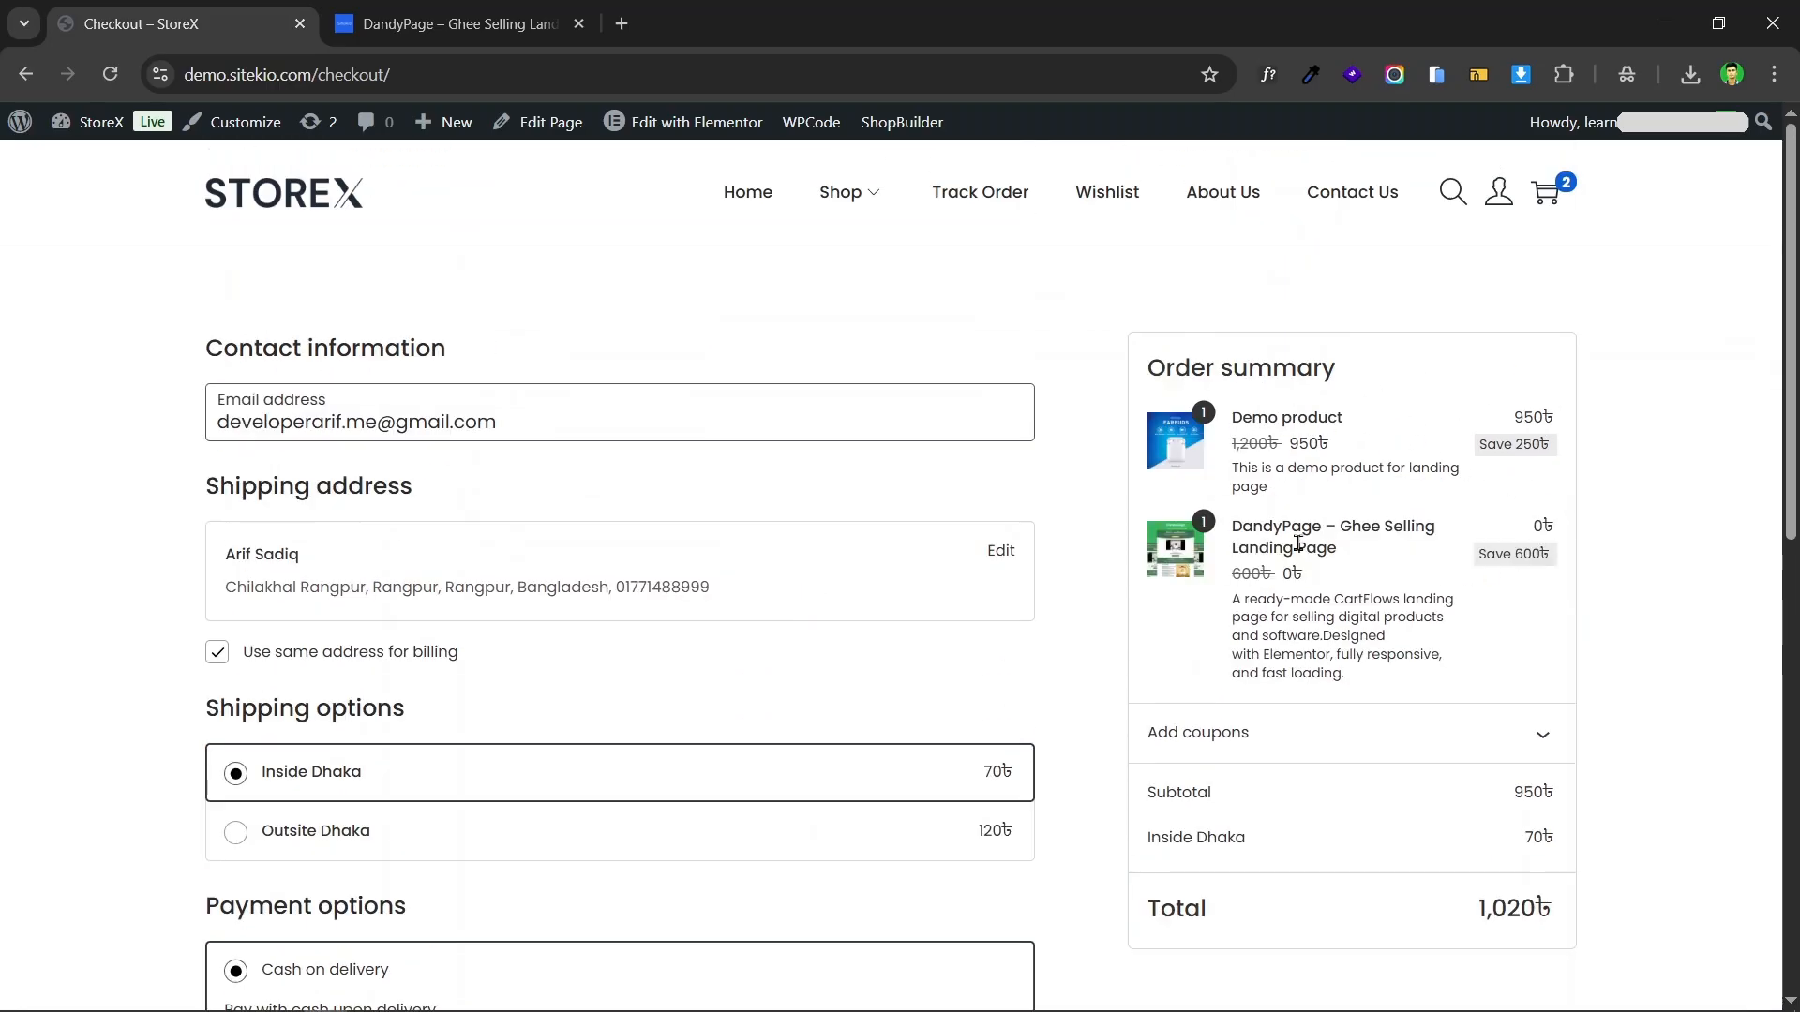
pyautogui.click(1545, 193)
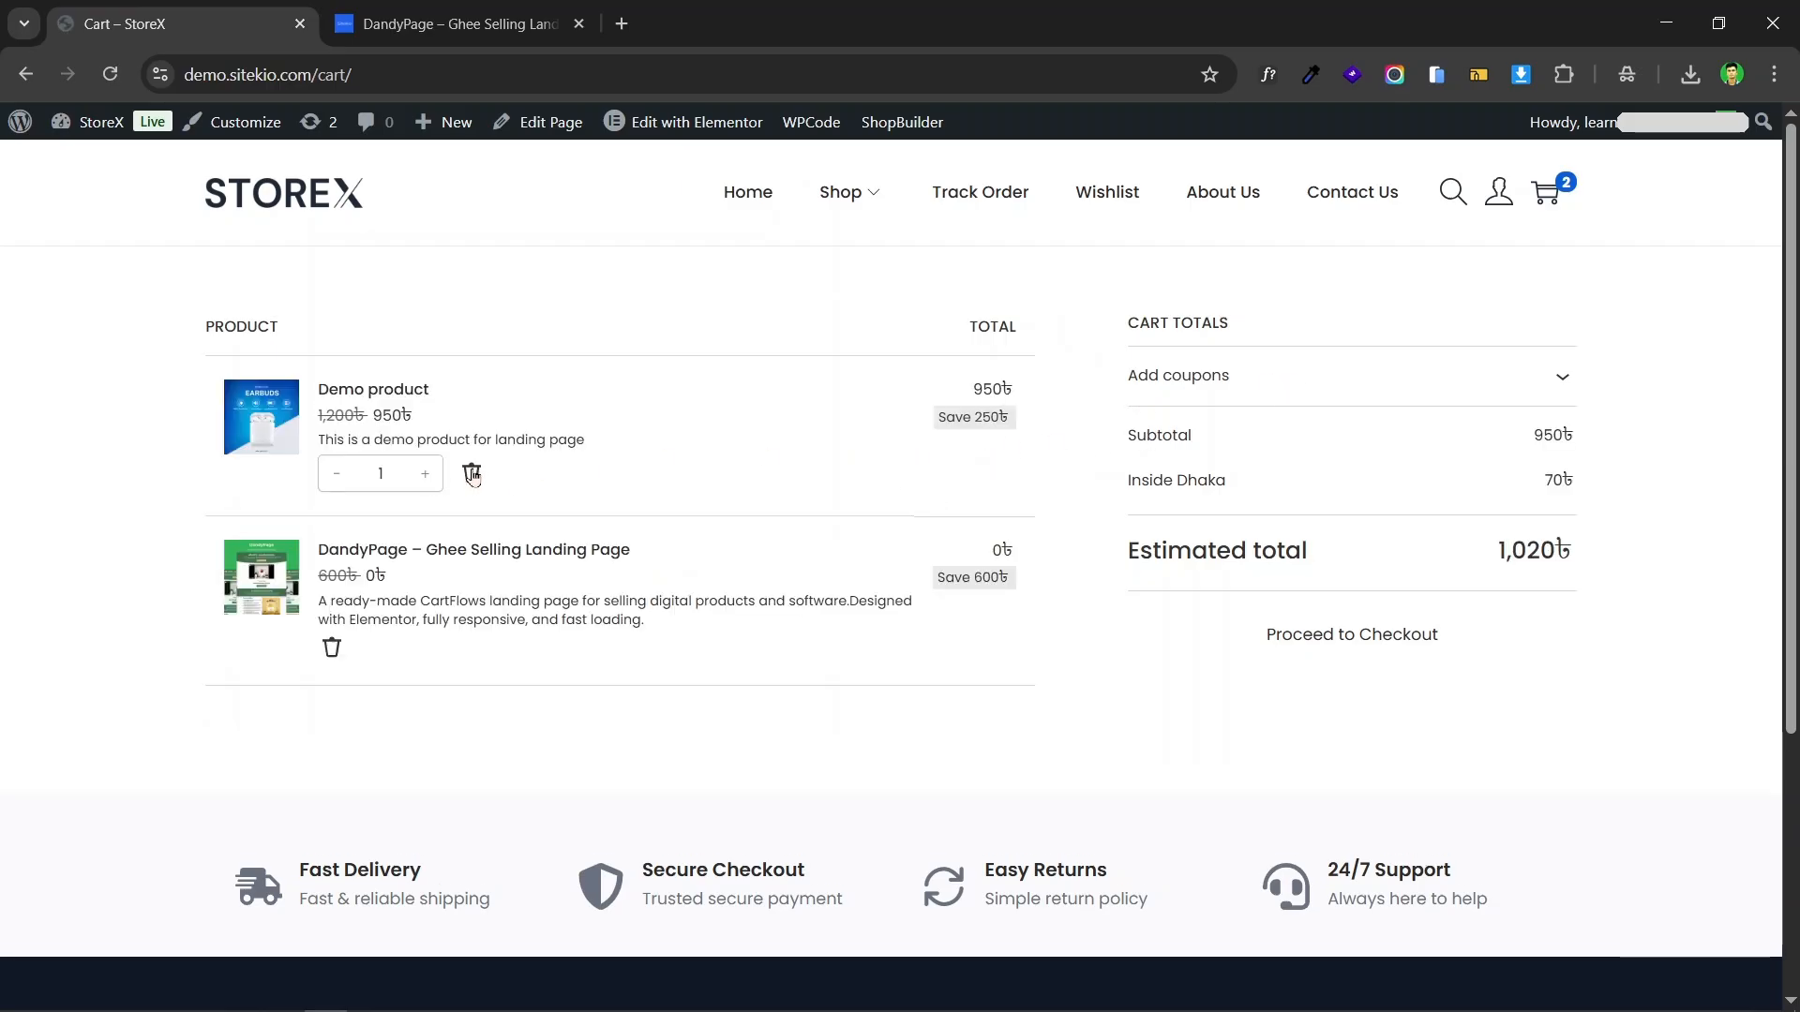
pyautogui.click(473, 475)
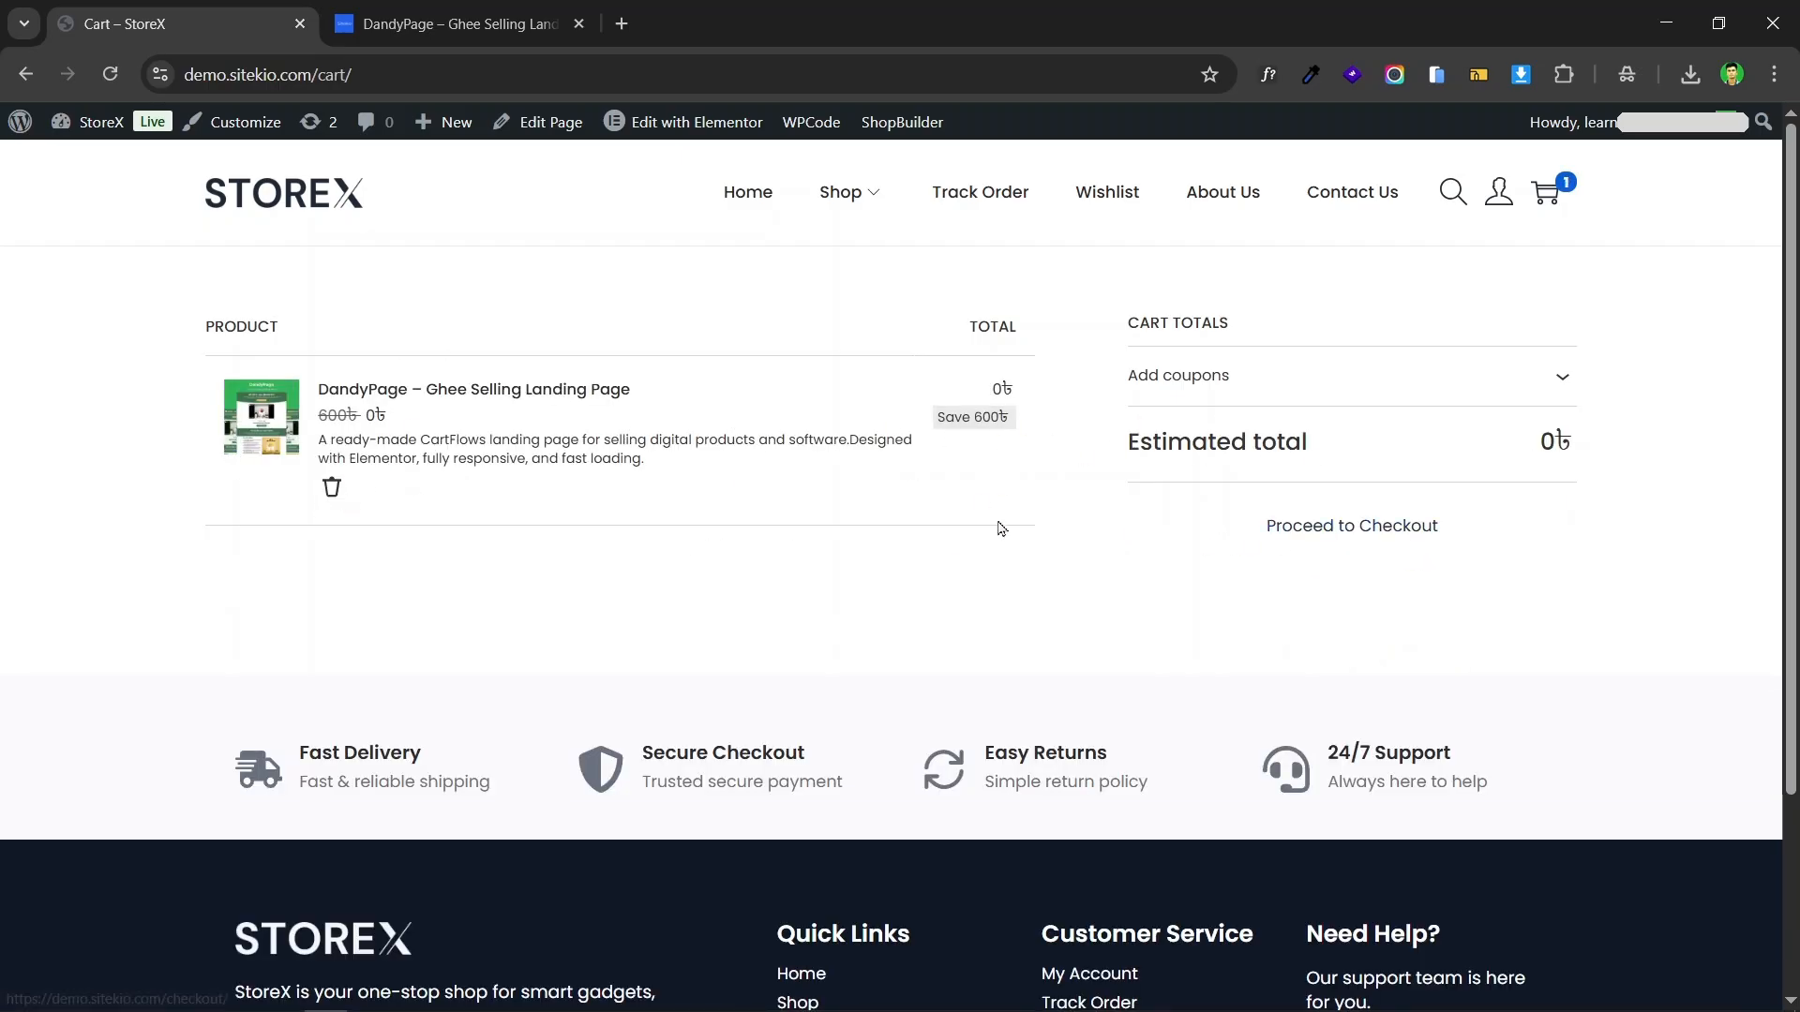
# Step: Proceed to checkout with only the DandyPage product and review the contact information, billing address and order summary
pyautogui.click(1327, 522)
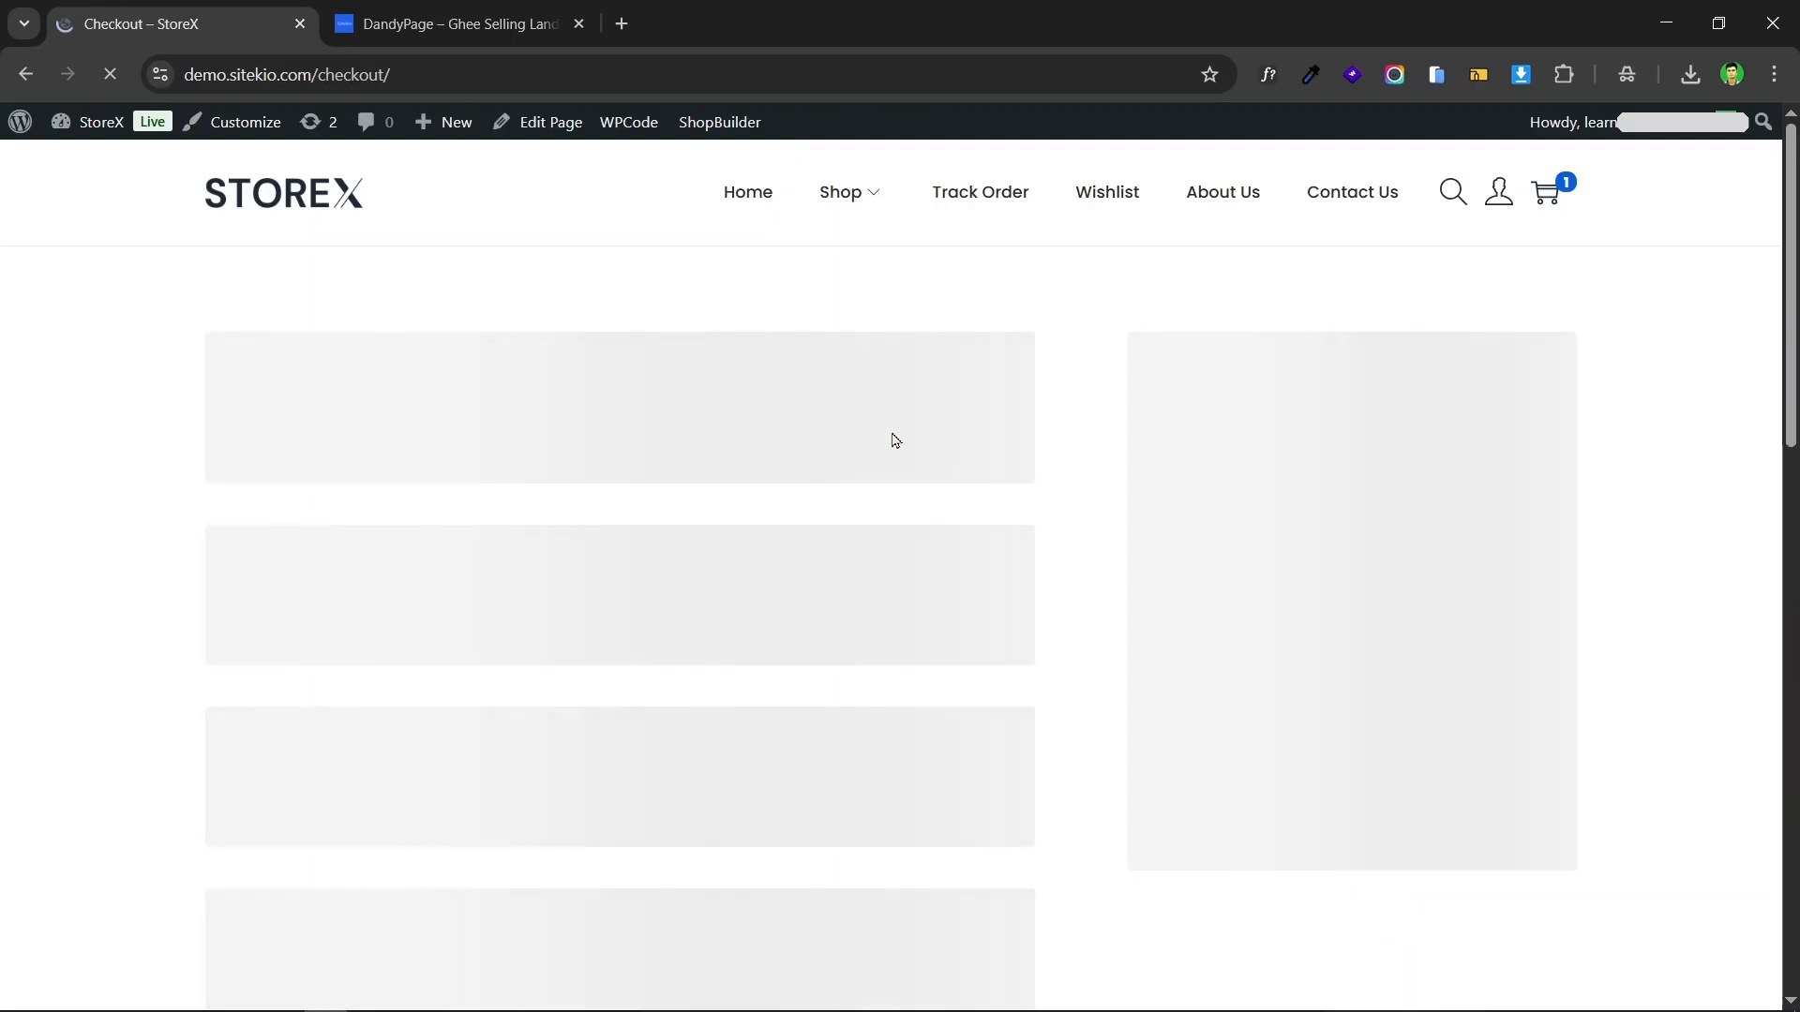
pyautogui.scroll(-3, 844, 436)
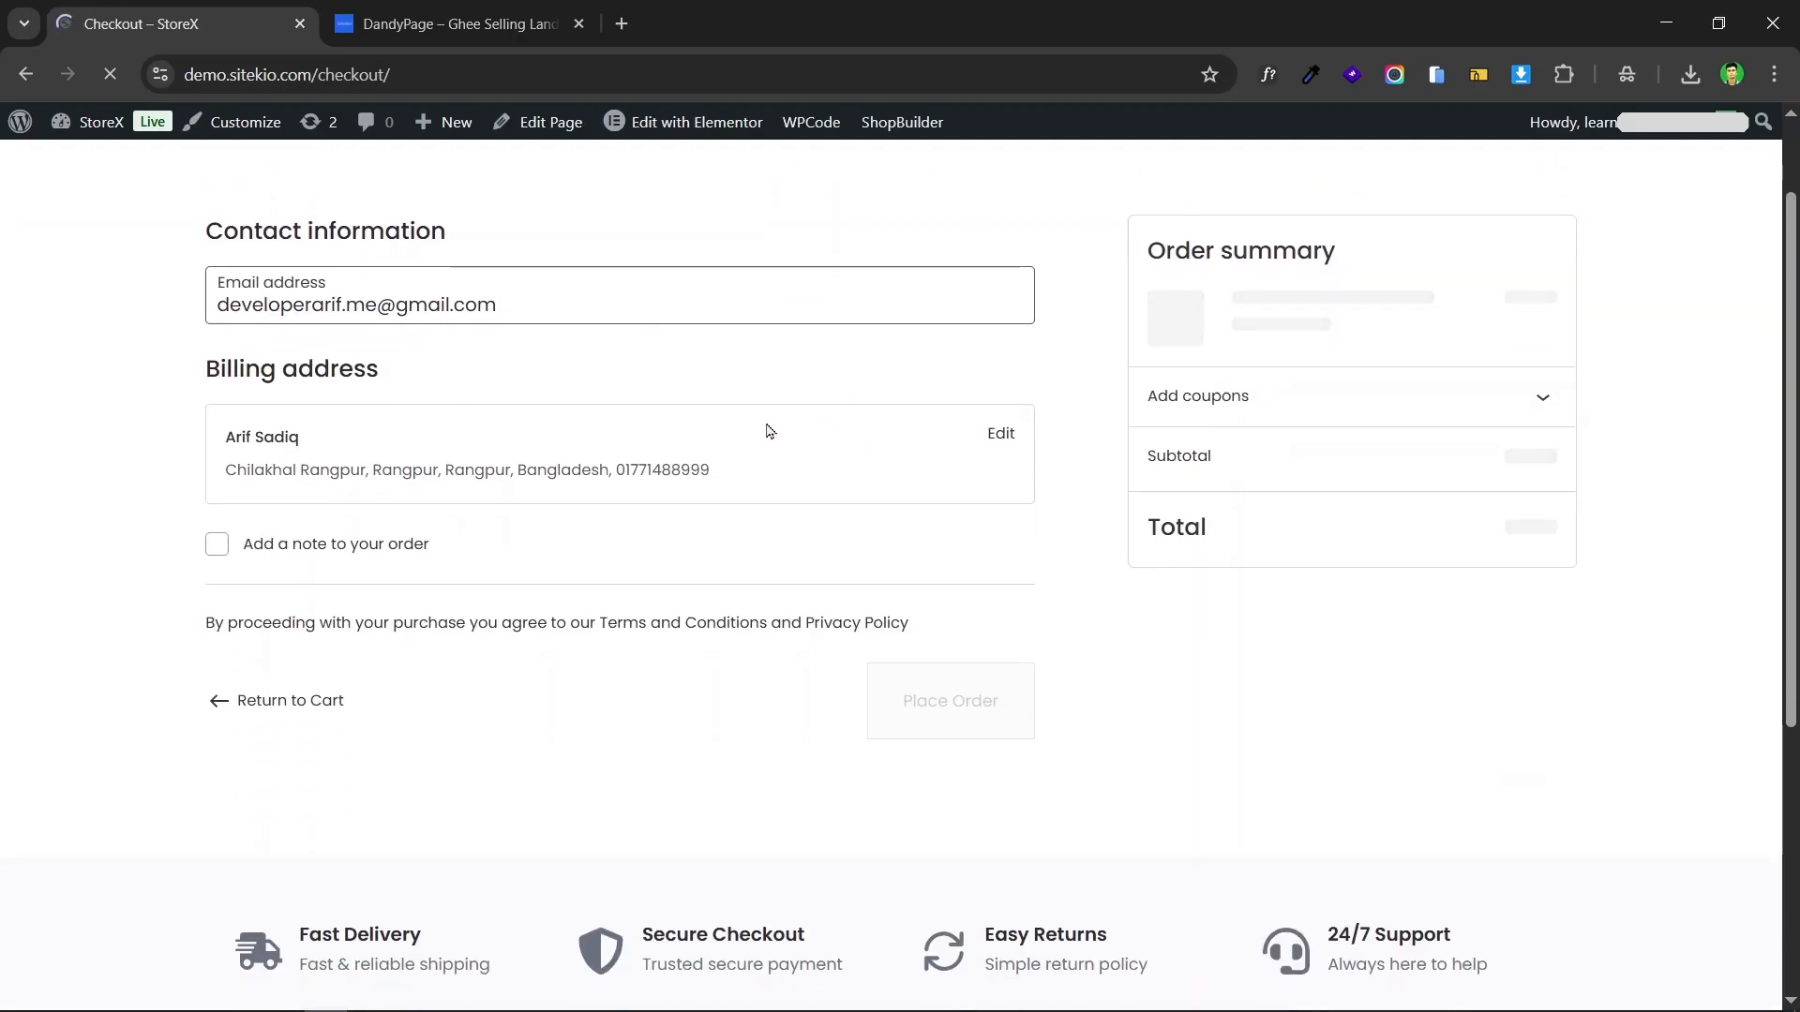
pyautogui.scroll(3, 404, 416)
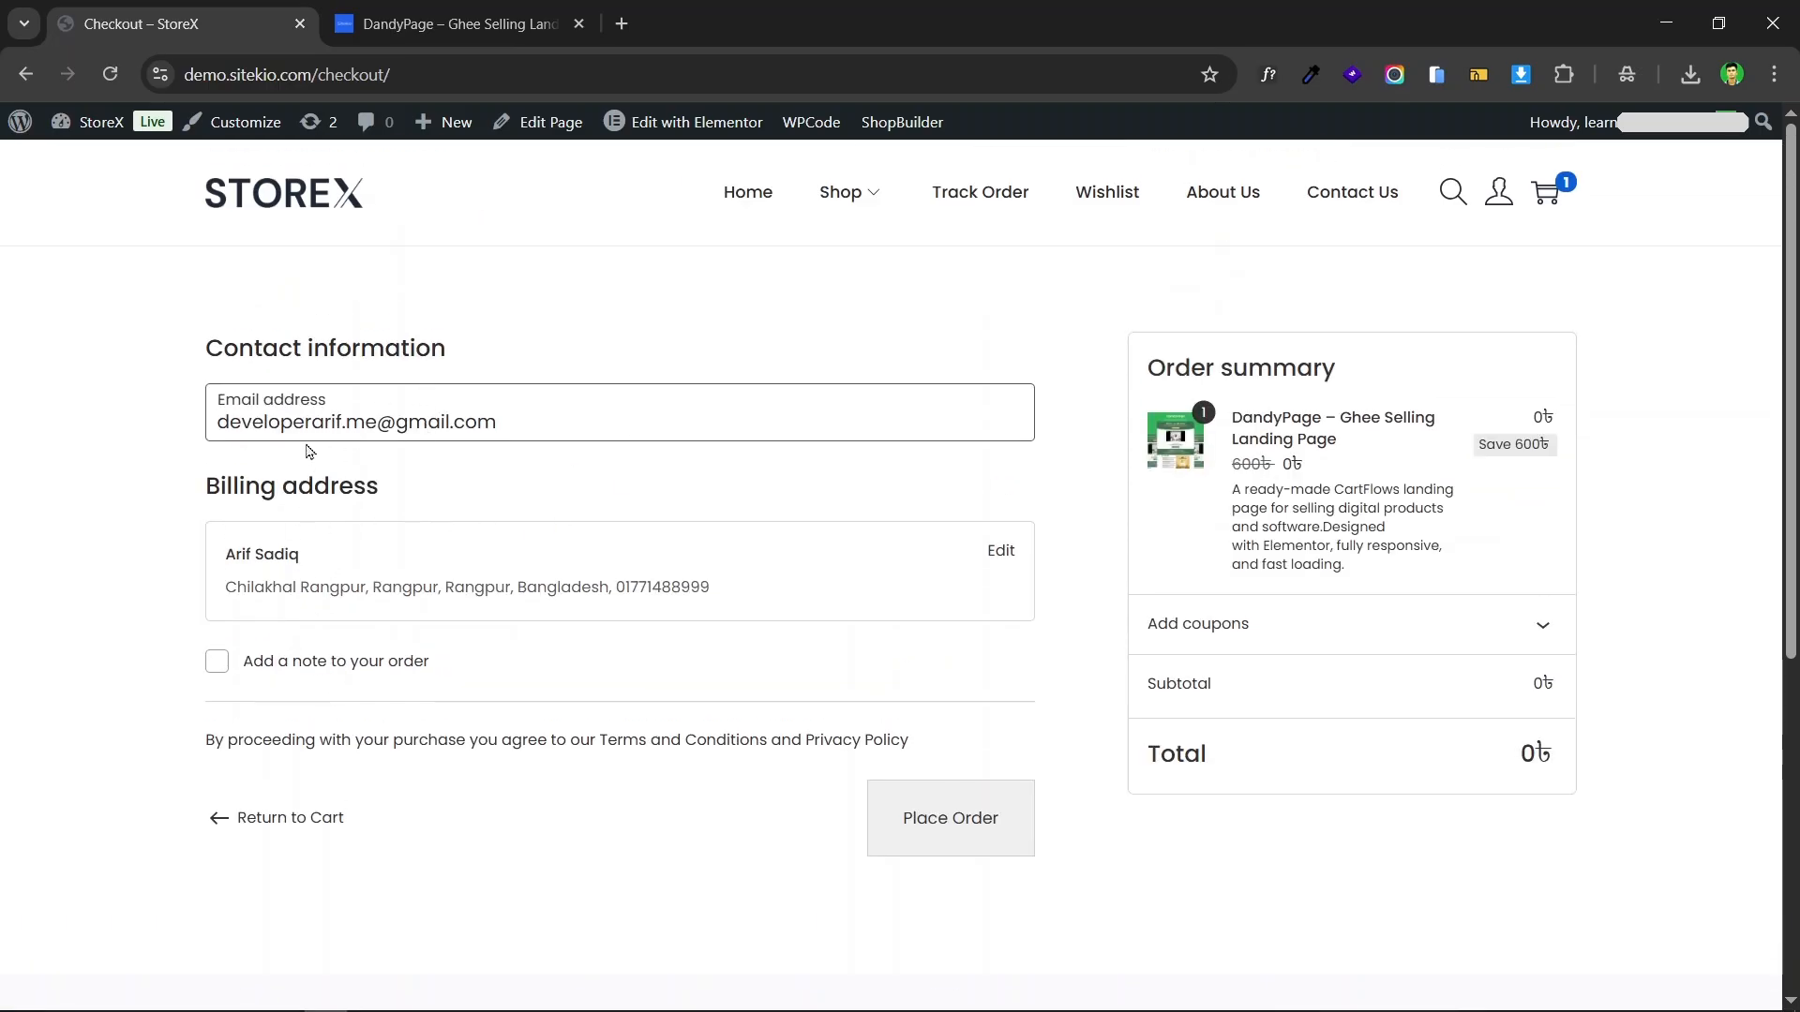
pyautogui.scroll(-1, 691, 413)
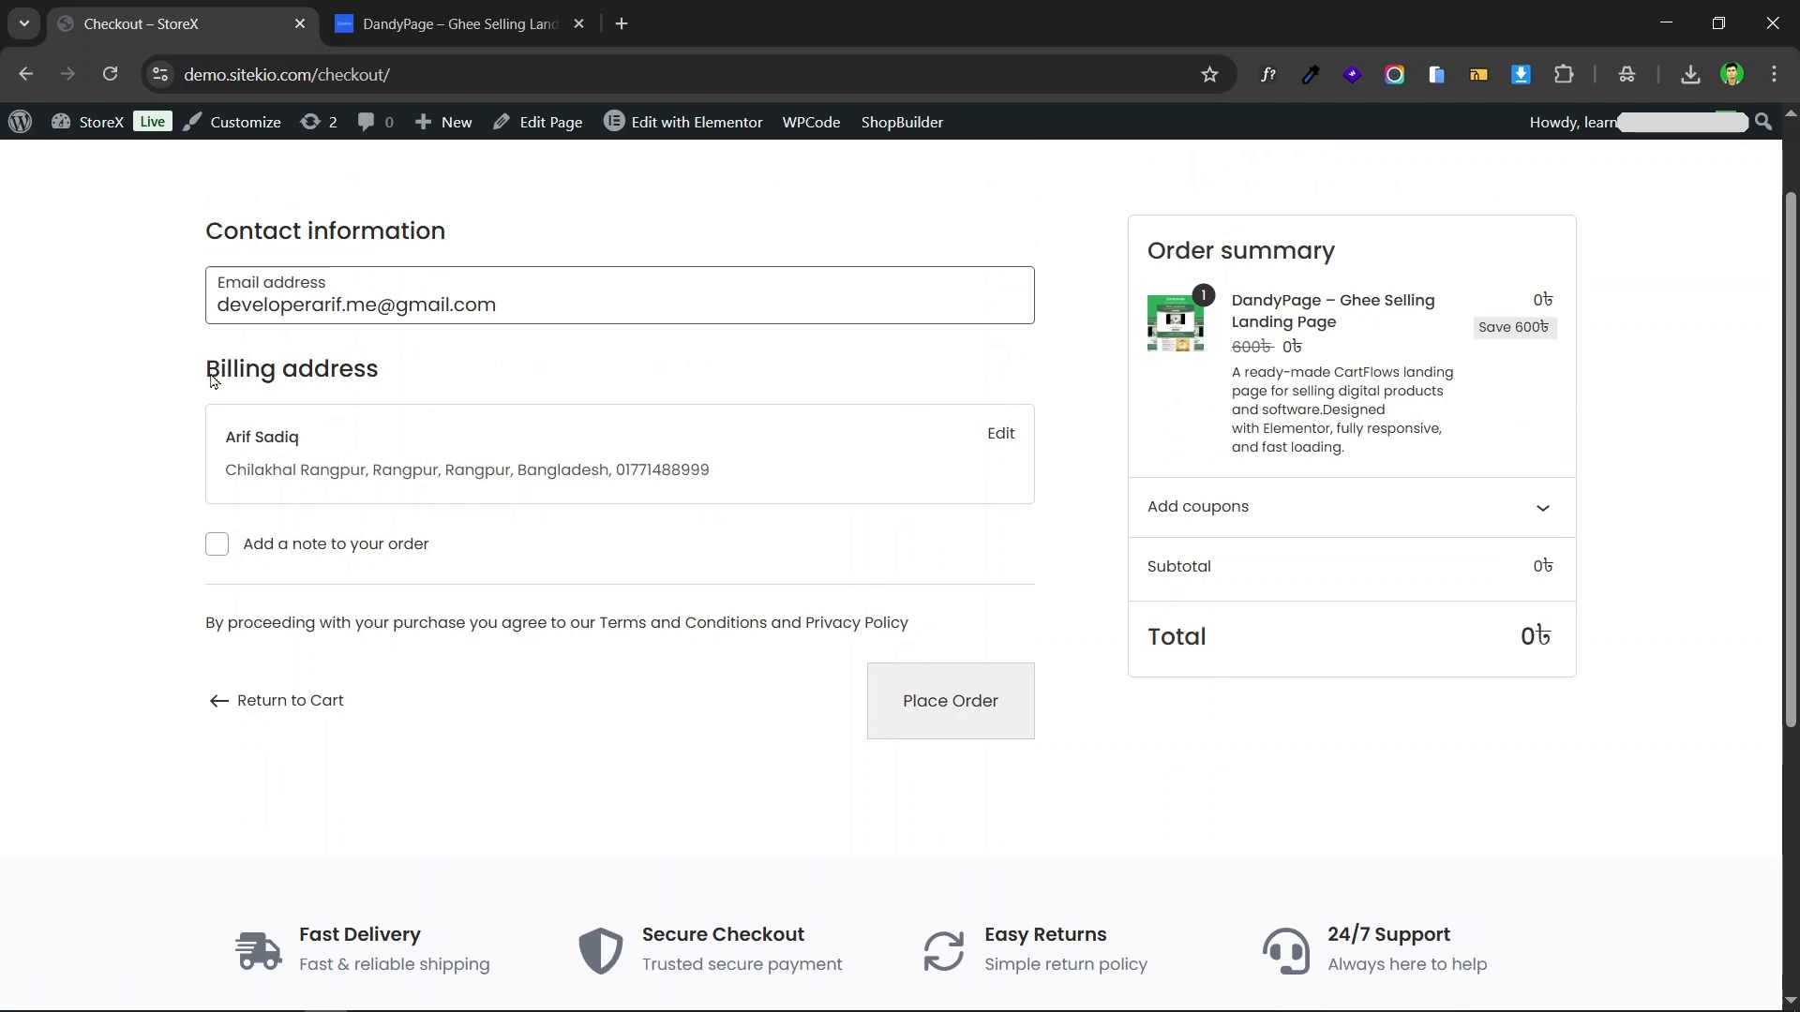
pyautogui.scroll(1, 554, 334)
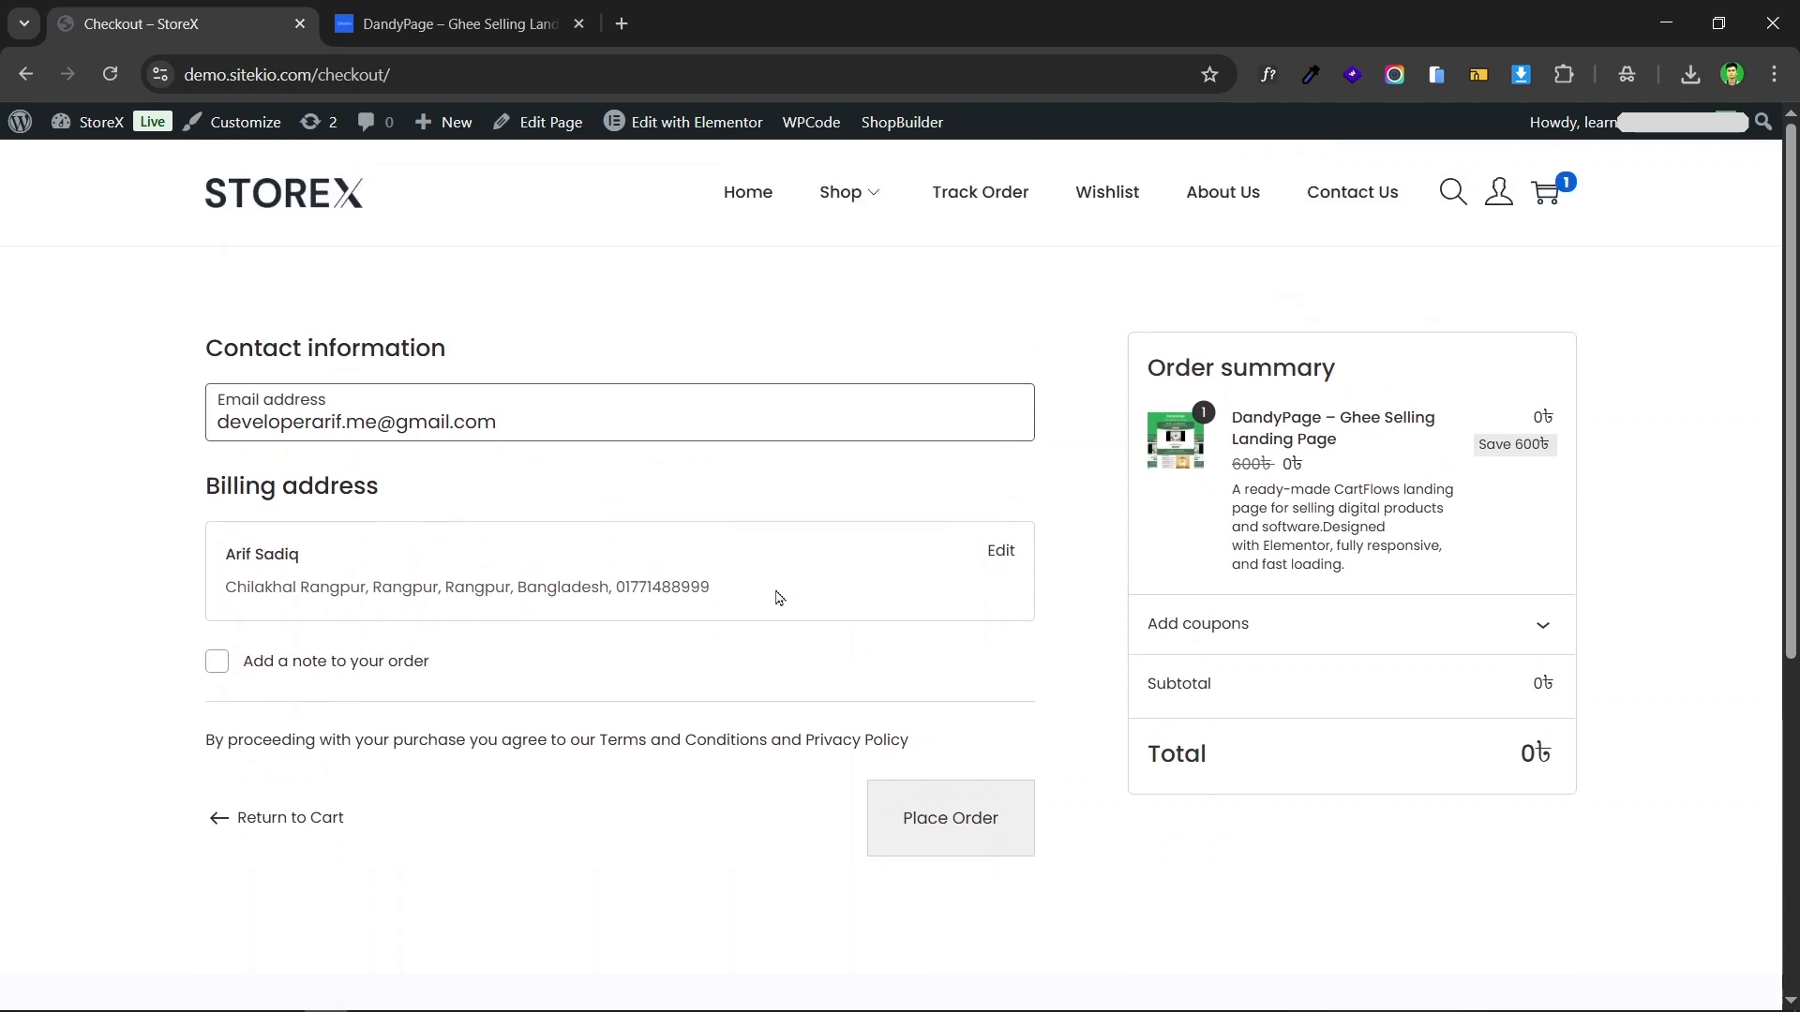
pyautogui.scroll(-2, 912, 507)
pyautogui.scroll(2, 876, 506)
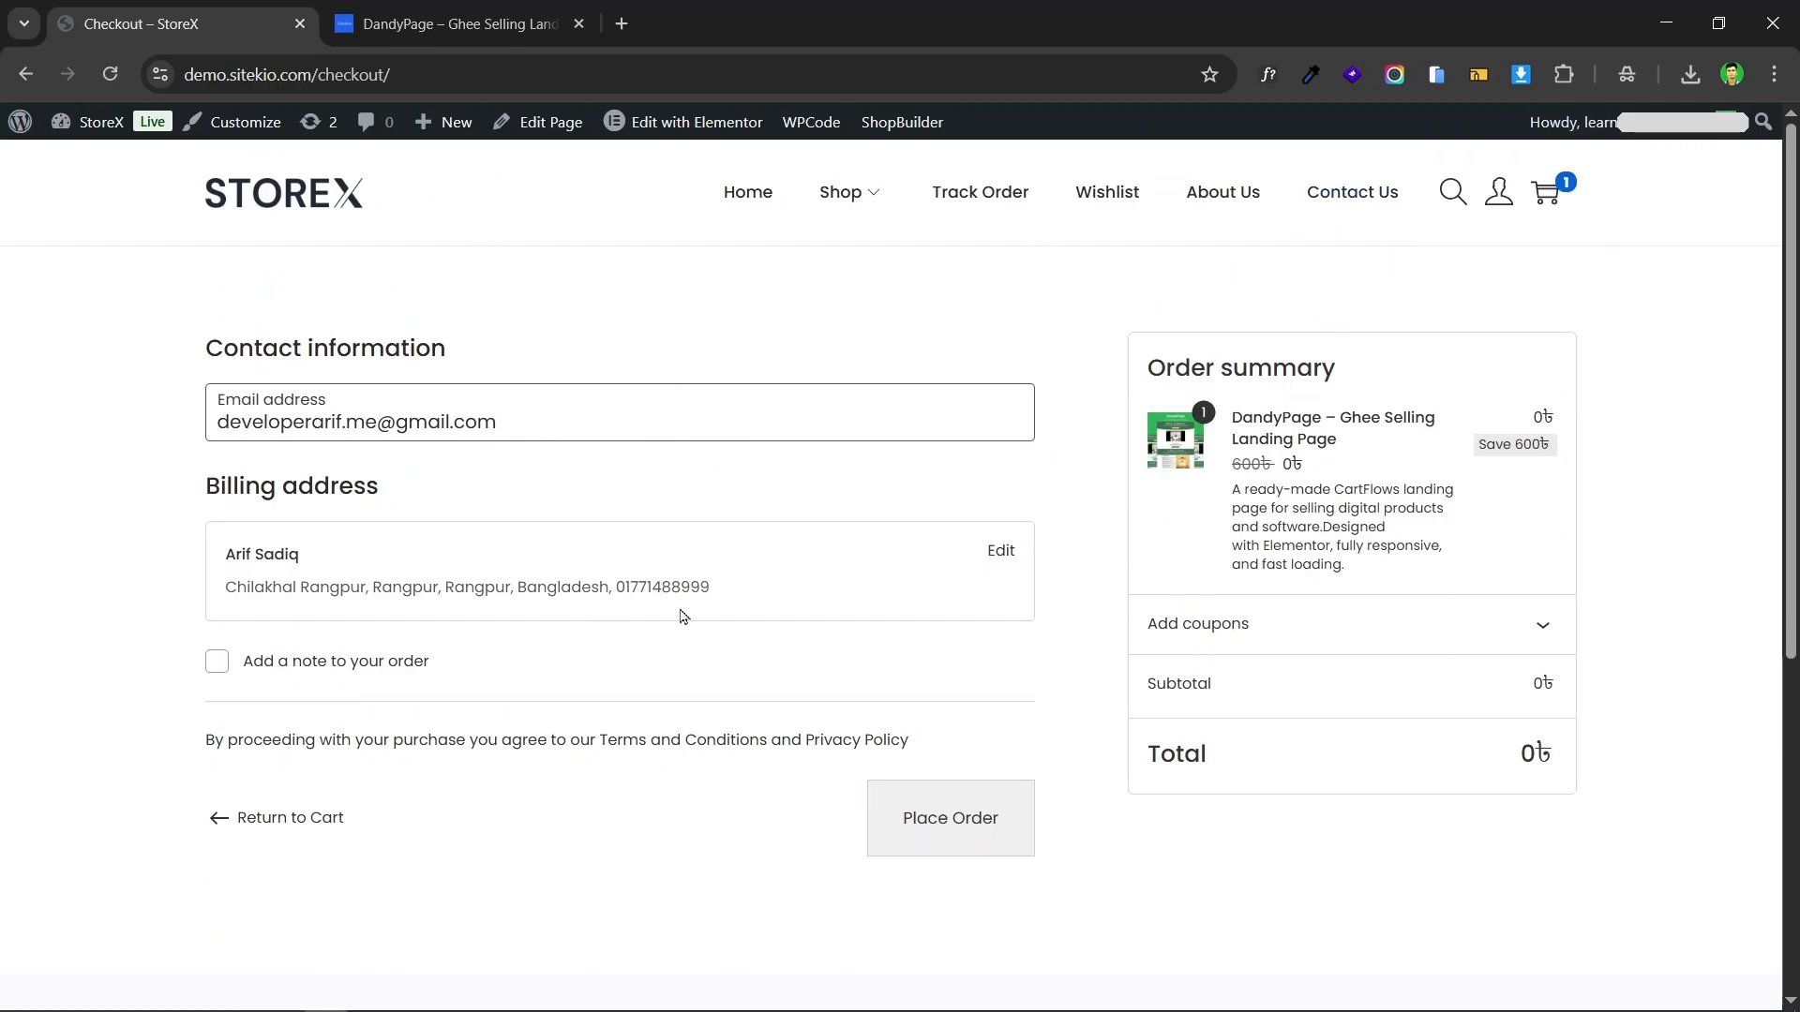
# Step: Open the billing address for editing, review its fields, and place the order for the DandyPage product
pyautogui.click(999, 553)
pyautogui.scroll(-3, 511, 449)
pyautogui.scroll(2, 398, 585)
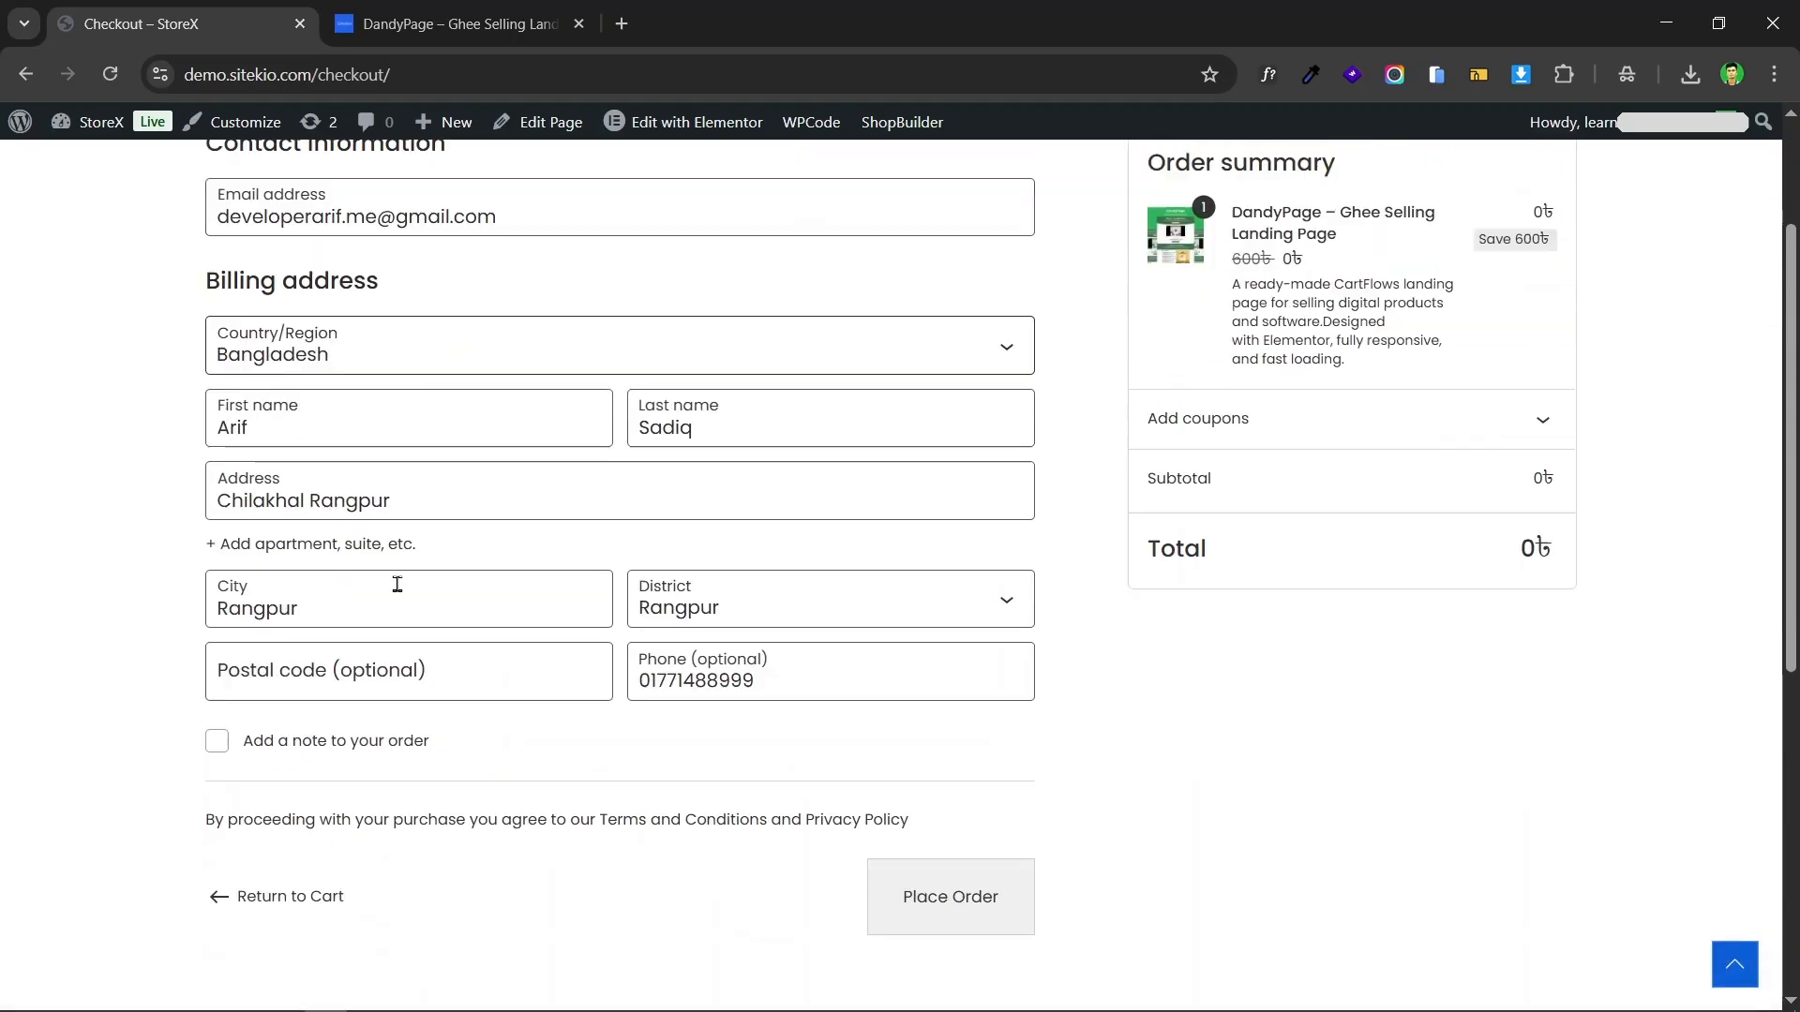
pyautogui.scroll(-3, 948, 423)
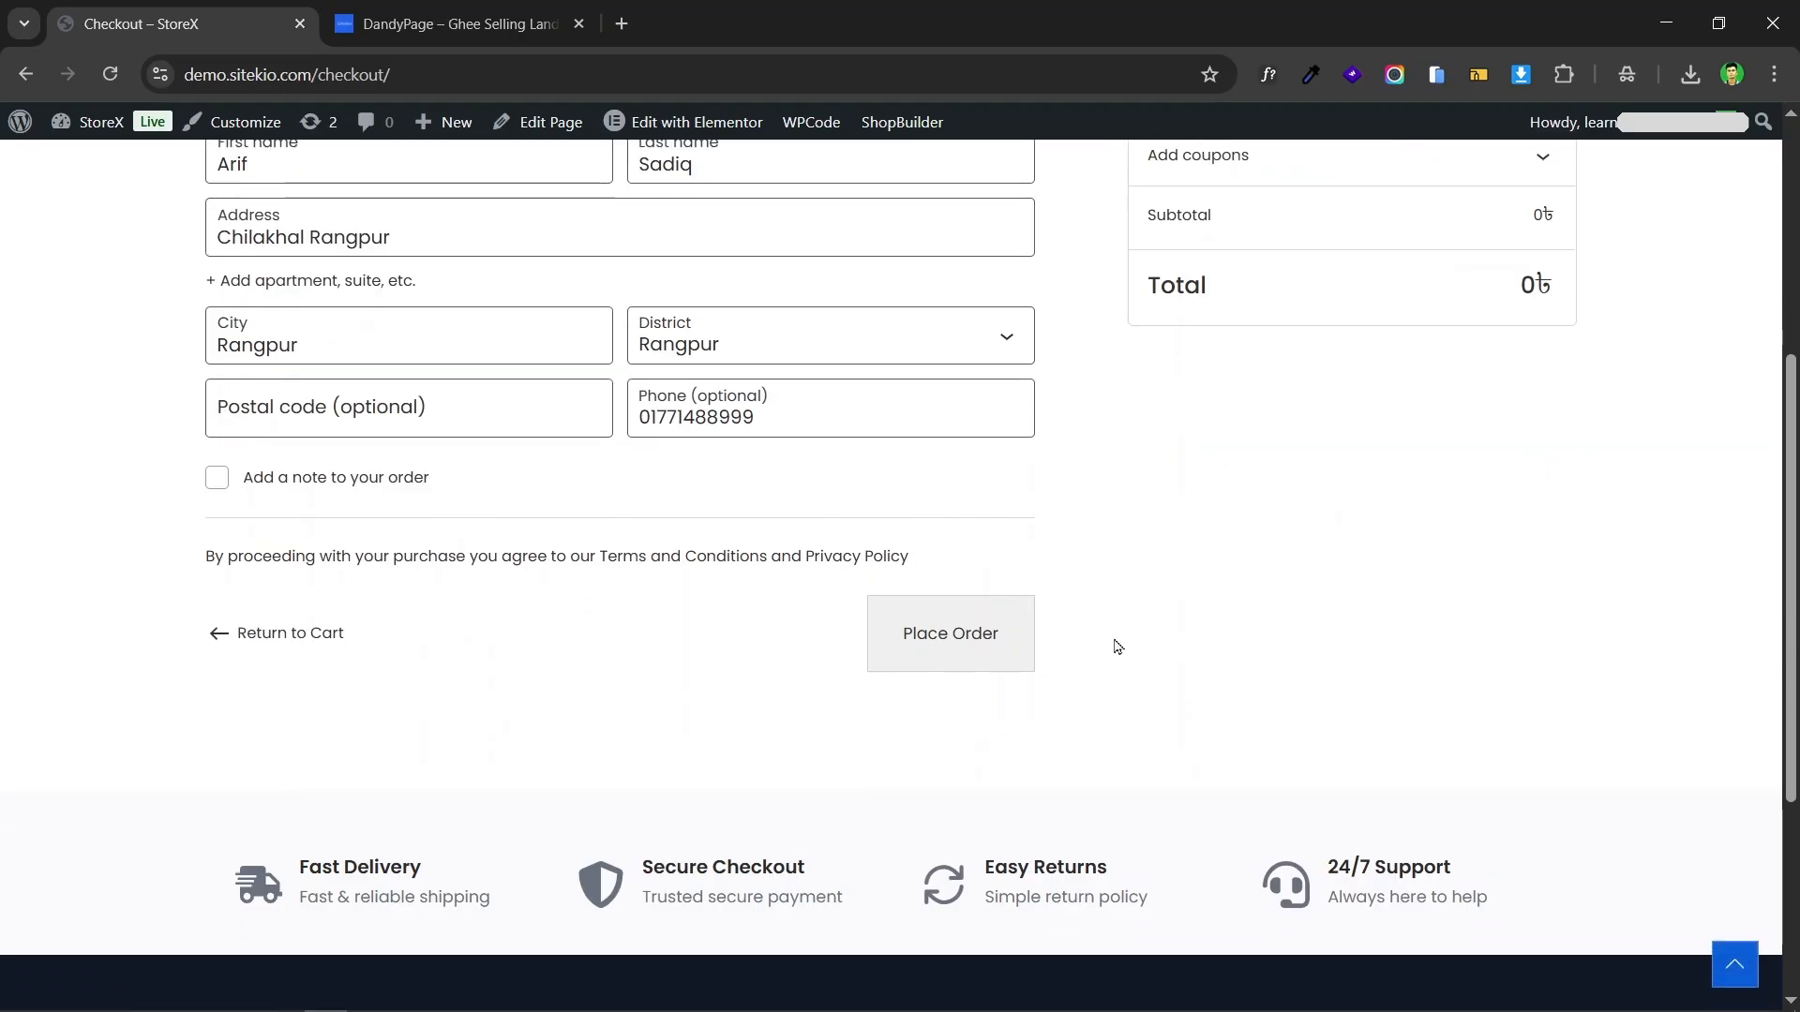
pyautogui.scroll(5, 1117, 647)
pyautogui.scroll(-4, 1527, 474)
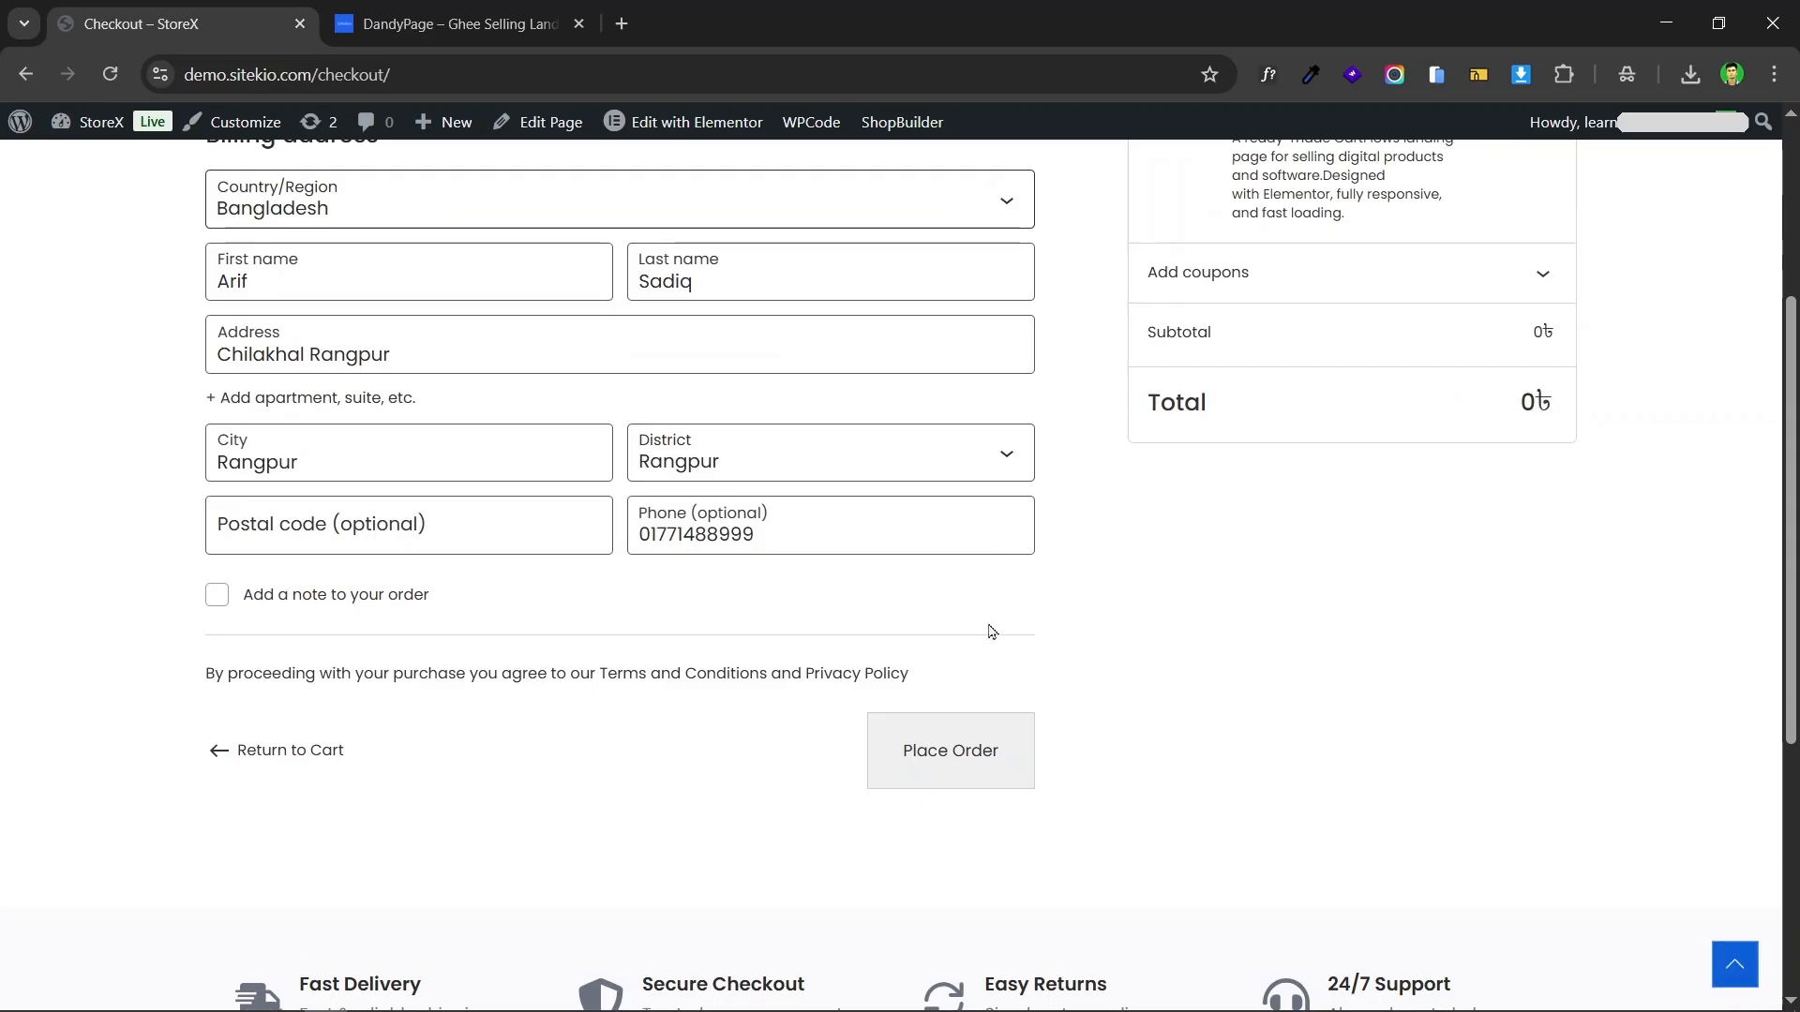
pyautogui.scroll(-2, 1003, 619)
pyautogui.click(935, 535)
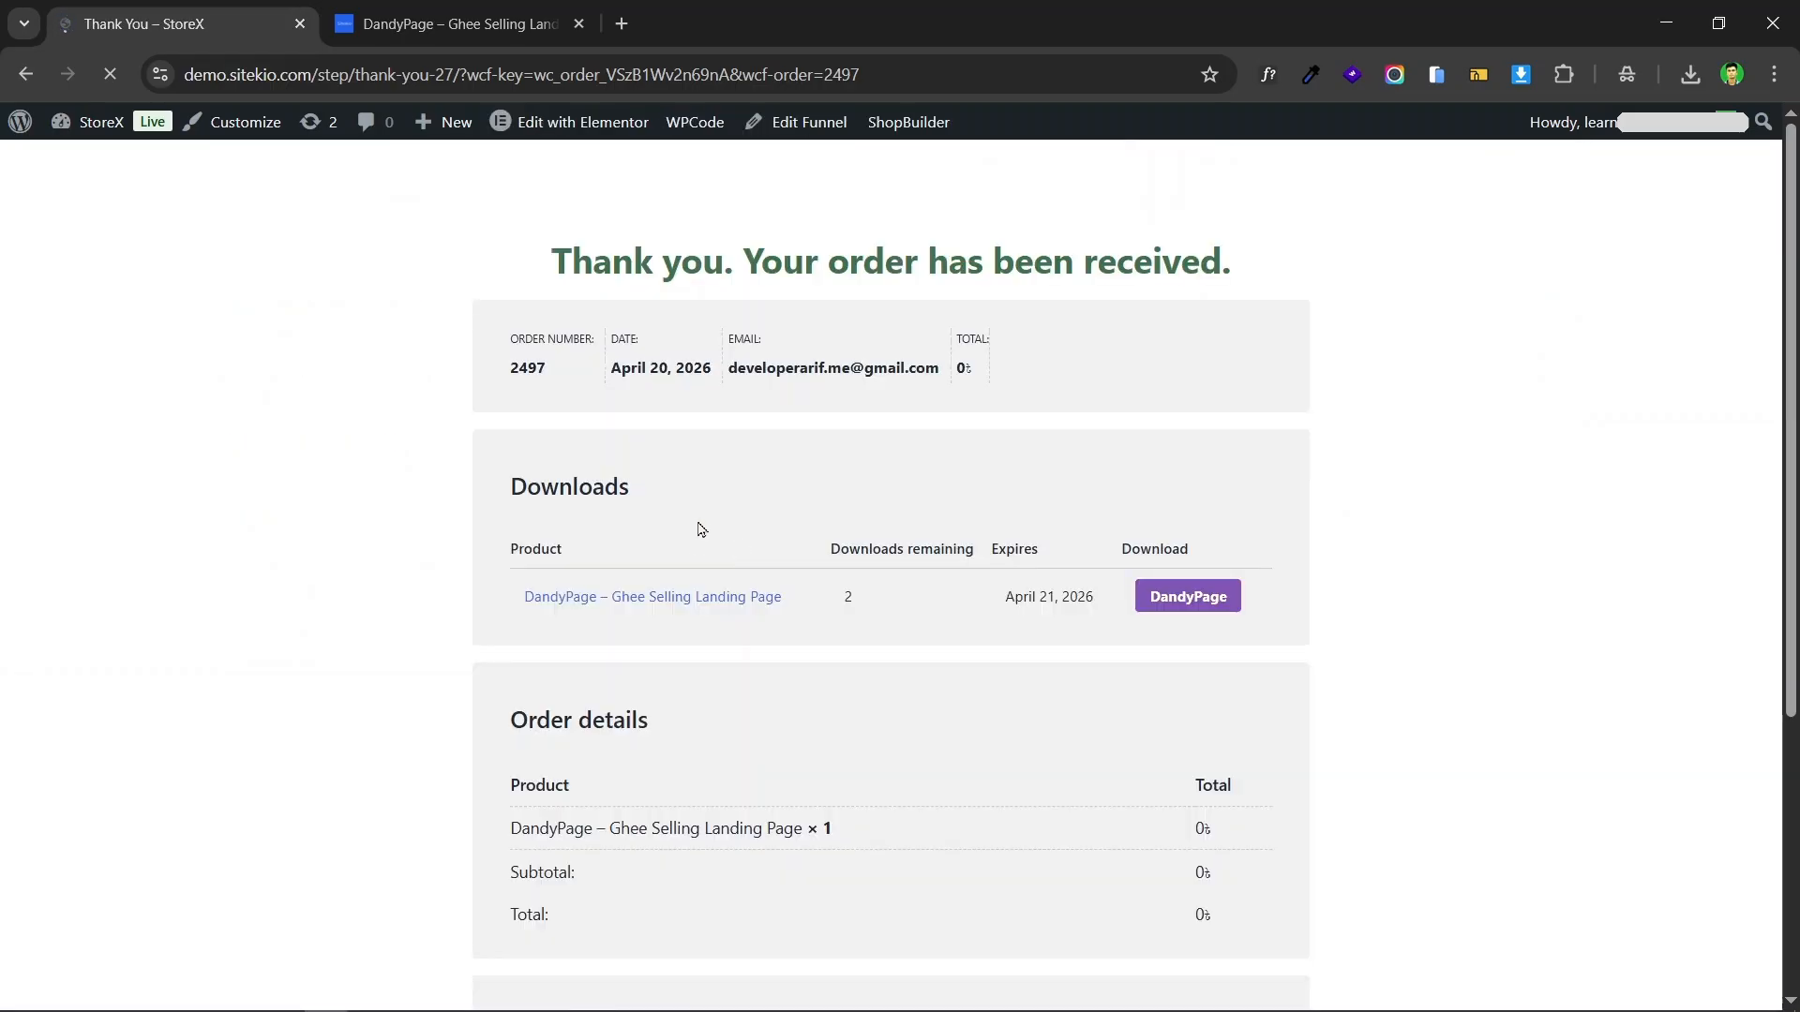
# Step: Review the download and order details on the order confirmation, and download the DandyPage file, reloading the page to update the remaining downloads
pyautogui.scroll(-3, 892, 418)
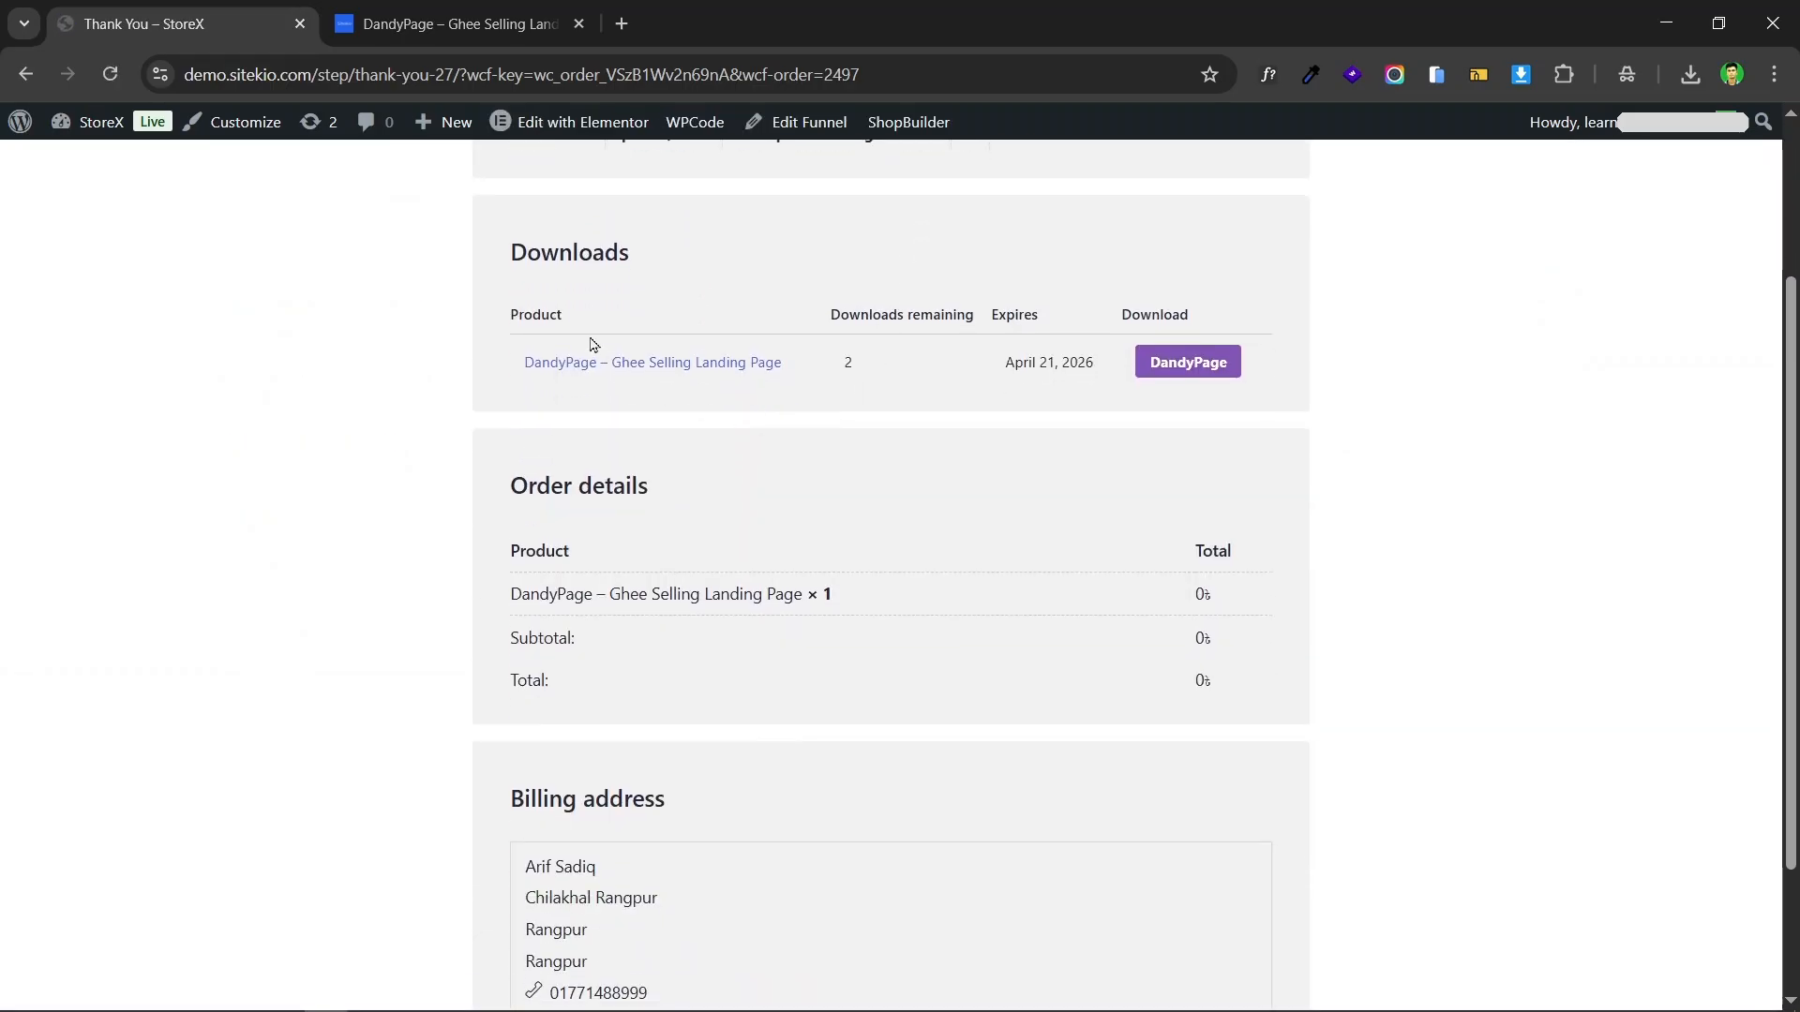
pyautogui.scroll(3, 600, 343)
pyautogui.scroll(-2, 1288, 332)
pyautogui.scroll(-1, 1288, 332)
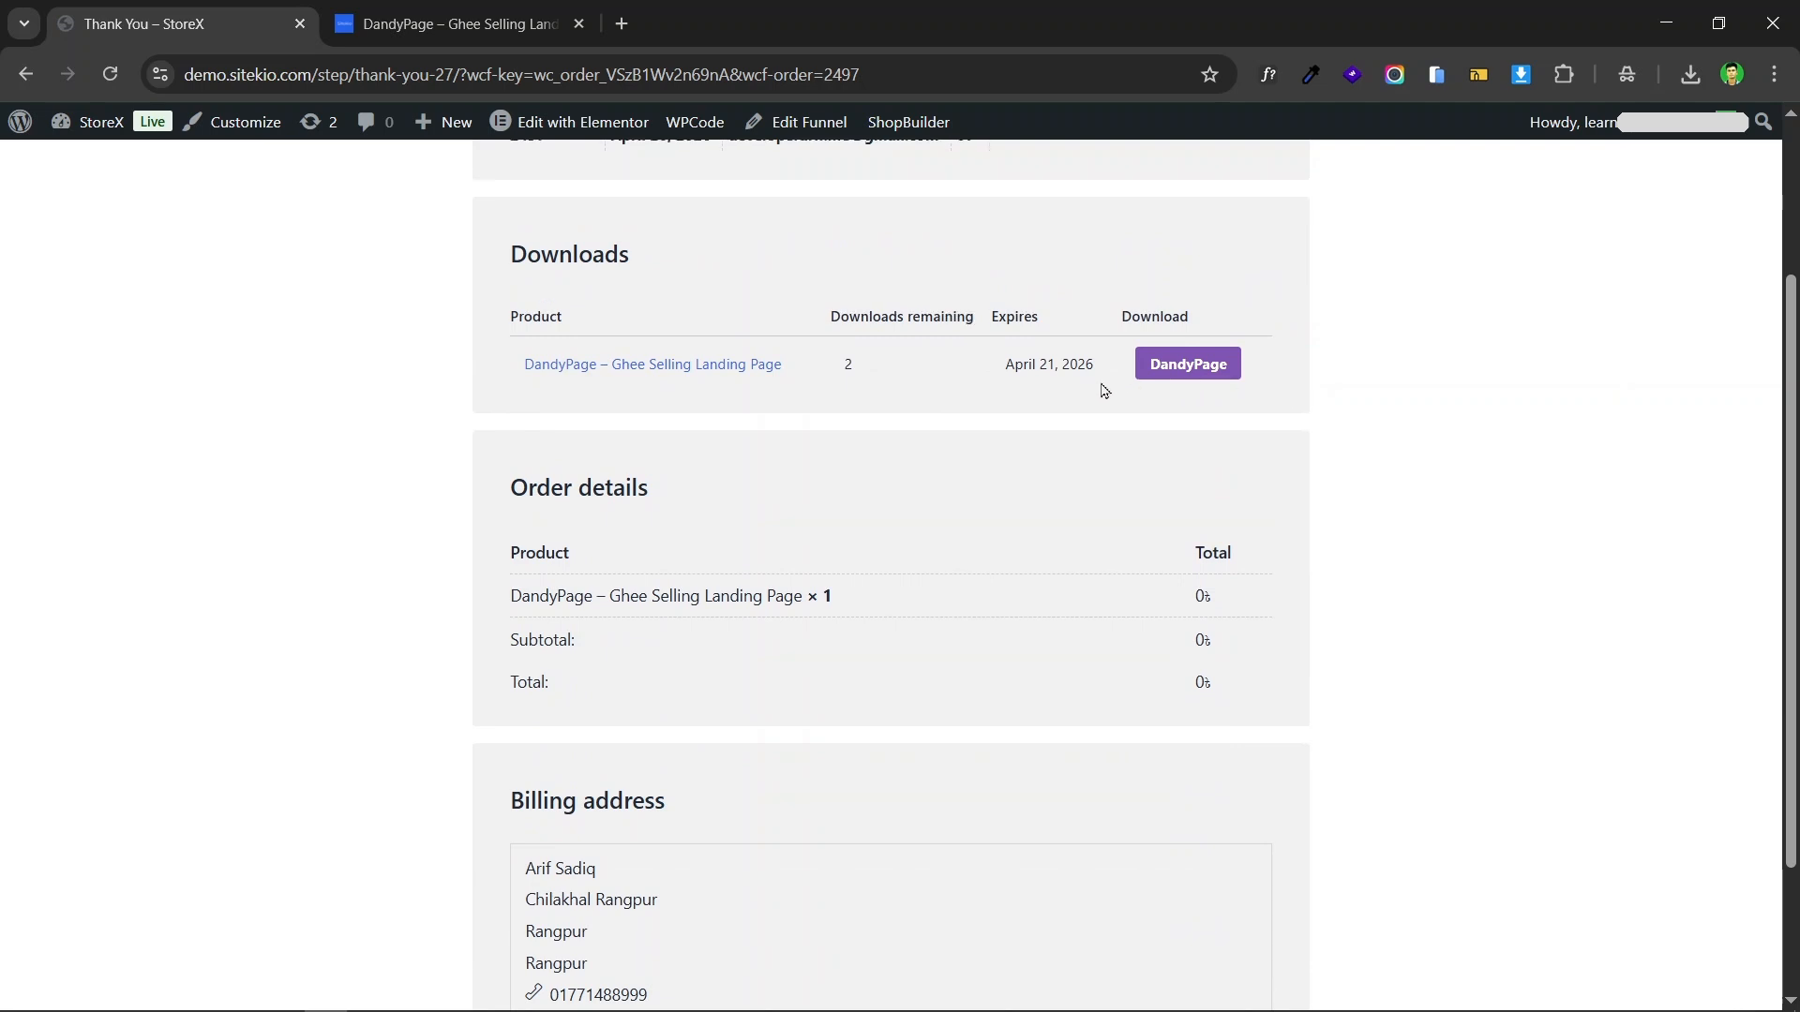
pyautogui.scroll(1, 1105, 390)
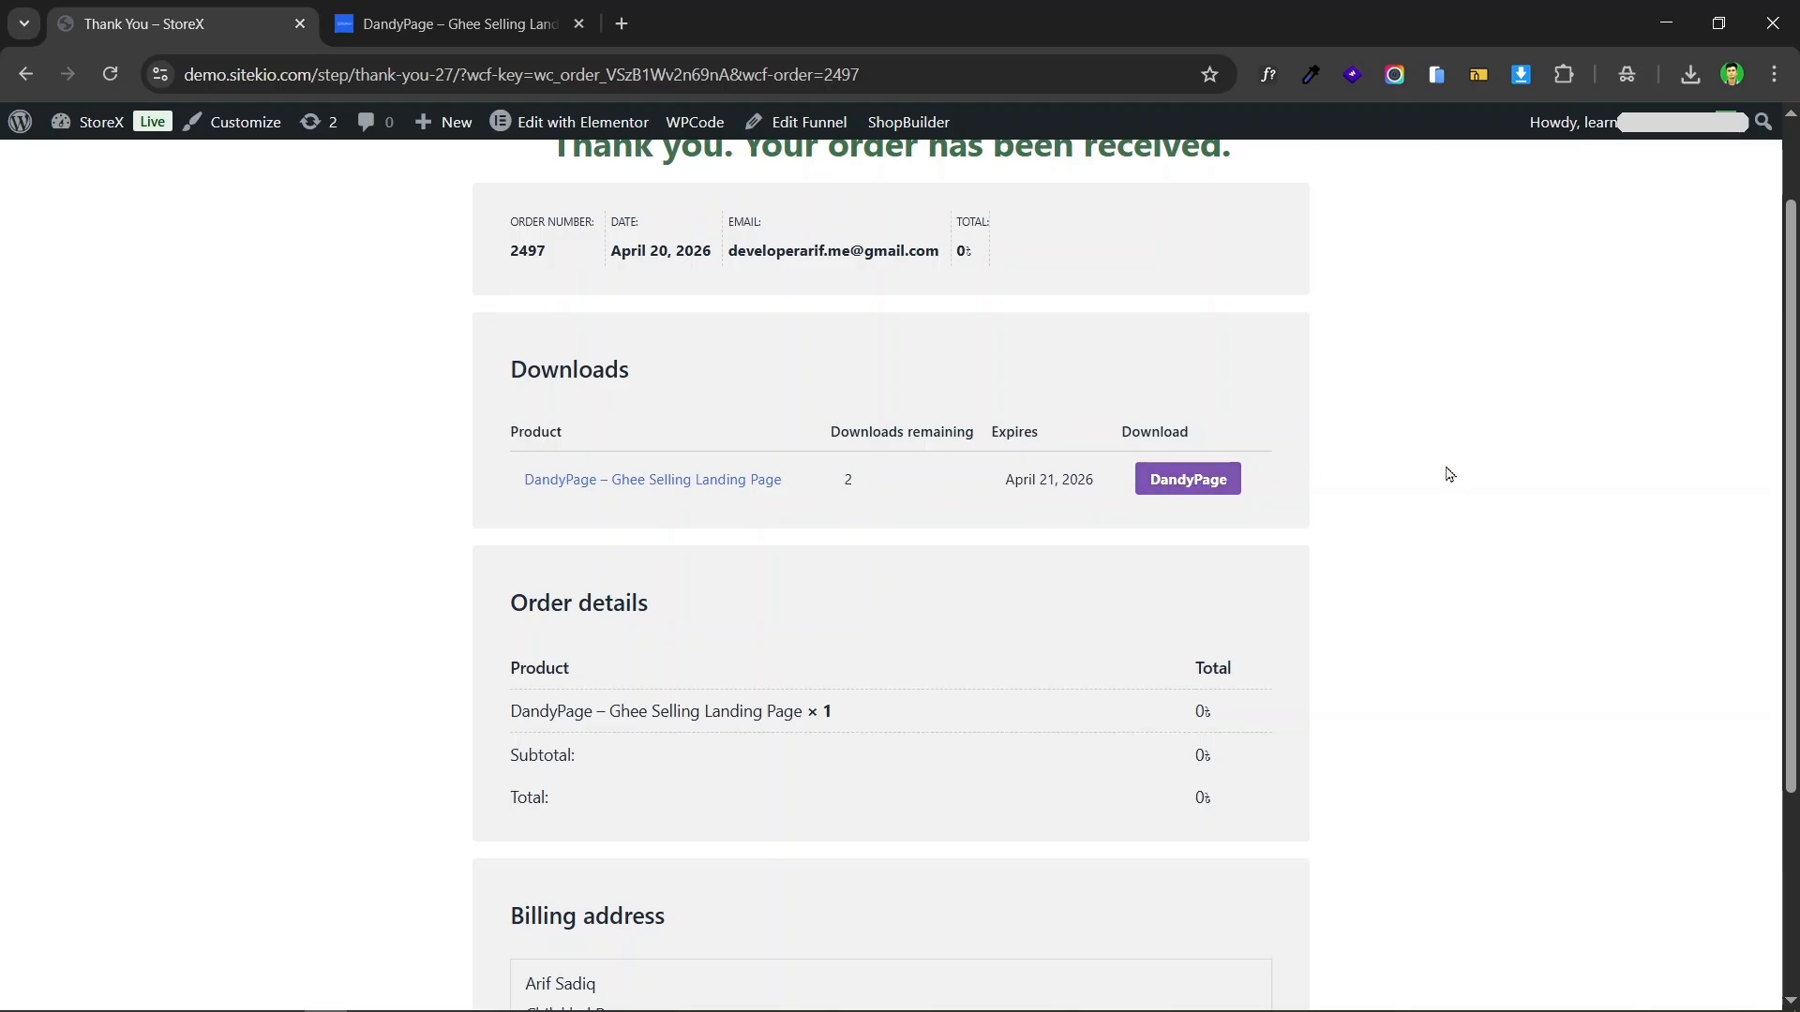
pyautogui.click(1191, 481)
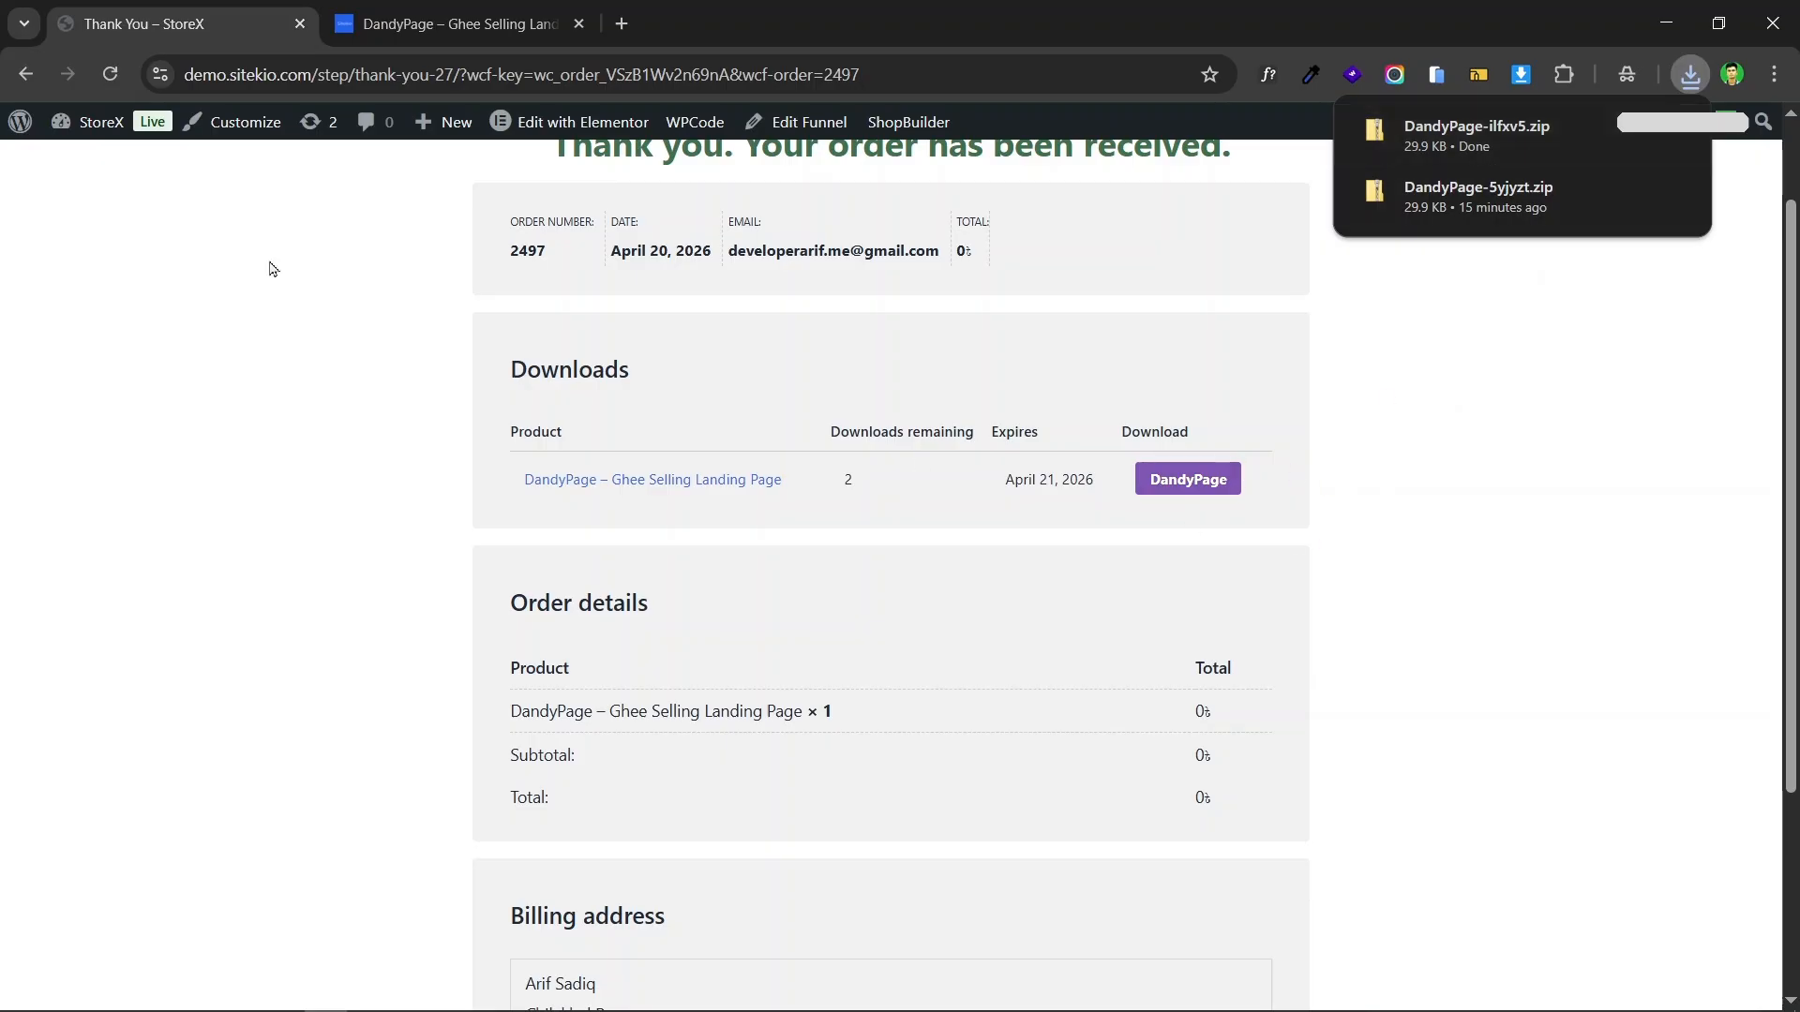
pyautogui.click(116, 81)
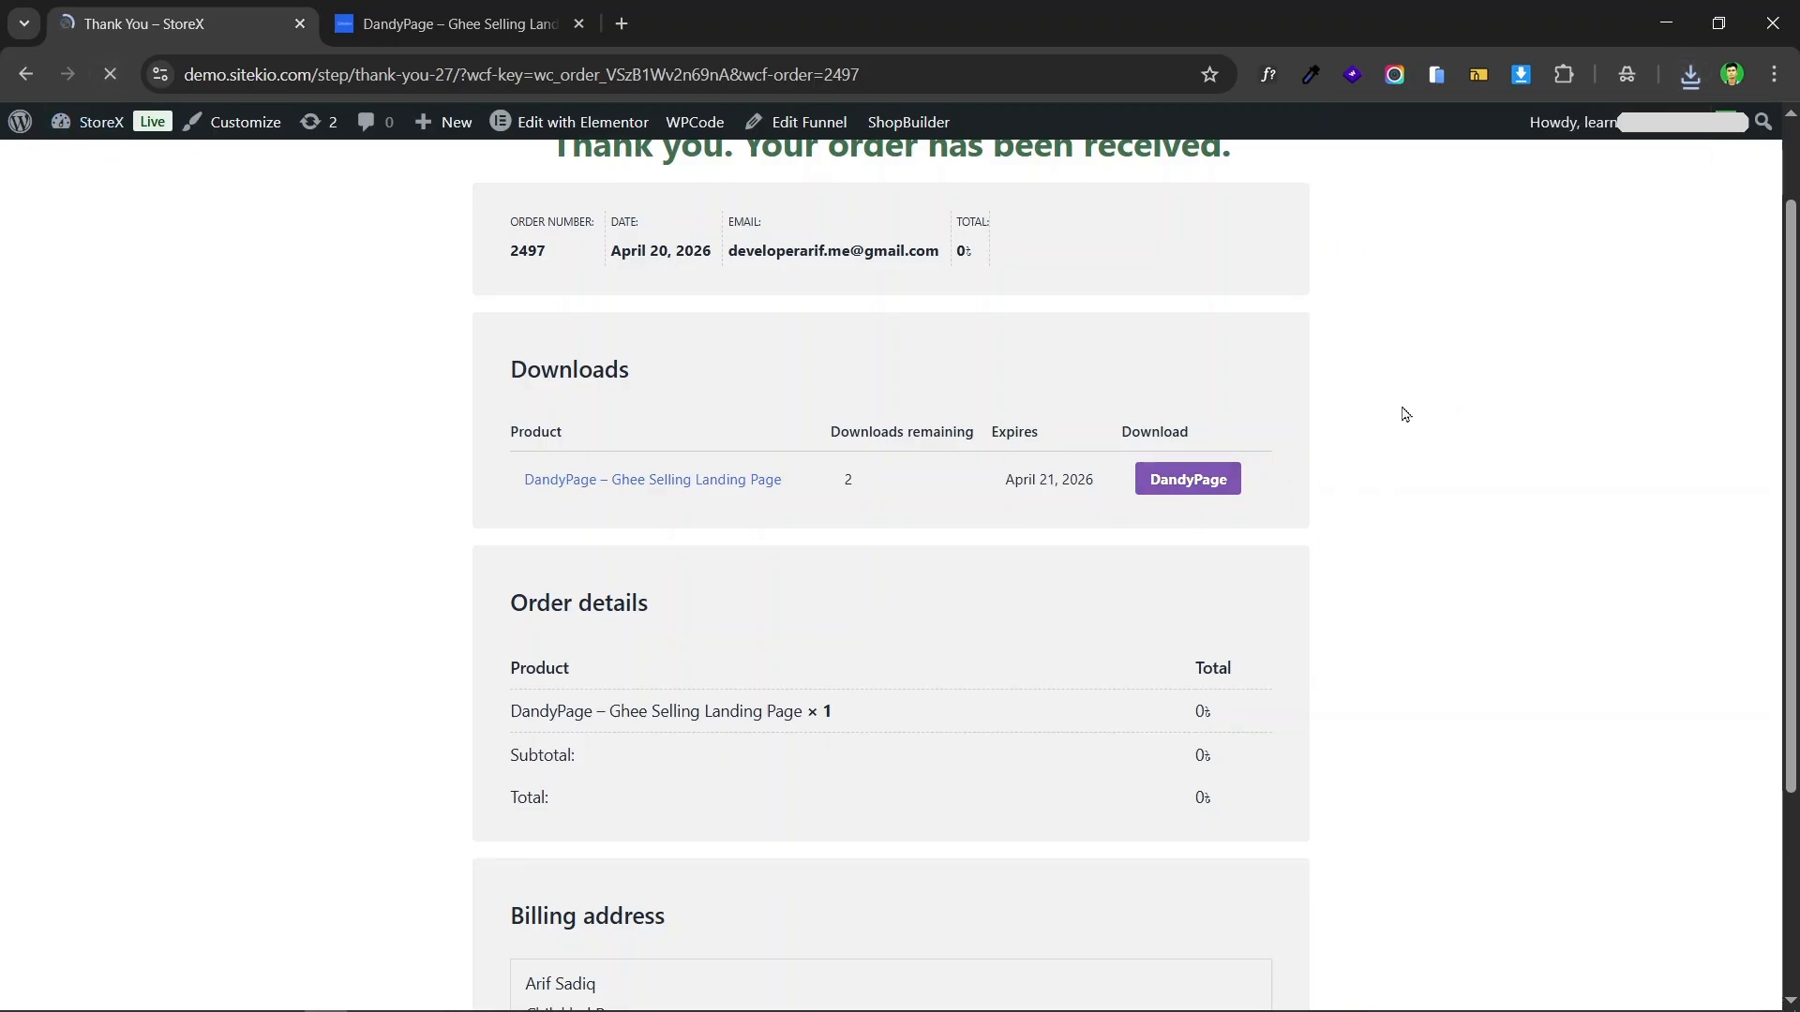
# Step: Download the DandyPage file again, try another download to test the download limit, and return to the order confirmation
pyautogui.click(1209, 480)
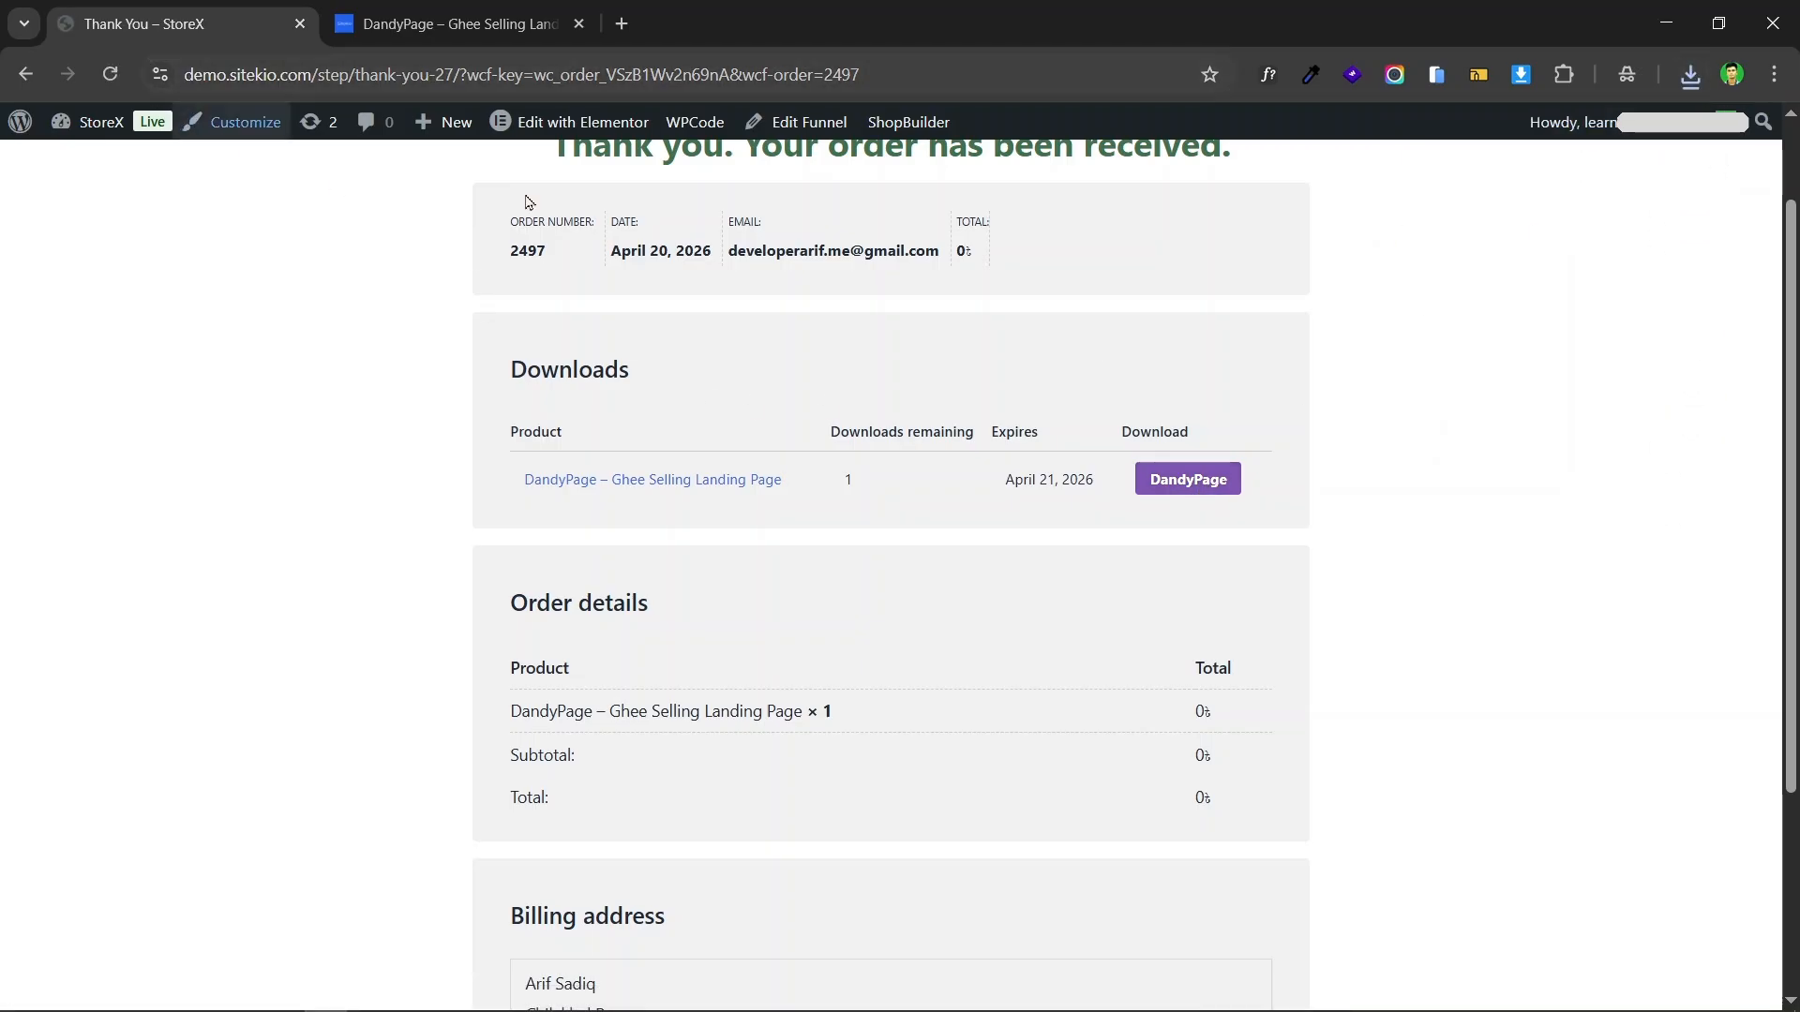
pyautogui.click(1203, 494)
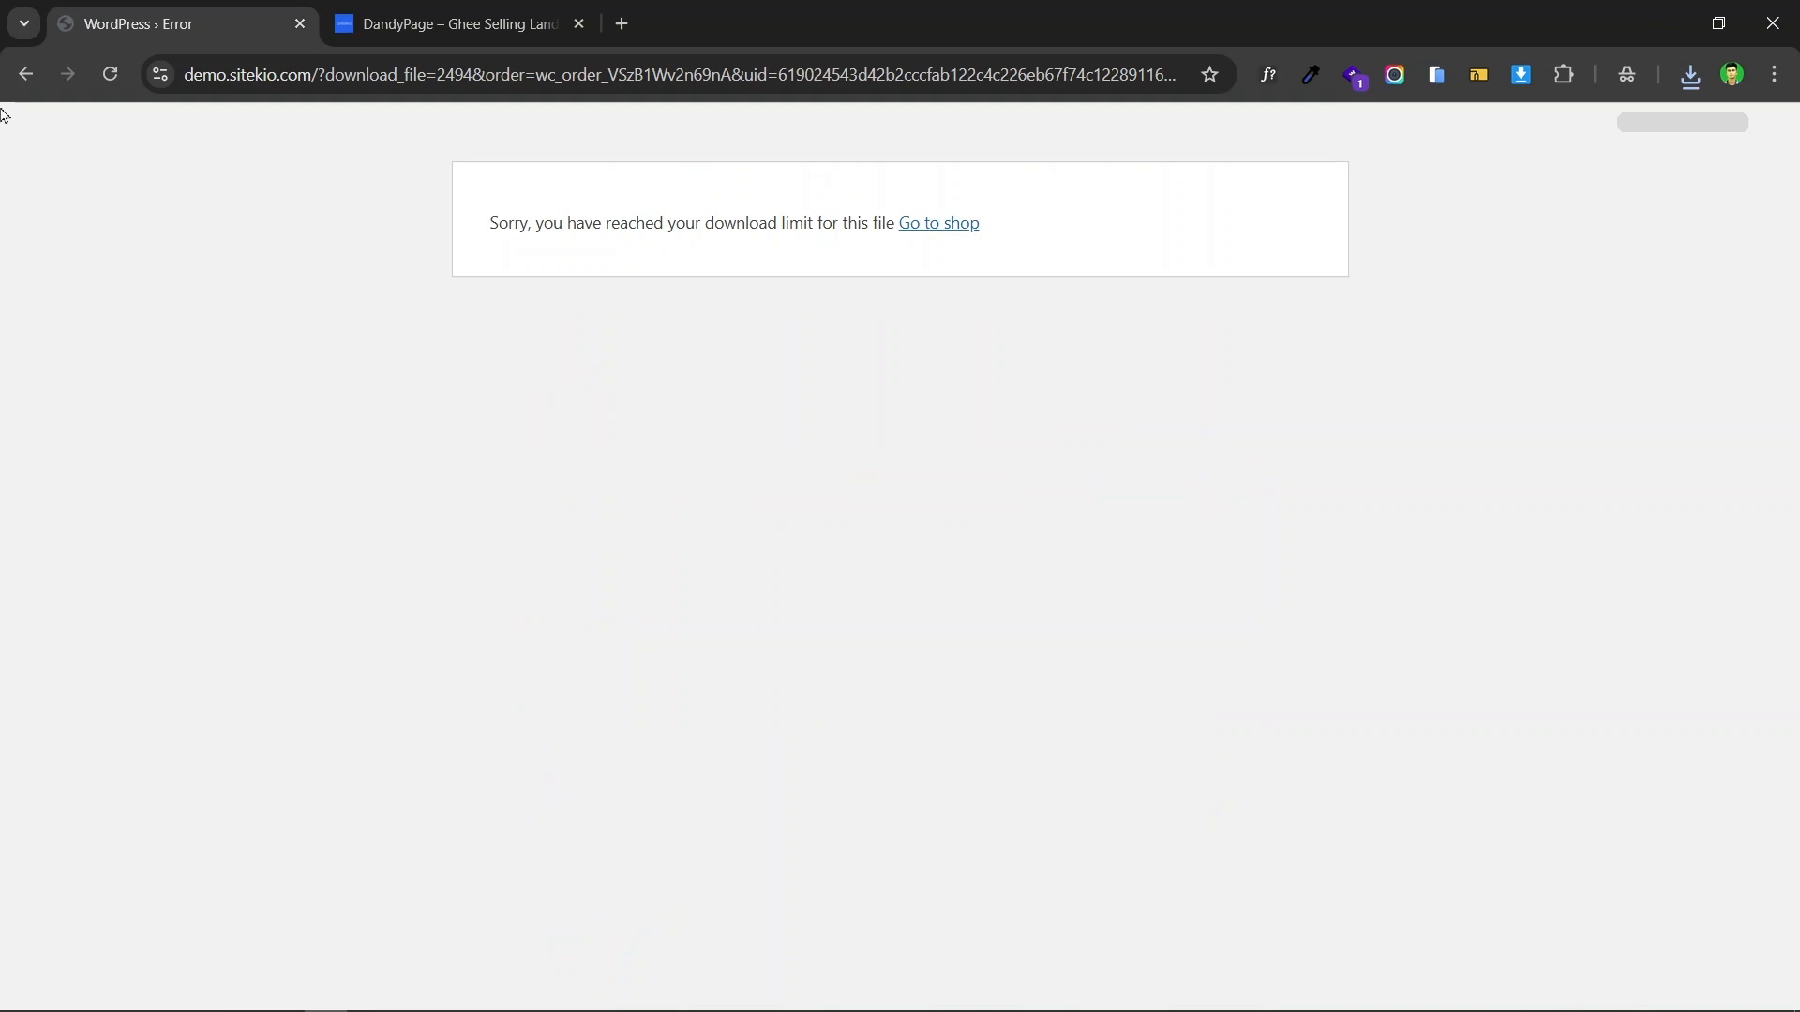
pyautogui.click(26, 74)
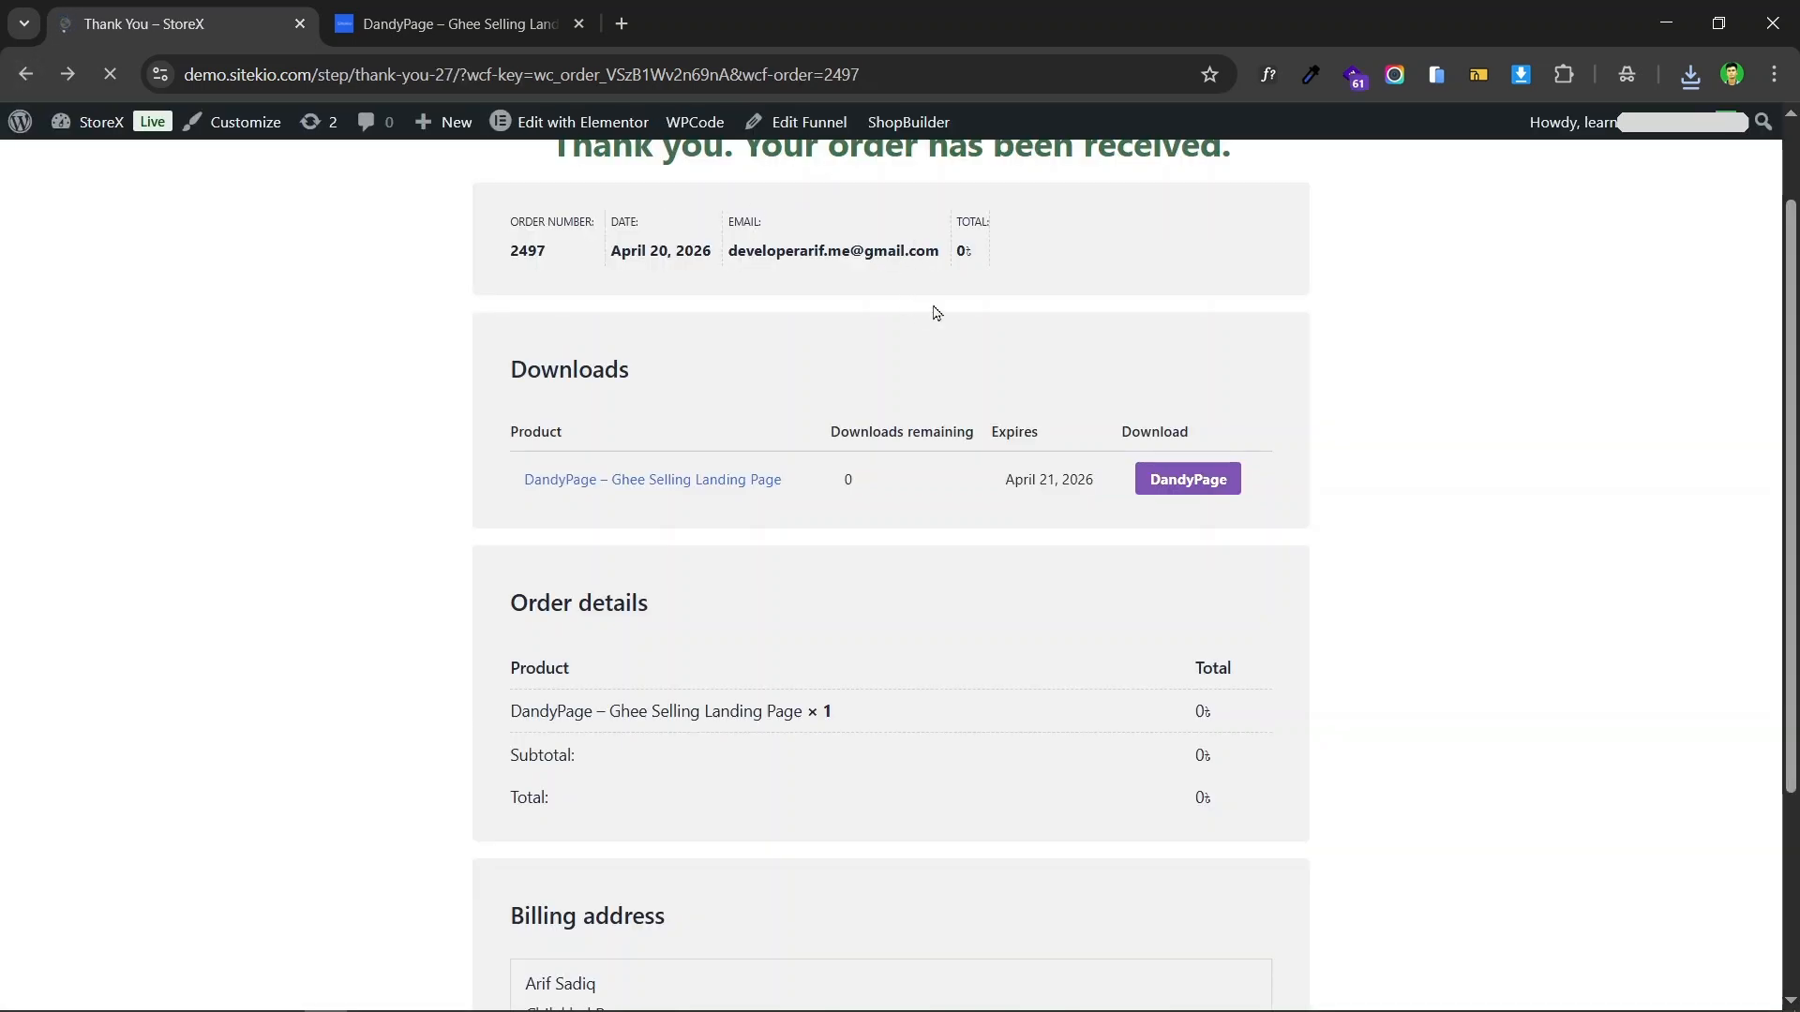
pyautogui.scroll(1, 1474, 411)
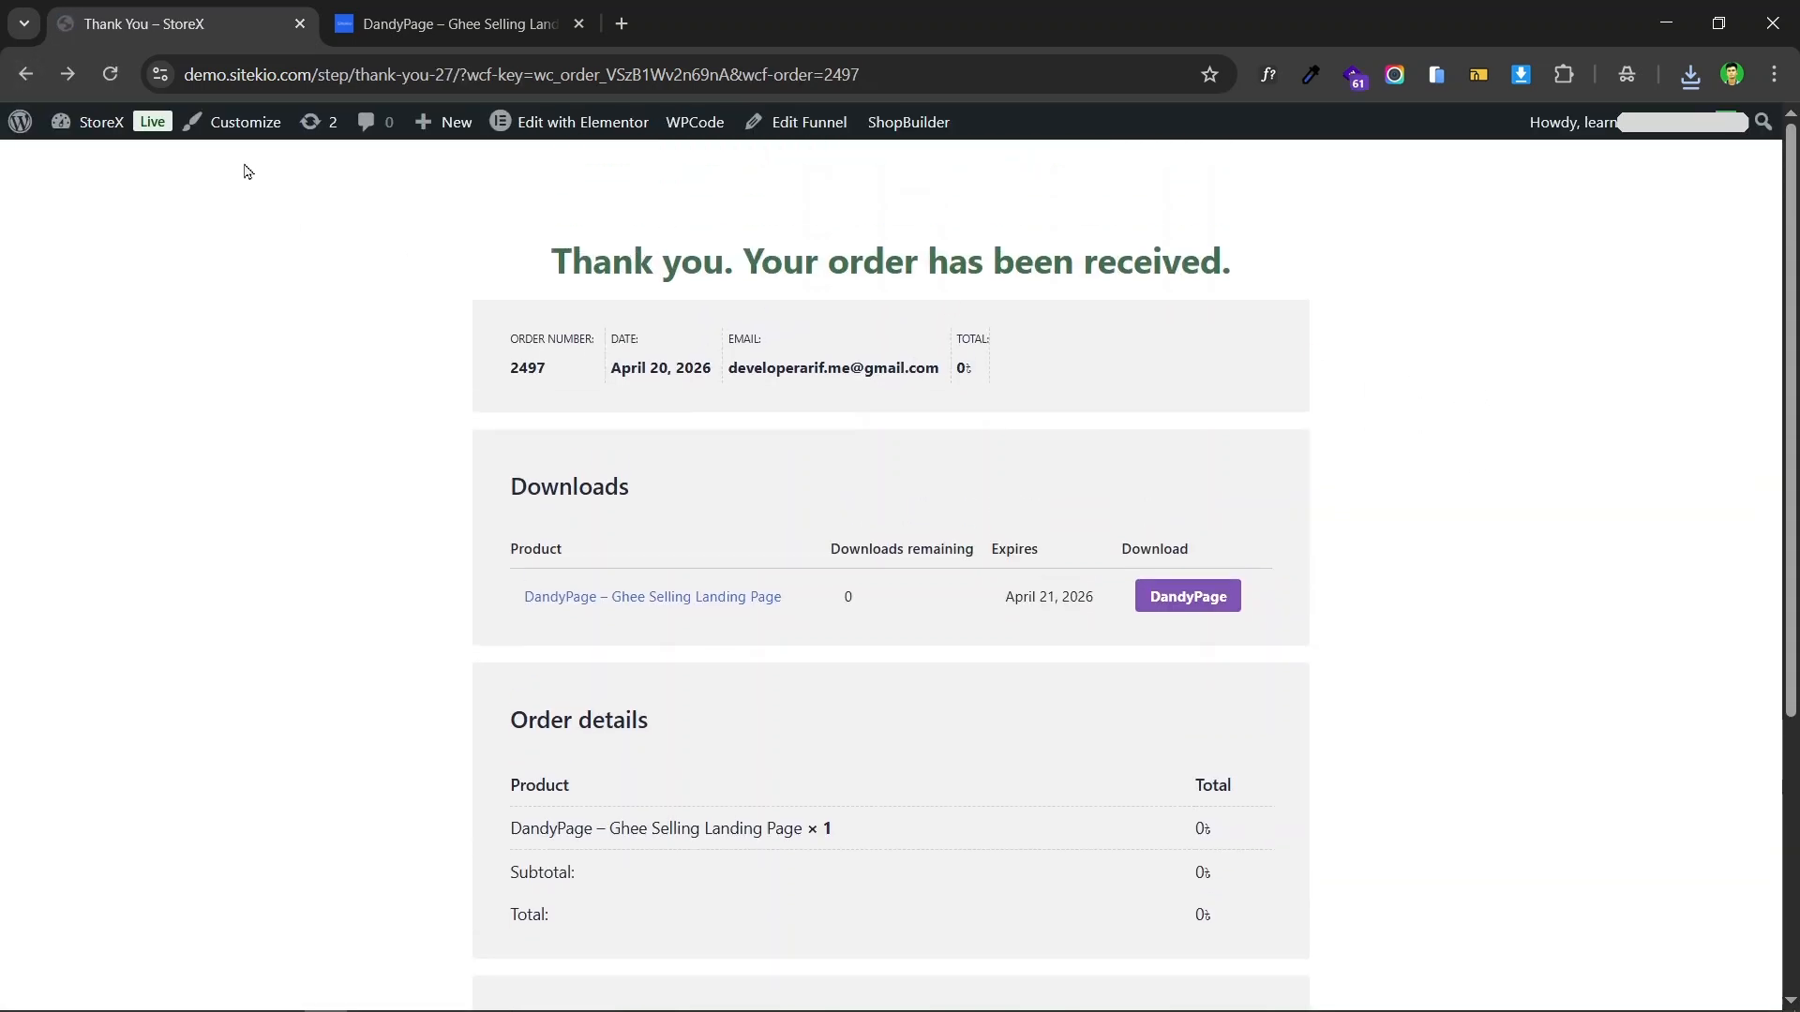
# Step: Go to the store's home page at demo.sitekio.com
pyautogui.moveTo(324, 80); pyautogui.dragTo(945, 71)
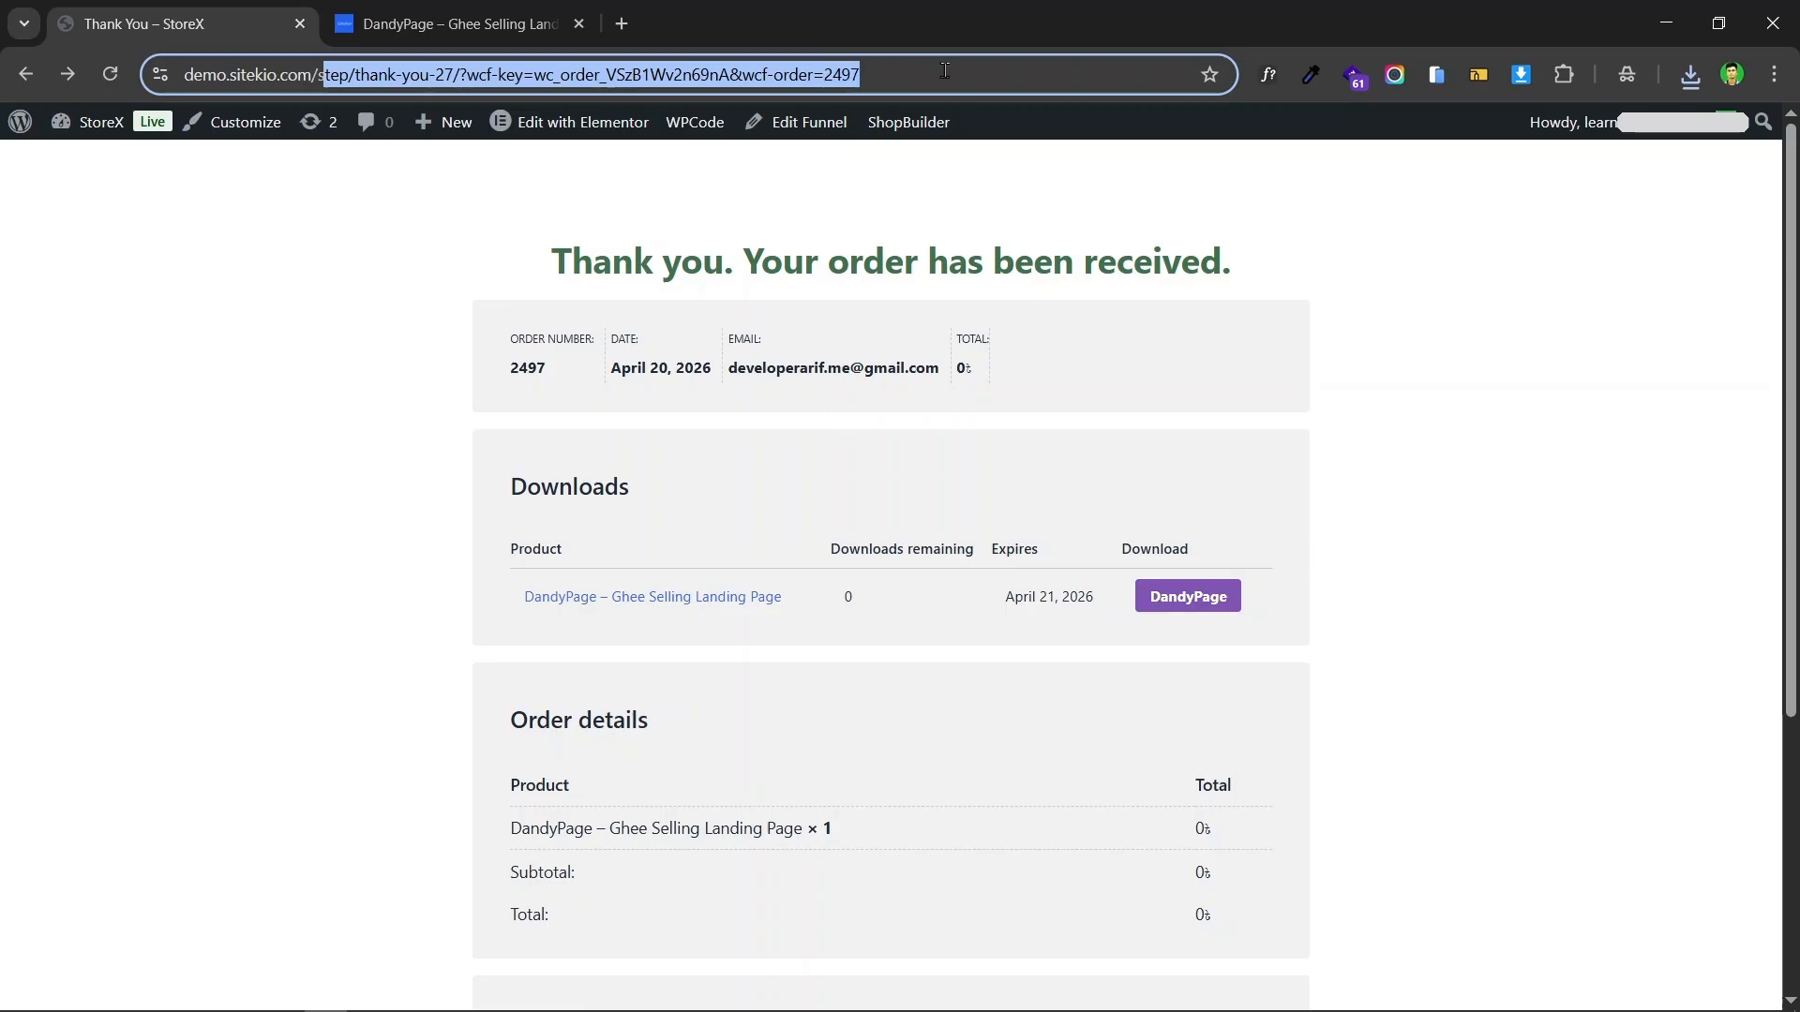
pyautogui.press('BackSpace')
pyautogui.press('BackSpace')
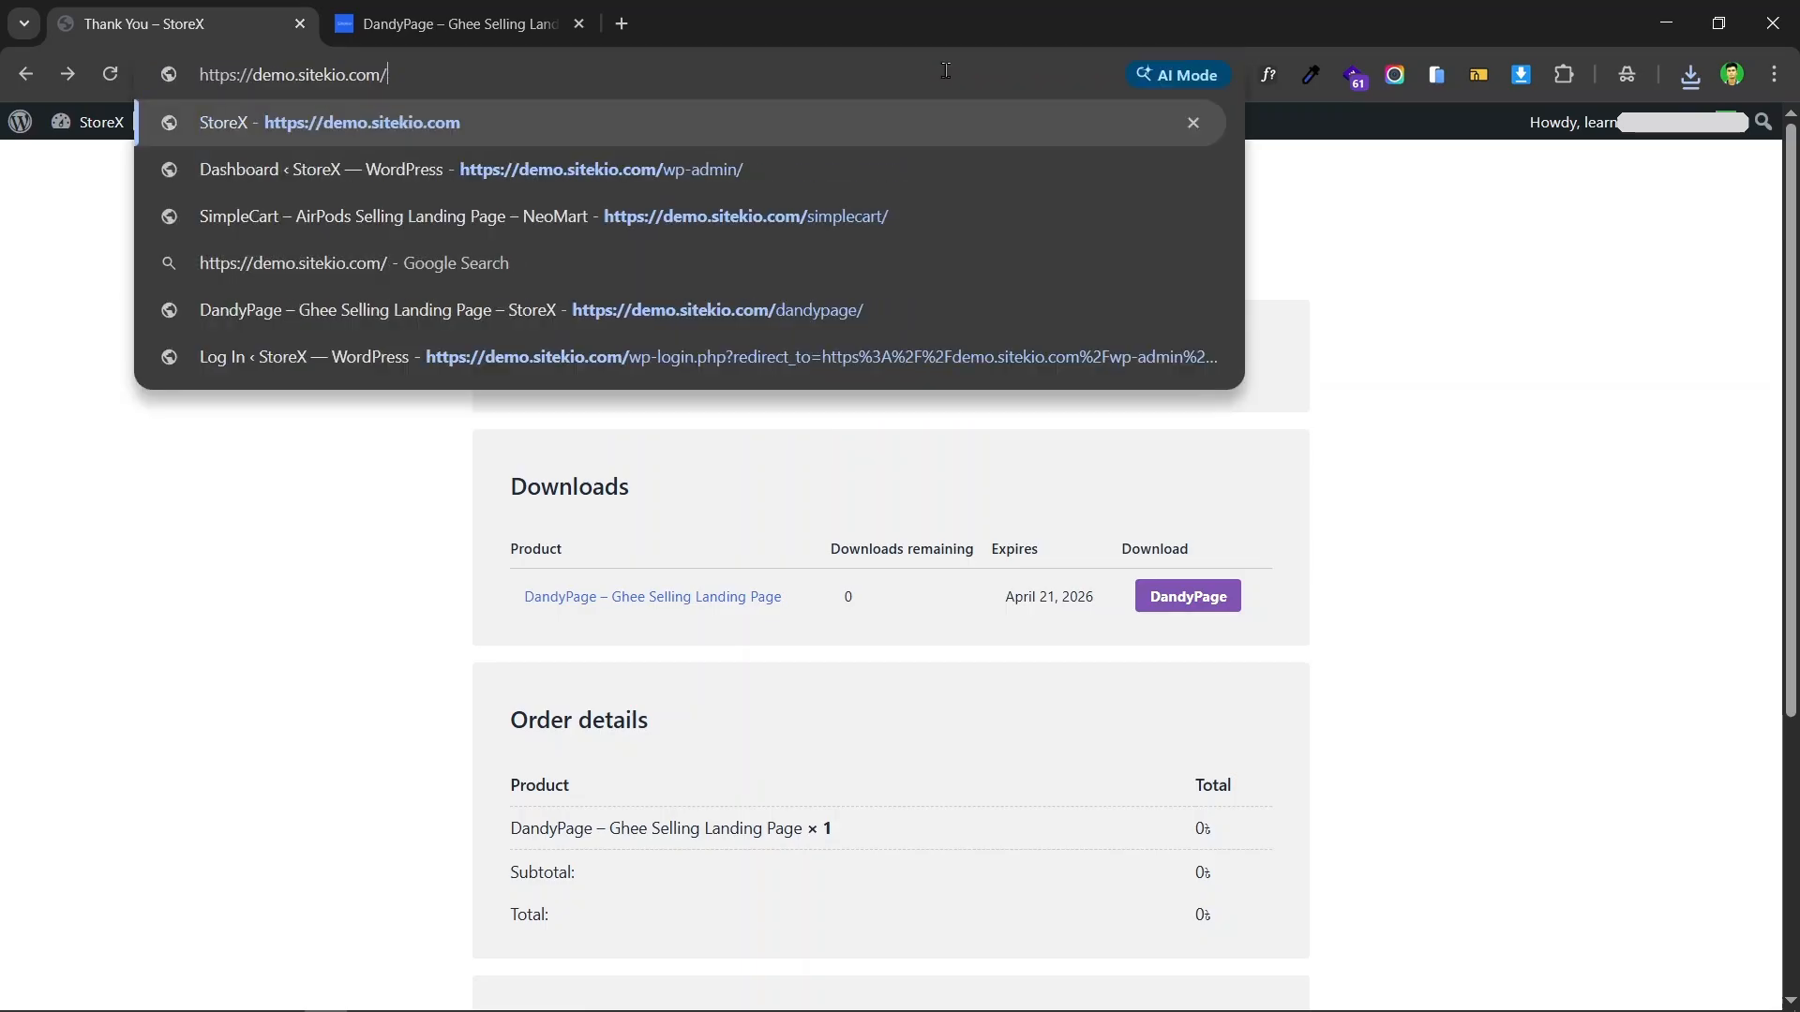
pyautogui.press('Return')
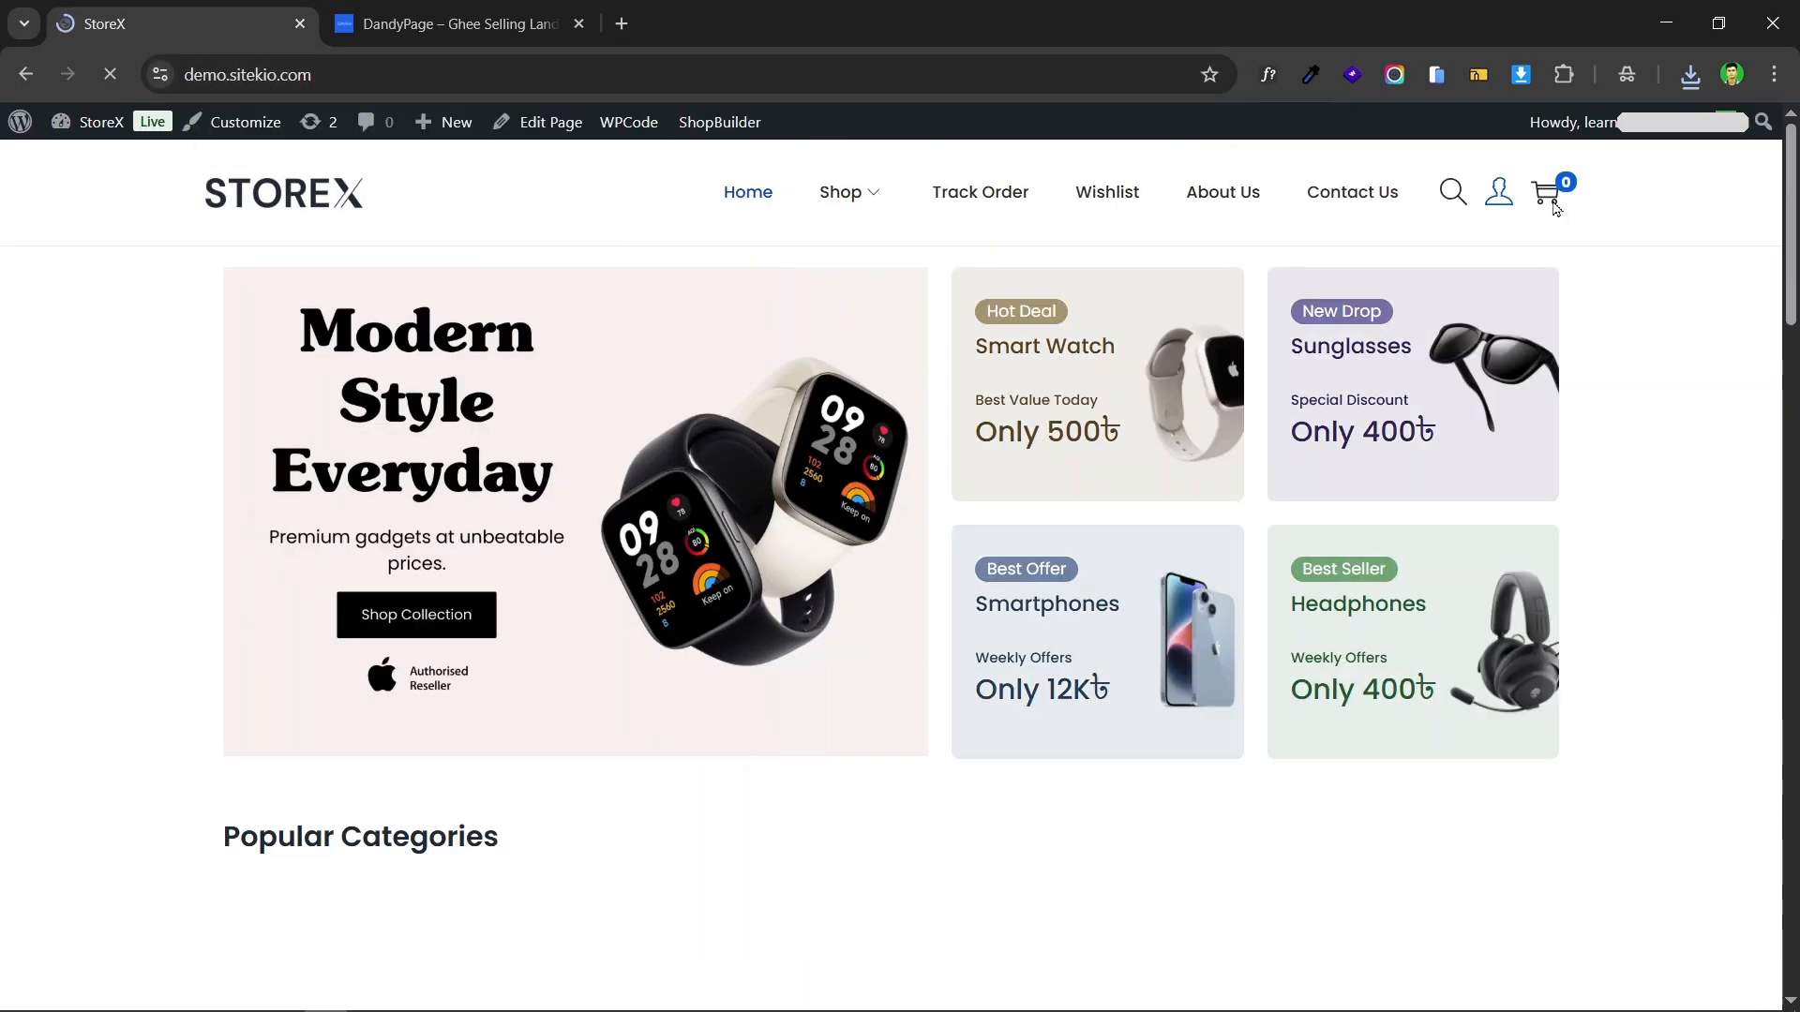
# Step: Open the customer account dashboard and check its order history and downloads
pyautogui.moveTo(1505, 211)
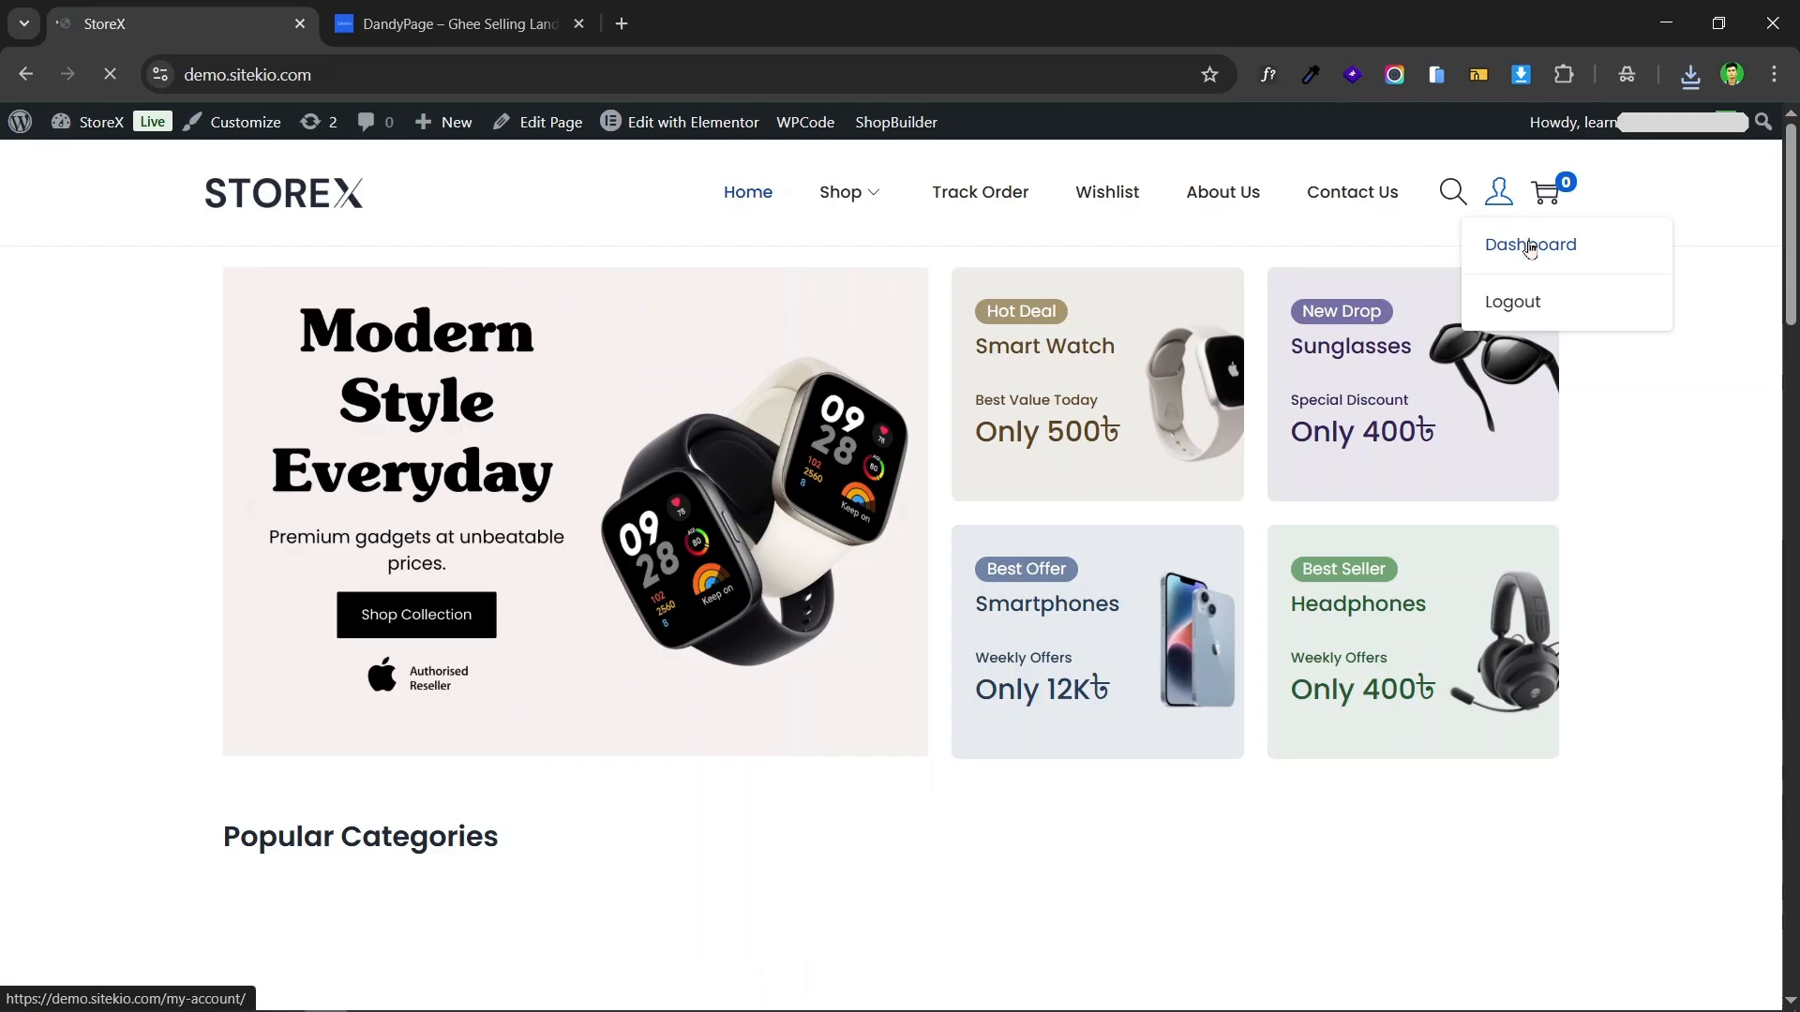
pyautogui.click(1513, 246)
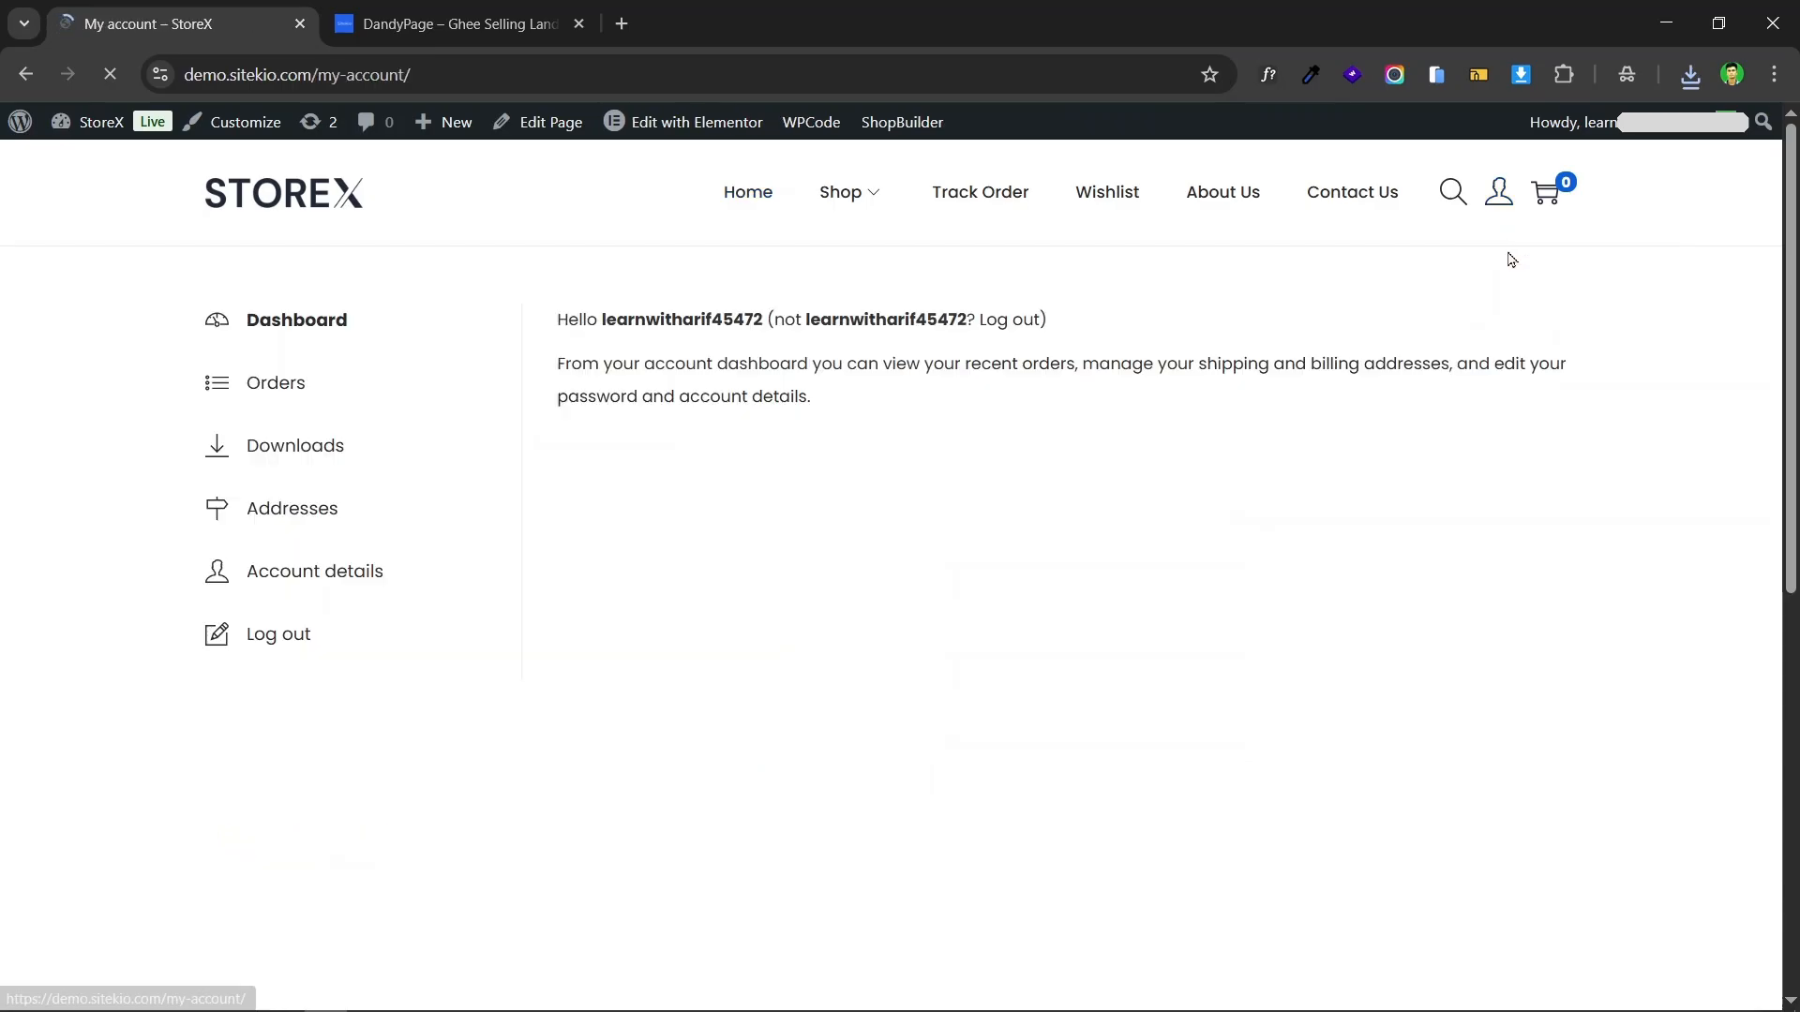
pyautogui.click(297, 390)
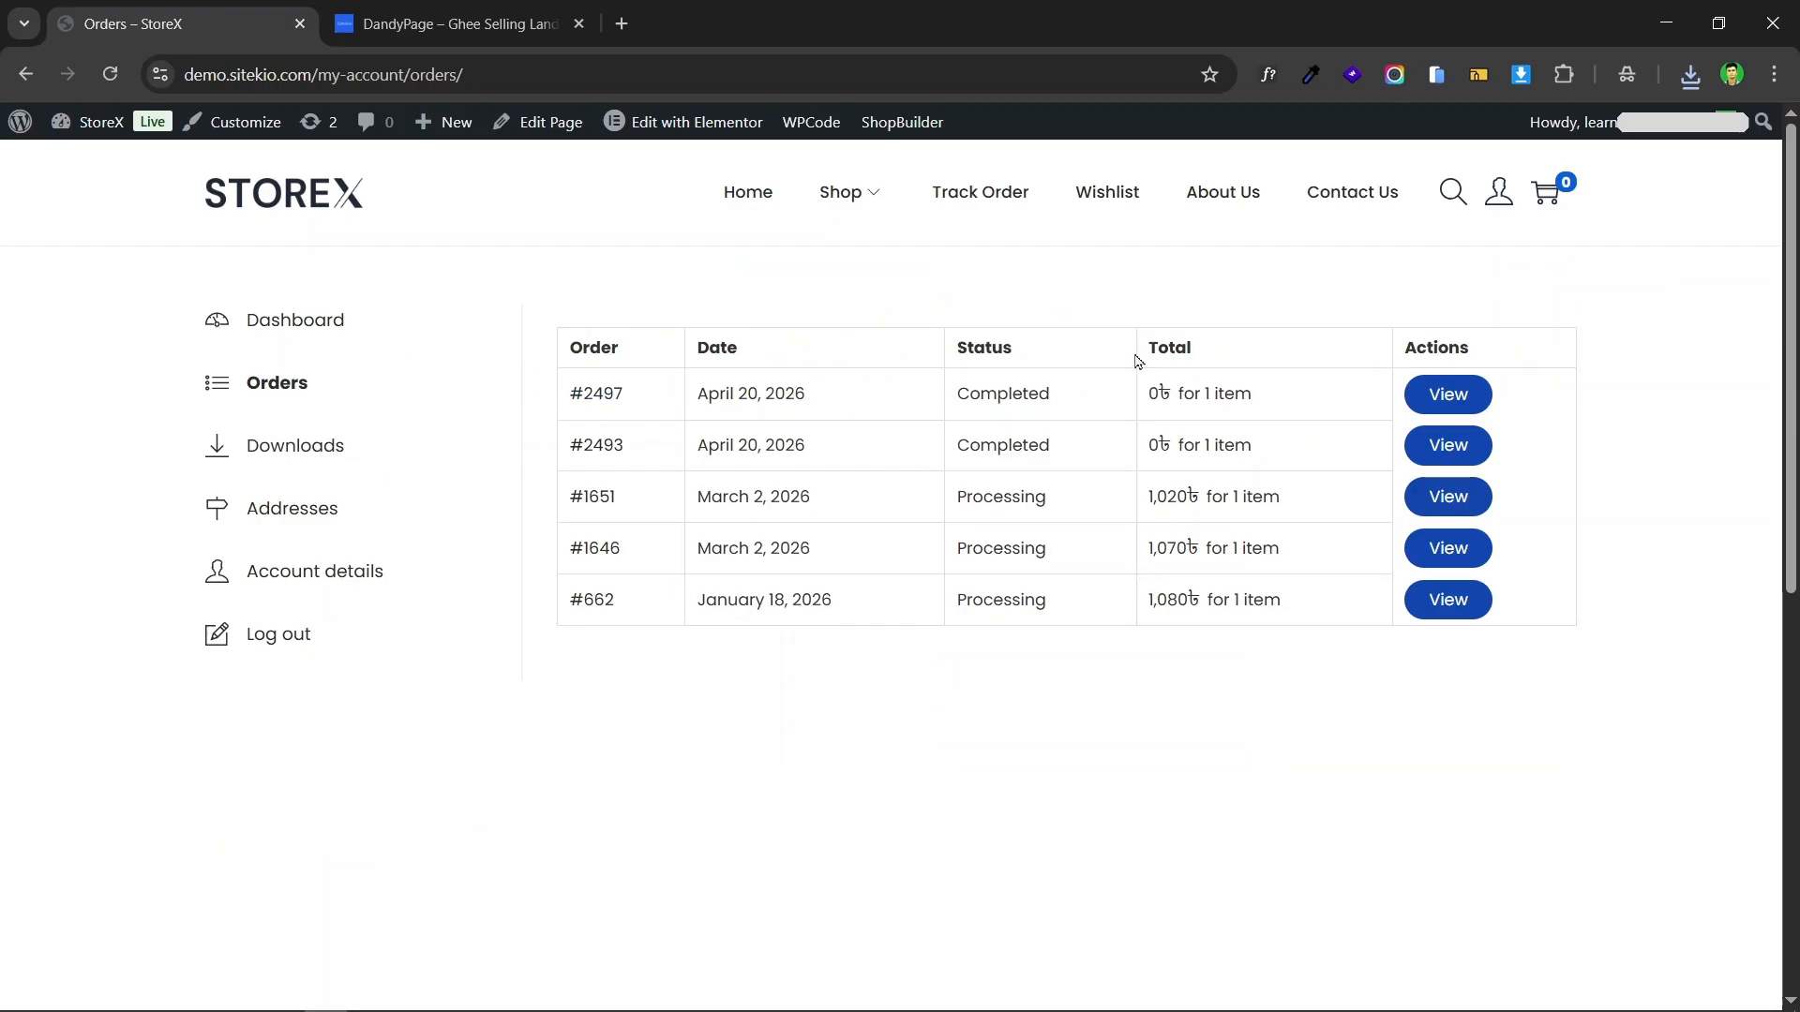
pyautogui.click(328, 456)
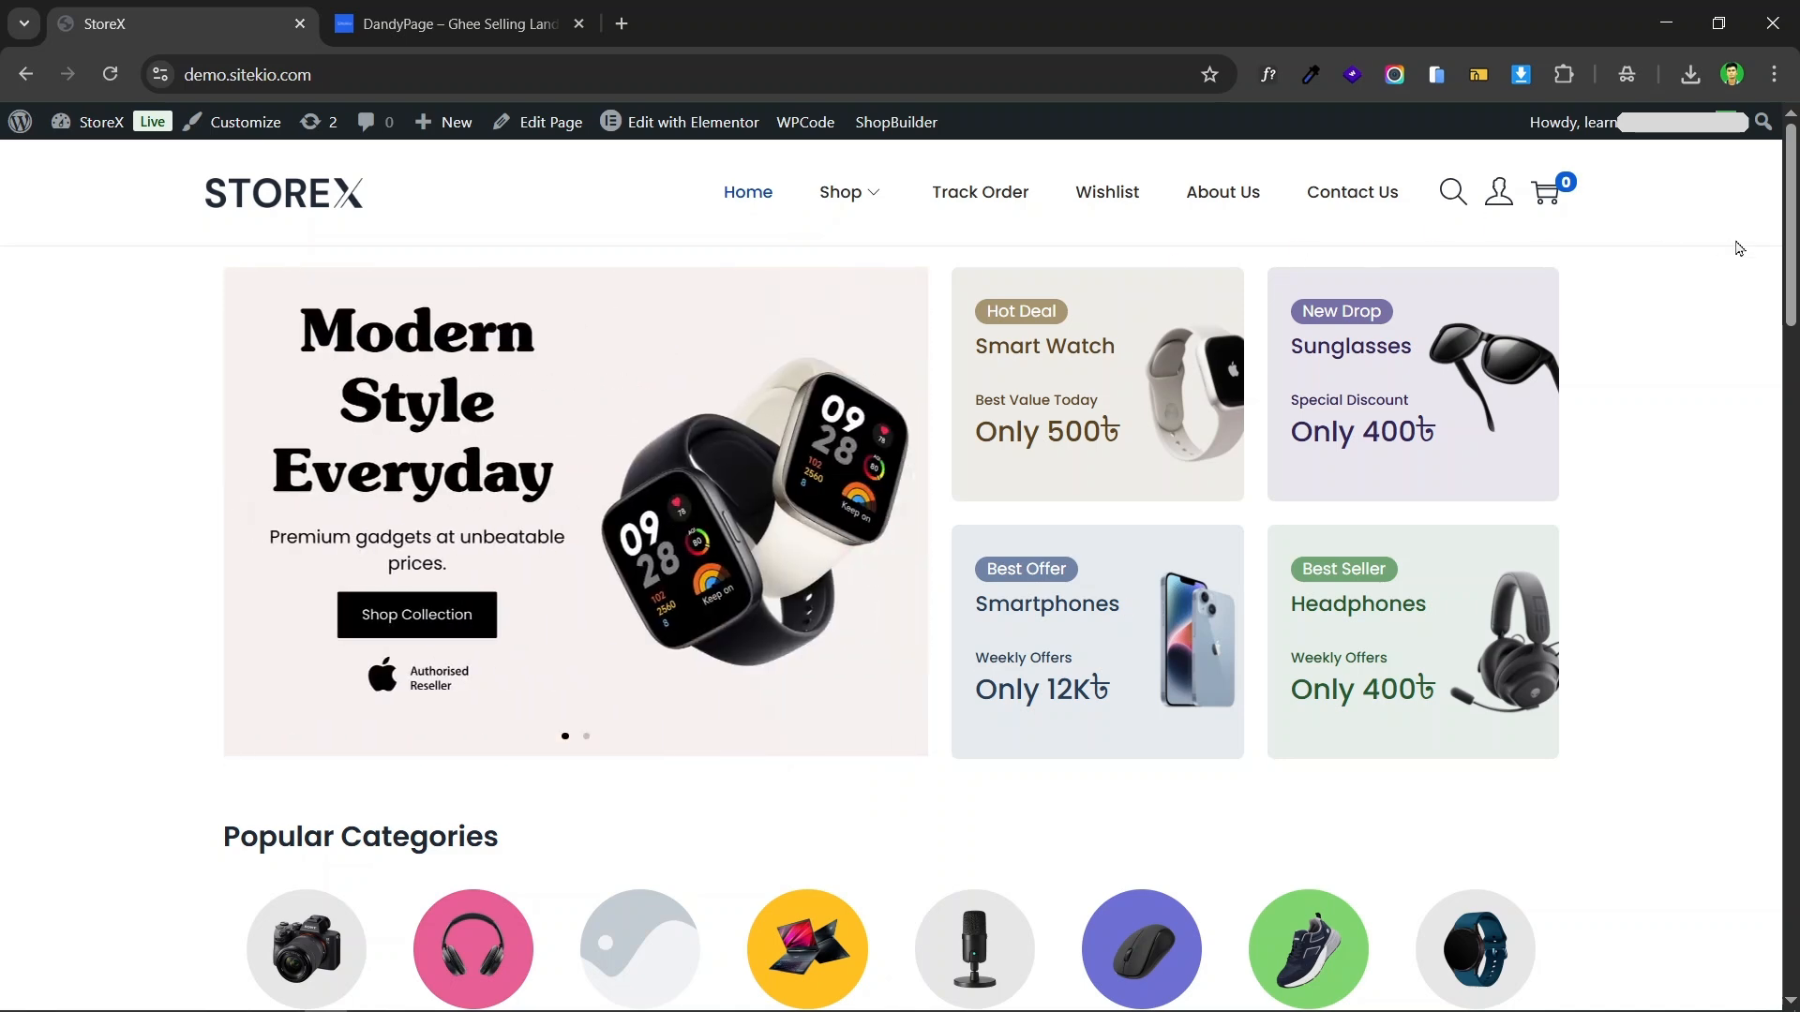
# Step: Look through the store's home page, including the popular categories, trending products, best sellers and official brand stores
pyautogui.scroll(-9, 1739, 249)
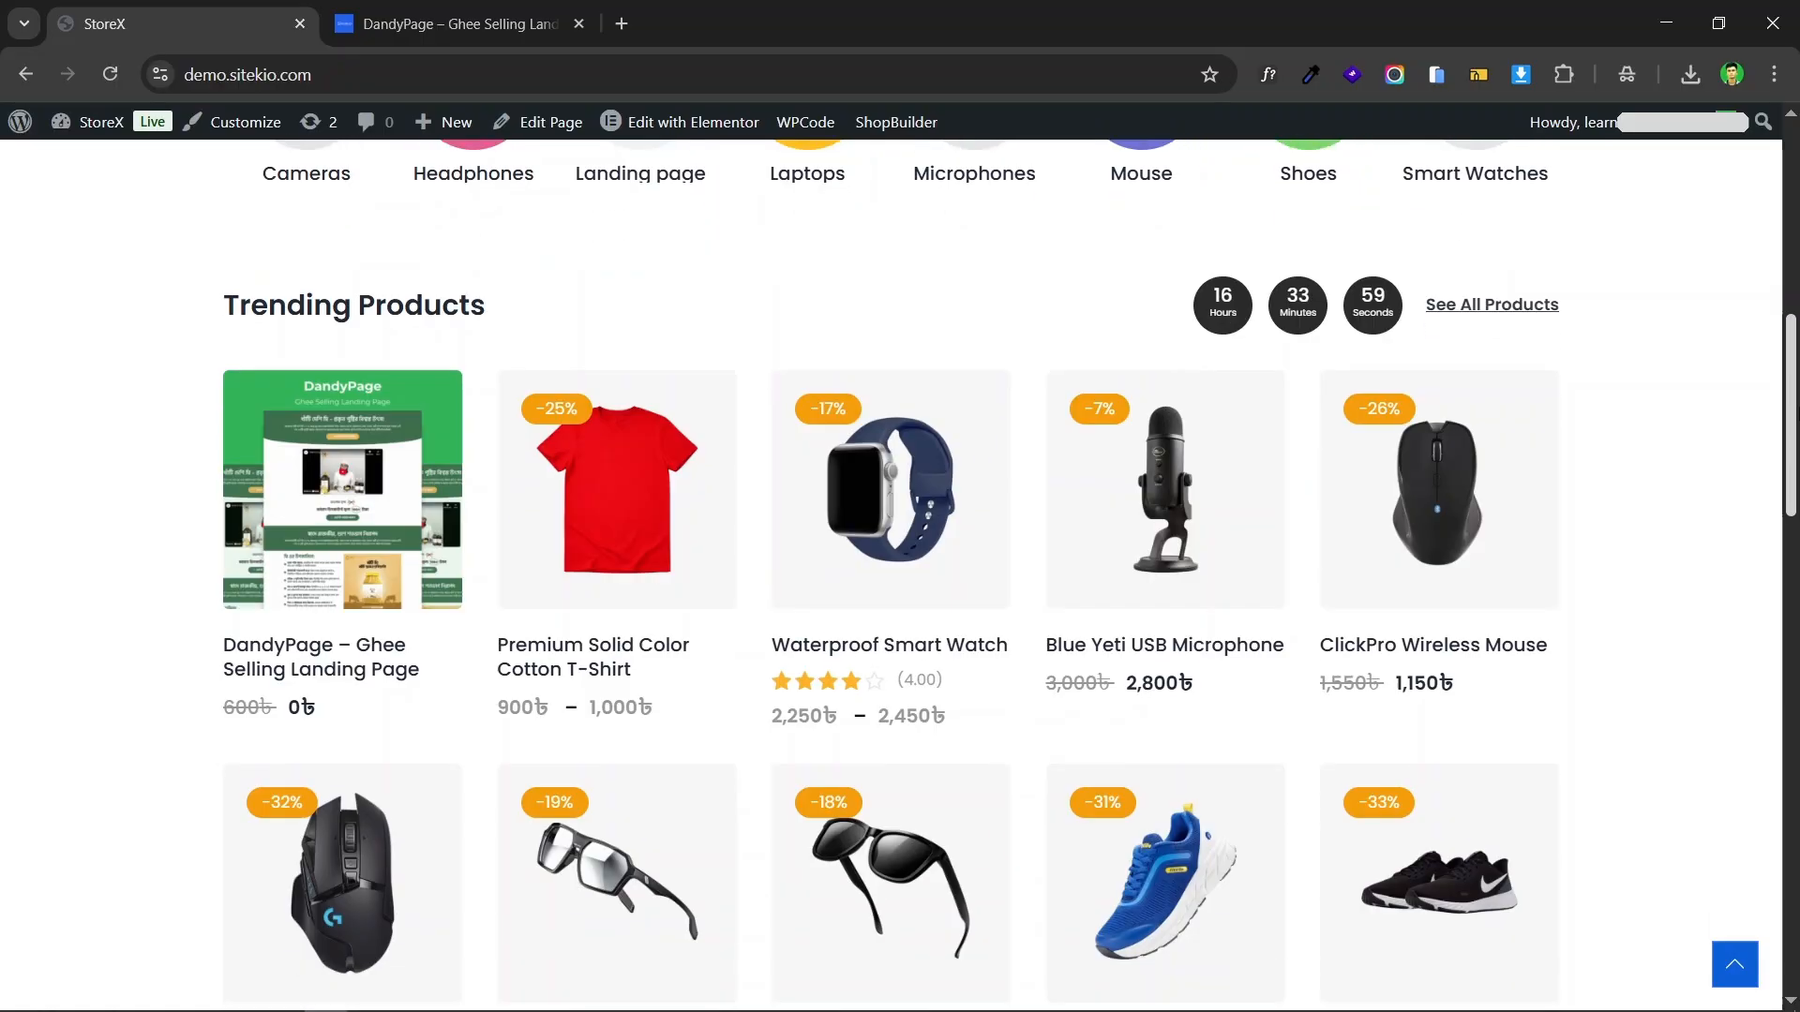
pyautogui.scroll(9, 1531, 430)
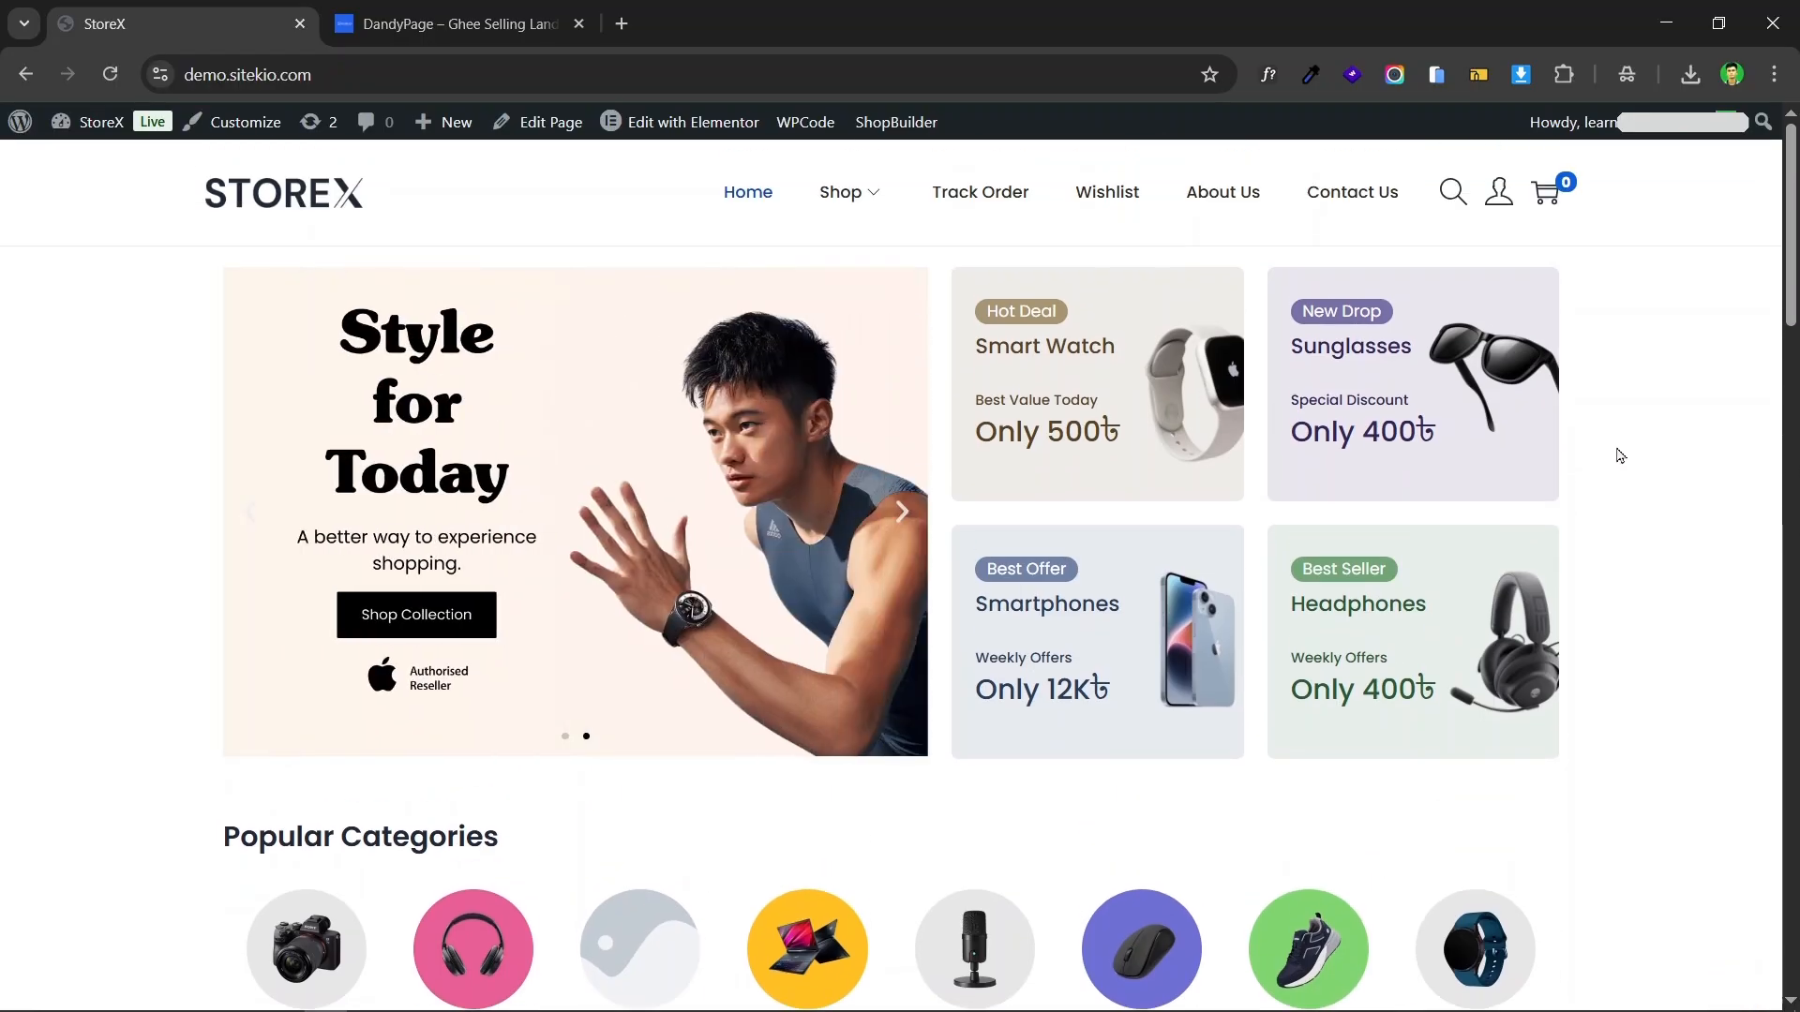
pyautogui.scroll(-14, 1513, 466)
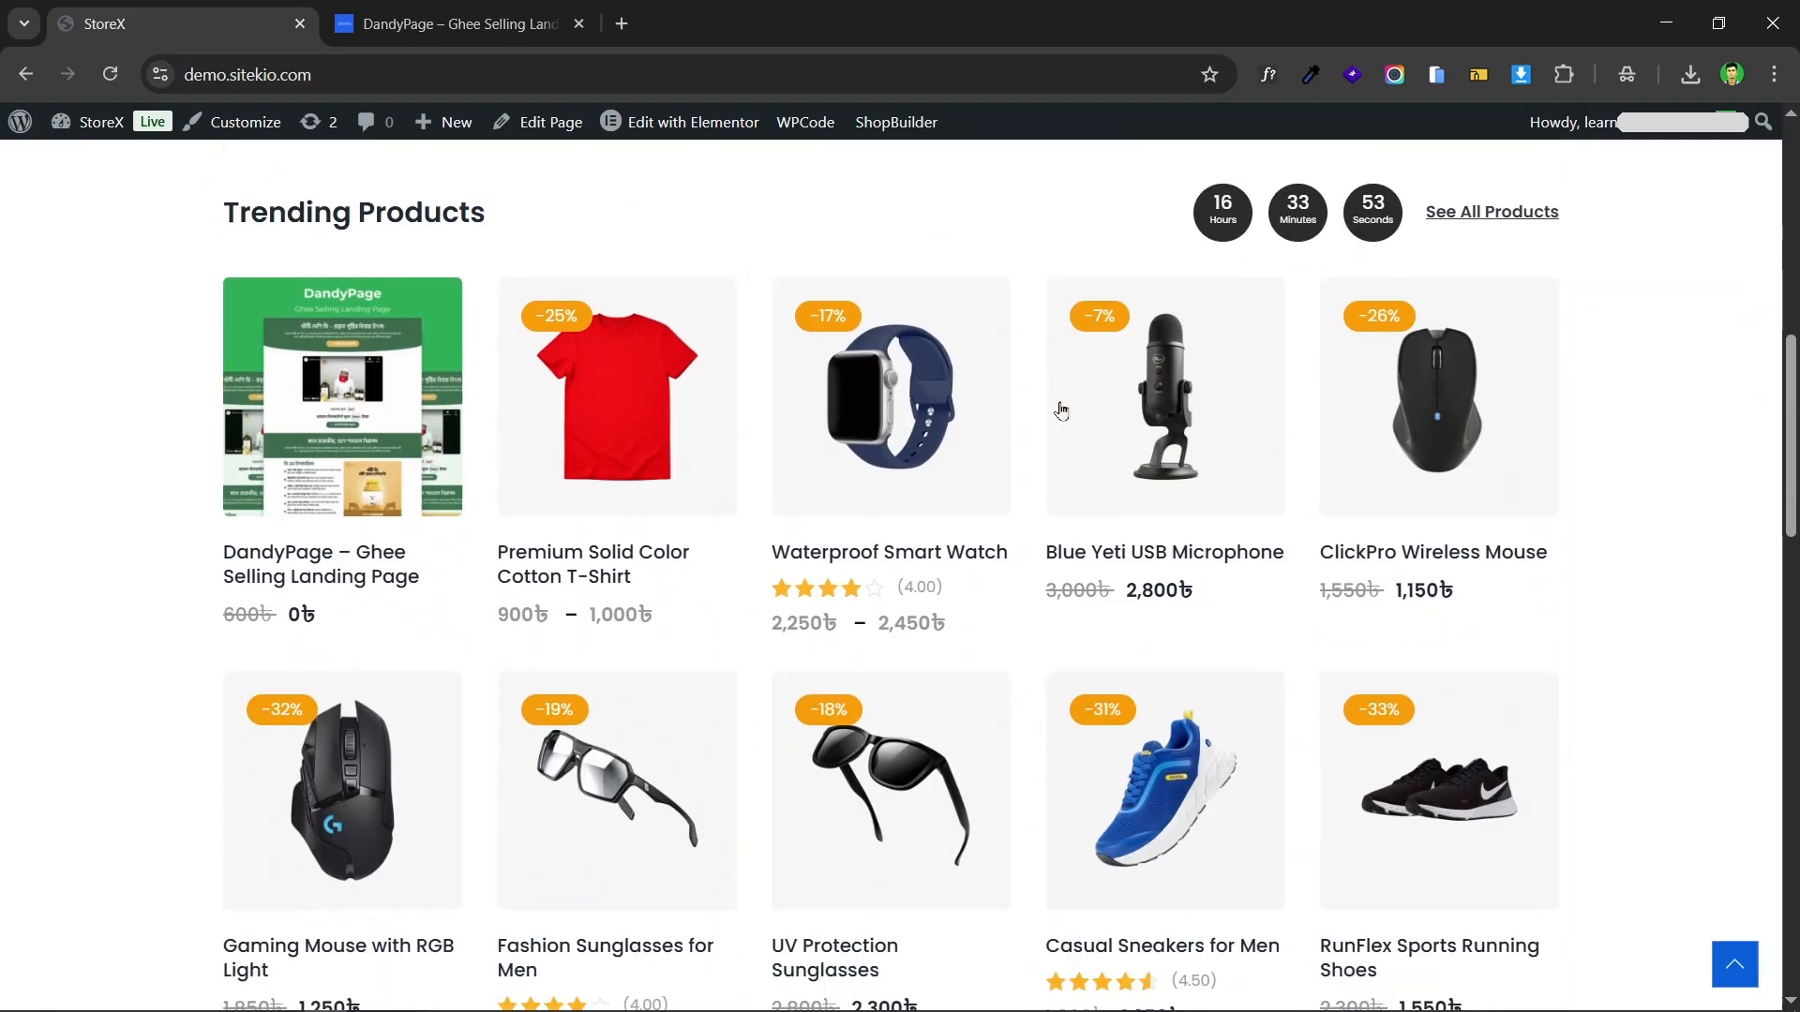
pyautogui.scroll(-15, 1381, 376)
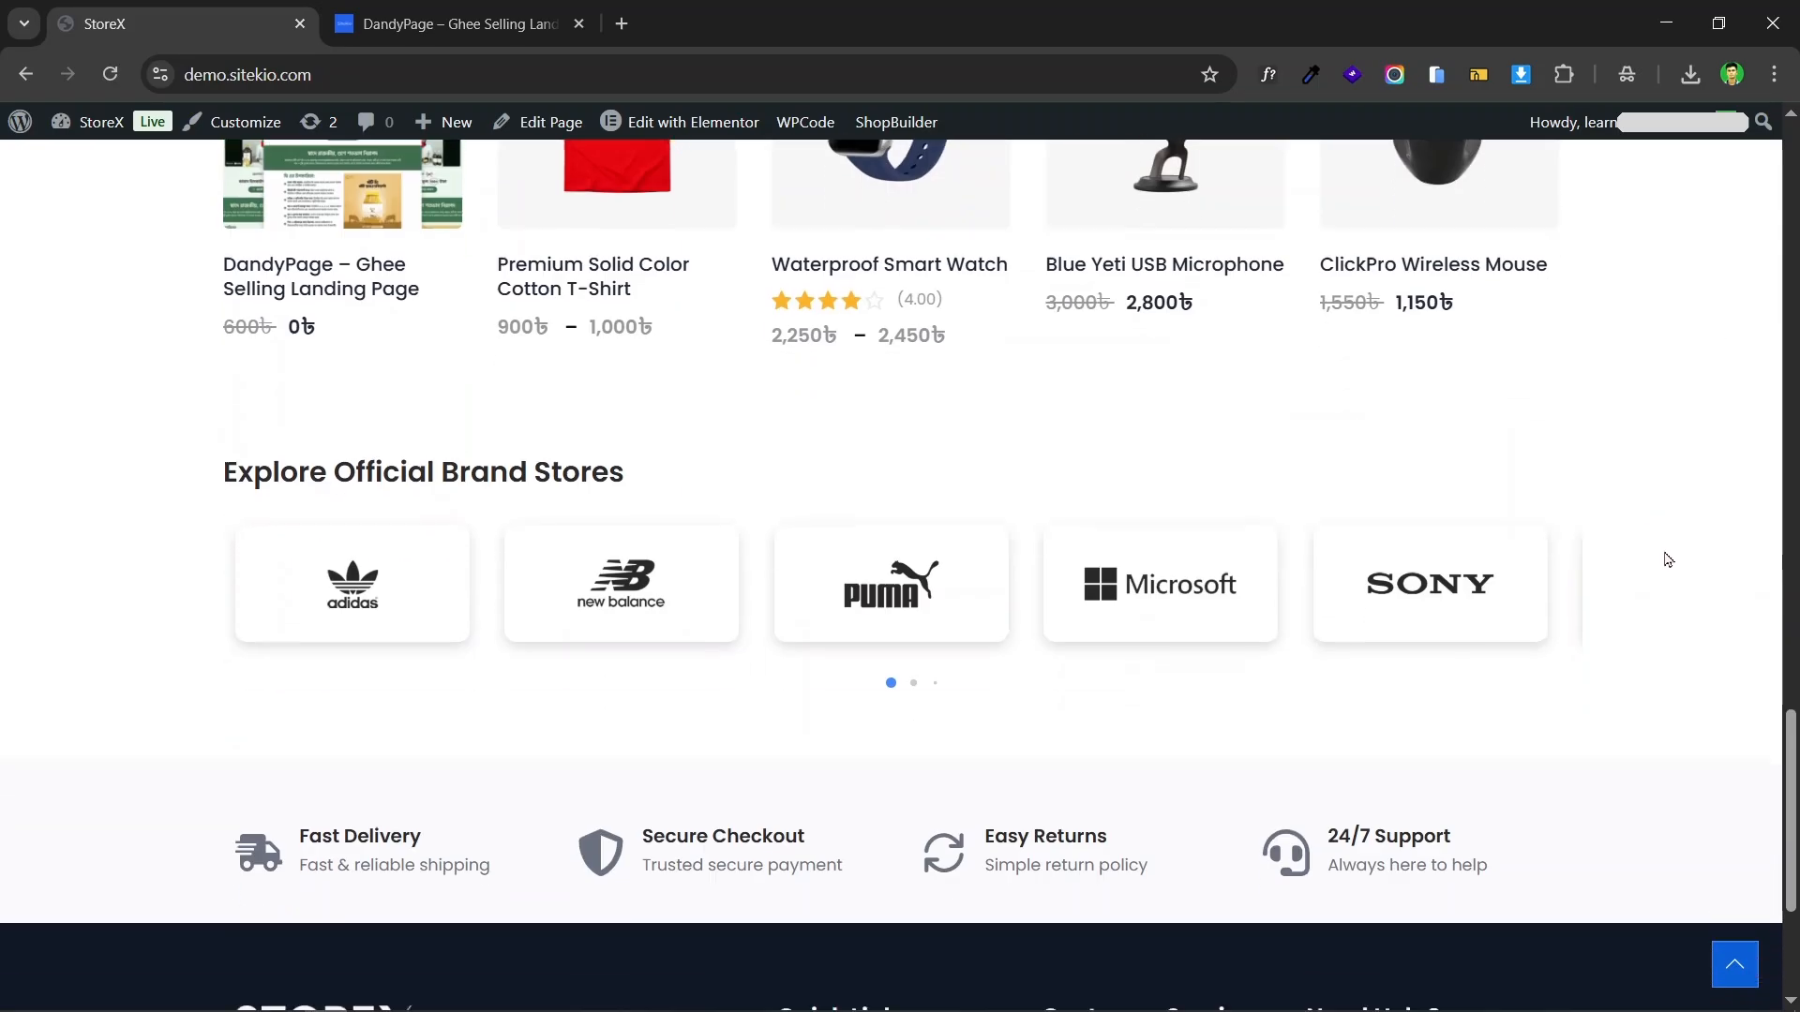
pyautogui.scroll(15, 1596, 510)
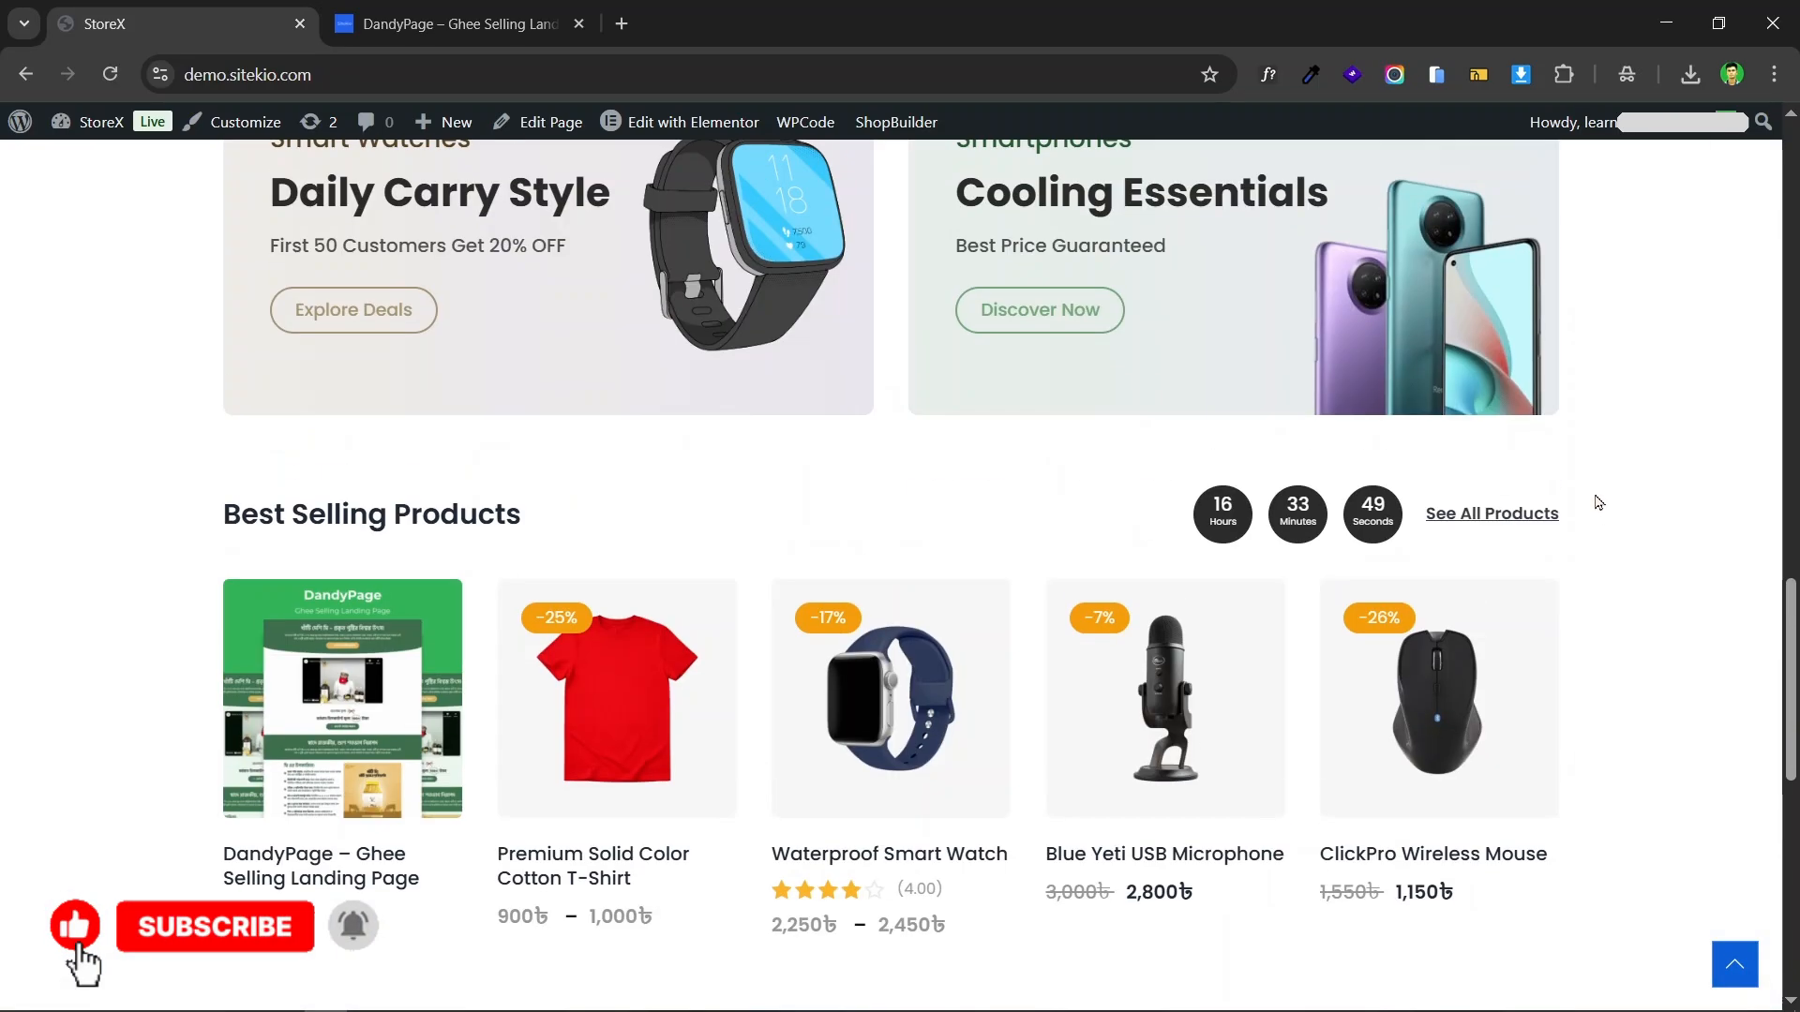
pyautogui.scroll(14, 1595, 498)
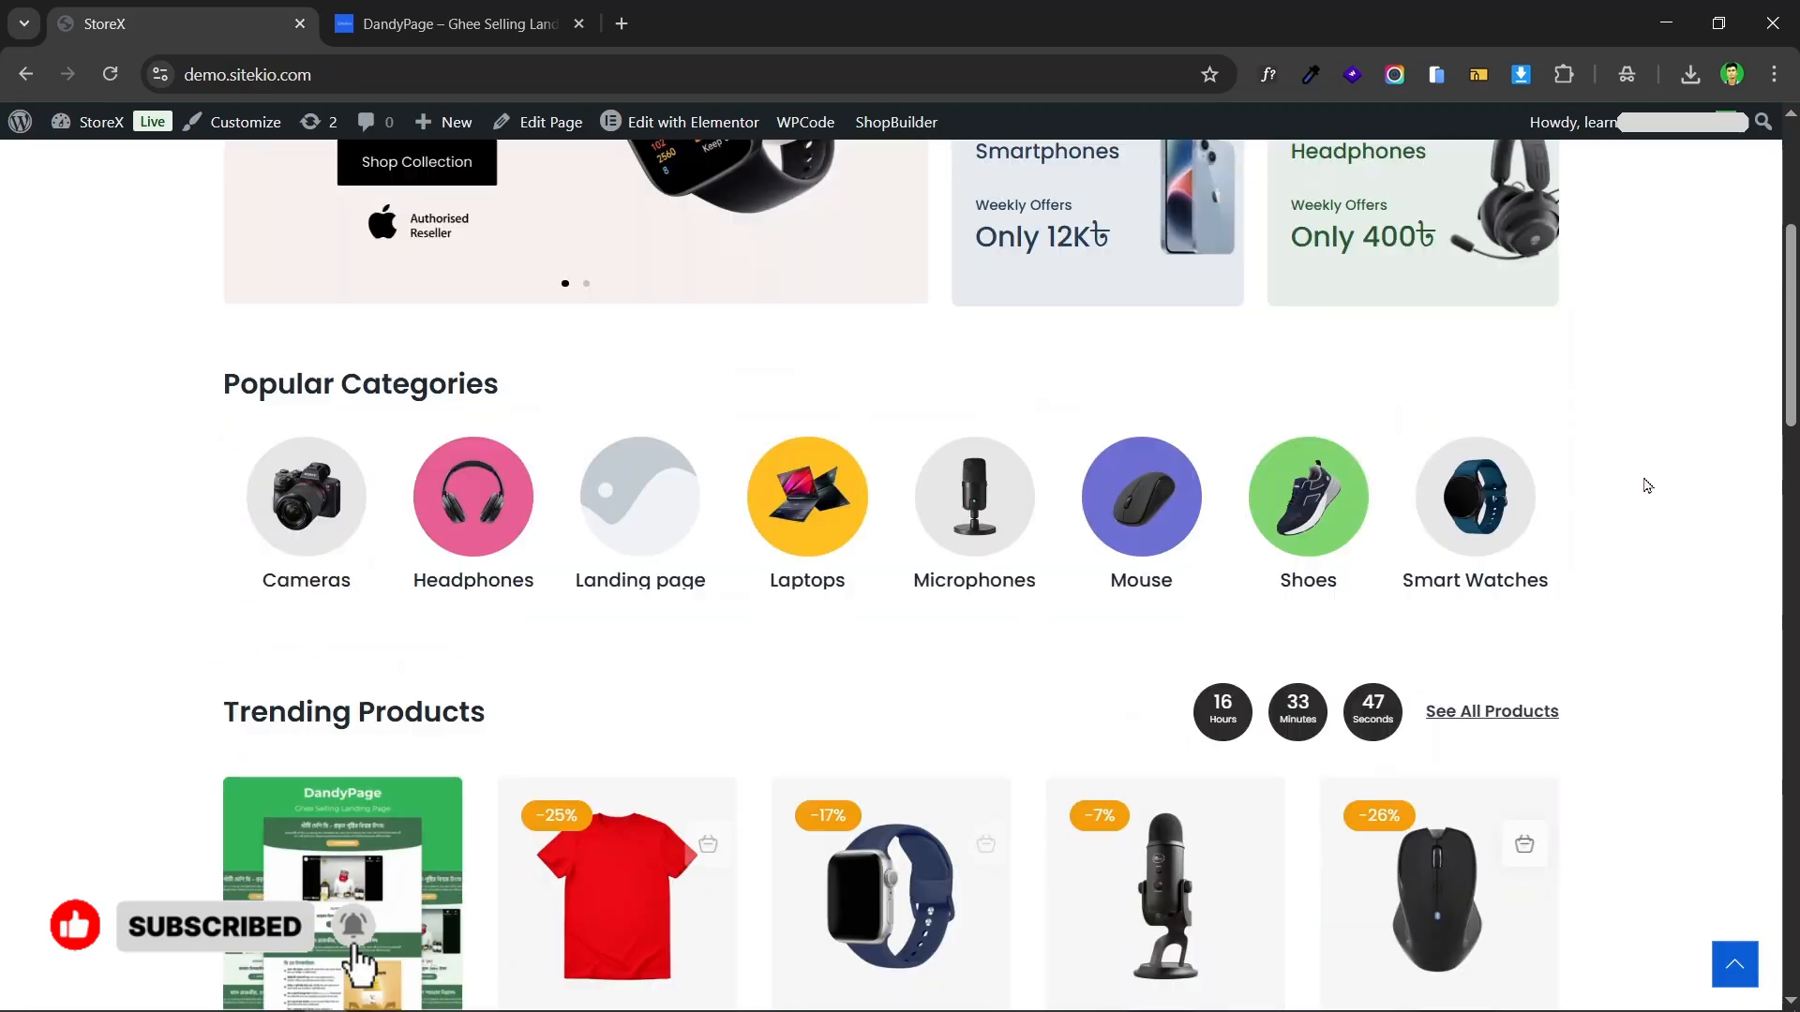
pyautogui.scroll(1, 1650, 485)
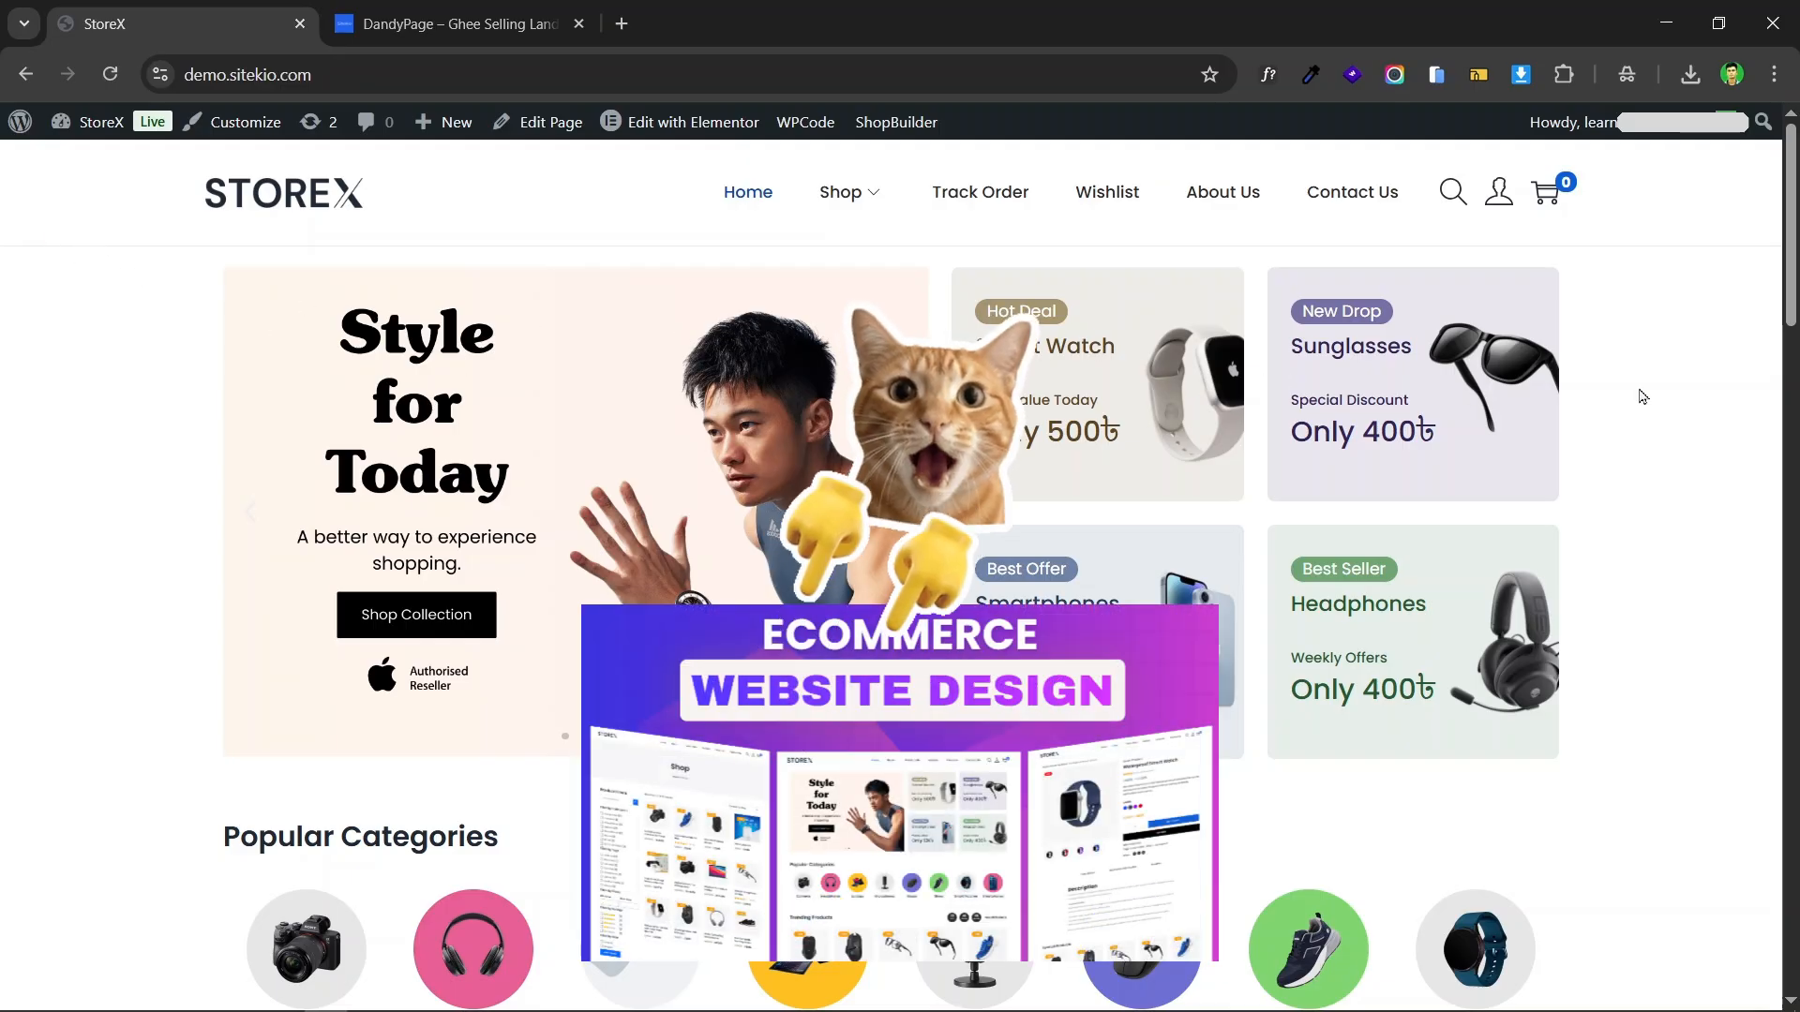
pyautogui.moveTo(1793, 208); pyautogui.dragTo(1796, 792)
pyautogui.scroll(20, 1622, 378)
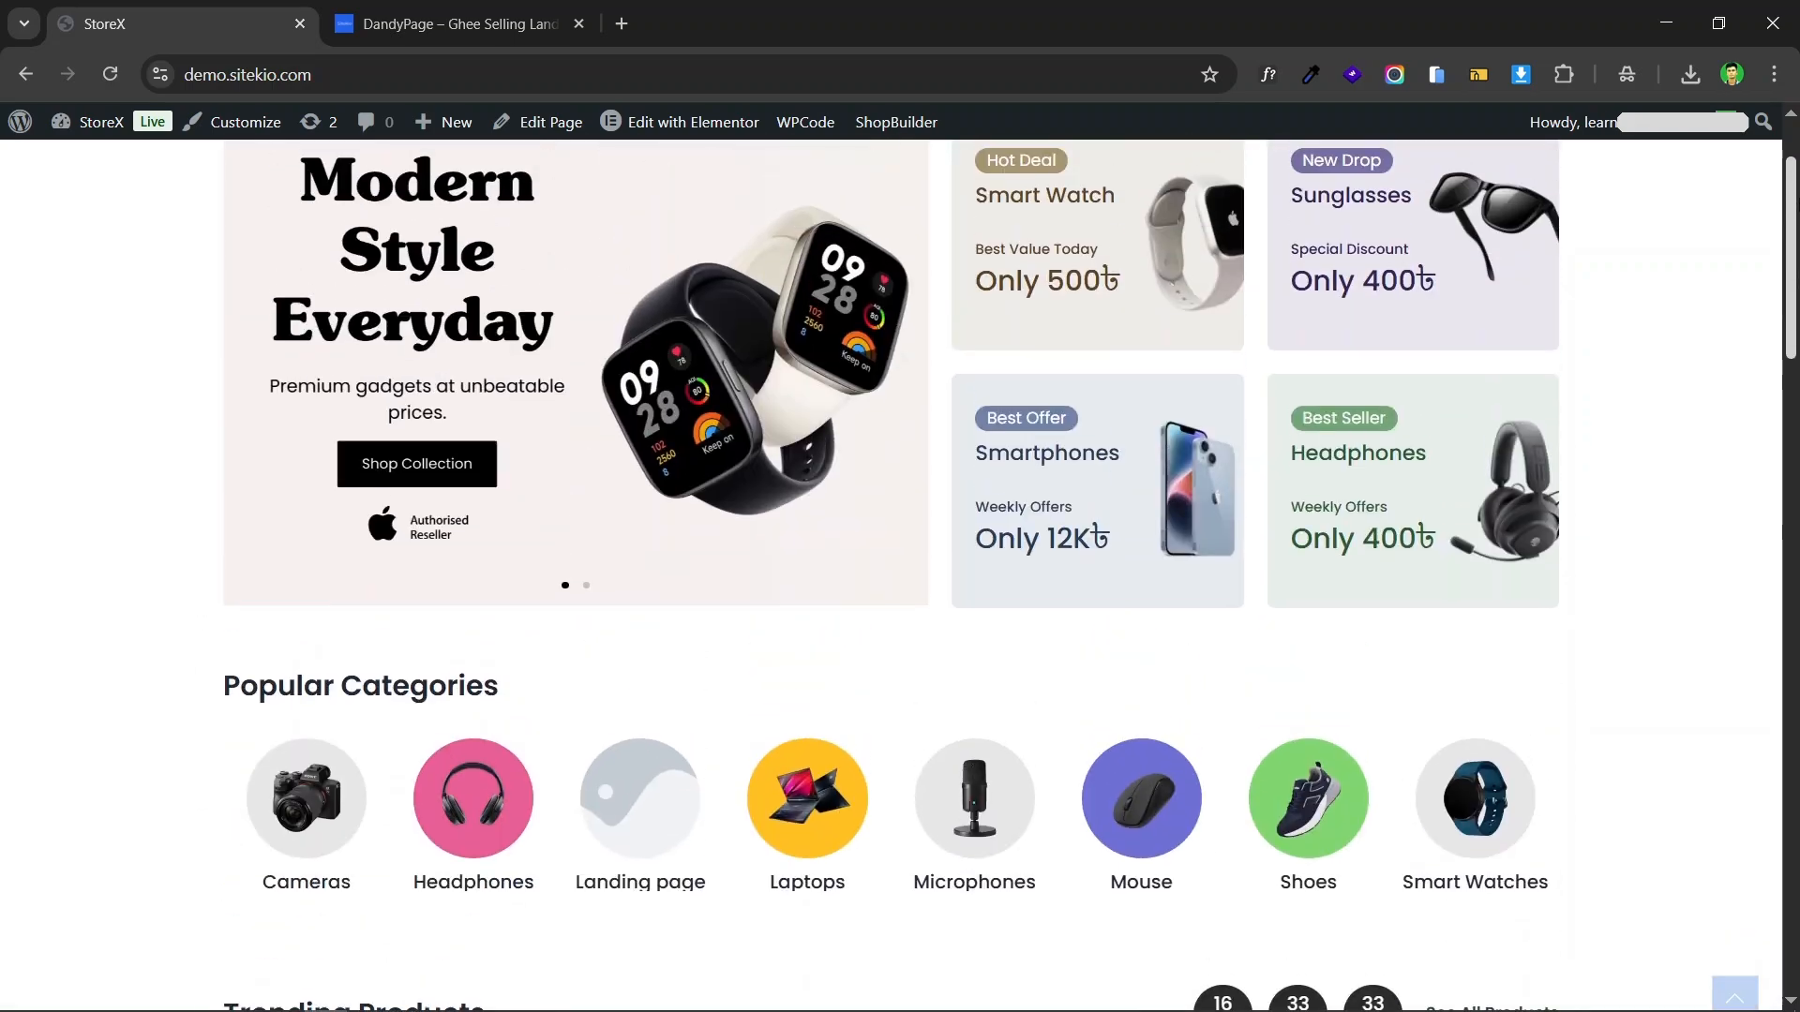